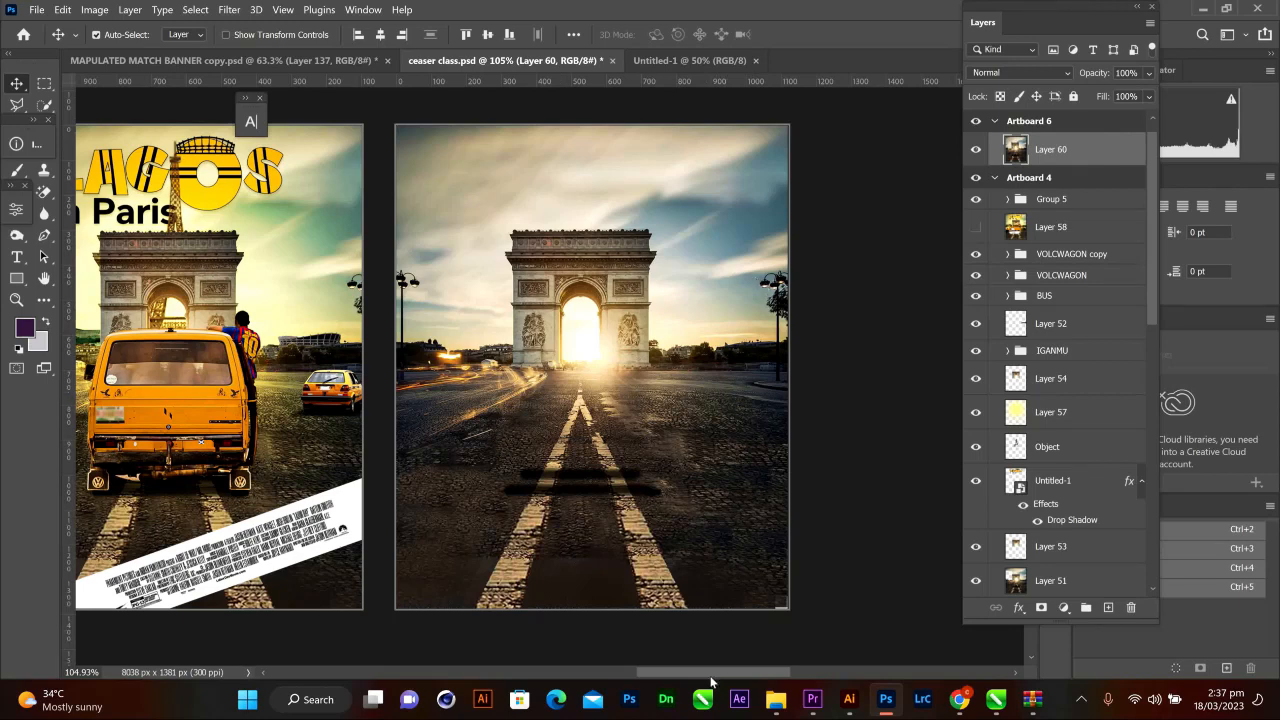
# - Select the yellow-buses layer inside the BUS group of Artboard 4 and copy it
pyautogui.moveTo(711, 673); pyautogui.dragTo(725, 671)
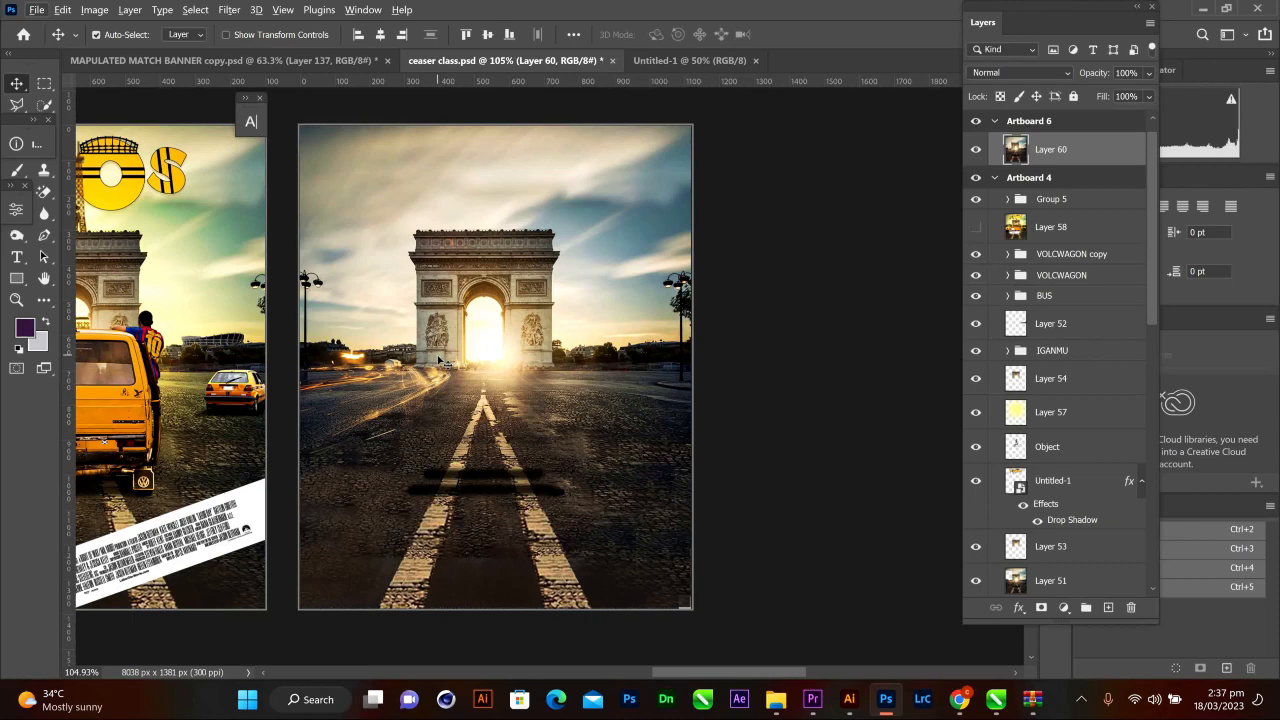
pyautogui.scroll(1, 418, 362)
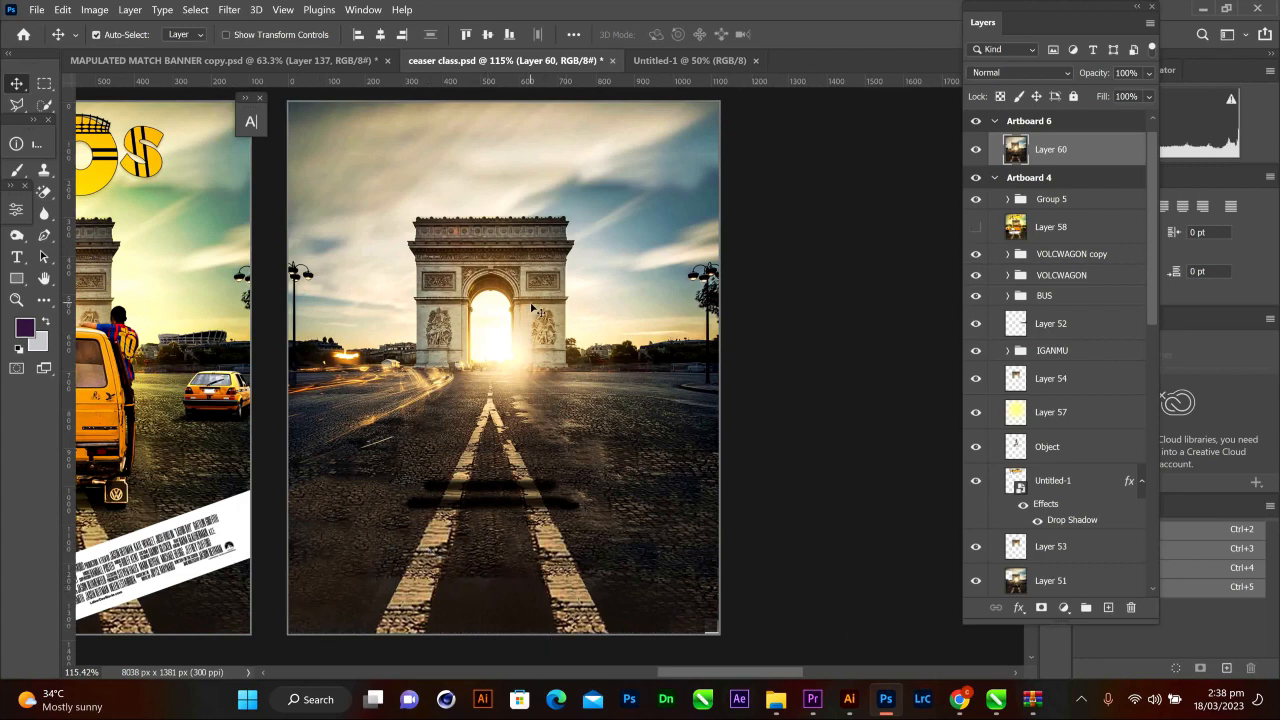
pyautogui.click(133, 408)
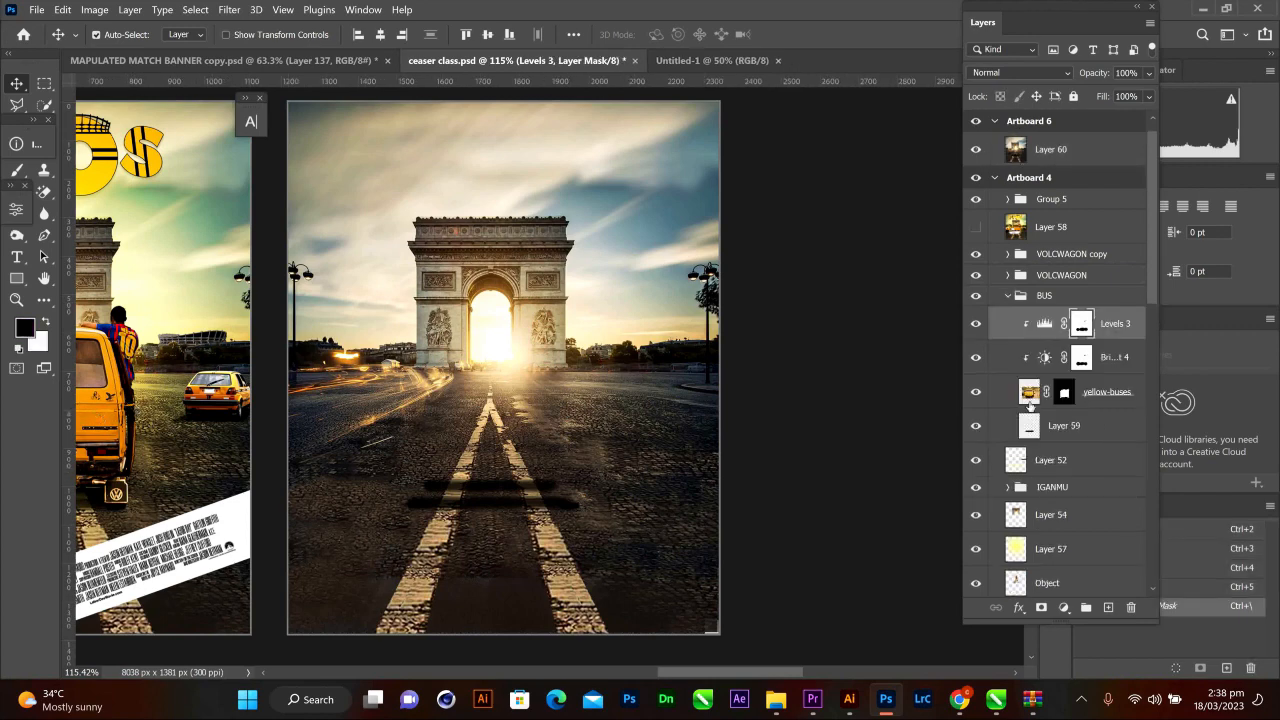
pyautogui.scroll(-2, 1066, 481)
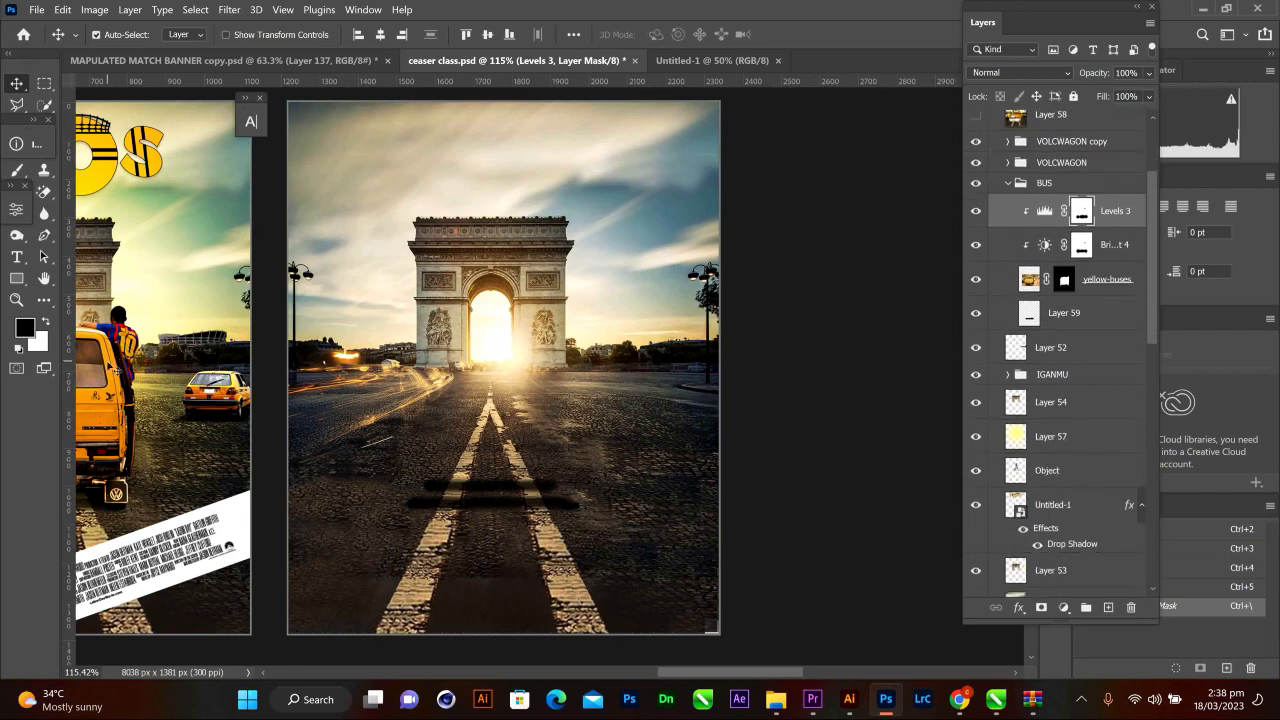
pyautogui.rightClick(116, 370)
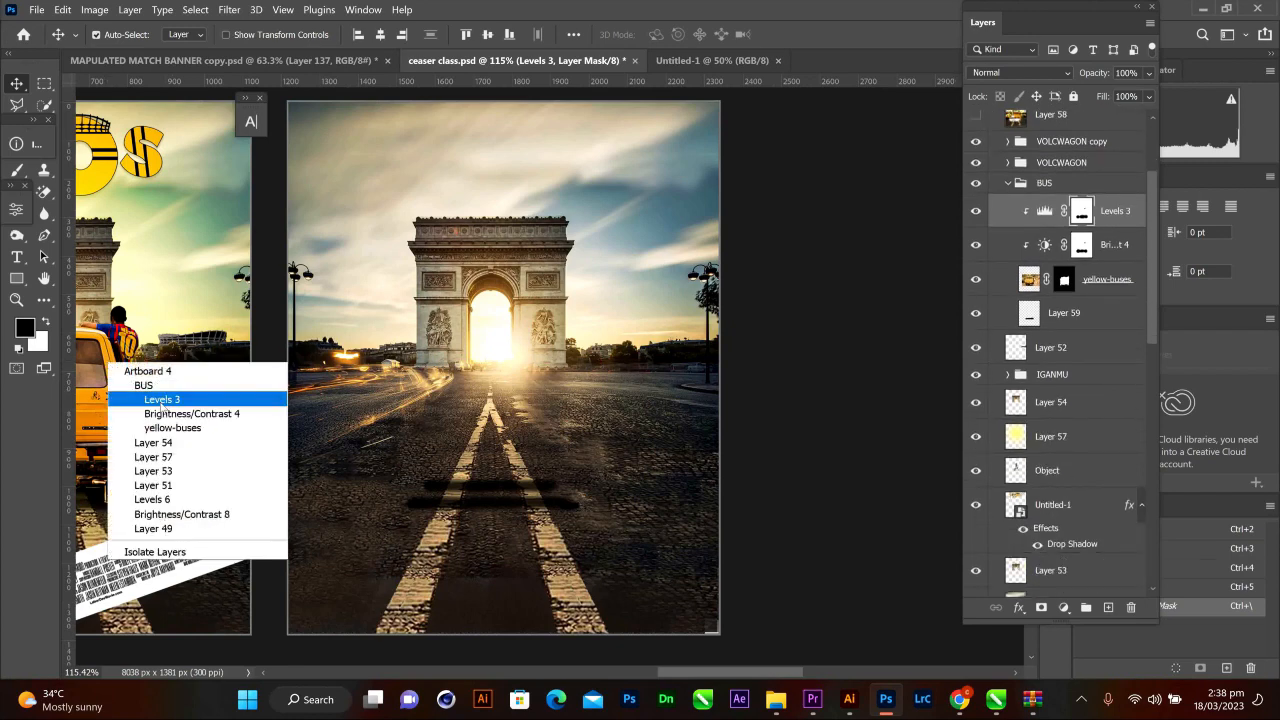
pyautogui.click(120, 386)
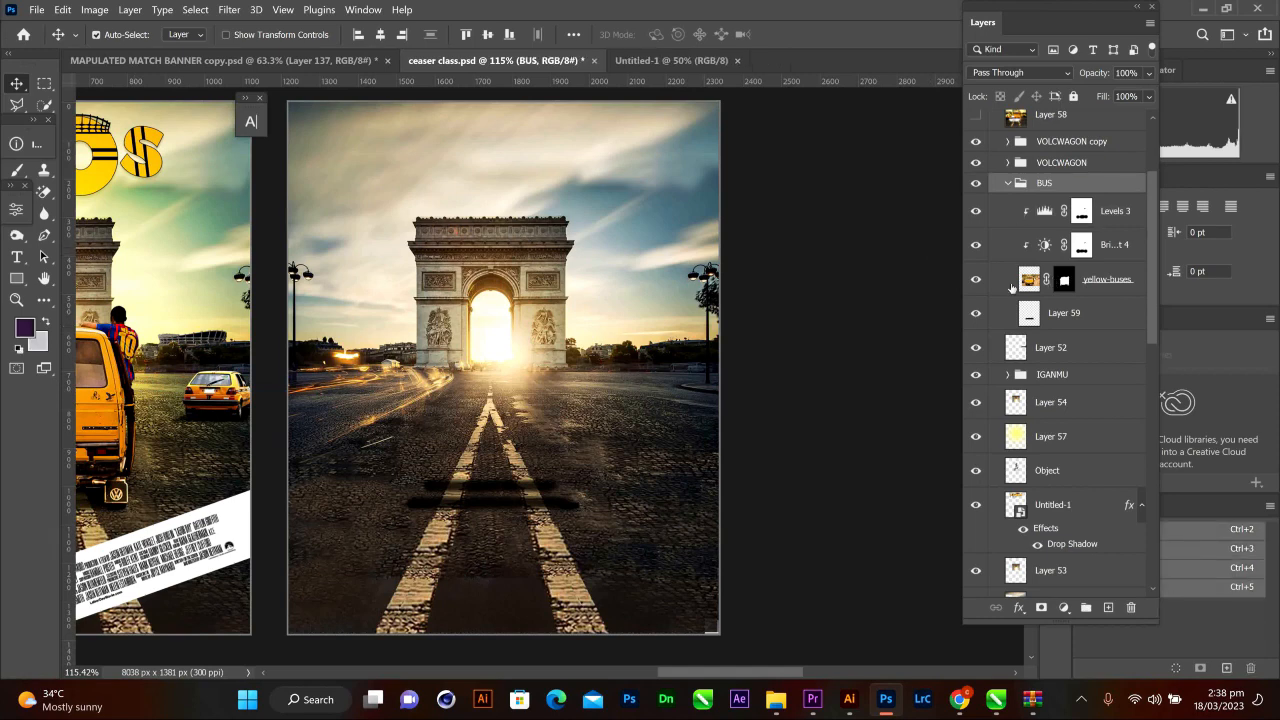
pyautogui.click(977, 280)
pyautogui.click(977, 280)
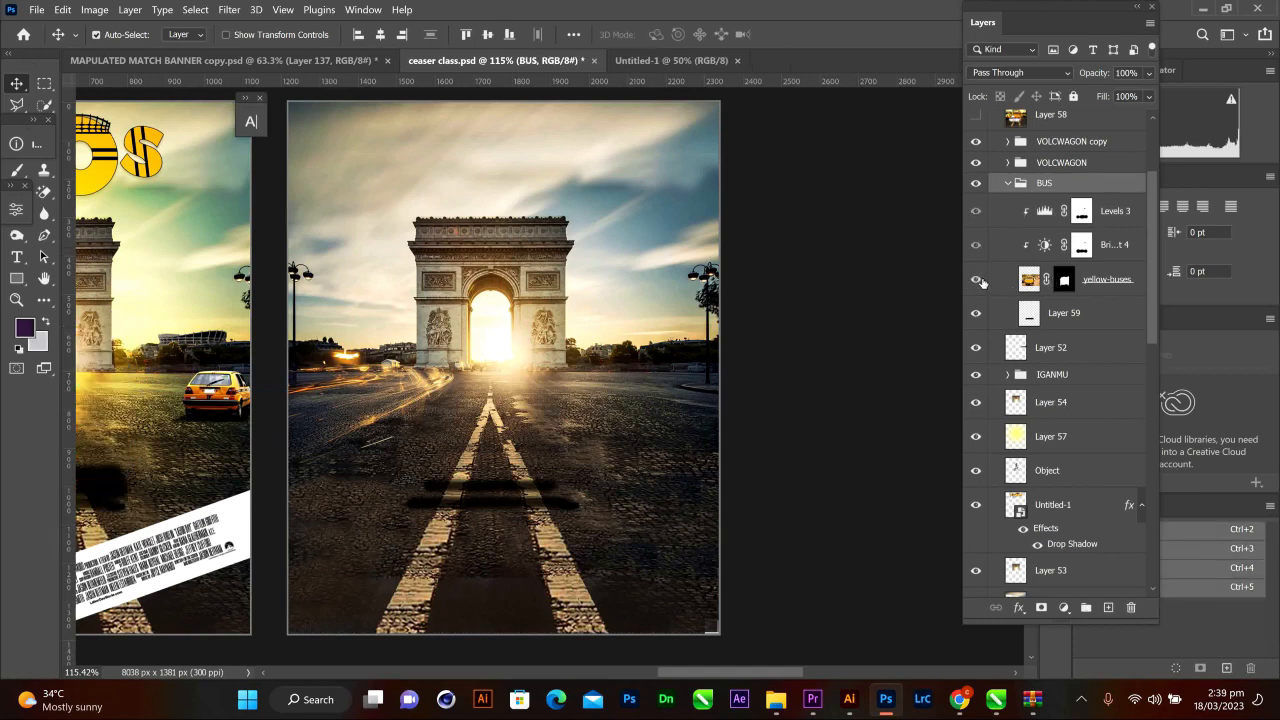
pyautogui.click(1118, 288)
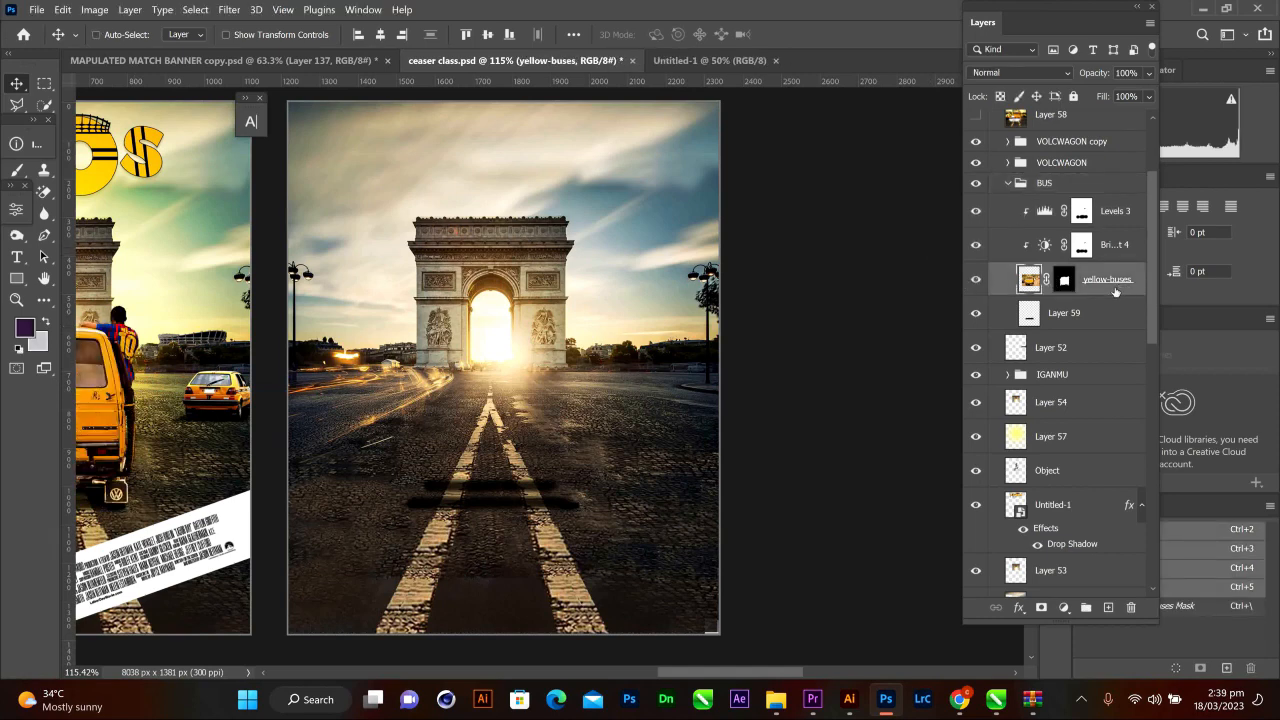
pyautogui.press('ctrl')
# - Paste the yellow-buses layer above Layer 60 in Artboard 6 and position the bus on the road centred in front of the arch
pyautogui.hotkey('ctrl', 'shift', 'alt', 'e')
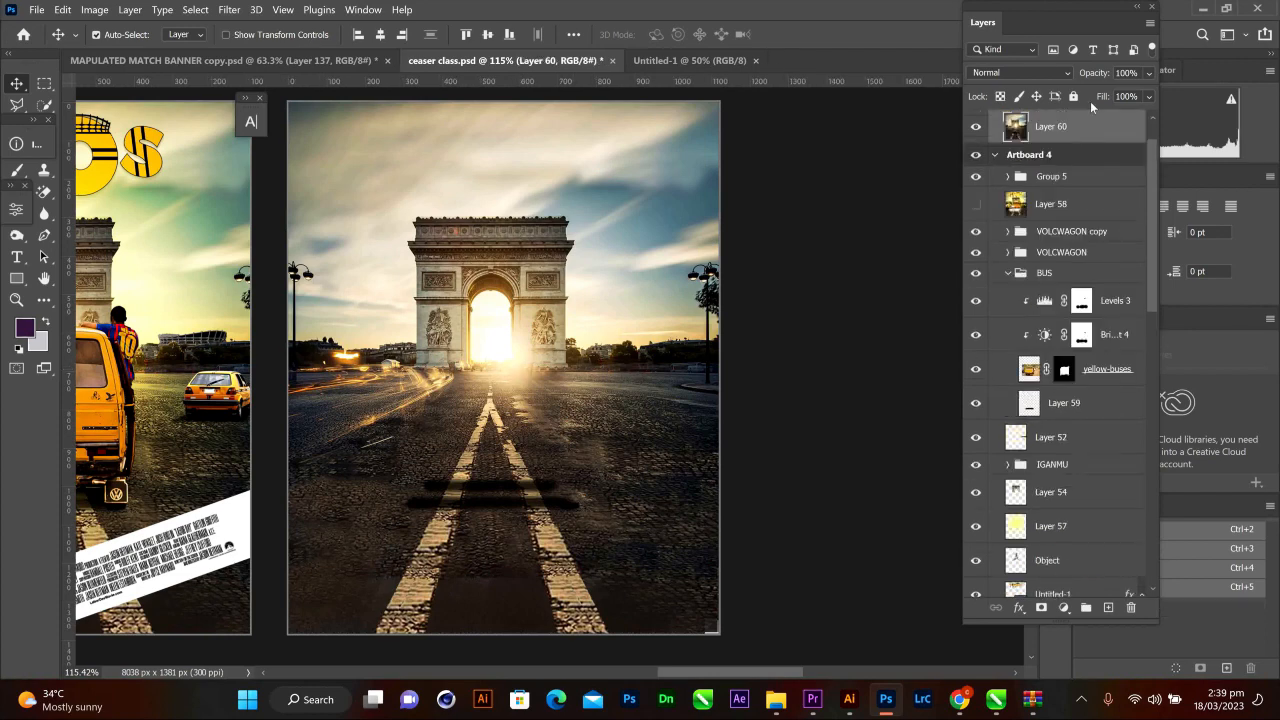
pyautogui.scroll(2, 1065, 157)
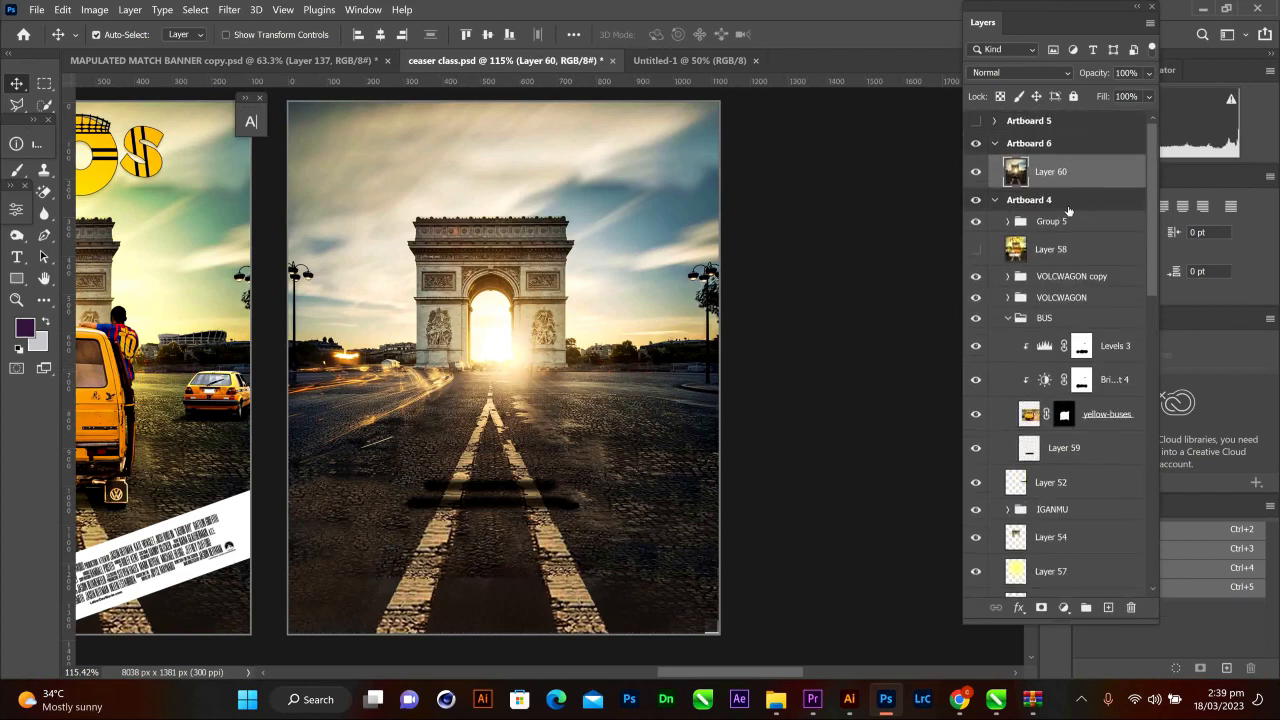
pyautogui.hotkey('ctrl', 'v')
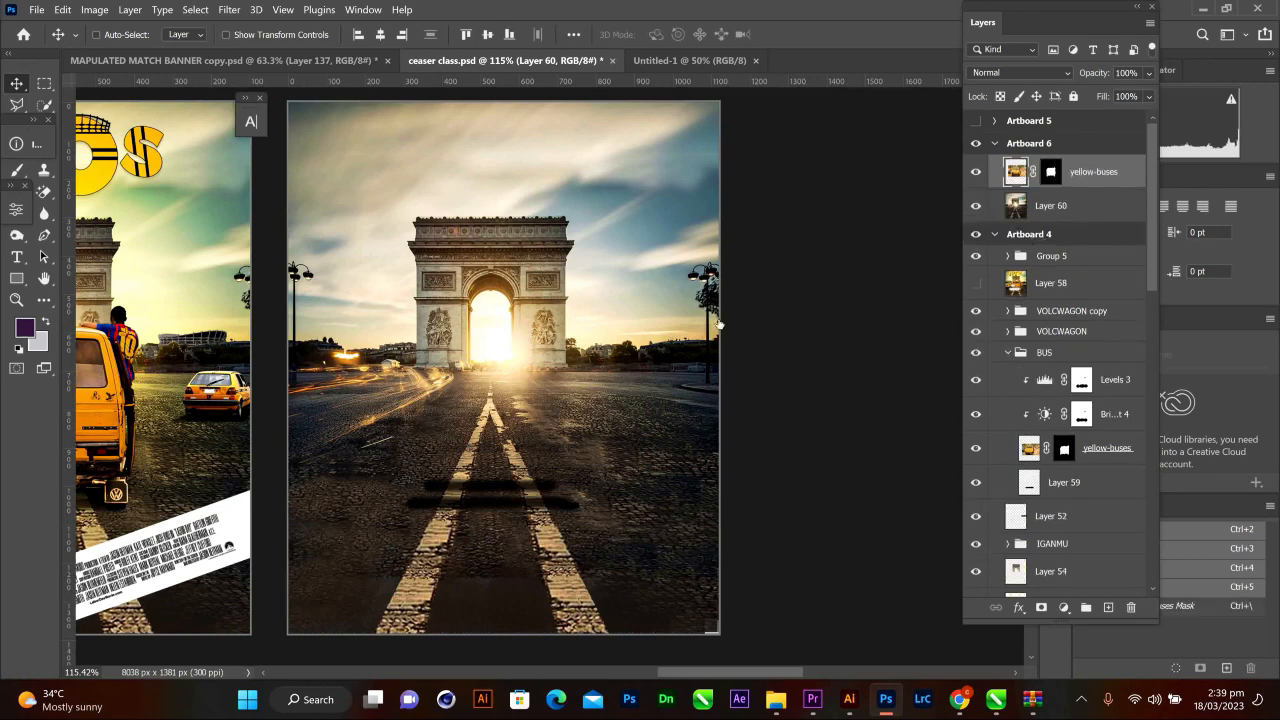
pyautogui.moveTo(538, 367); pyautogui.dragTo(534, 404)
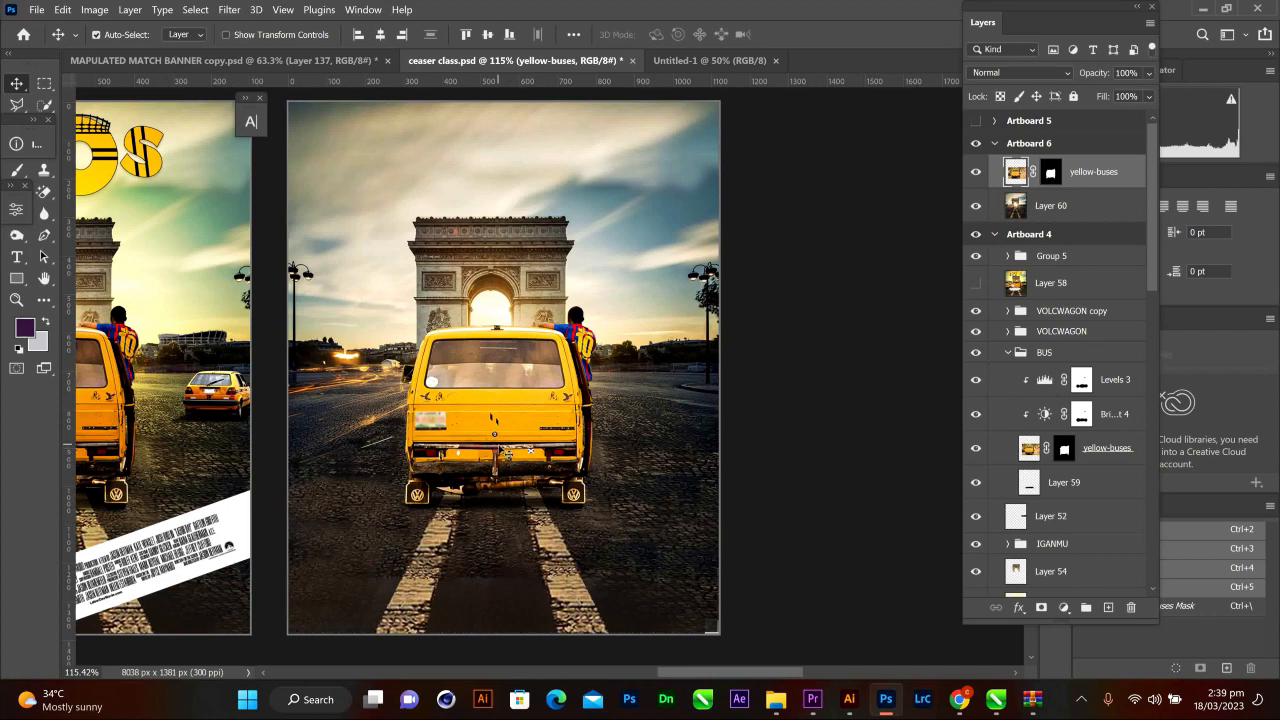
pyautogui.moveTo(507, 454); pyautogui.dragTo(507, 450)
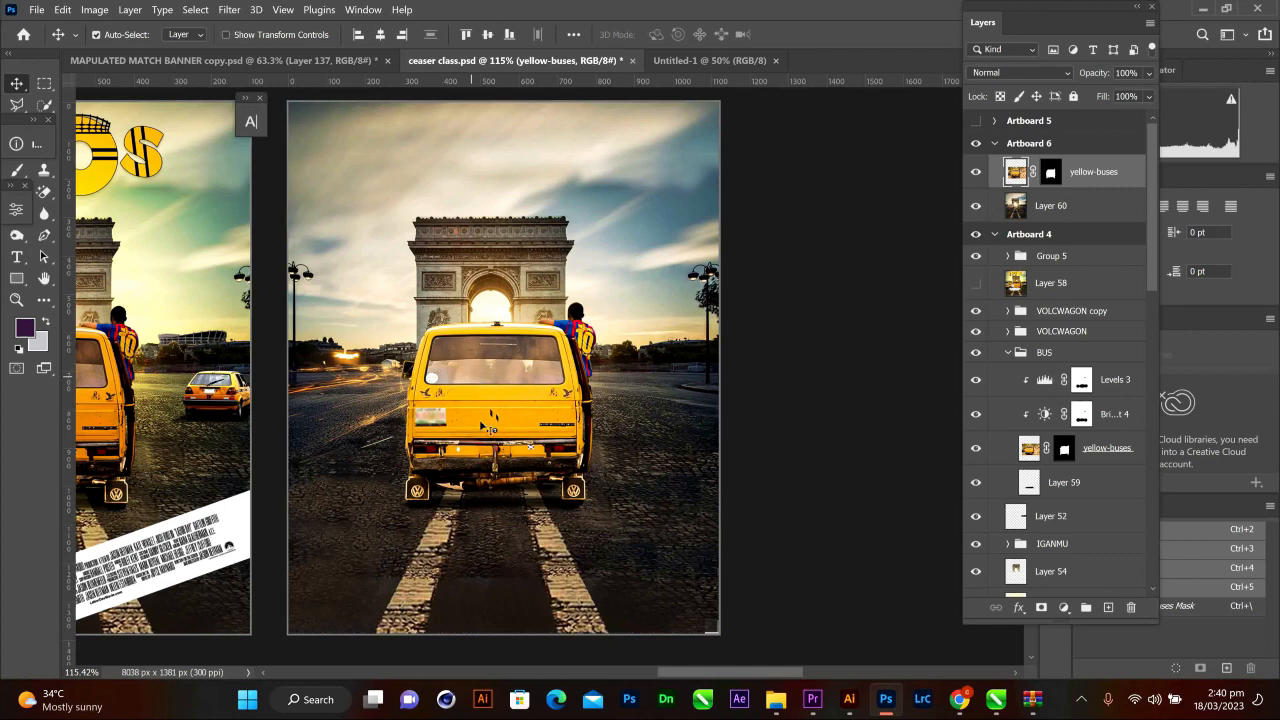
# - Draw a rounded rectangle about 491 by 62 px on the road just below the bus and fill it with black
pyautogui.click(17, 280)
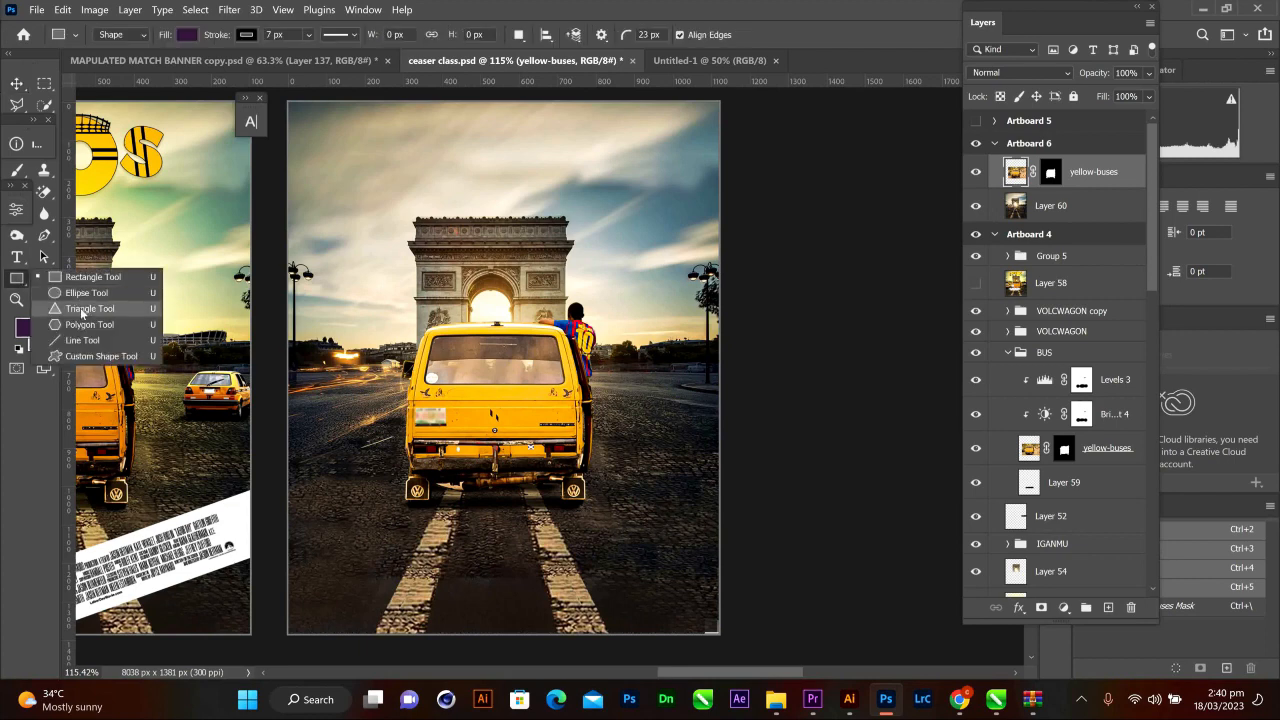
pyautogui.click(92, 278)
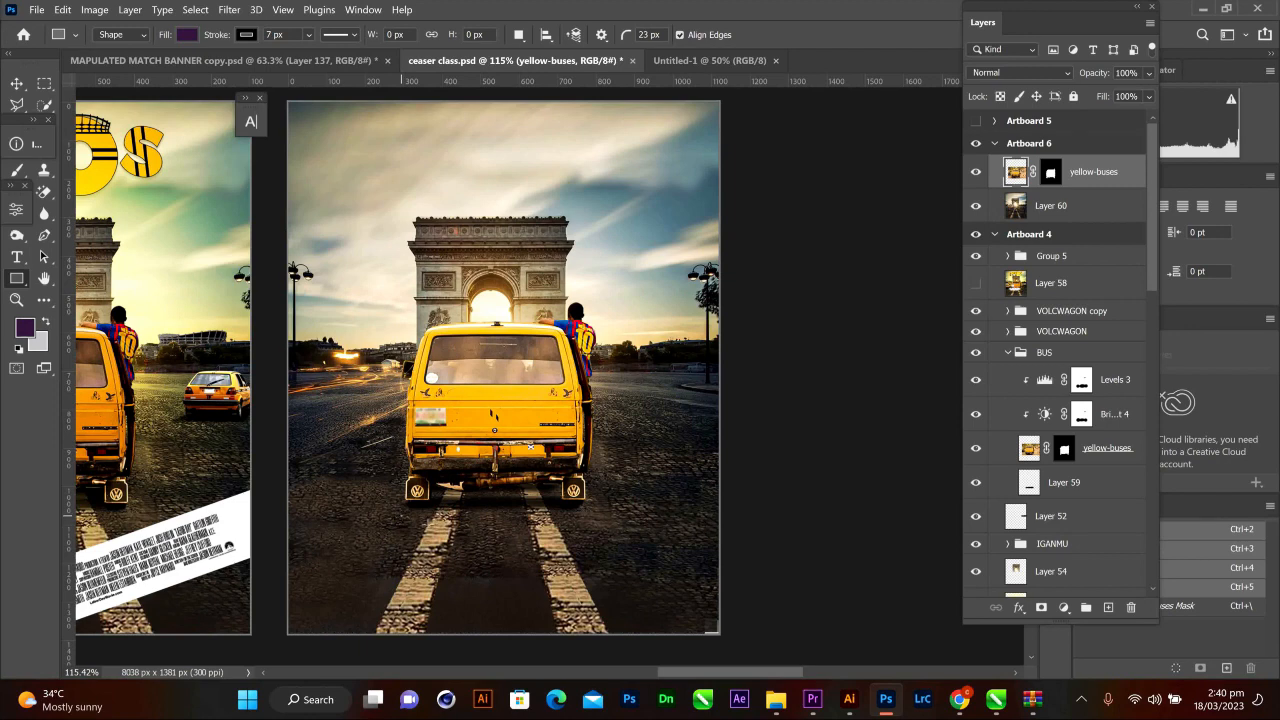
pyautogui.moveTo(401, 517); pyautogui.dragTo(589, 538)
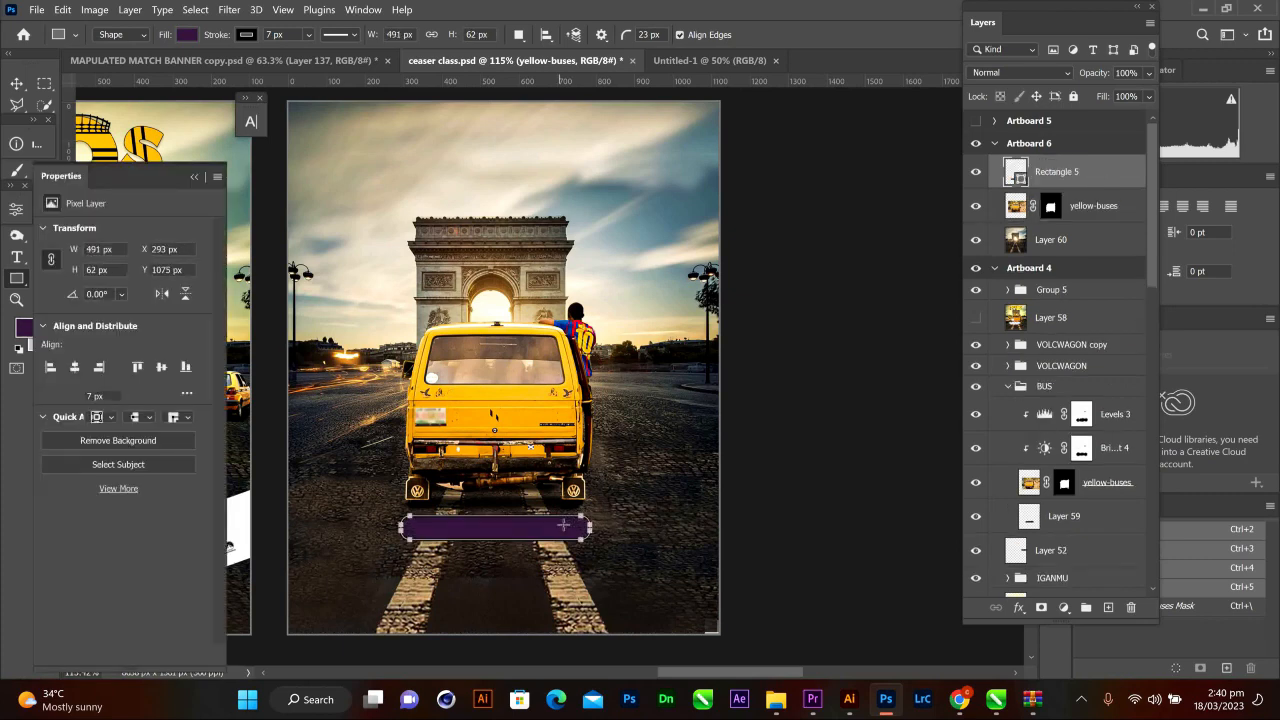
pyautogui.click(89, 352)
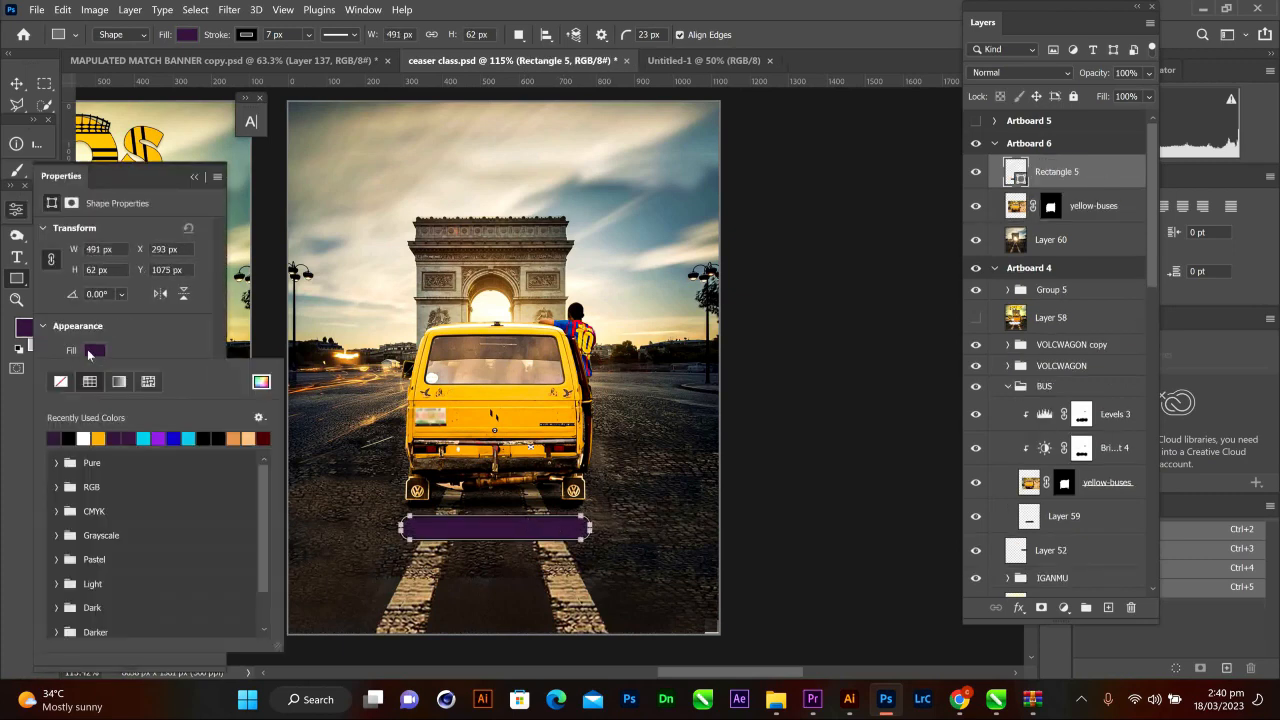
pyautogui.click(69, 437)
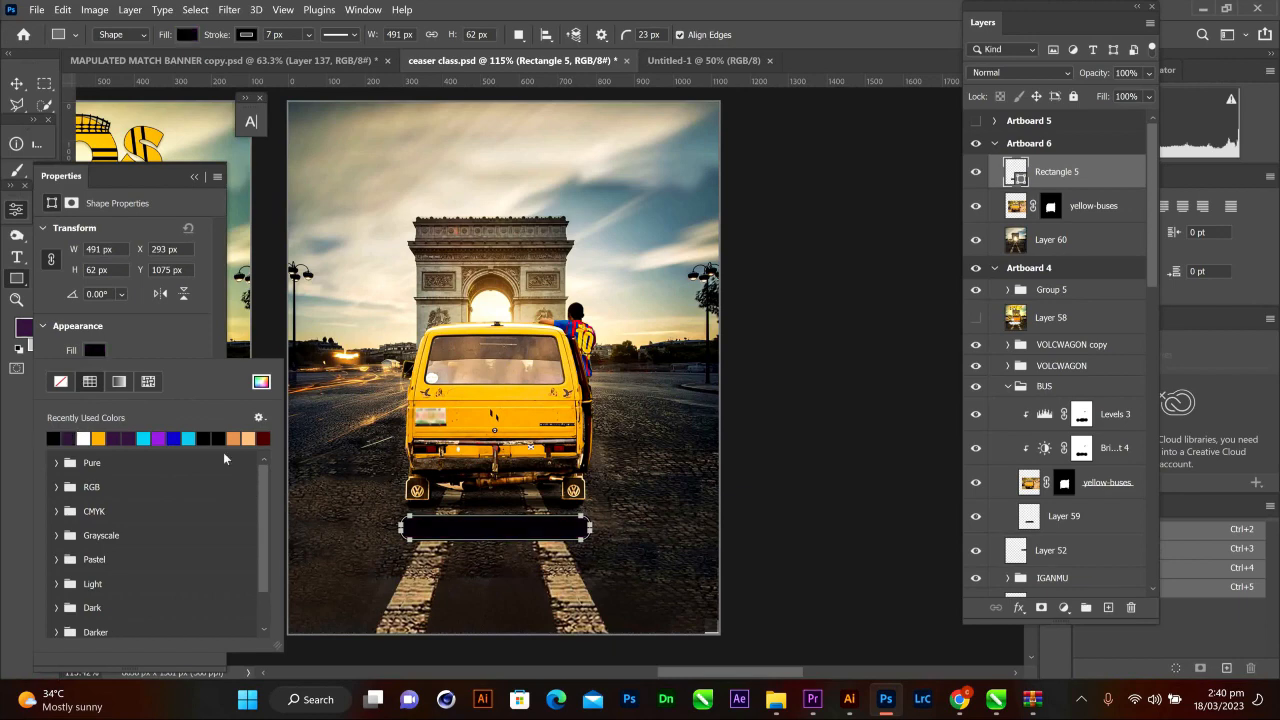
# - Move the black rounded rectangle slightly up, close beneath the bus's mud flaps
pyautogui.click(17, 83)
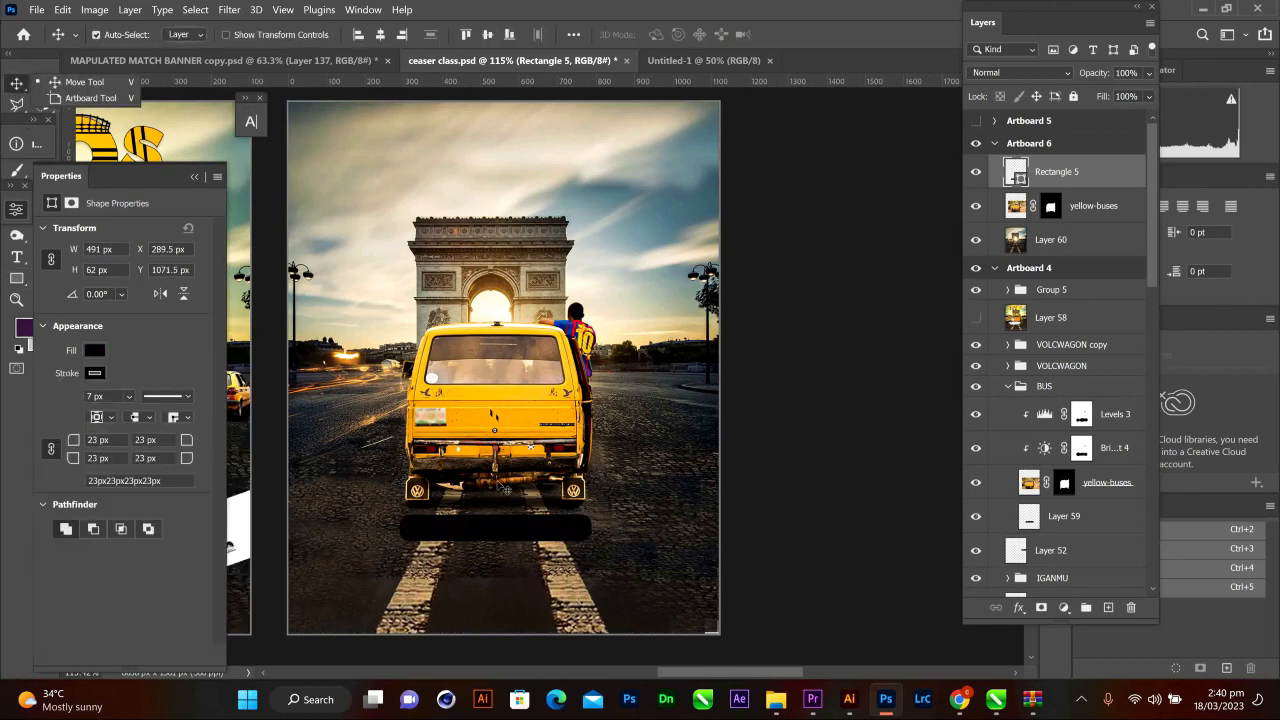
pyautogui.moveTo(441, 531); pyautogui.dragTo(433, 528)
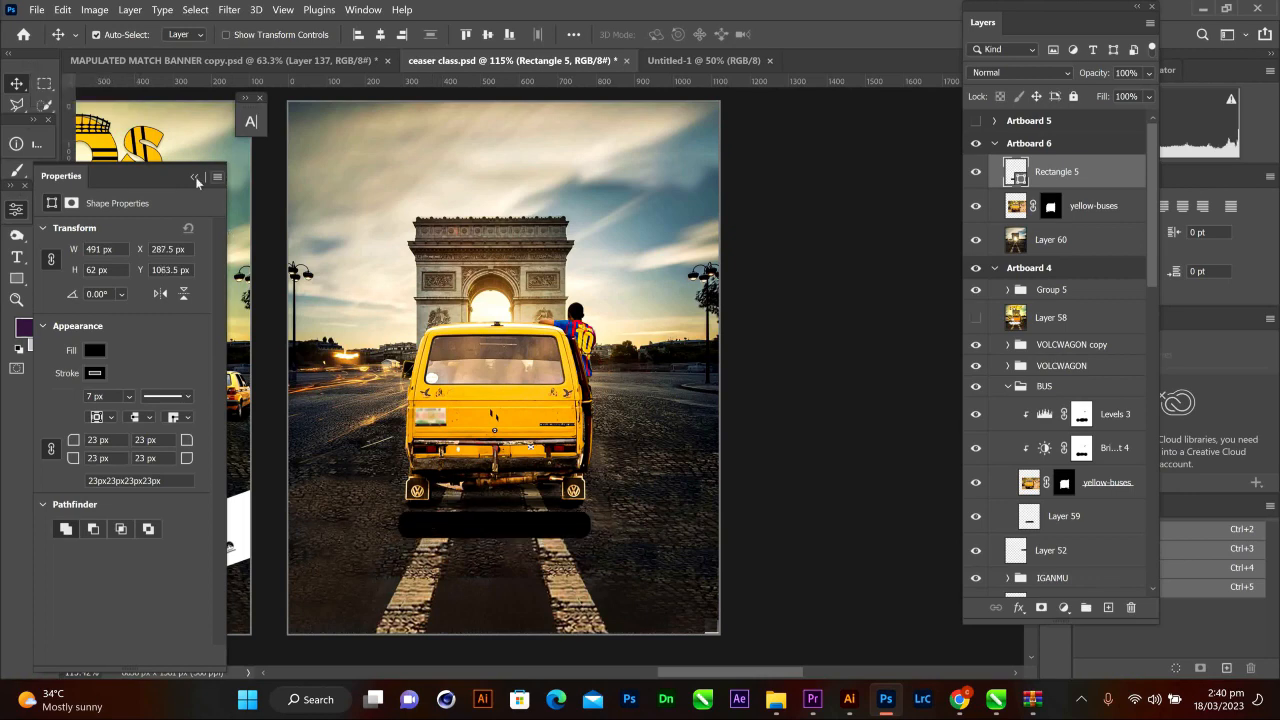
pyautogui.click(194, 176)
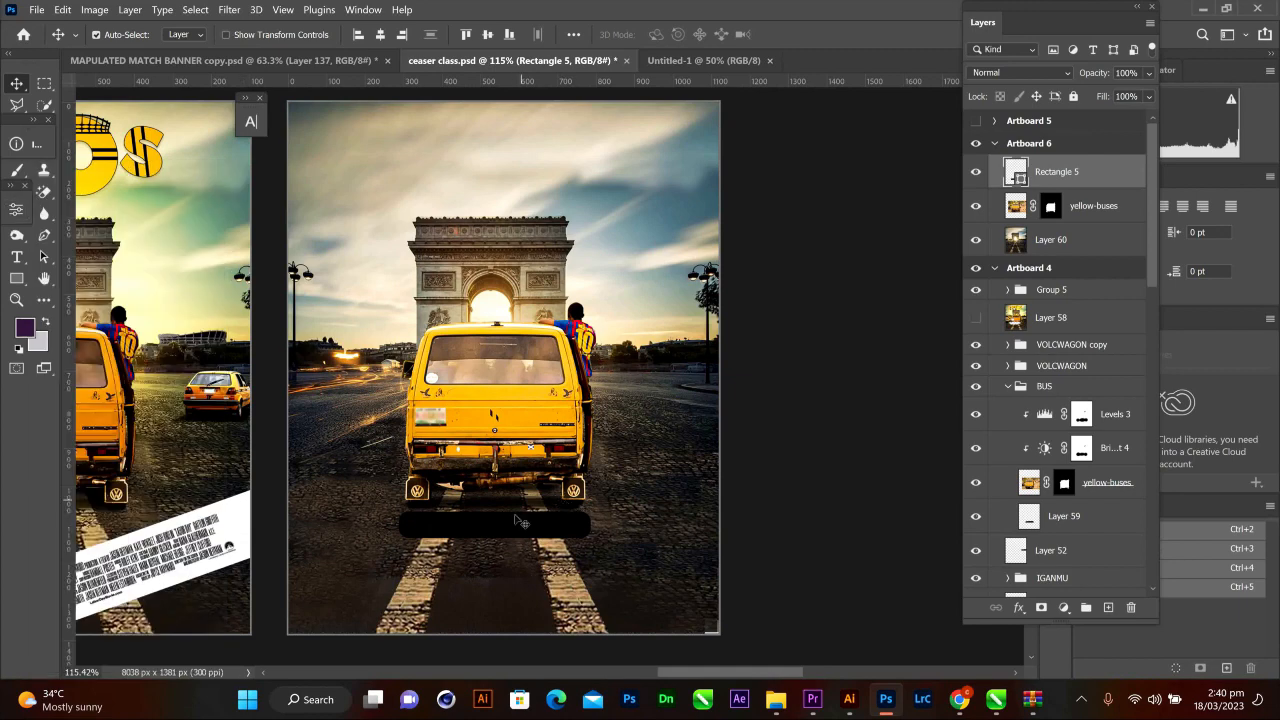
pyautogui.moveTo(519, 525); pyautogui.dragTo(517, 522)
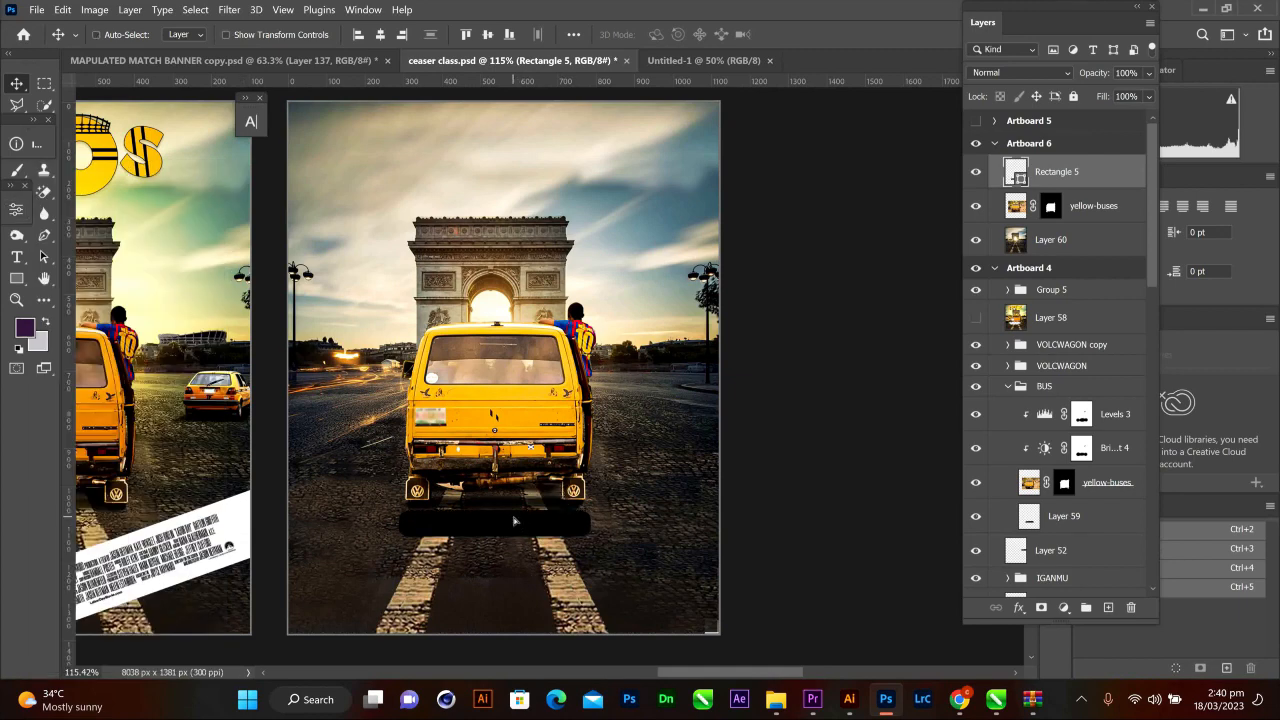
# - Widen the black shape's lower edge symmetrically to about 126% with a Perspective transform, accept its conversion to a regular path, and nudge it under the bus
pyautogui.hotkey('ctrl', 't')
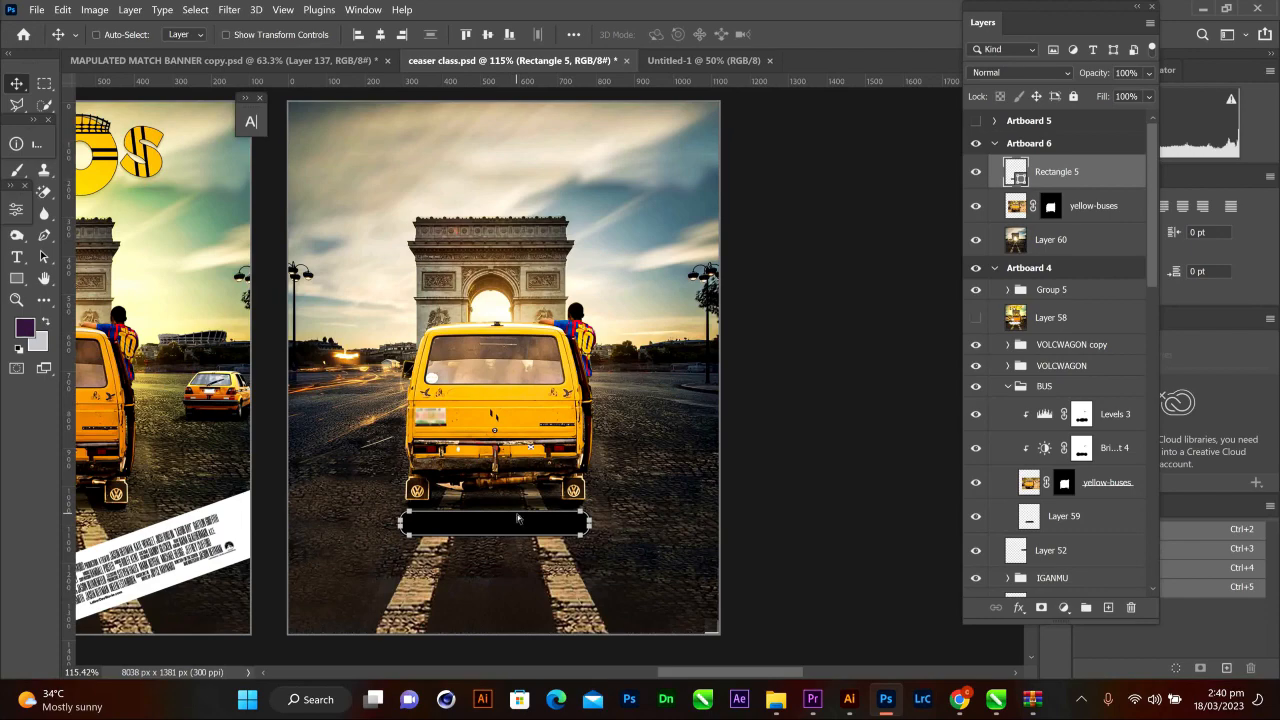
pyautogui.hotkey('ctrl', 't')
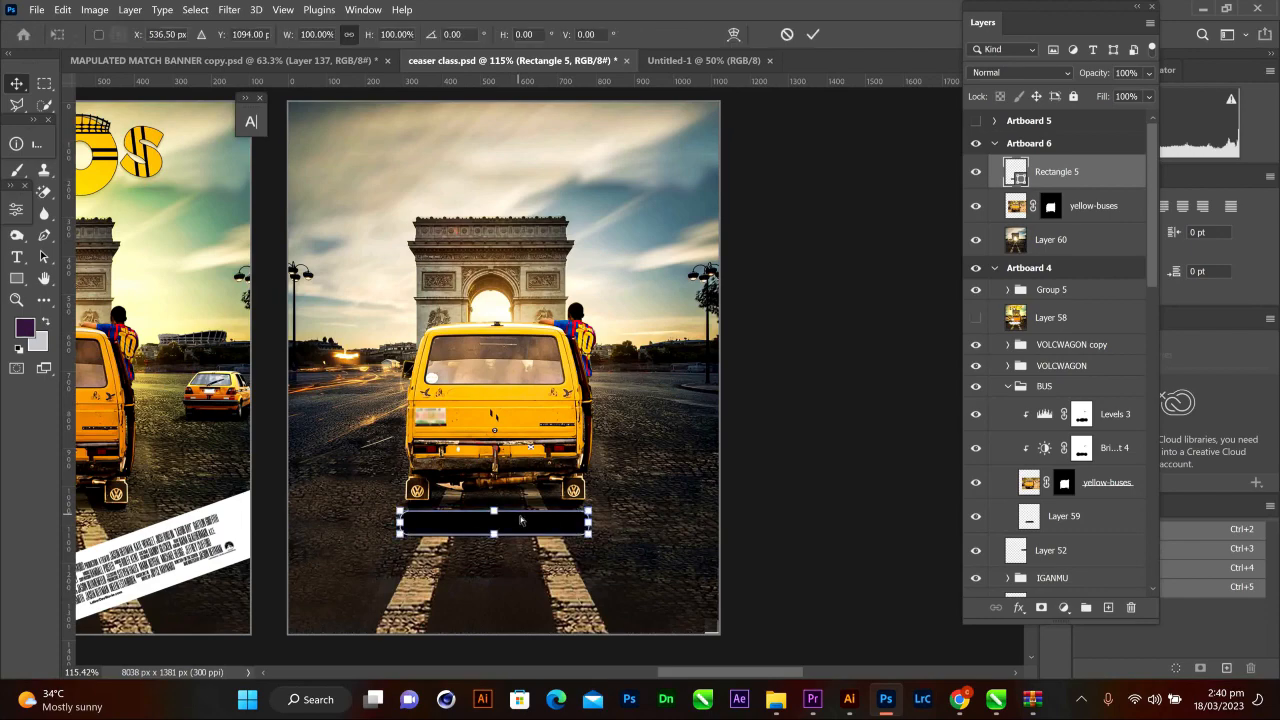
pyautogui.scroll(3, 560, 529)
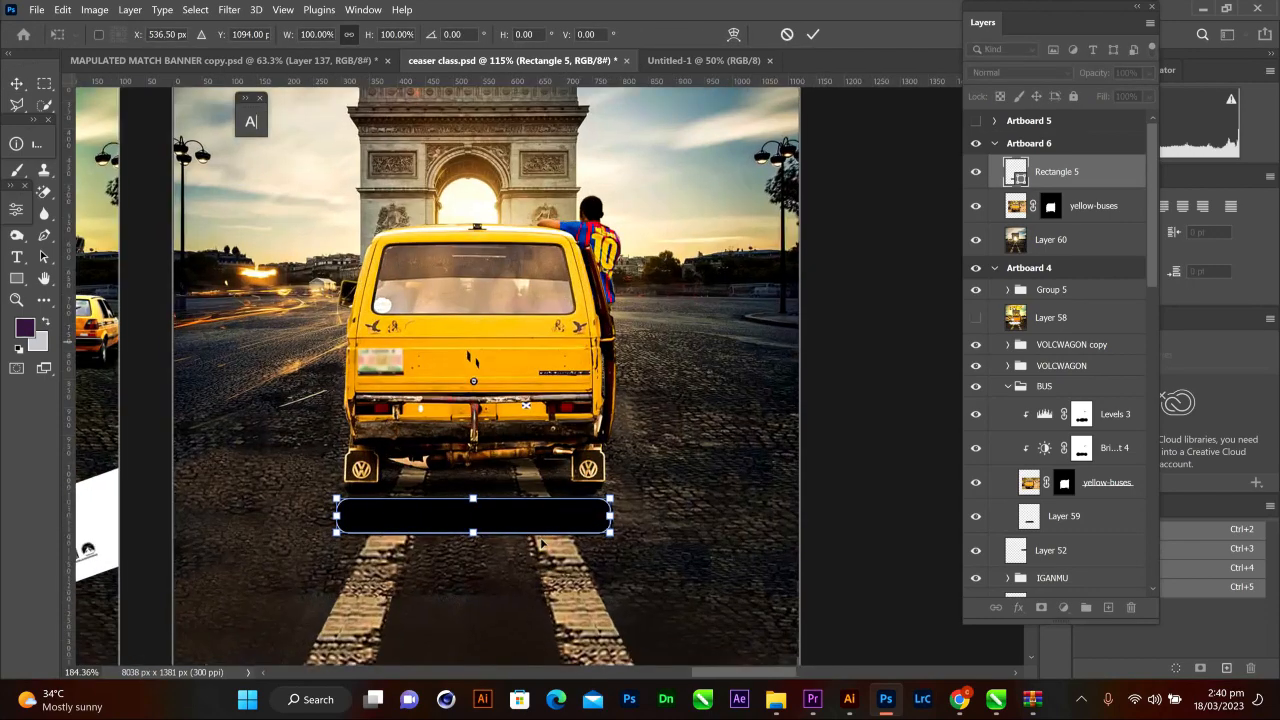
pyautogui.rightClick(623, 516)
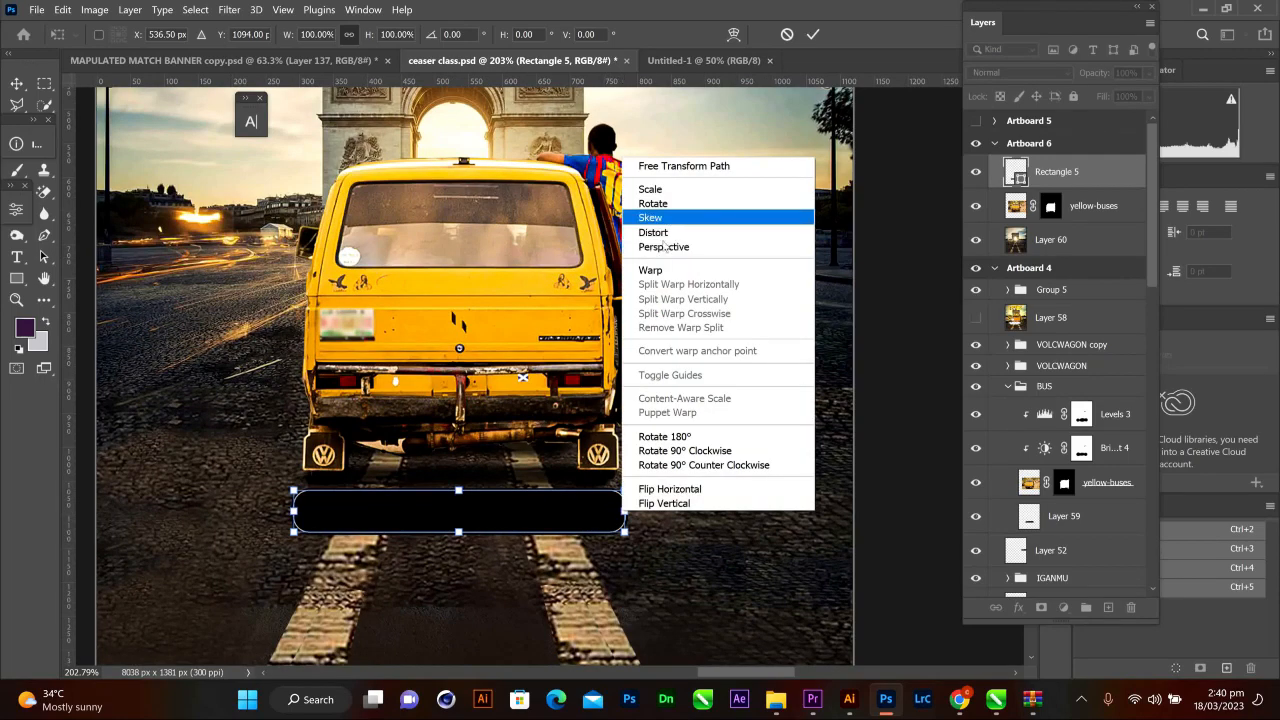
pyautogui.click(663, 247)
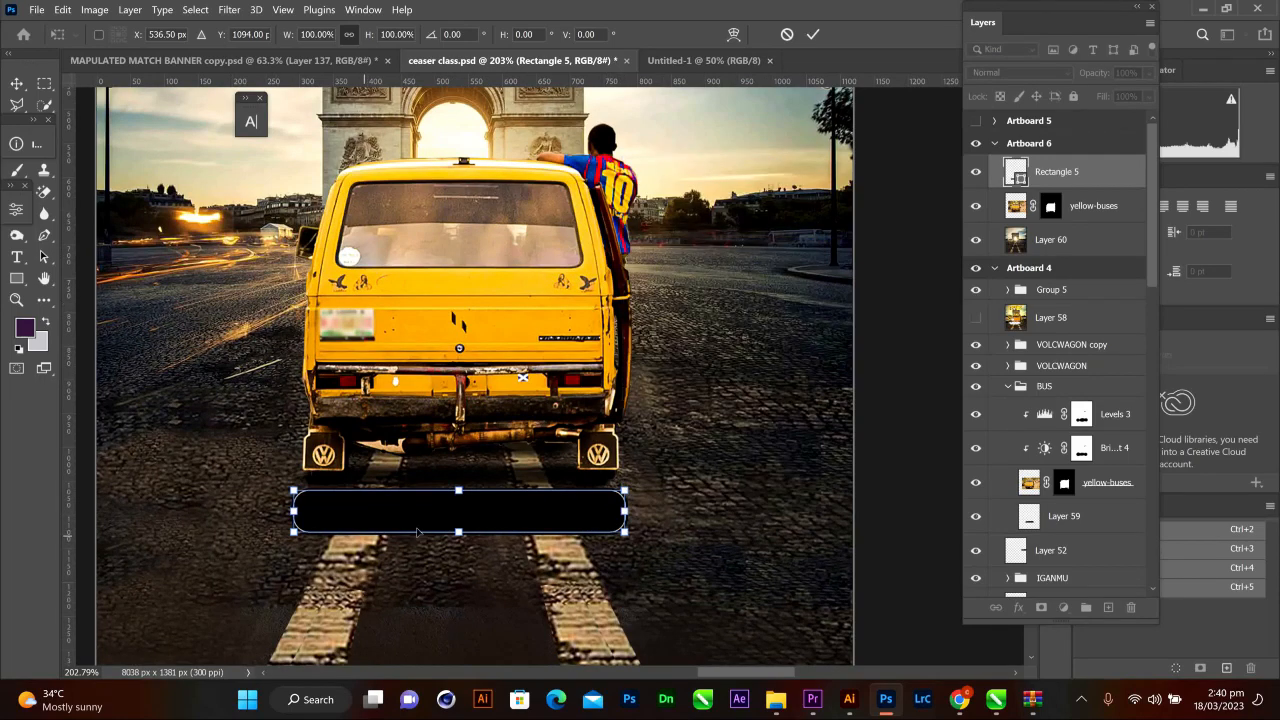
pyautogui.moveTo(294, 534); pyautogui.dragTo(252, 546)
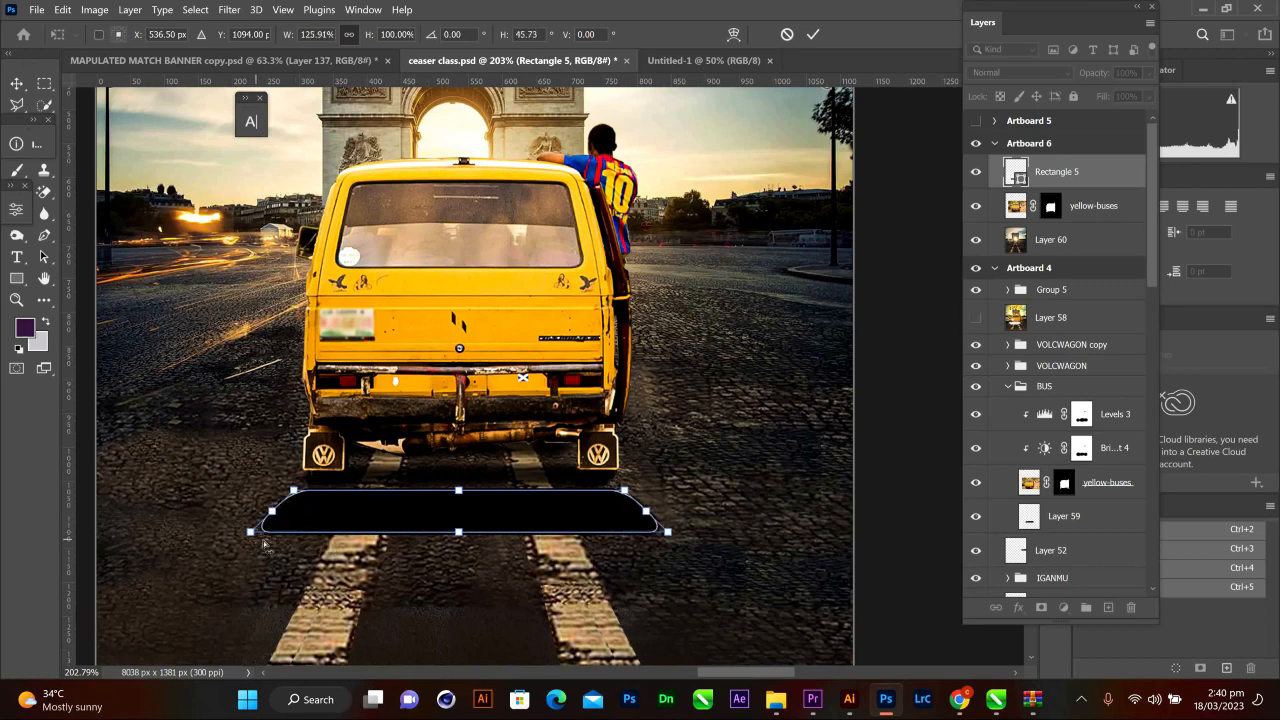
pyautogui.click(813, 34)
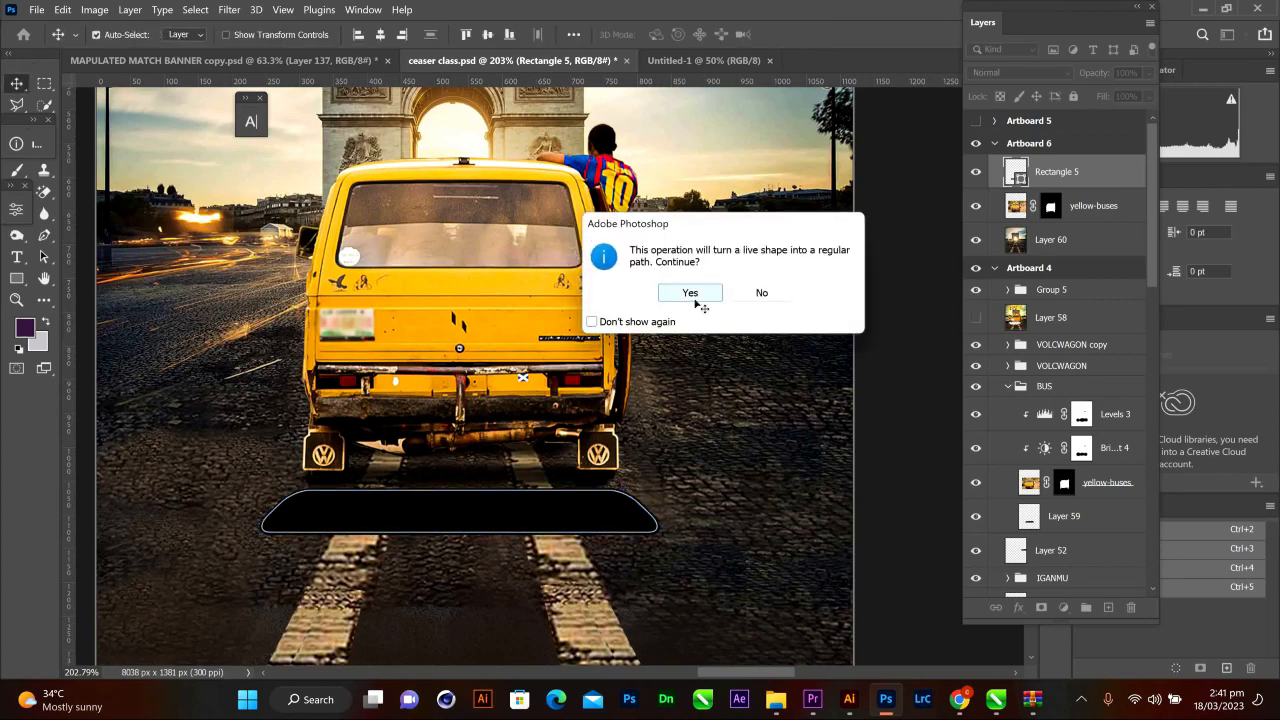
pyautogui.click(695, 298)
pyautogui.moveTo(457, 528)
pyautogui.mouseDown()
pyautogui.moveTo(486, 515)
pyautogui.moveTo(460, 524)
pyautogui.mouseUp()
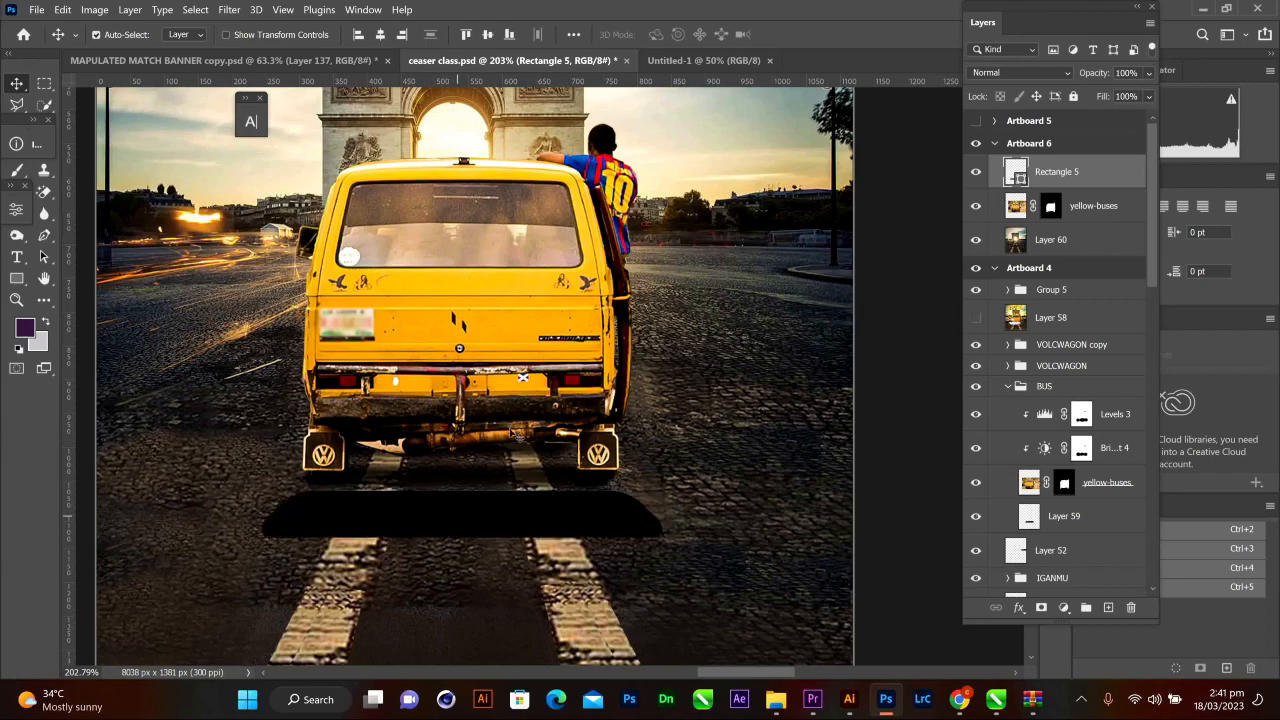
# - Rasterize the black shape and apply a Gaussian Blur with a radius of 16.6 pixels to soften it into a shadow
pyautogui.click(229, 9)
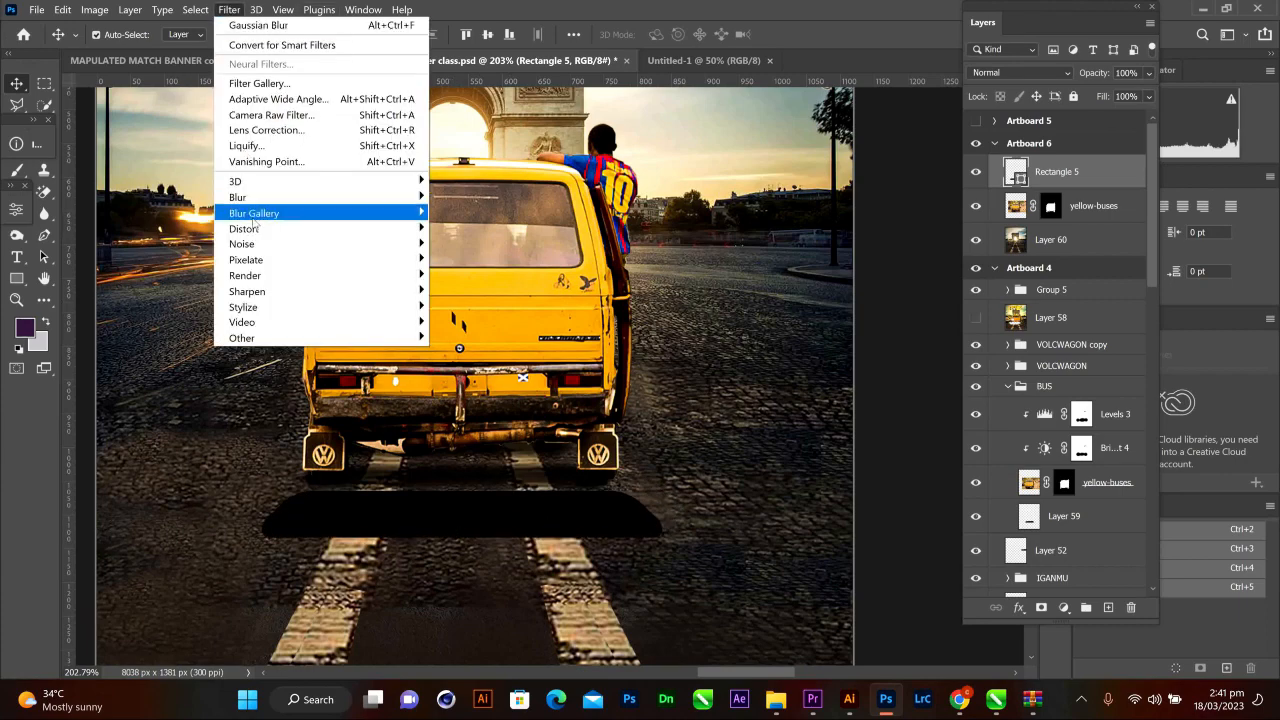
pyautogui.moveTo(330, 197)
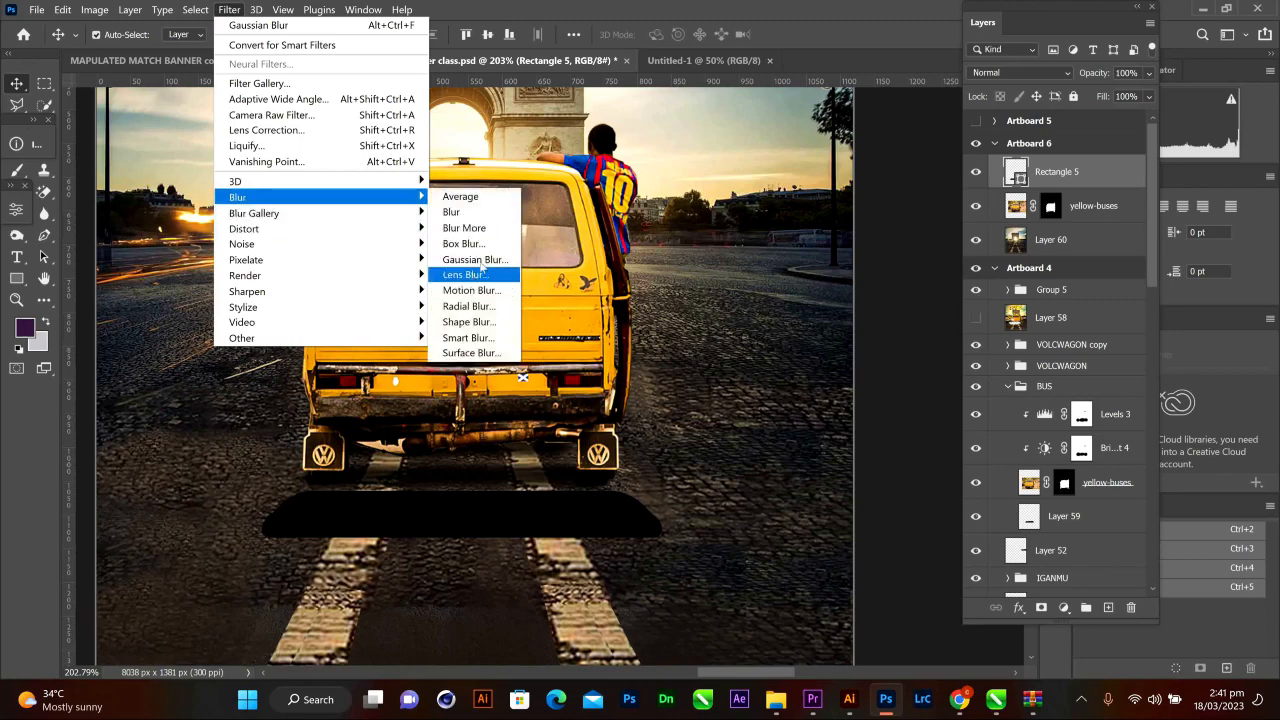
pyautogui.click(468, 274)
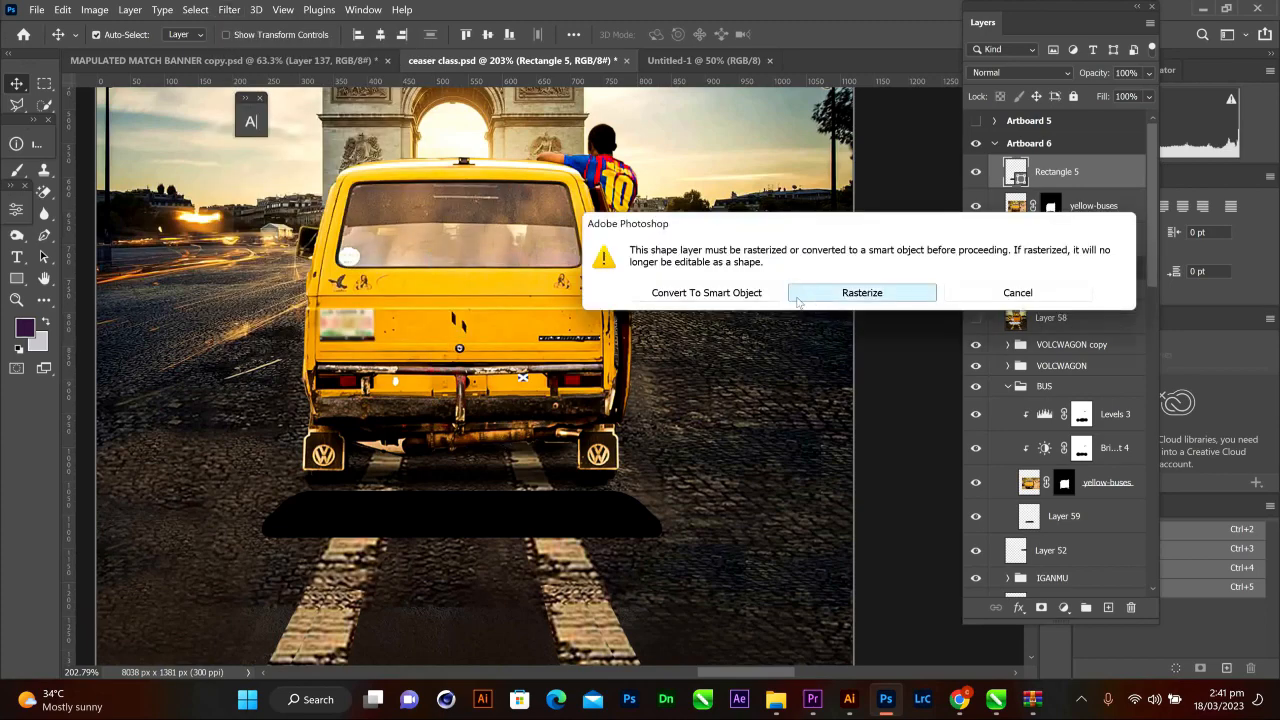
pyautogui.click(797, 302)
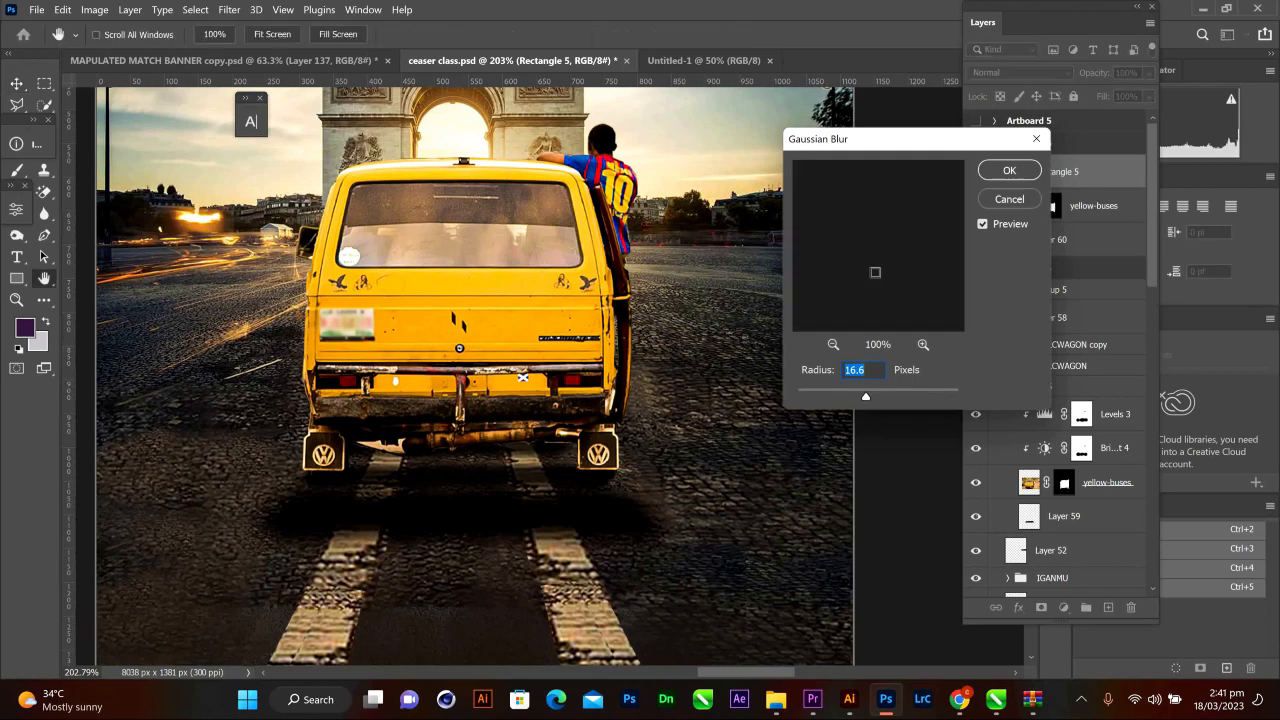
pyautogui.click(1018, 178)
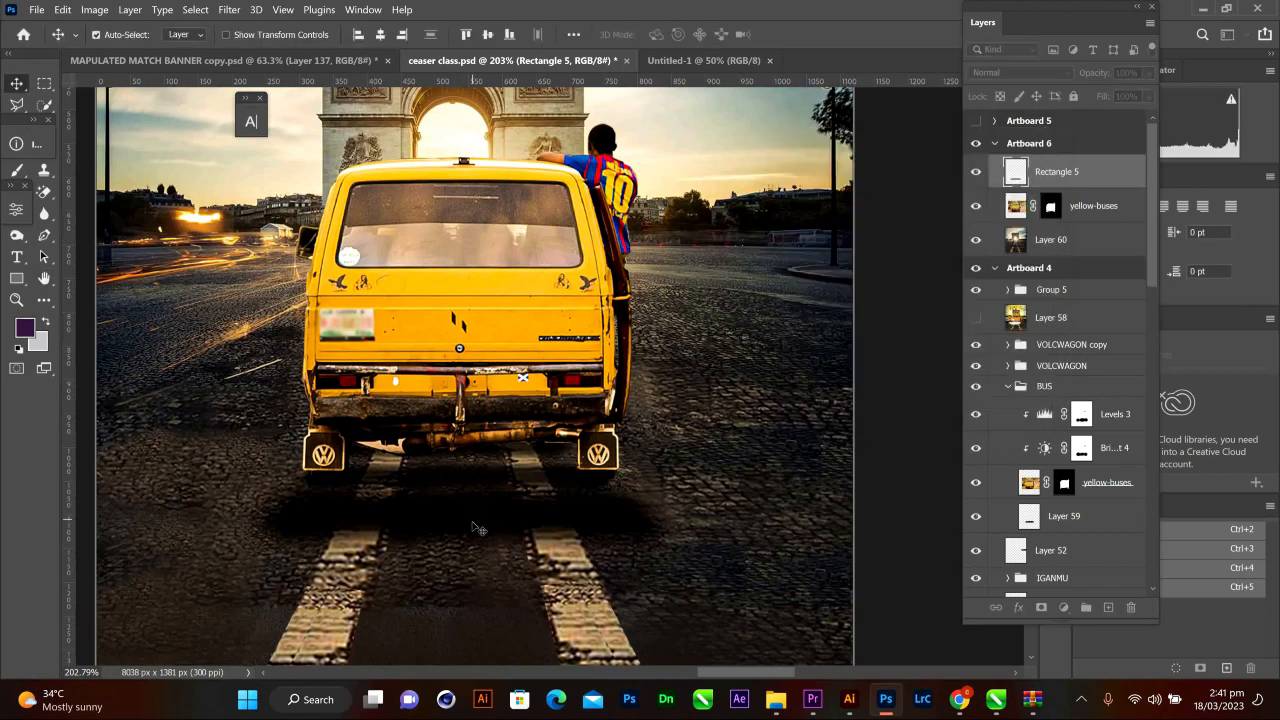
# - Move the blurred shadow up beneath the bus's mud flaps and place its layer below the yellow-buses layer
pyautogui.hotkey('shift', 'Up')
pyautogui.hotkey('shift', 'Up')
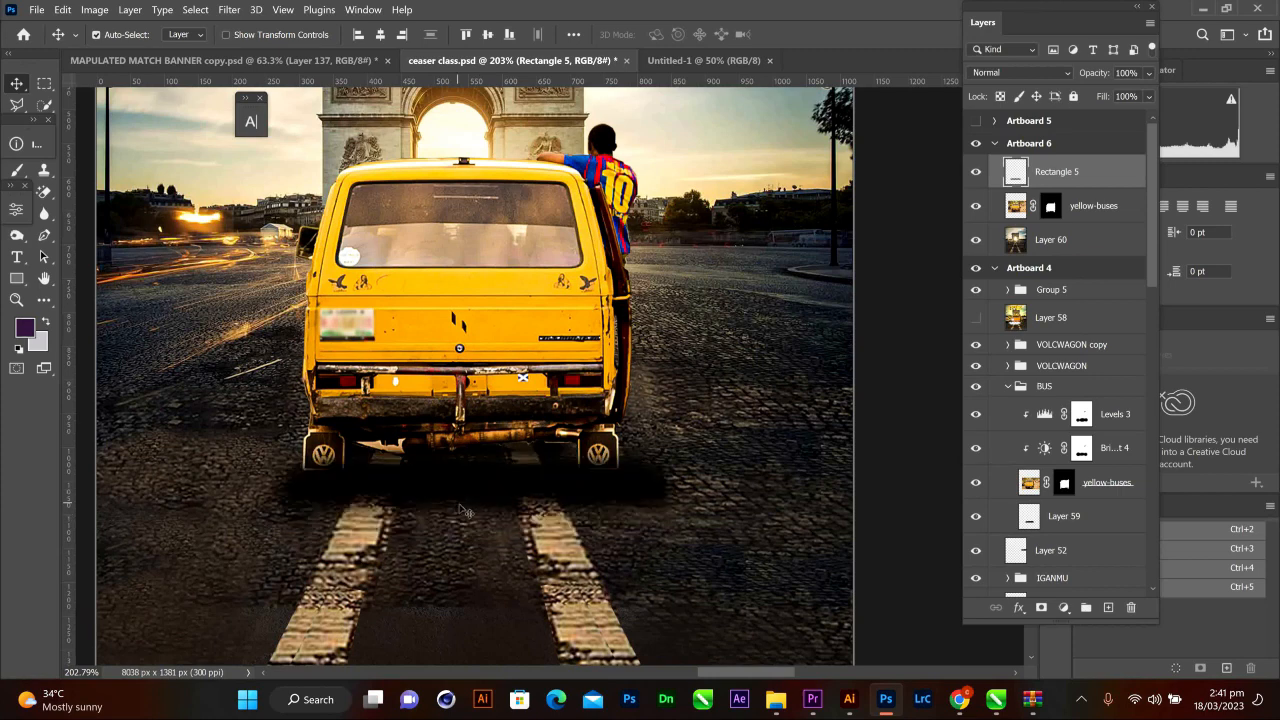
pyautogui.moveTo(1056, 196); pyautogui.dragTo(1046, 160)
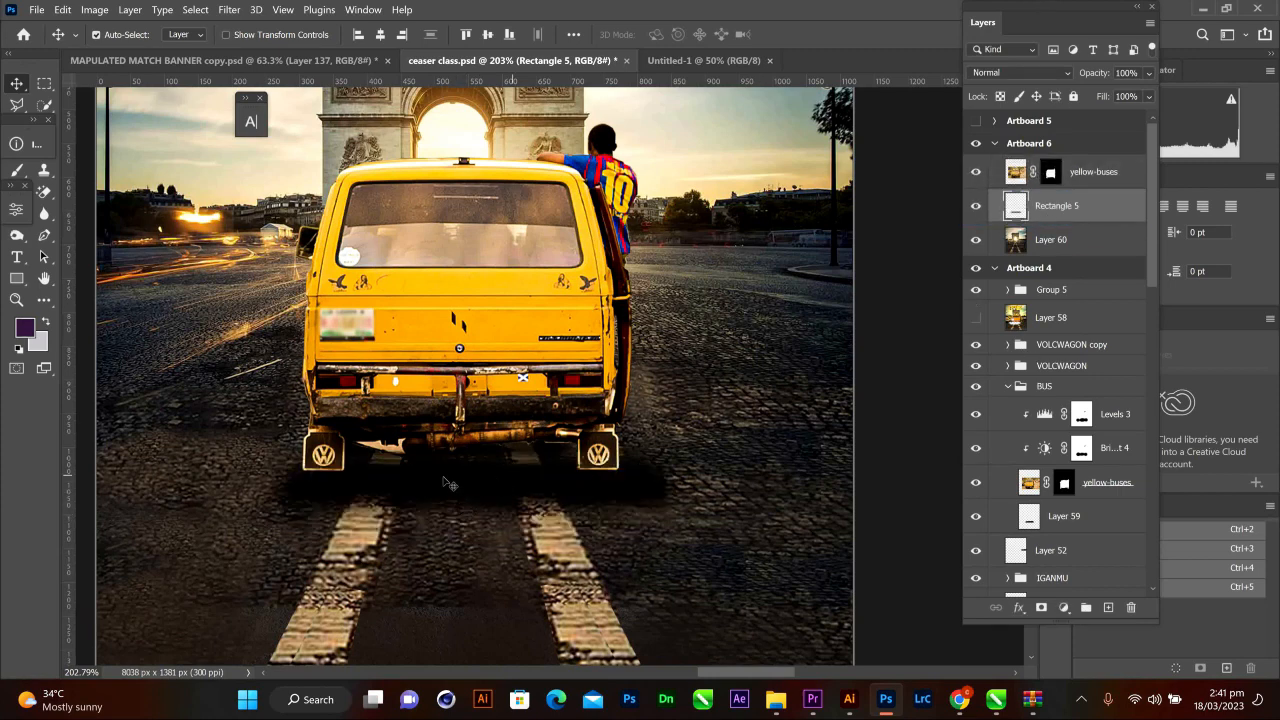
pyautogui.moveTo(440, 474); pyautogui.dragTo(432, 462)
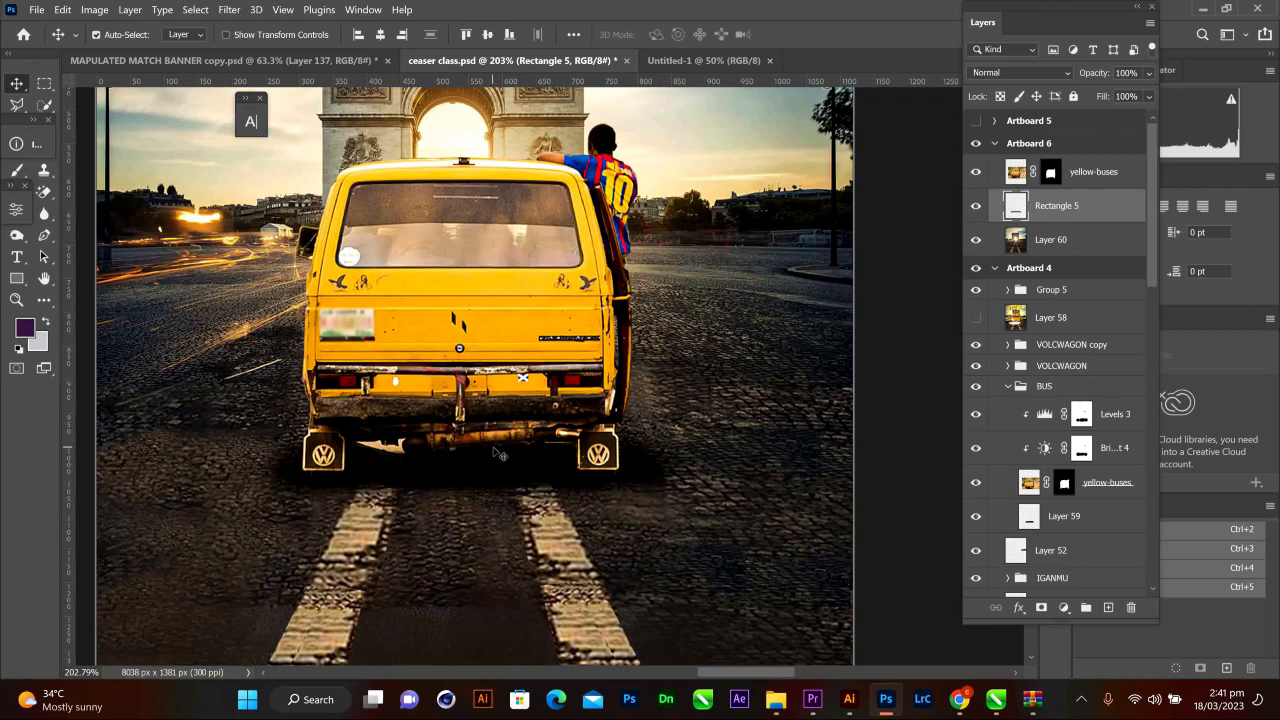
# - Lower the opacity of the bus's shadow layer to 79%
pyautogui.scroll(-5, 497, 453)
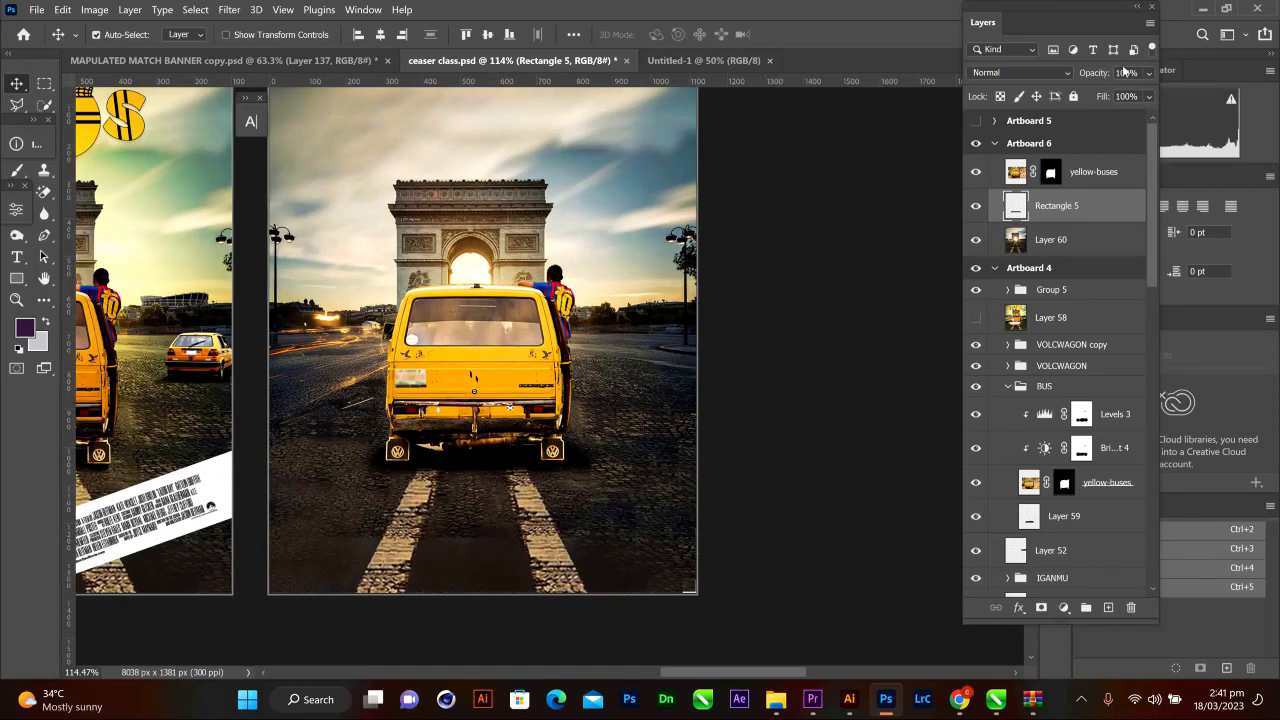
pyautogui.click(1148, 73)
pyautogui.moveTo(1150, 95); pyautogui.dragTo(1126, 95)
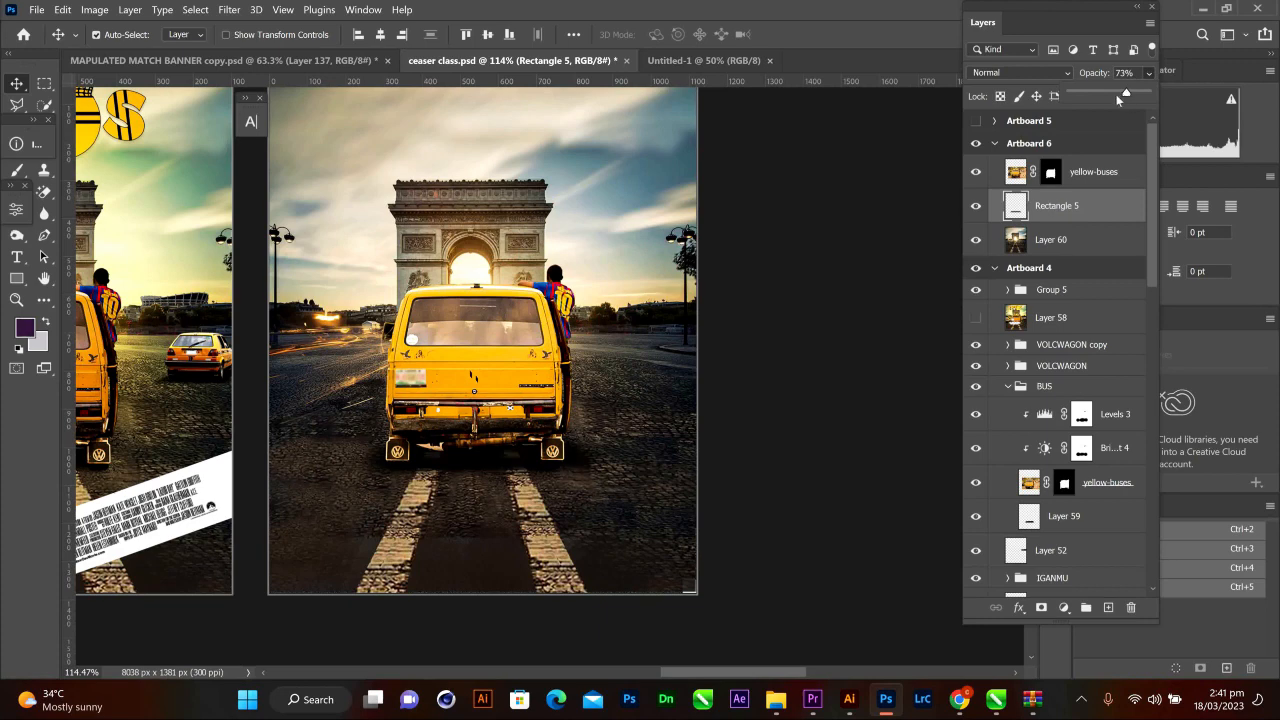
pyautogui.moveTo(1131, 93); pyautogui.dragTo(1133, 94)
pyautogui.click(785, 37)
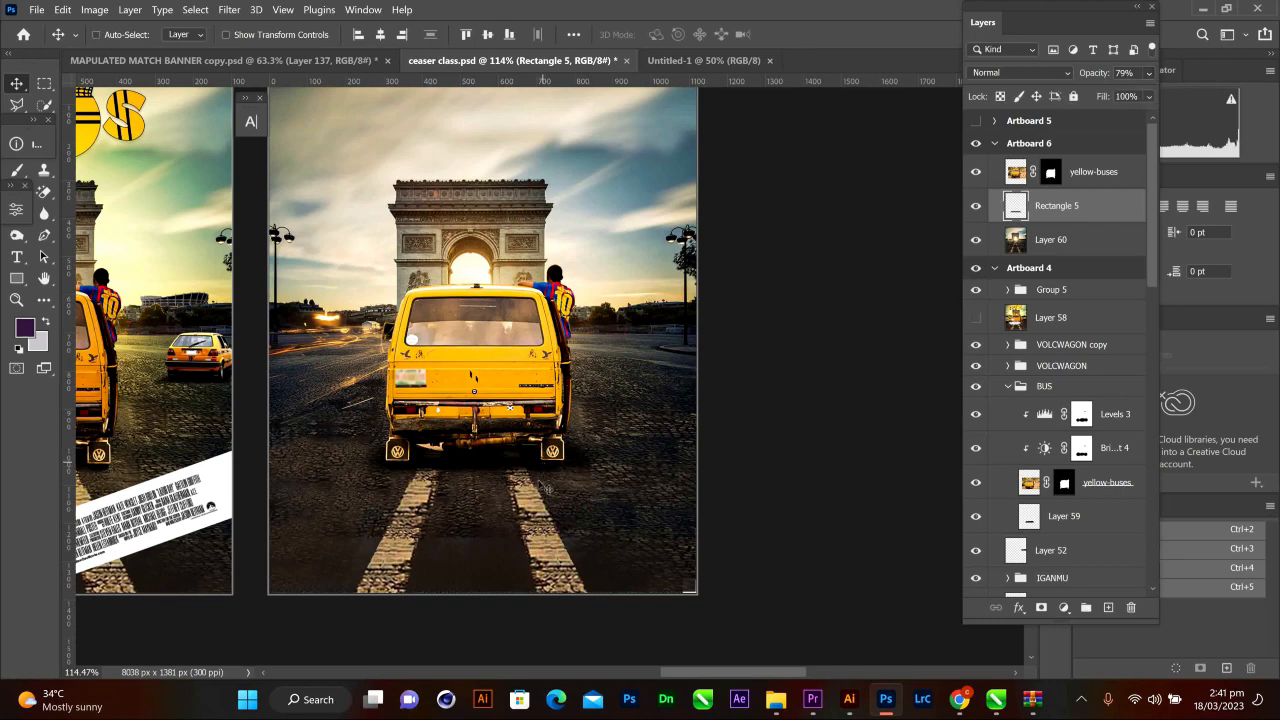
# - Scale the shadow down to about 92% around its centre
pyautogui.hotkey('ctrl', 't')
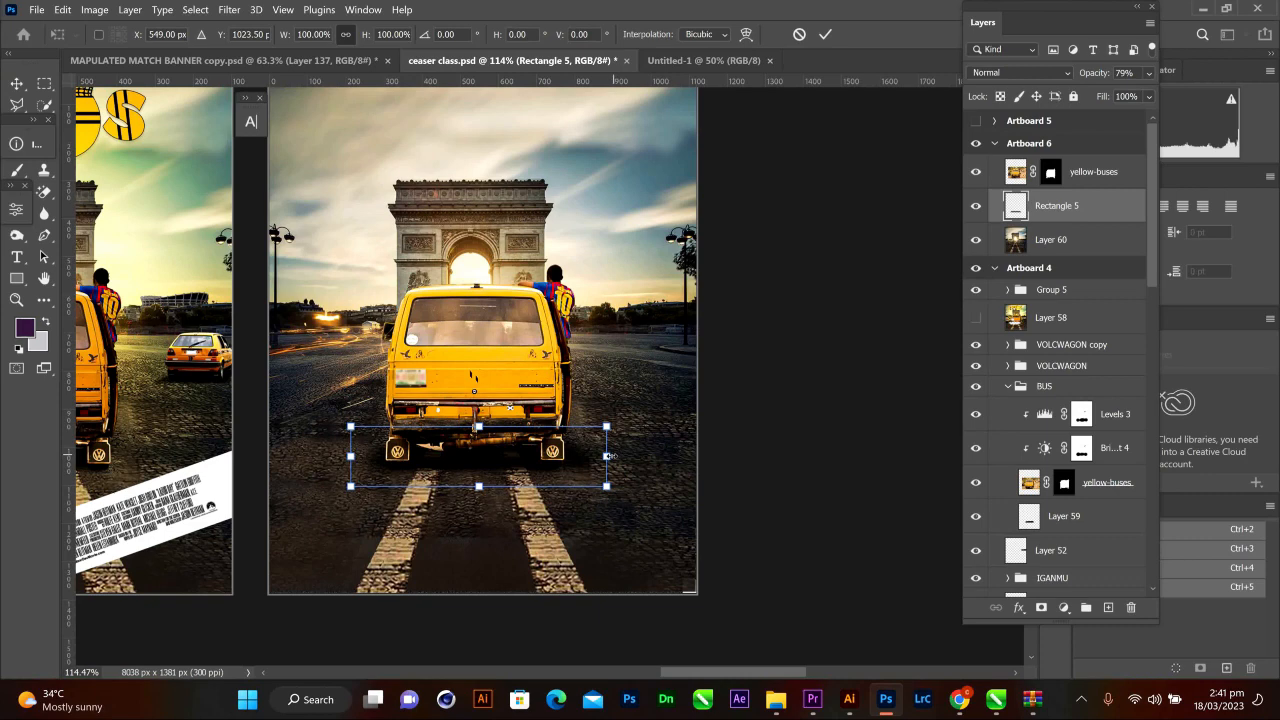
pyautogui.moveTo(607, 456); pyautogui.dragTo(597, 456)
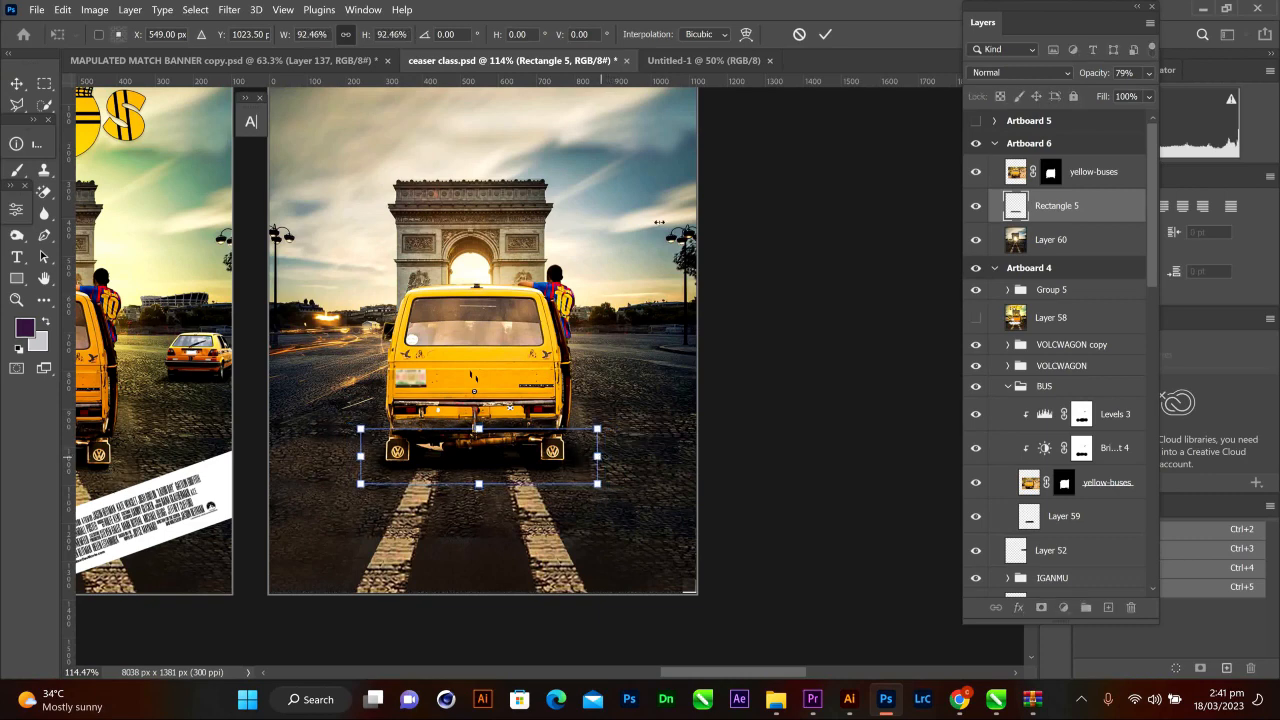
pyautogui.click(825, 34)
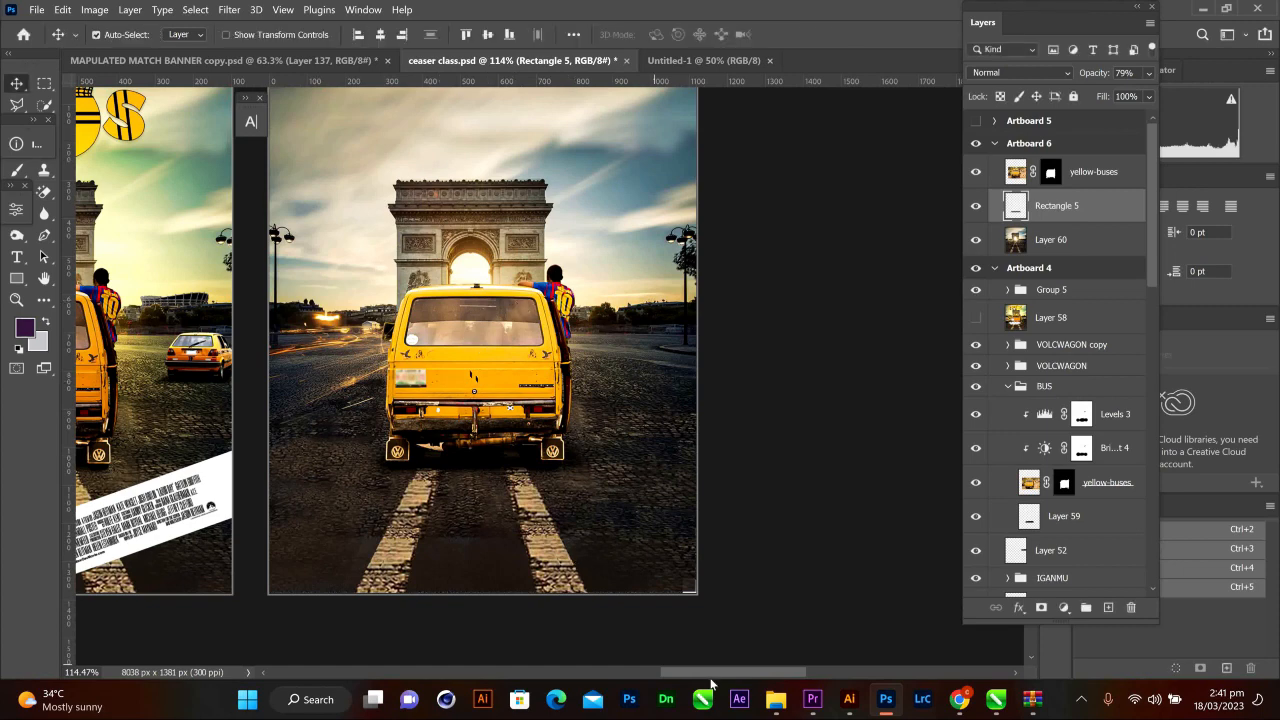
# - Add a Levels adjustment clipped to Artboard 6's yellow-buses layer and lower its white output level to 210
pyautogui.moveTo(712, 683)
pyautogui.mouseDown()
pyautogui.moveTo(686, 683)
pyautogui.moveTo(724, 683)
pyautogui.mouseUp()
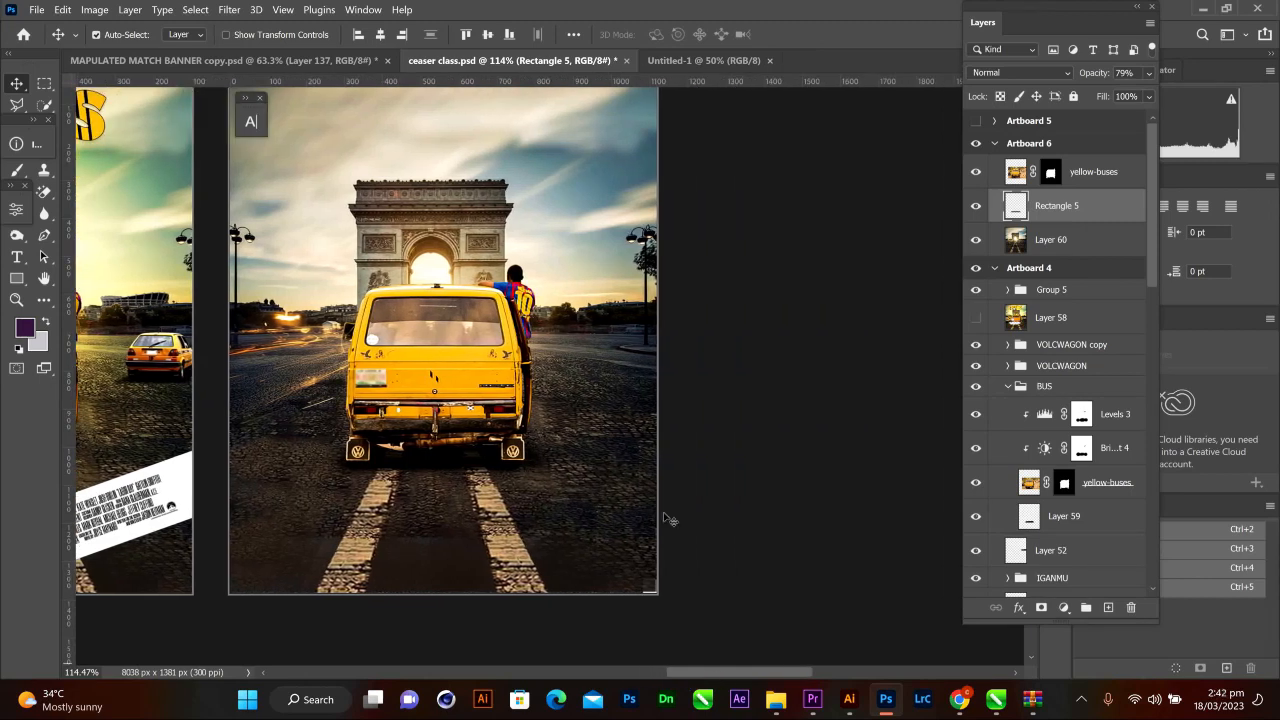
pyautogui.scroll(3, 626, 453)
pyautogui.scroll(1, 605, 449)
pyautogui.scroll(-1, 605, 449)
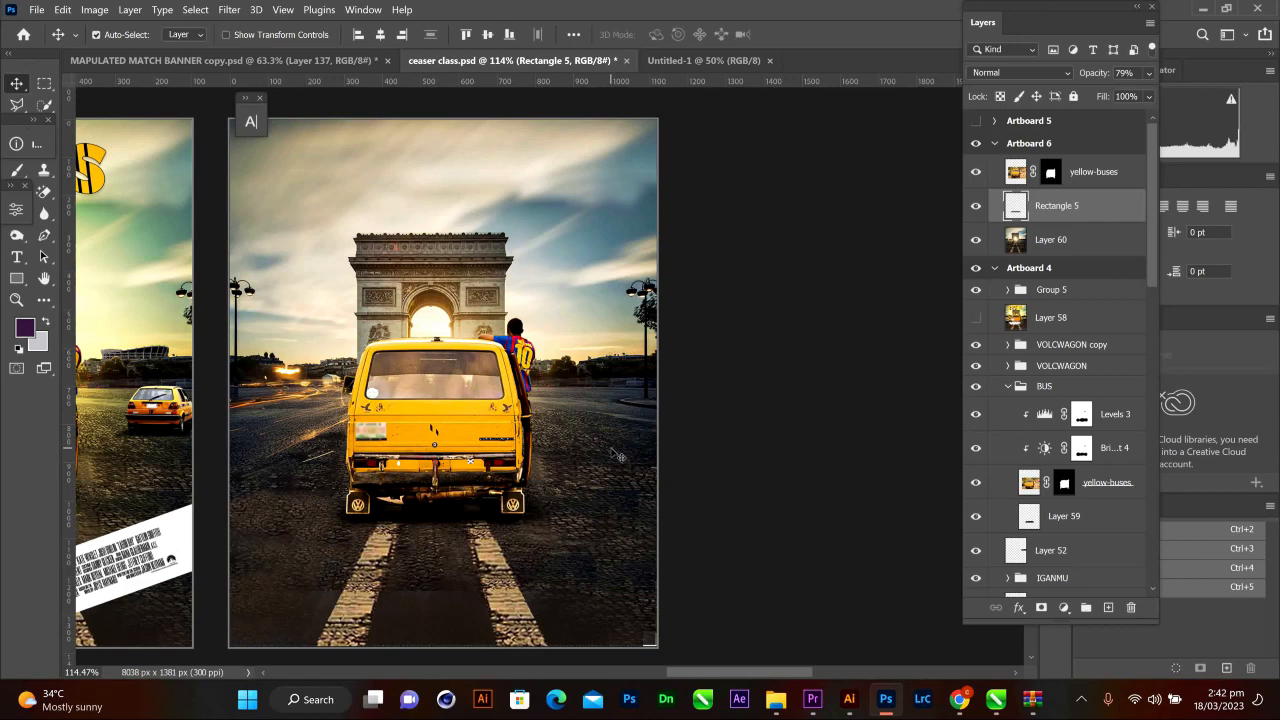
pyautogui.scroll(-1, 508, 462)
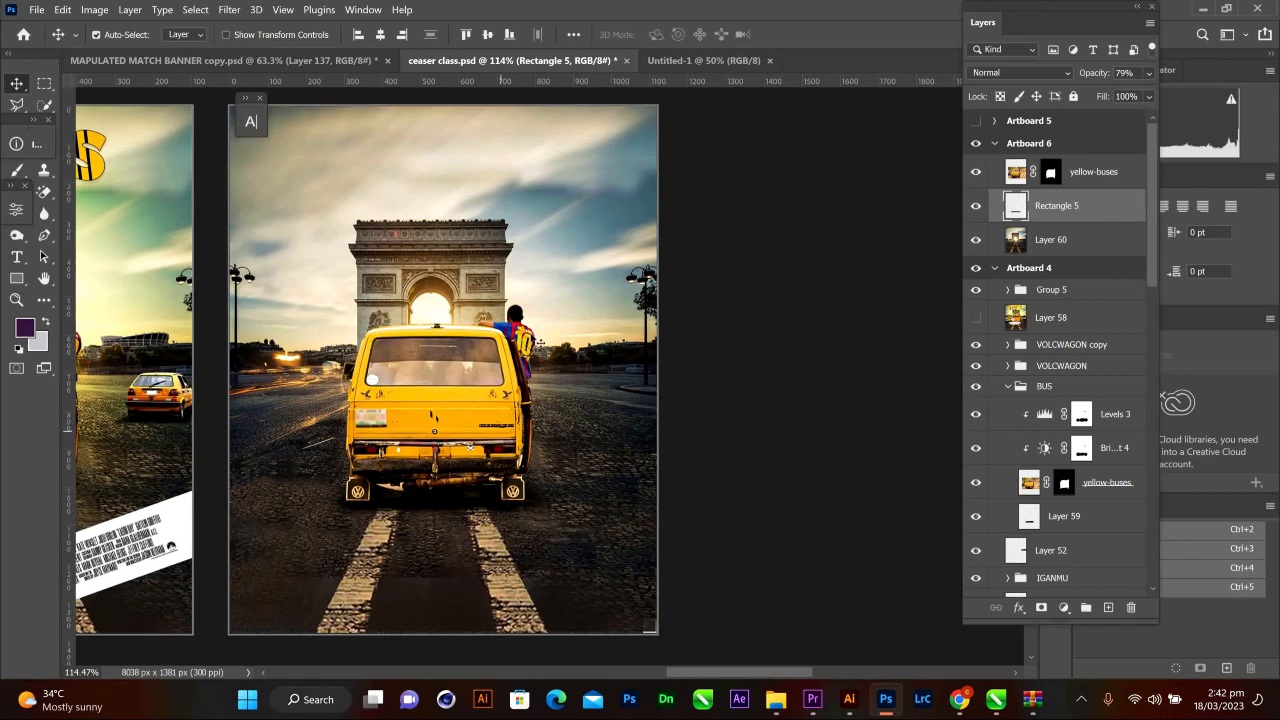
pyautogui.scroll(-1, 512, 352)
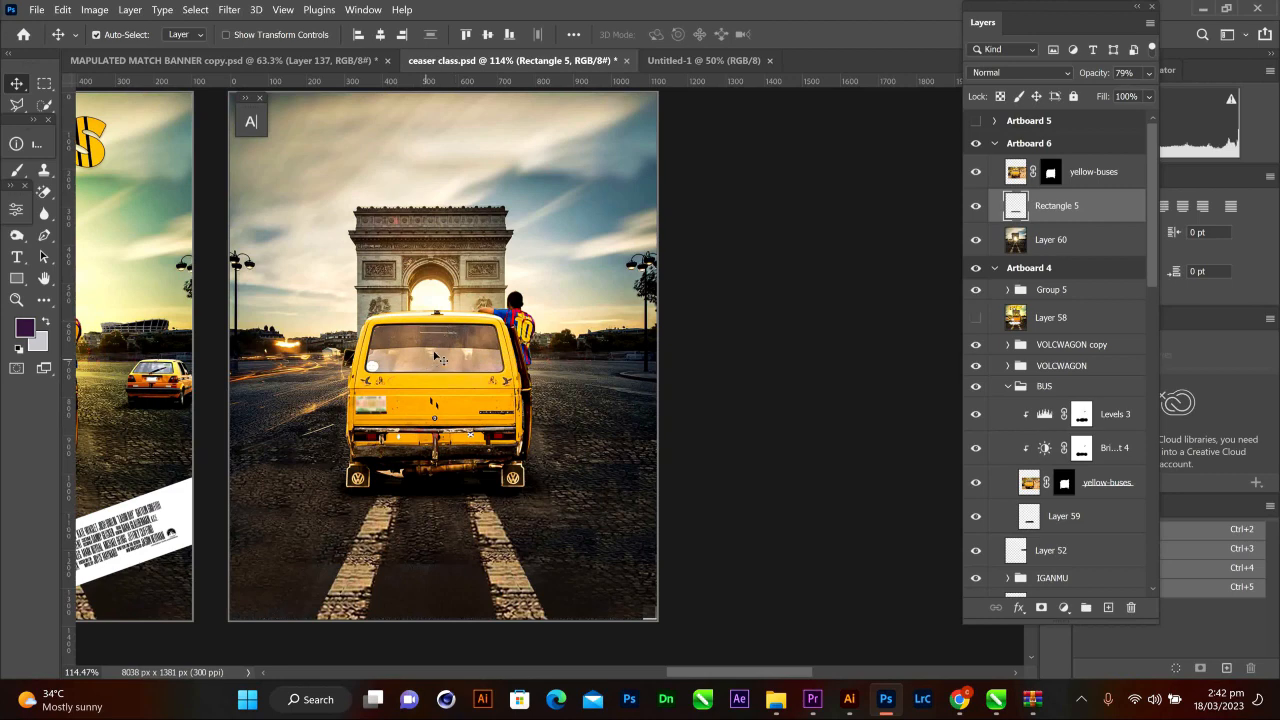
pyautogui.click(444, 357)
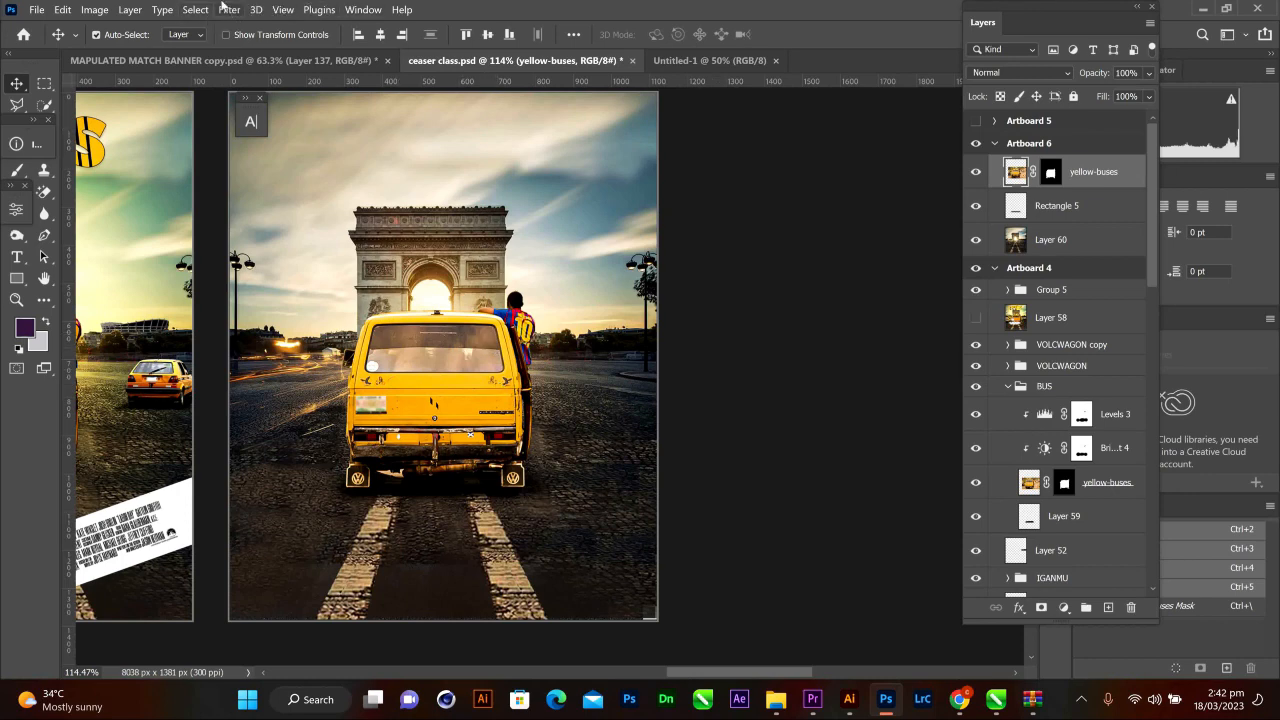
pyautogui.click(363, 10)
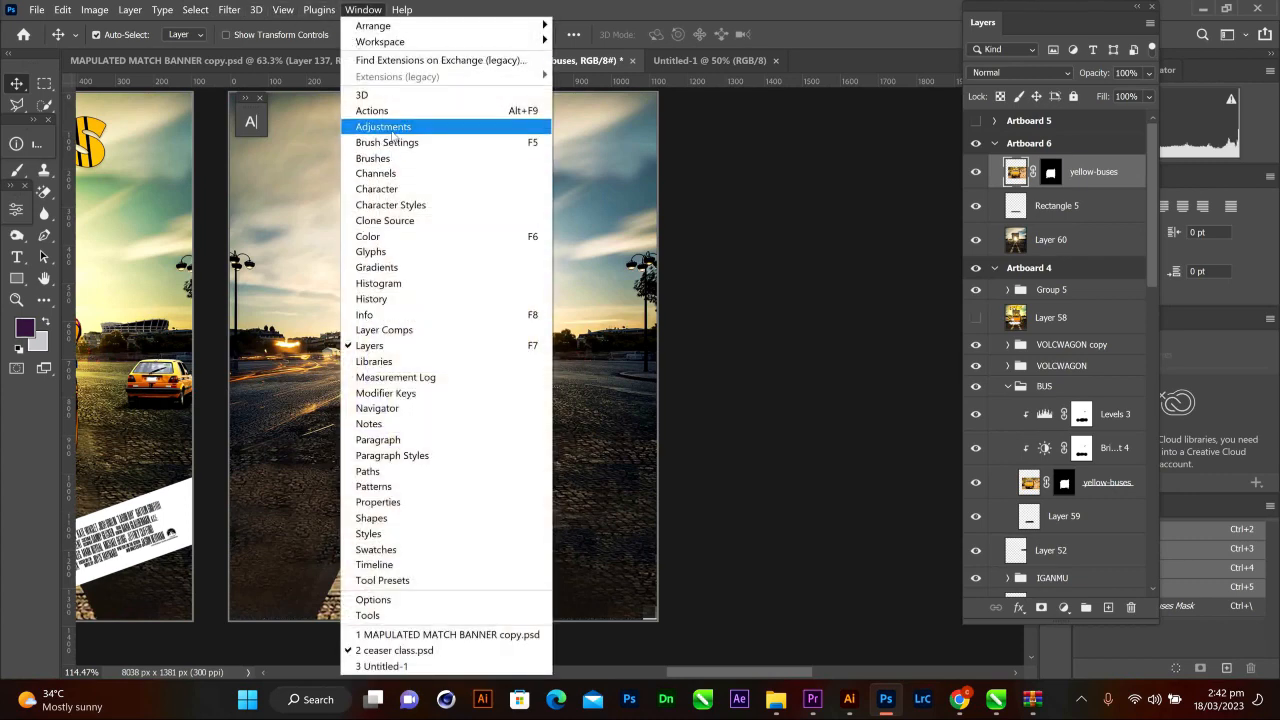
pyautogui.click(385, 126)
pyautogui.moveTo(92, 22); pyautogui.dragTo(842, 55)
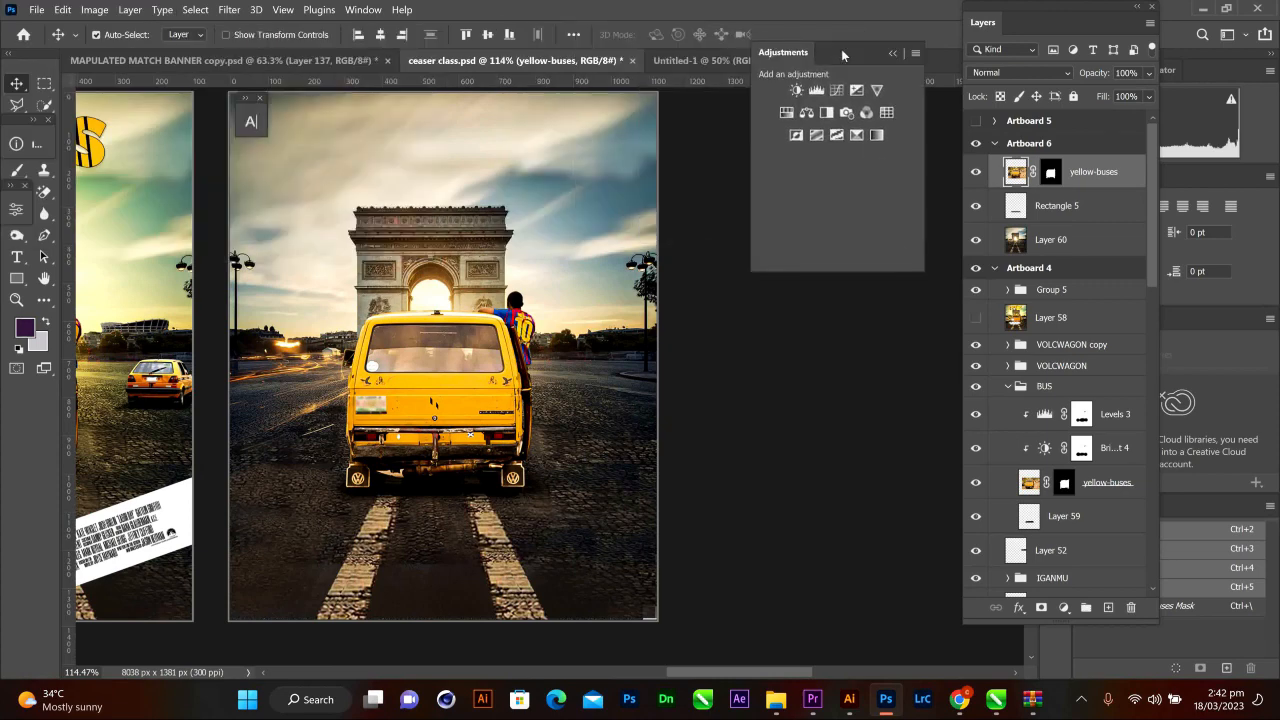
pyautogui.click(812, 90)
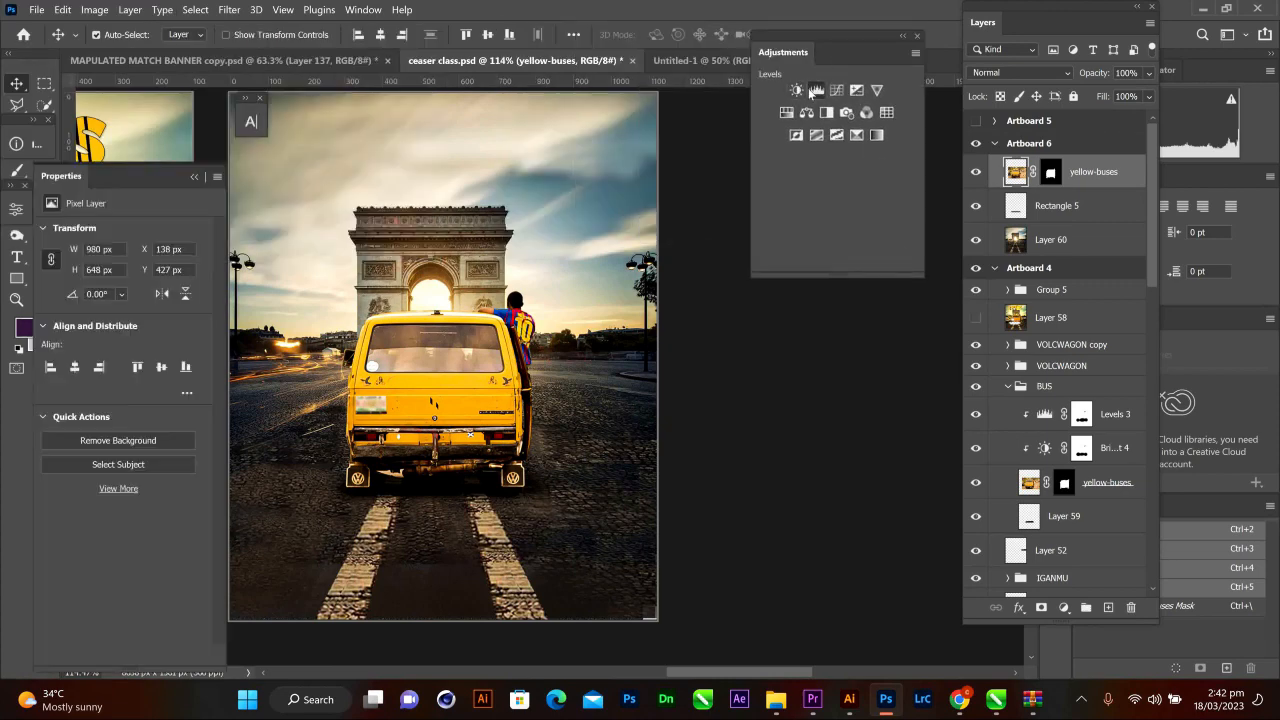
pyautogui.moveTo(149, 180); pyautogui.dragTo(154, 104)
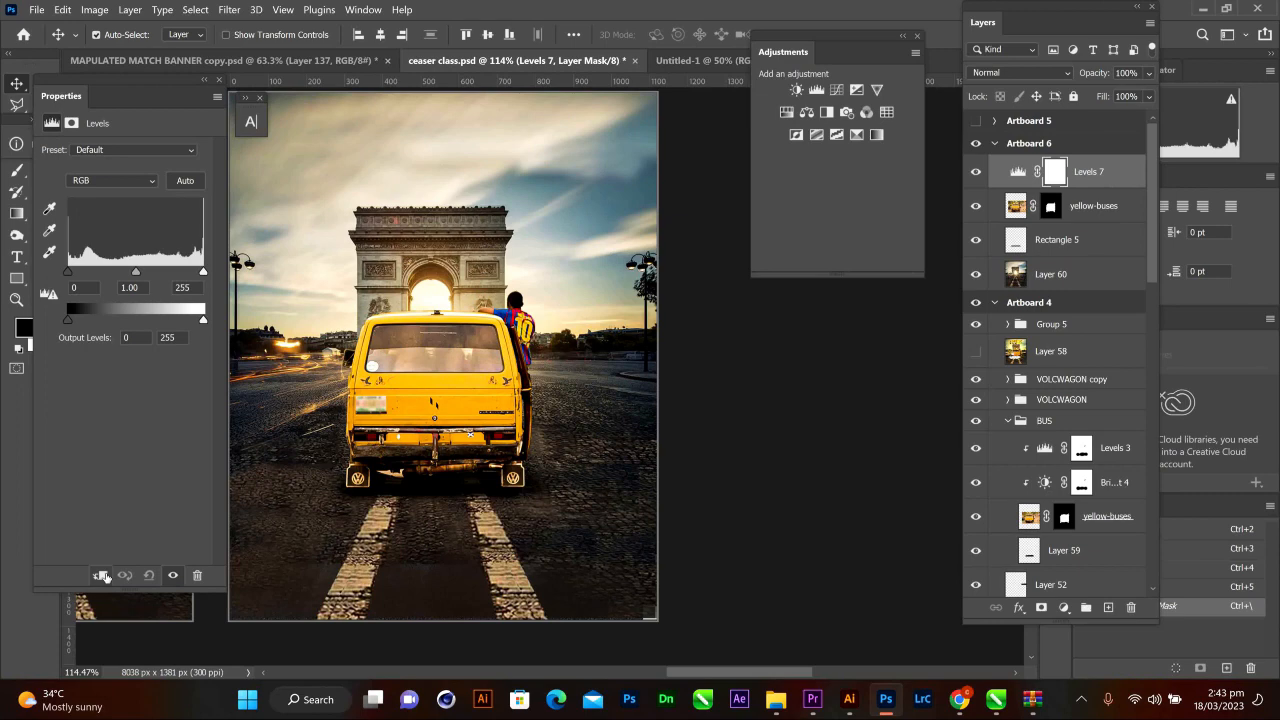
pyautogui.click(101, 576)
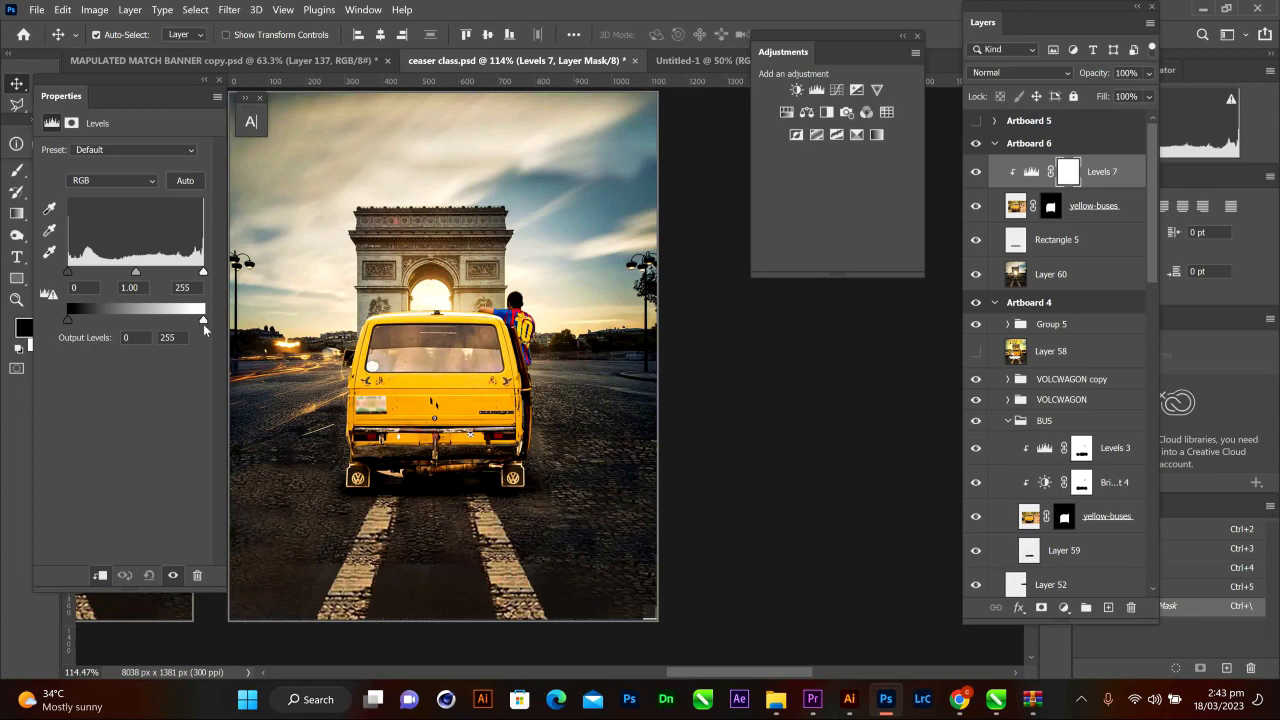
pyautogui.moveTo(203, 323); pyautogui.dragTo(185, 327)
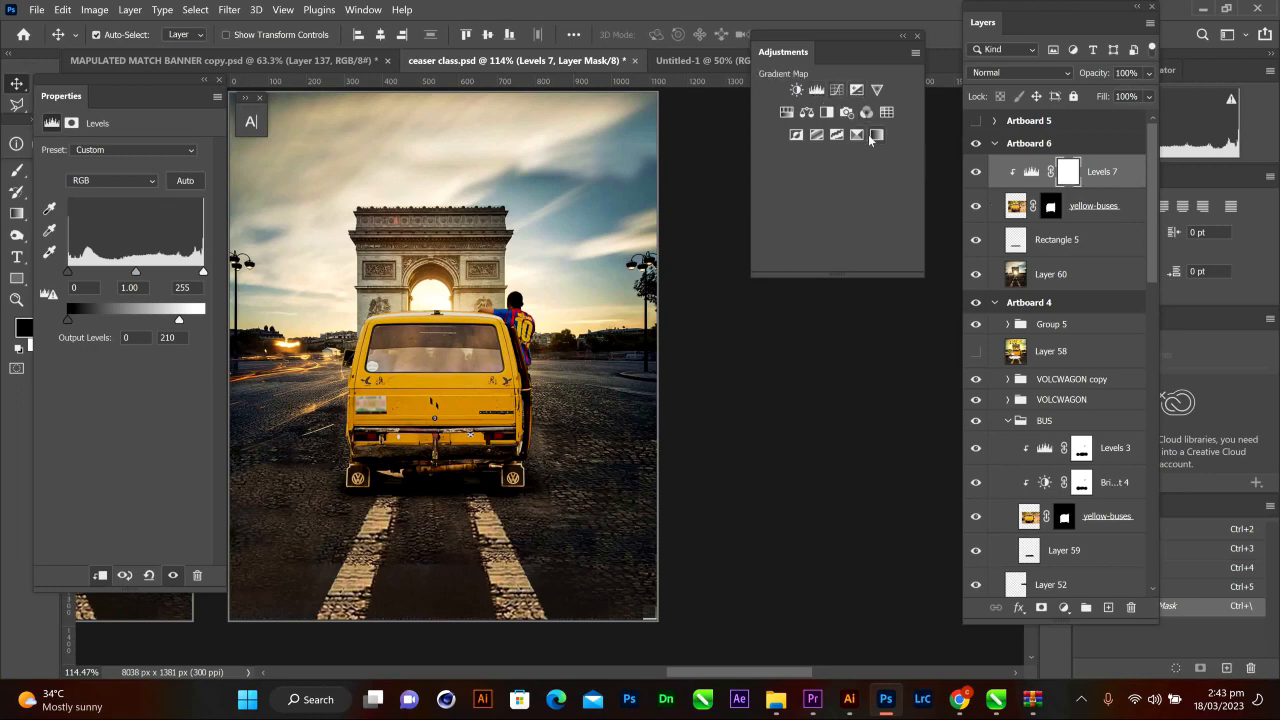
# - Add a clipped Brightness/Contrast adjustment above the bus's Levels layer and set its brightness to -14
pyautogui.click(796, 90)
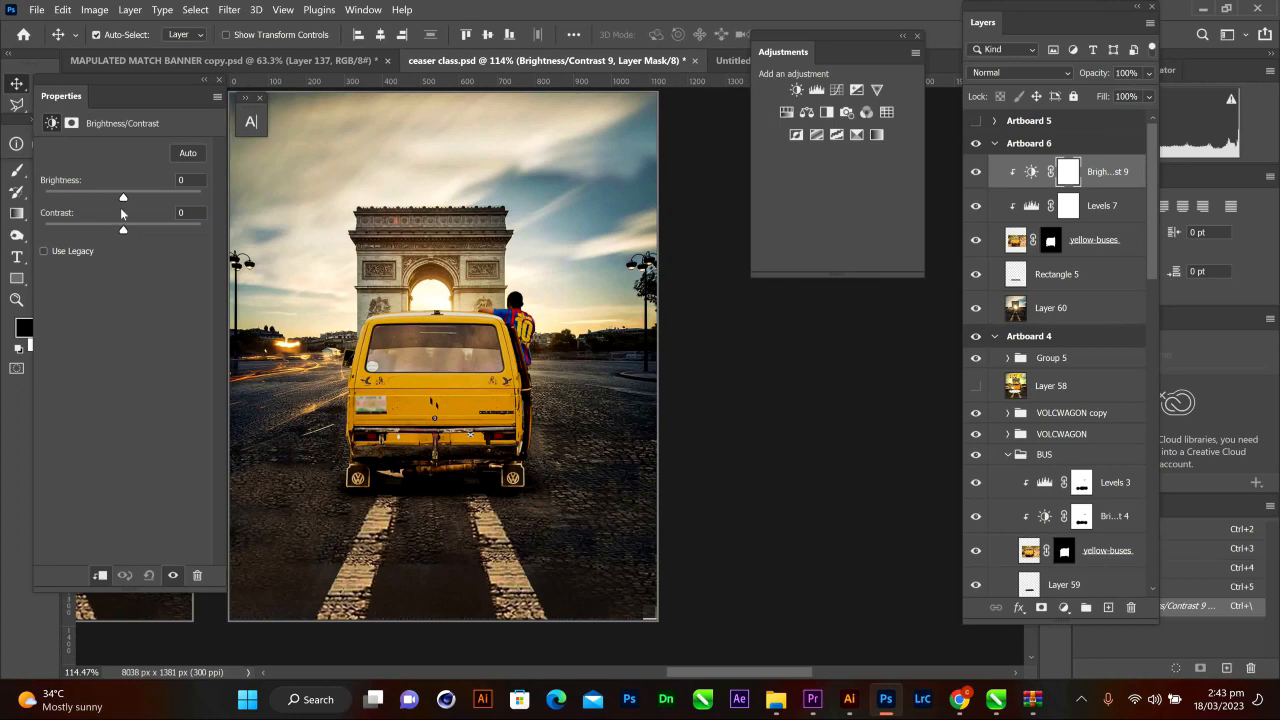
pyautogui.moveTo(123, 197)
pyautogui.mouseDown()
pyautogui.moveTo(102, 200)
pyautogui.moveTo(114, 212)
pyautogui.mouseUp()
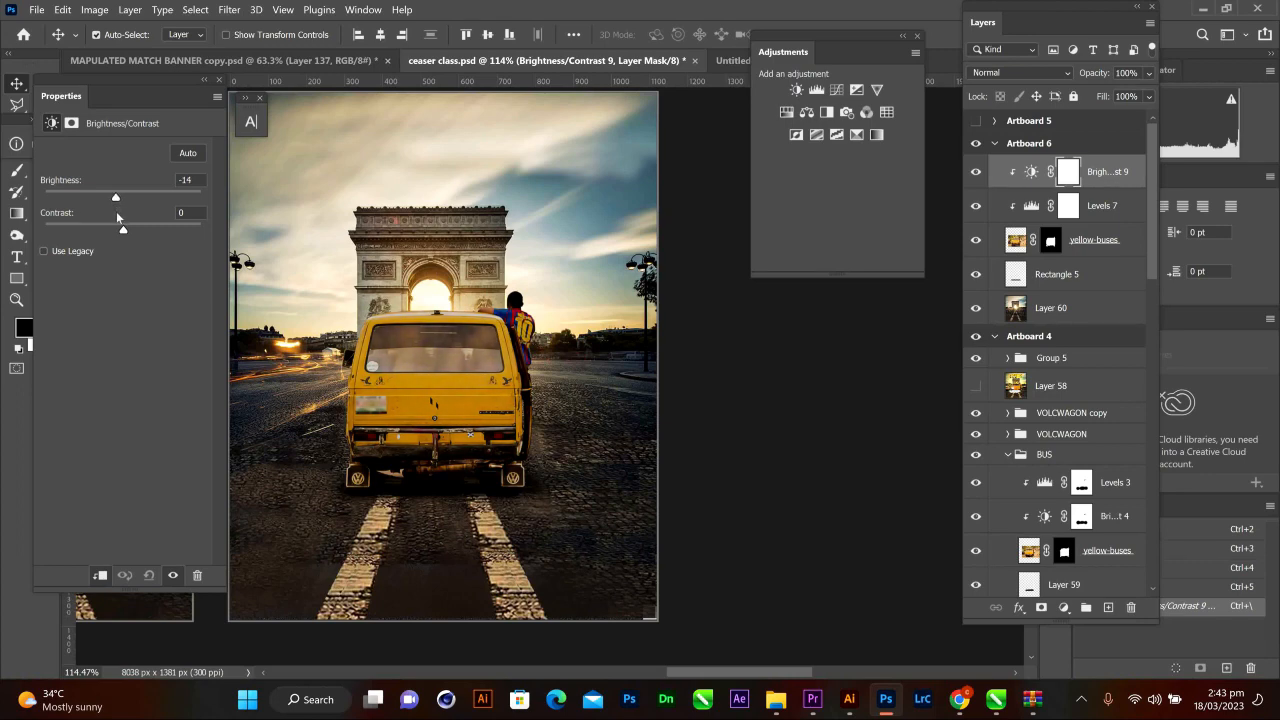
pyautogui.moveTo(117, 213); pyautogui.dragTo(117, 213)
# - Group the bus, its shadow and its two adjustment layers and name the group DANFO BUS
pyautogui.click(1080, 281)
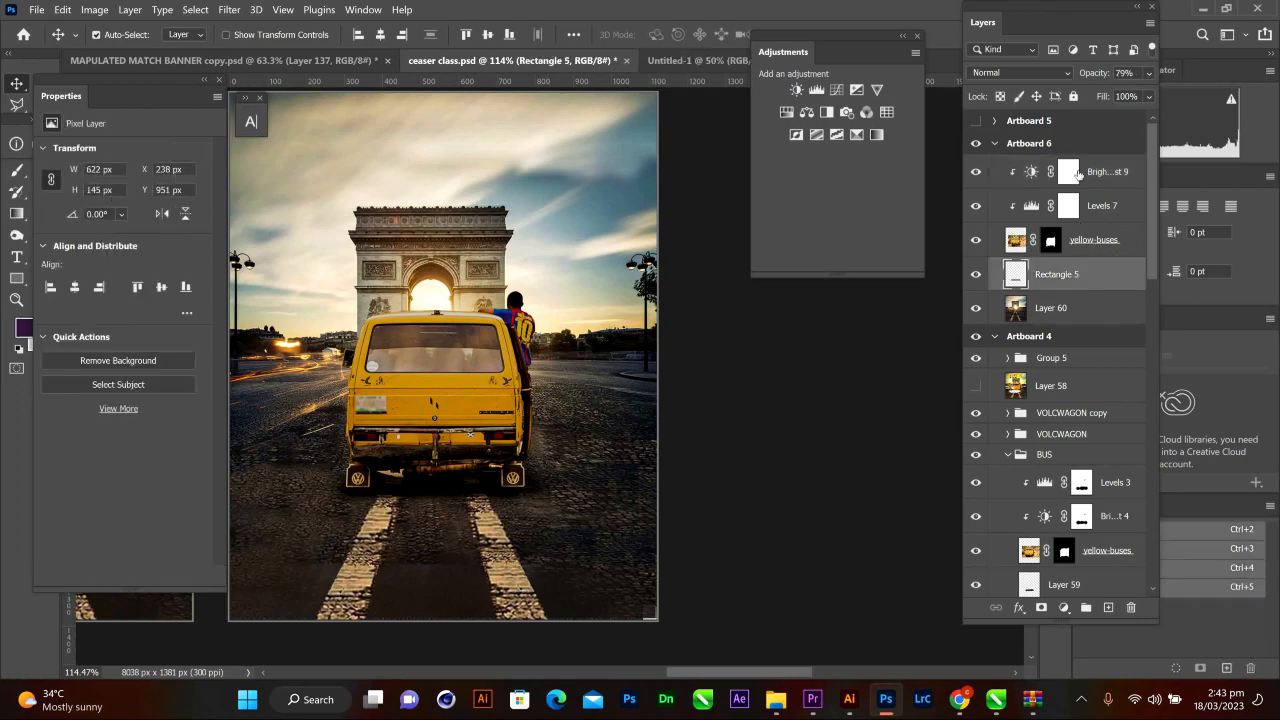
pyautogui.keyDown('shift'); pyautogui.click(1090, 180); pyautogui.keyUp('shift')
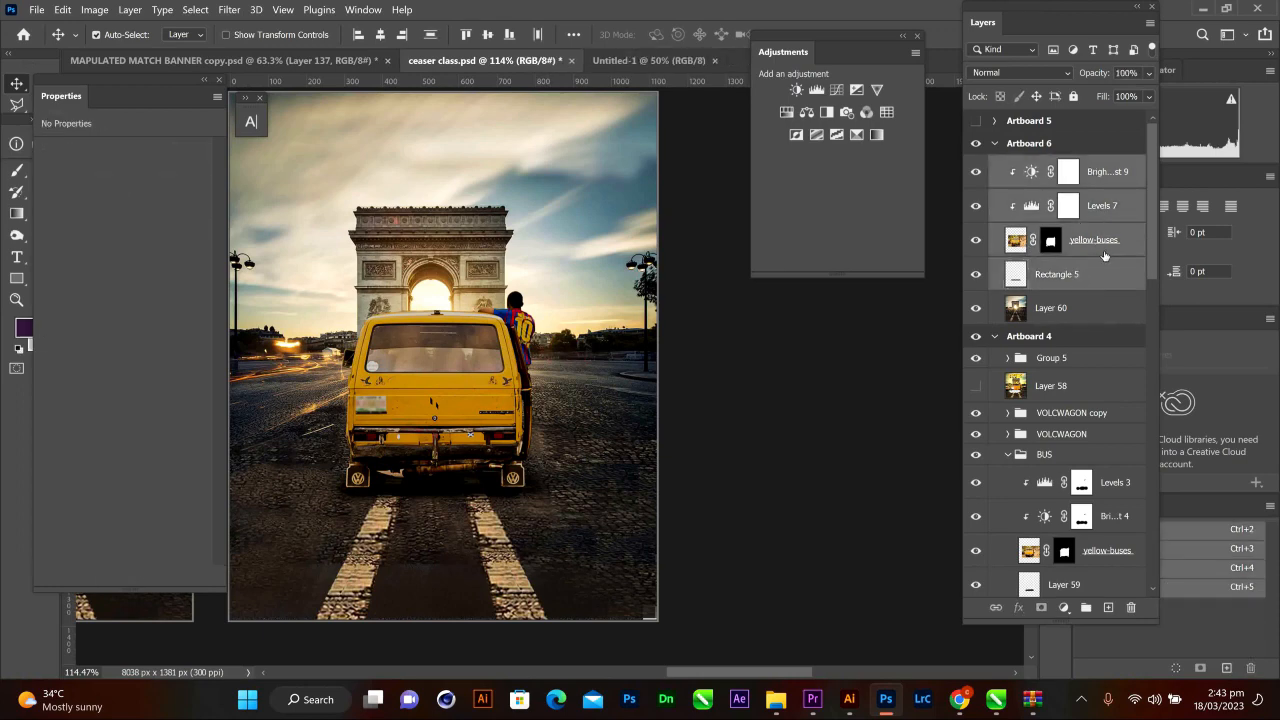
pyautogui.click(205, 80)
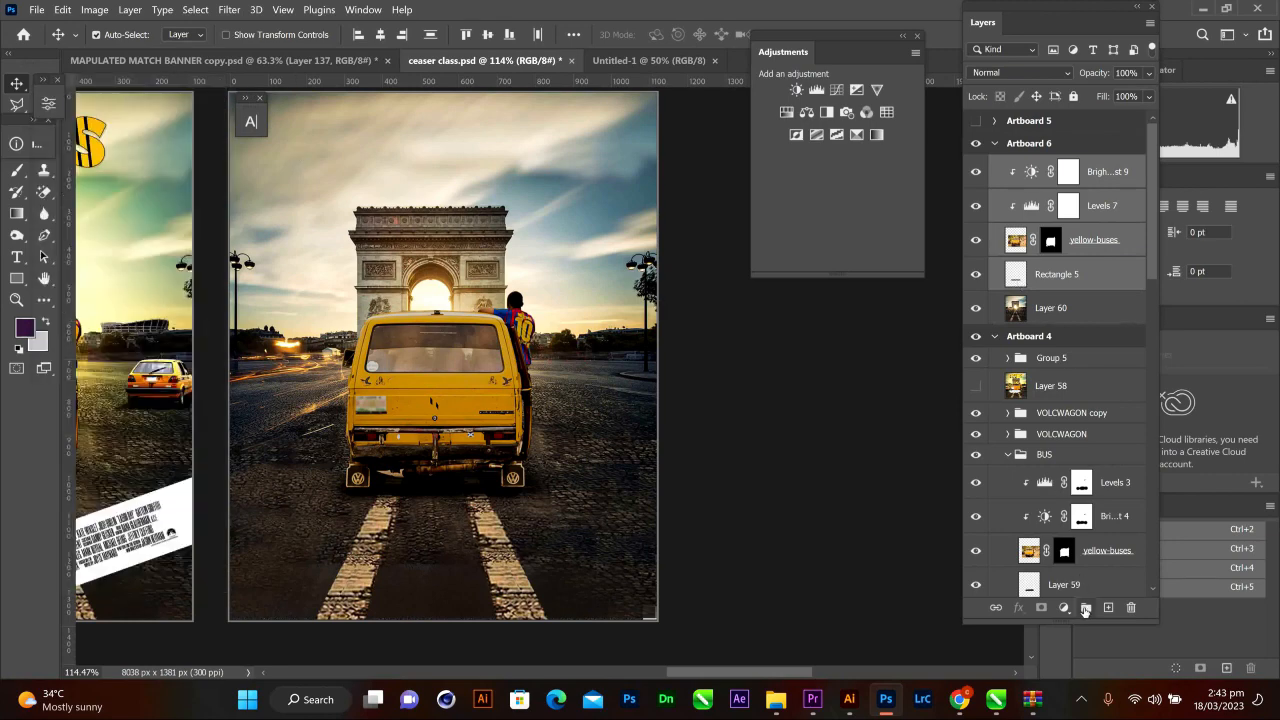
pyautogui.click(1085, 608)
pyautogui.doubleClick(1048, 166)
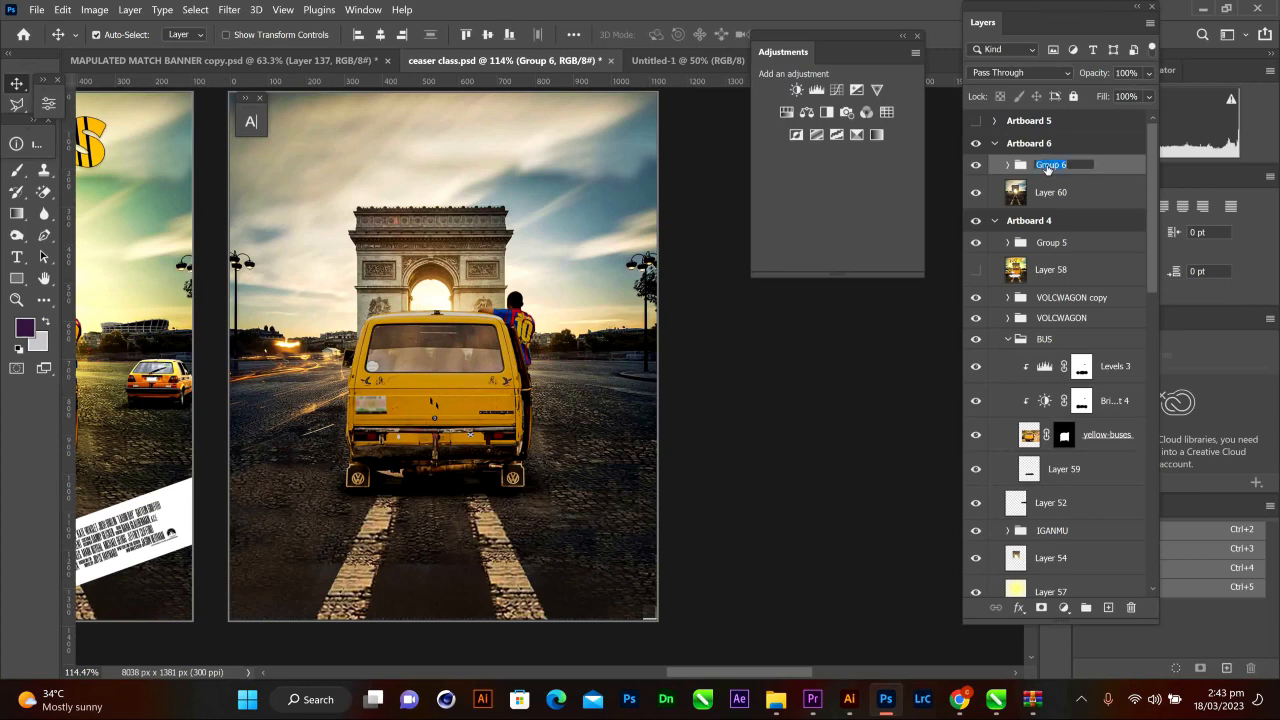
pyautogui.write('b')
pyautogui.press('Return')
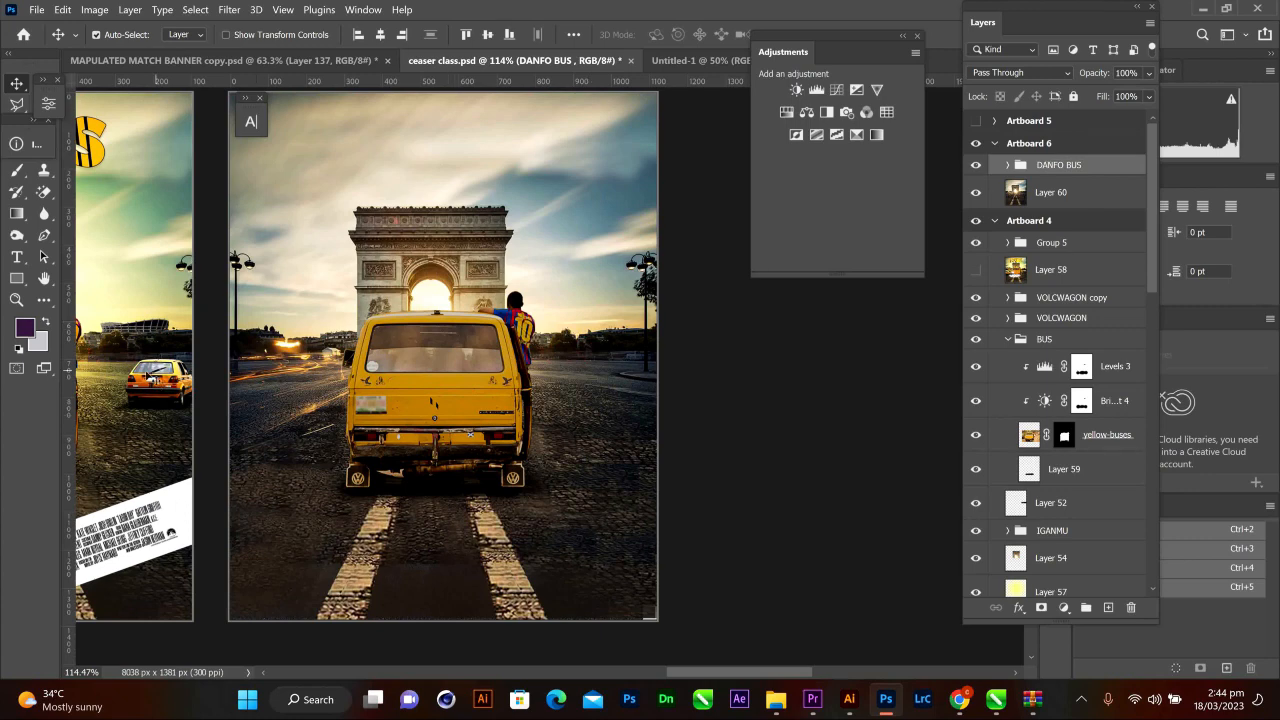
# - Copy the small yellow car from the VOLCWAGON copy group into Artboard 6 and place its layer above the DANFO BUS group
pyautogui.click(152, 378)
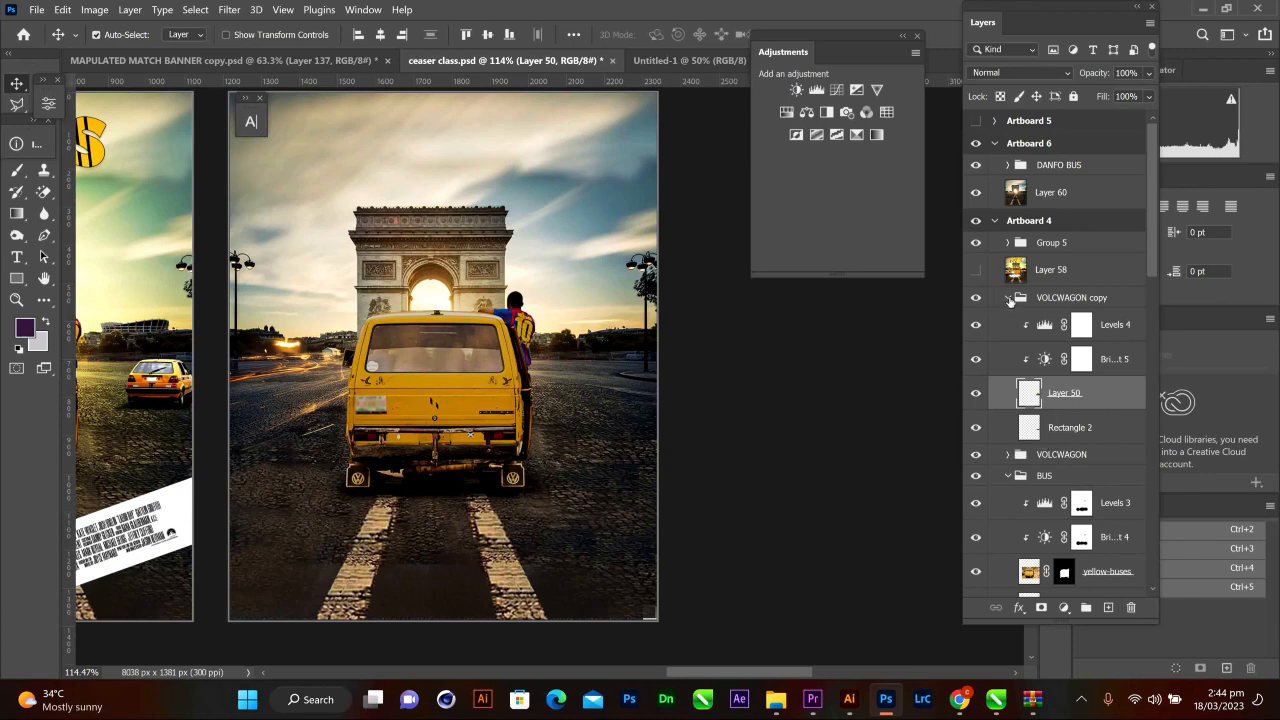
pyautogui.click(975, 394)
pyautogui.keyDown('ctrl'); pyautogui.click(455, 390); pyautogui.keyUp('ctrl')
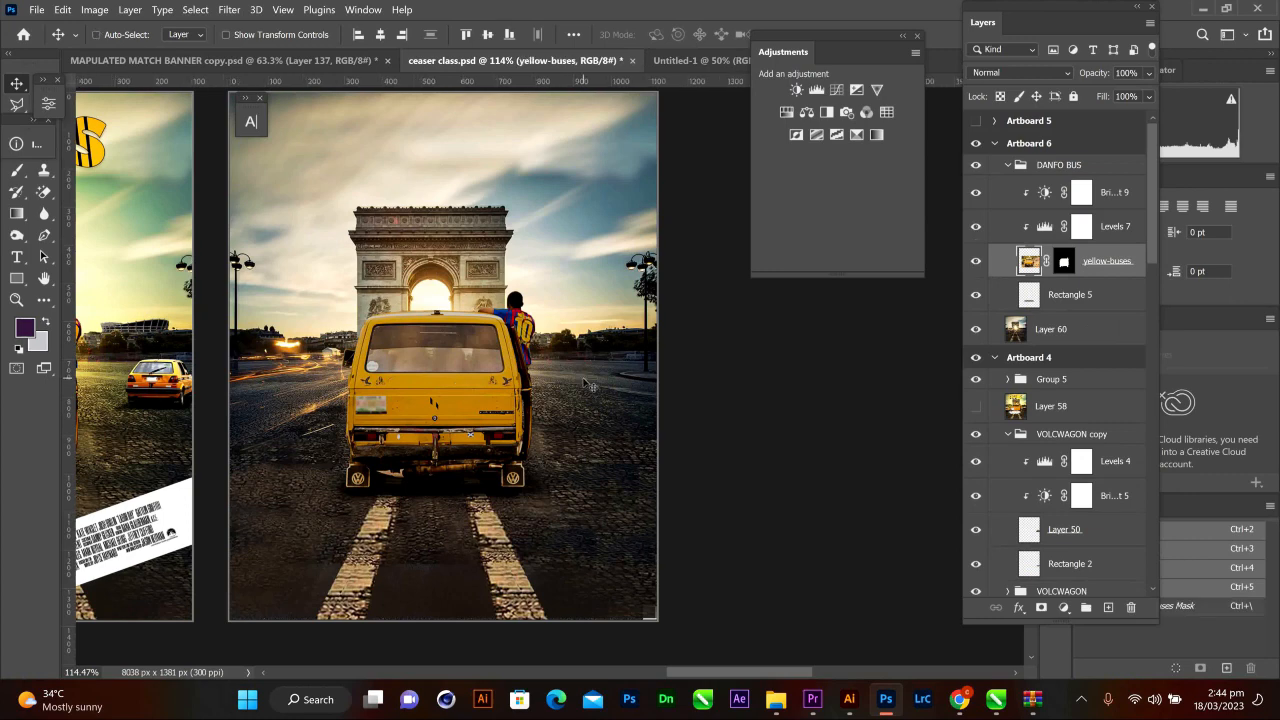
pyautogui.hotkey('ctrl', 'shift', 'alt', 'n')
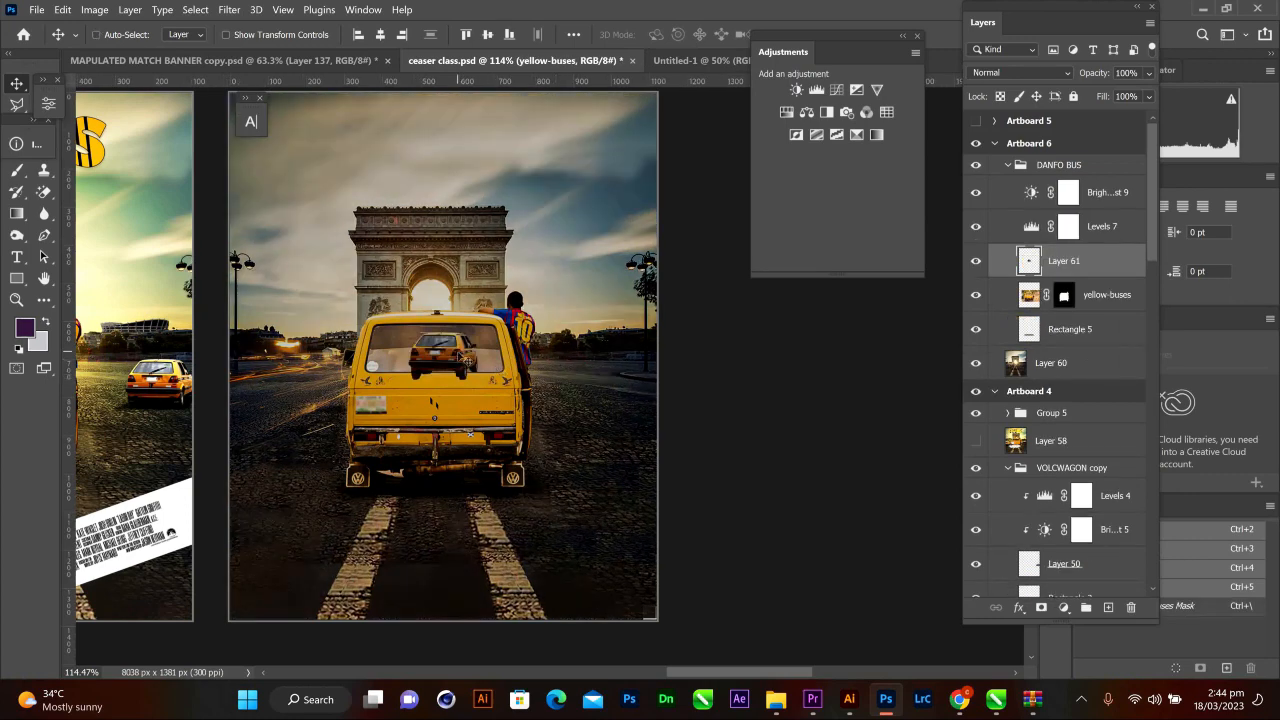
pyautogui.moveTo(1057, 270); pyautogui.dragTo(1058, 158)
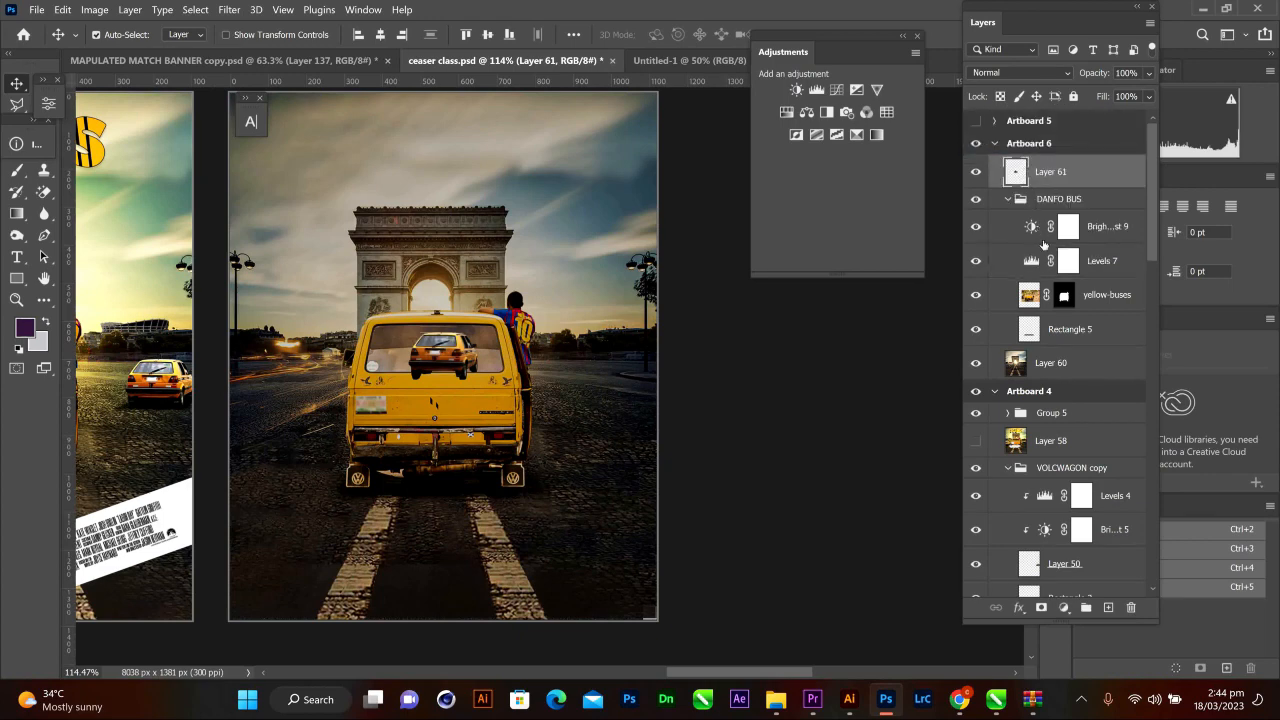
# - Clip the Levels and Brightness/Contrast adjustments in the DANFO BUS group back to the yellow-buses layer
pyautogui.click(1104, 237)
pyautogui.click(1089, 264)
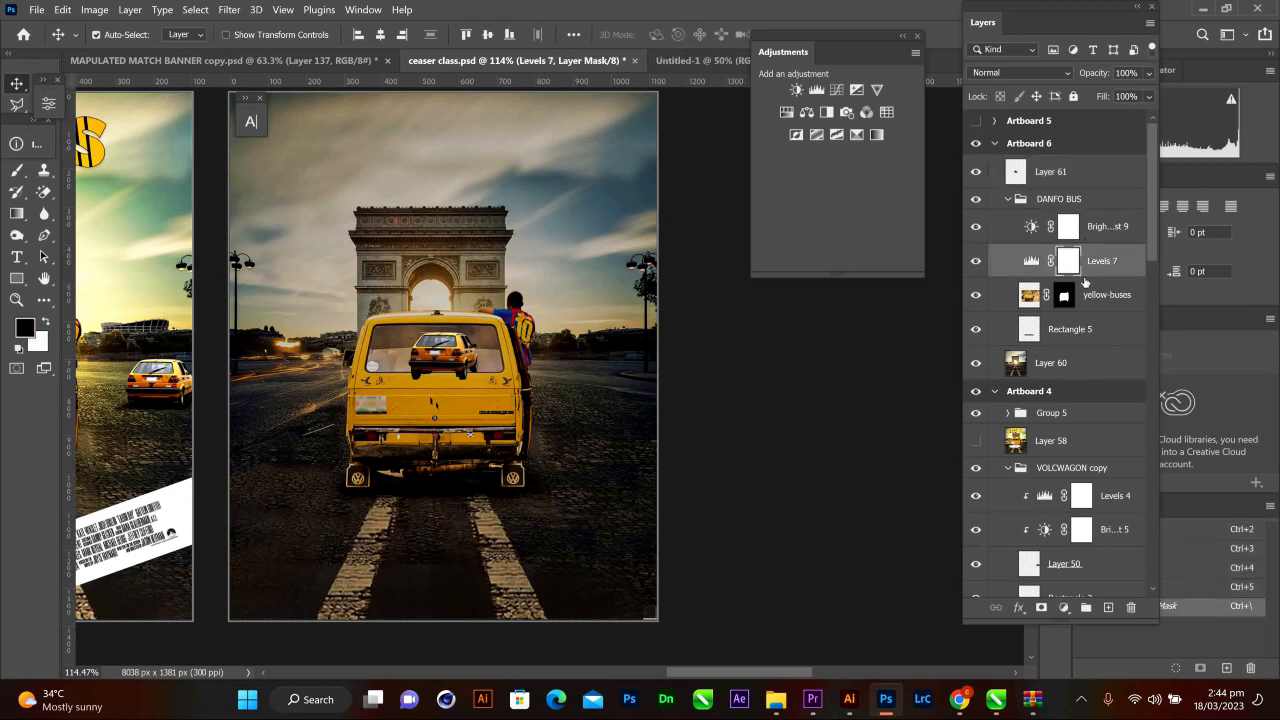
pyautogui.keyDown('alt'); pyautogui.click(1087, 277); pyautogui.keyUp('alt')
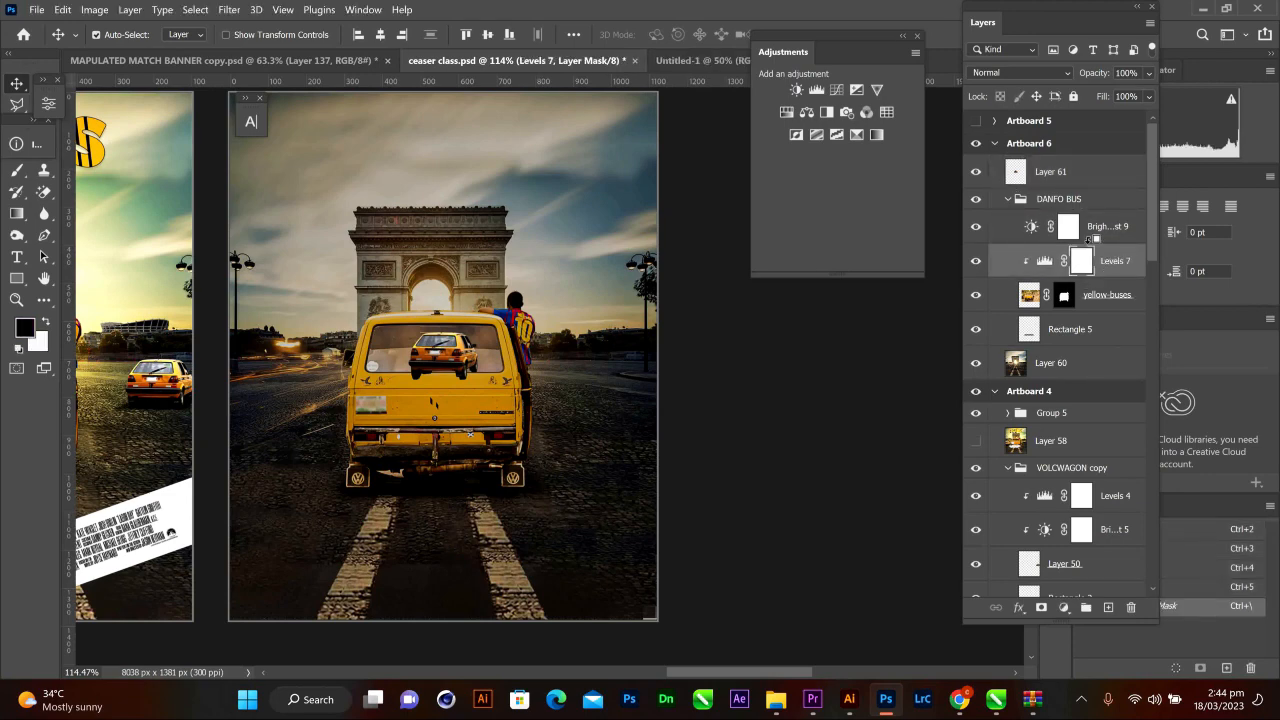
pyautogui.click(1092, 238)
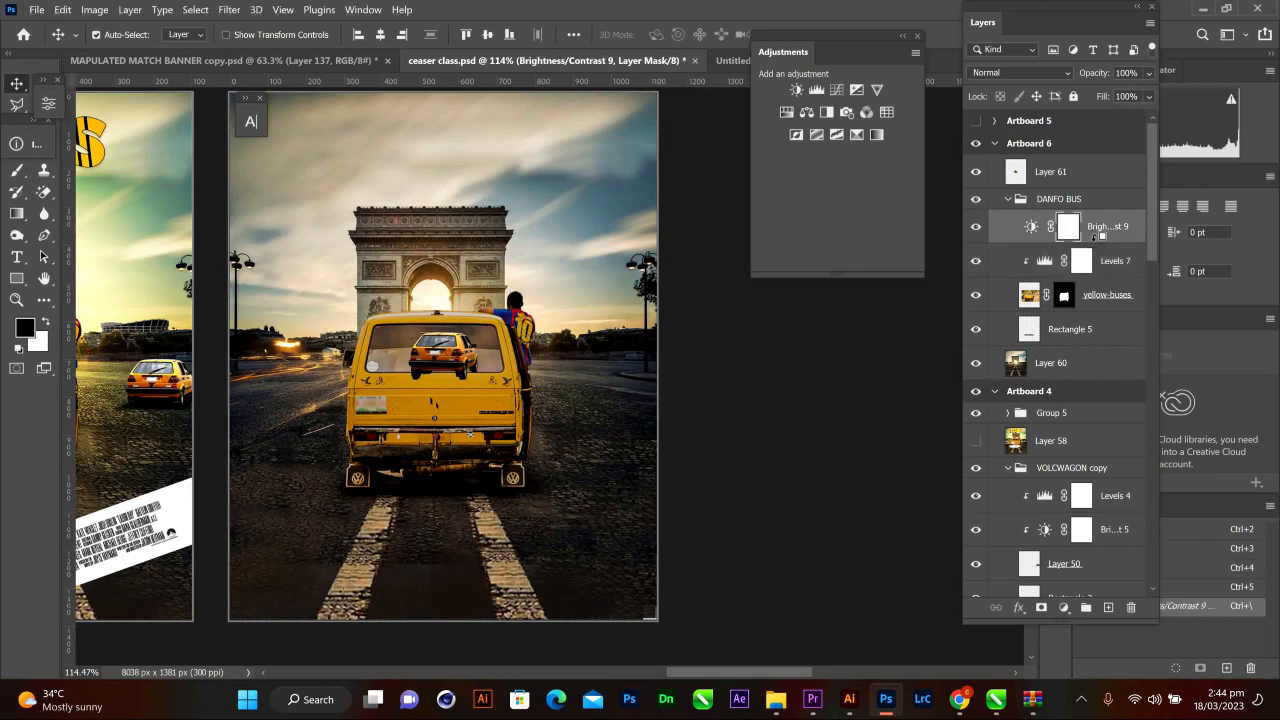
pyautogui.keyDown('alt'); pyautogui.click(1096, 242); pyautogui.keyUp('alt')
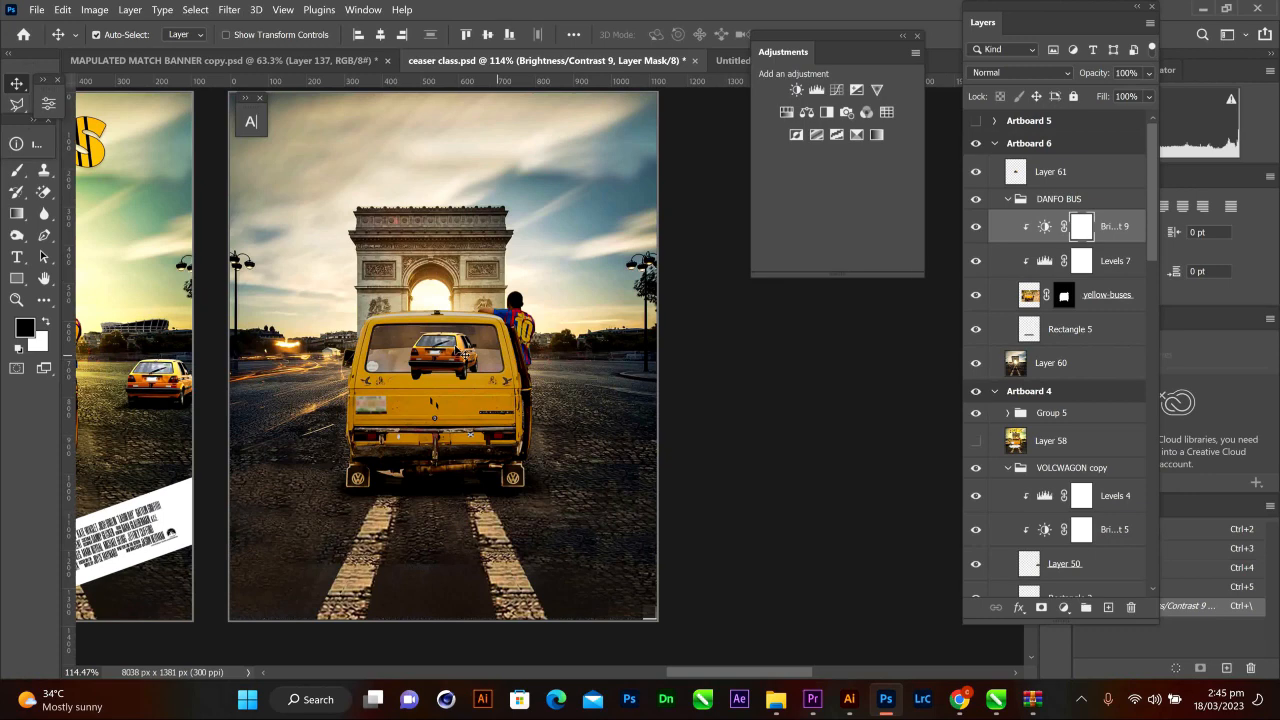
# - Move the small yellow car onto the road left of the bus and scale it to 198.19%
pyautogui.click(1007, 200)
pyautogui.moveTo(460, 356); pyautogui.dragTo(251, 420)
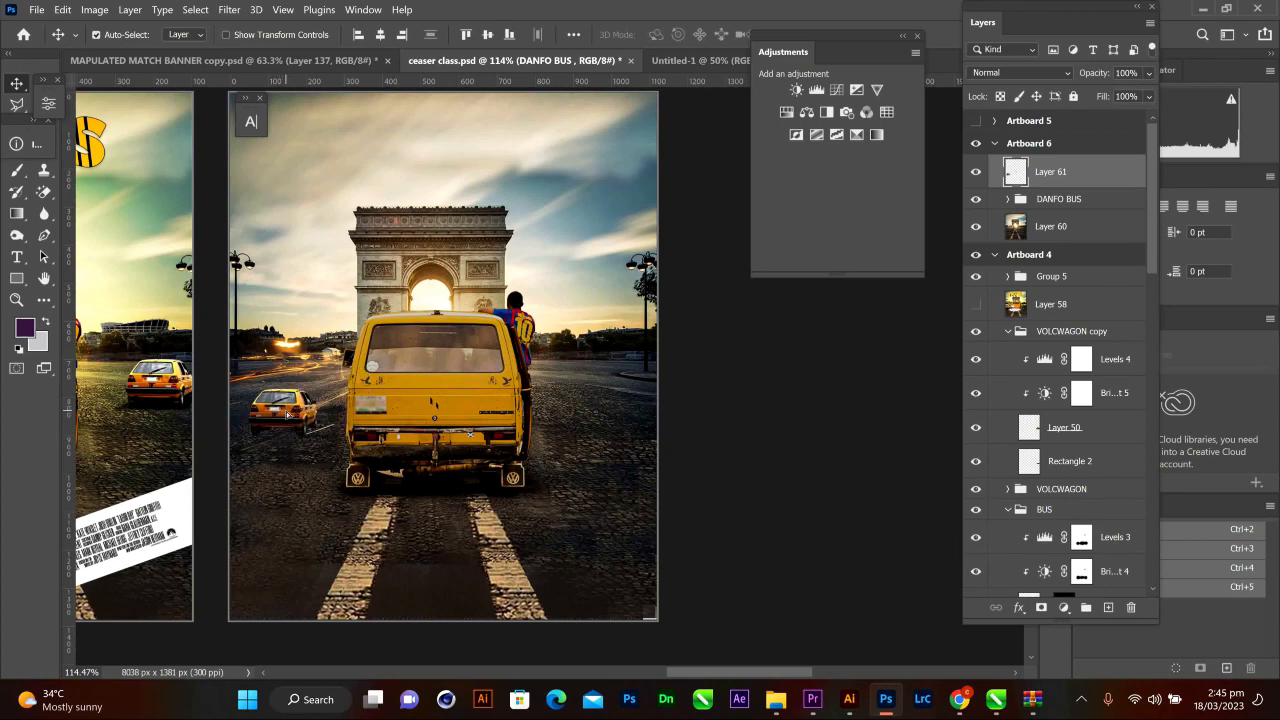
pyautogui.hotkey('ctrl', 't')
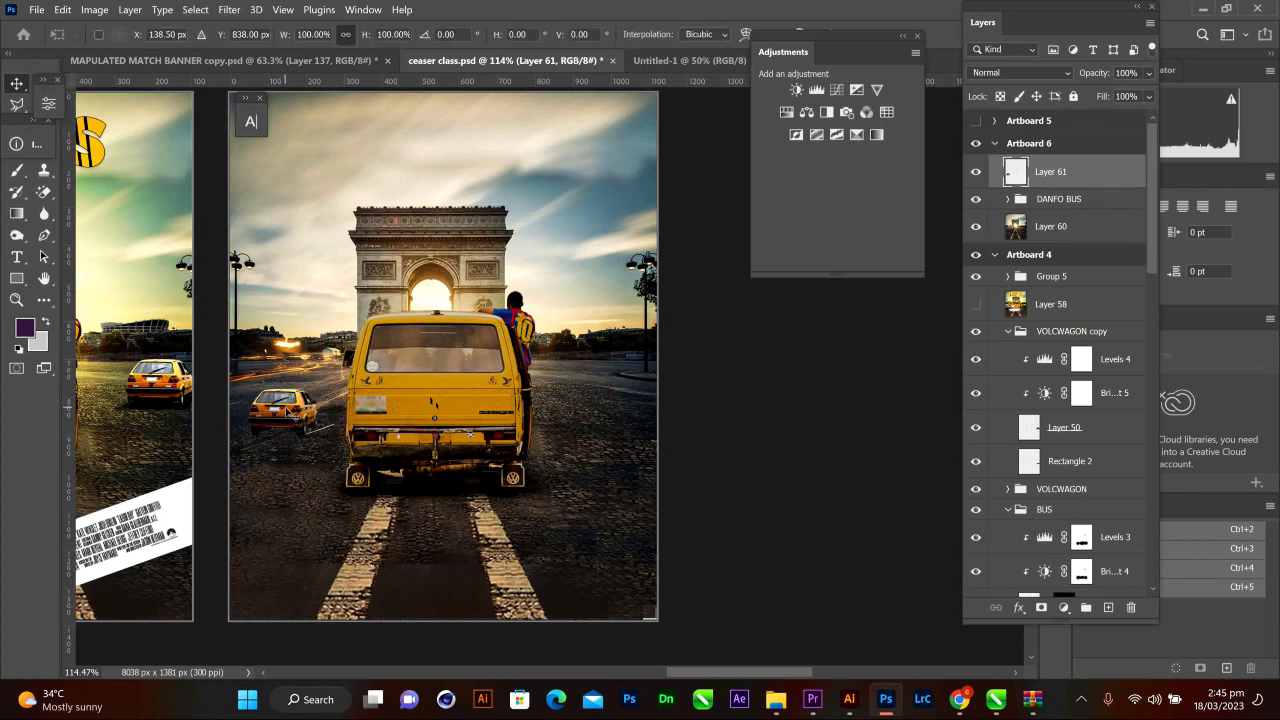
pyautogui.moveTo(282, 386); pyautogui.dragTo(270, 362)
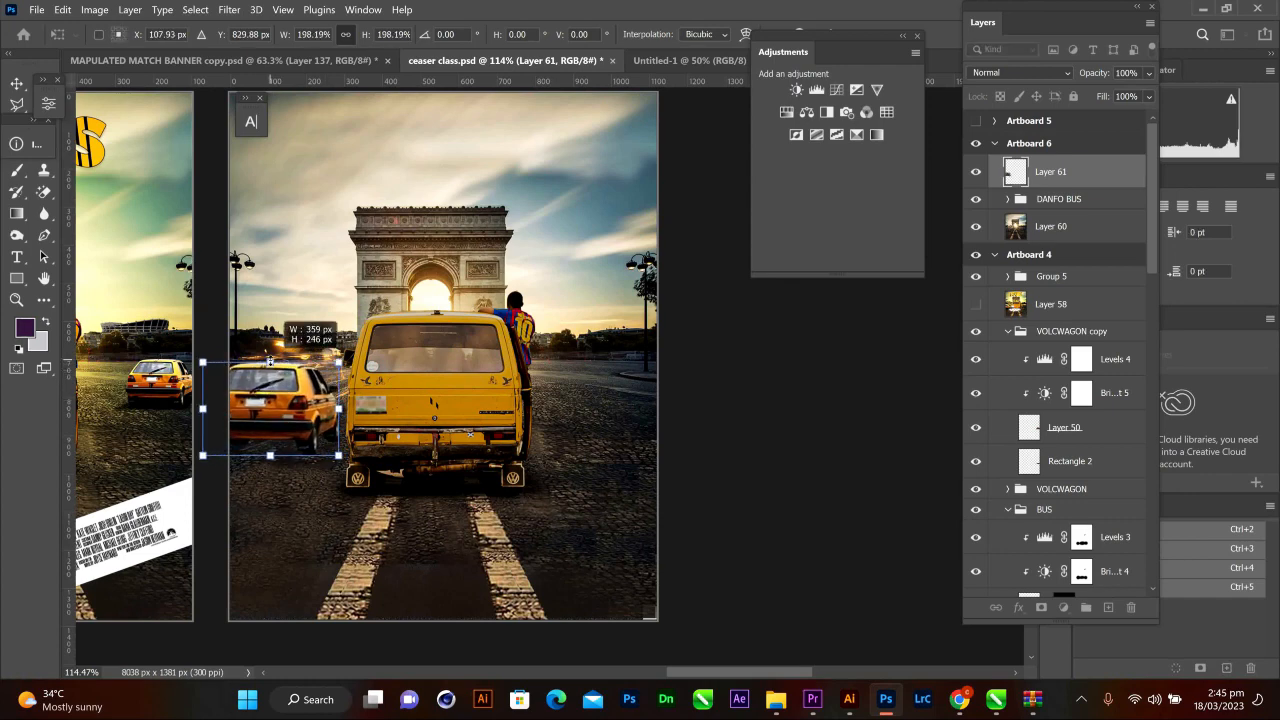
pyautogui.moveTo(295, 404); pyautogui.dragTo(292, 403)
pyautogui.moveTo(829, 40); pyautogui.dragTo(835, 87)
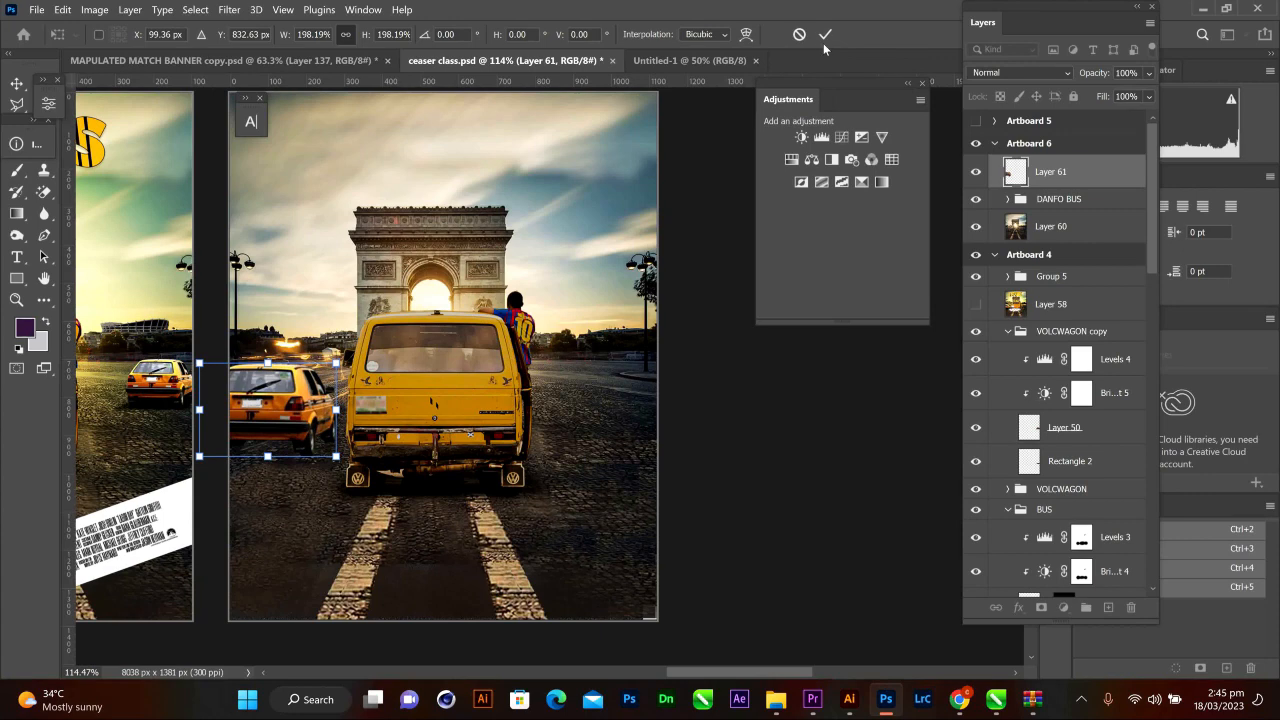
pyautogui.press('Return')
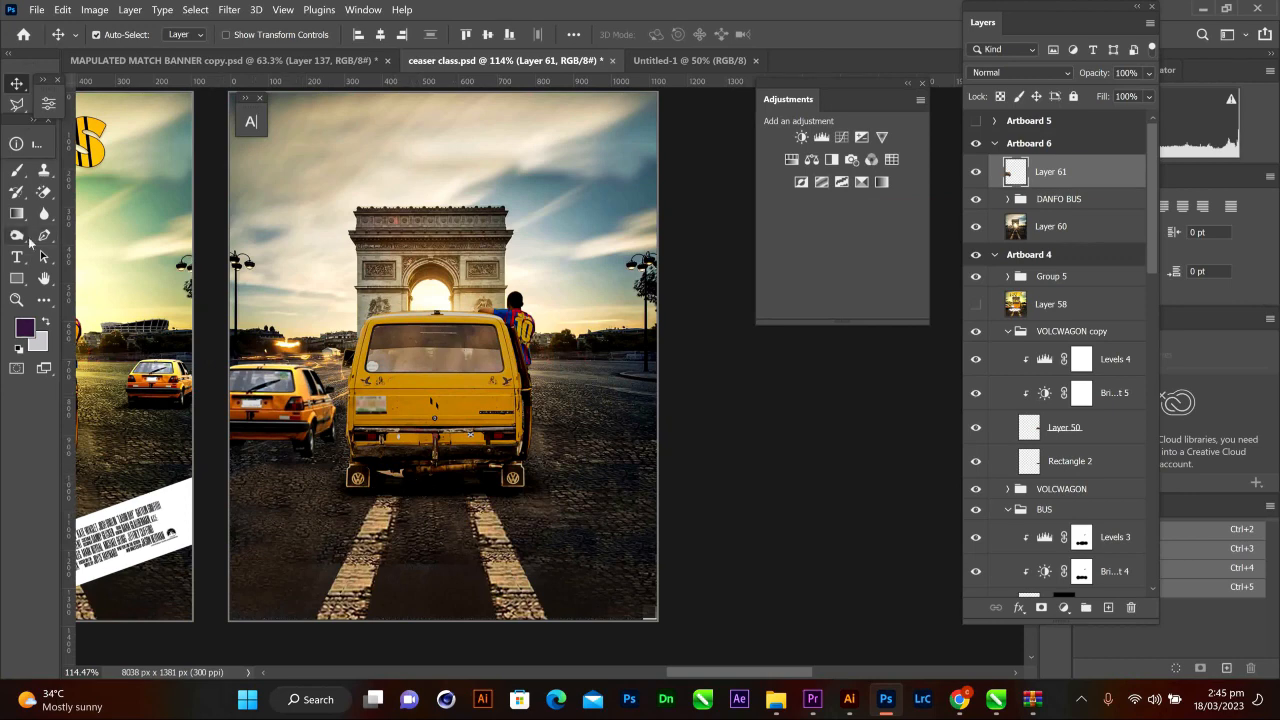
# - Copy the bus's shadow rectangle from the DANFO BUS group and paste it above the small car's layer
pyautogui.click(16, 278)
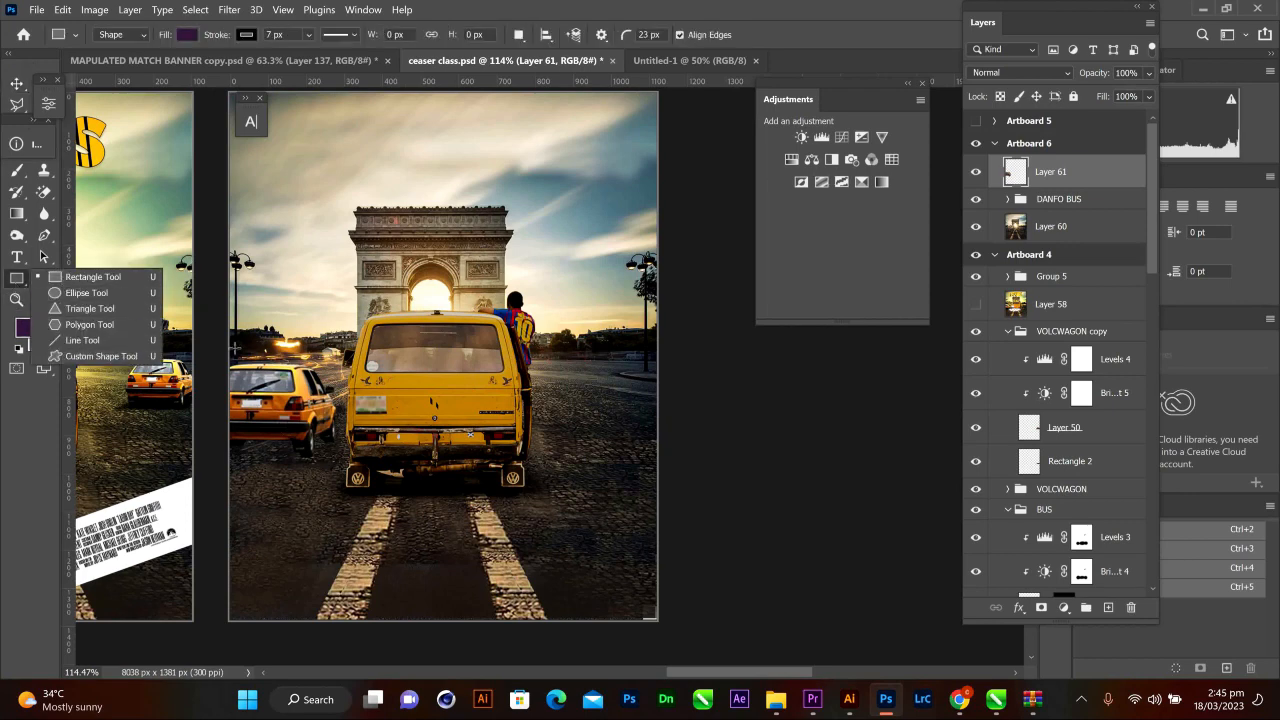
pyautogui.click(12, 86)
pyautogui.click(435, 490)
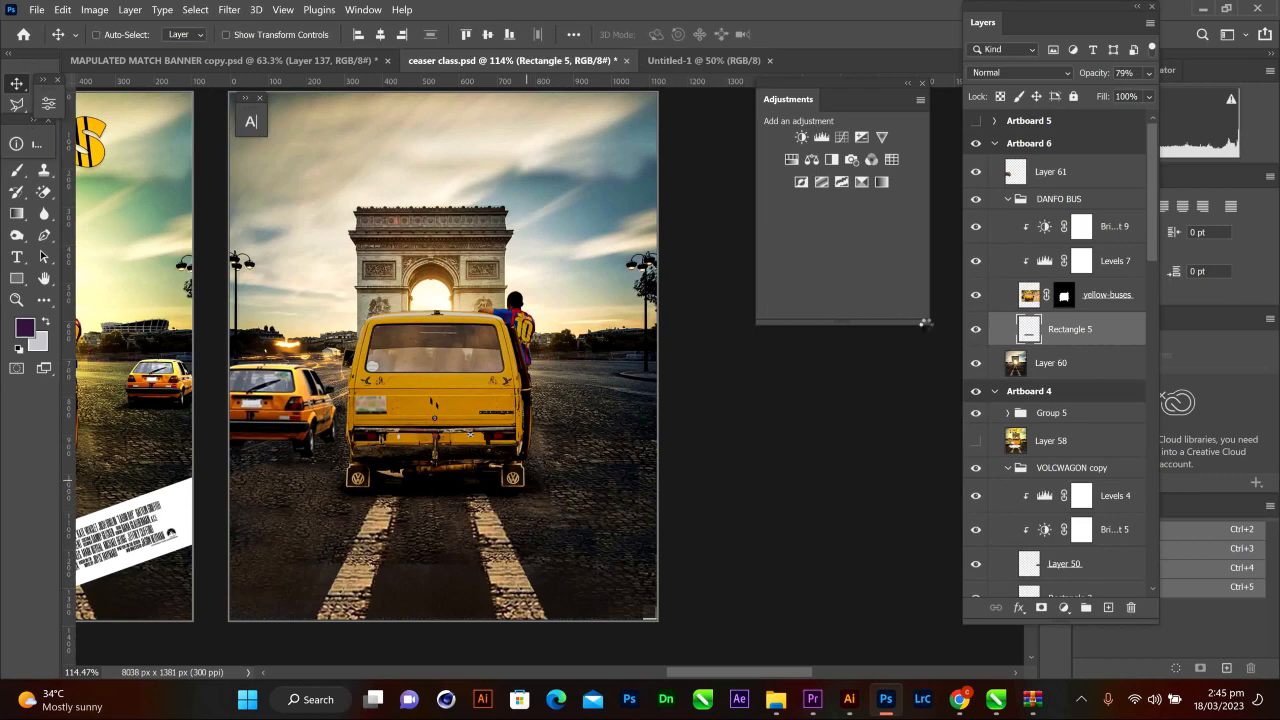
pyautogui.click(1045, 198)
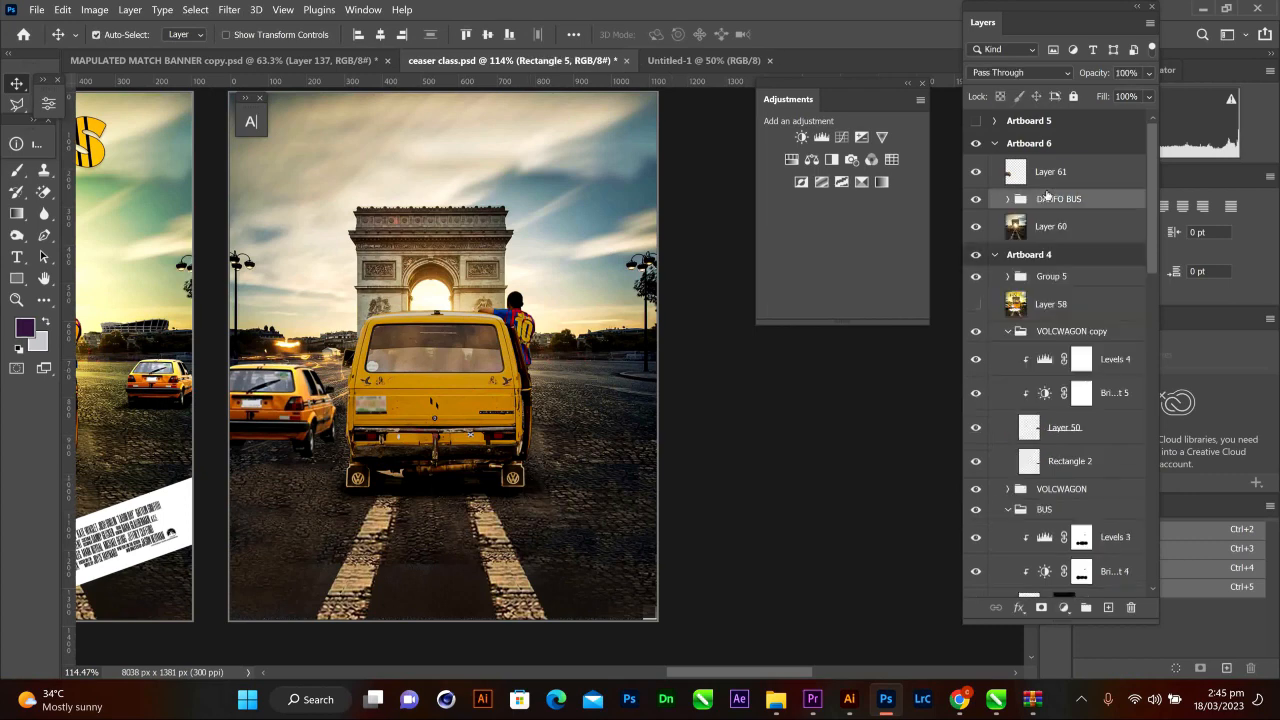
pyautogui.click(1066, 182)
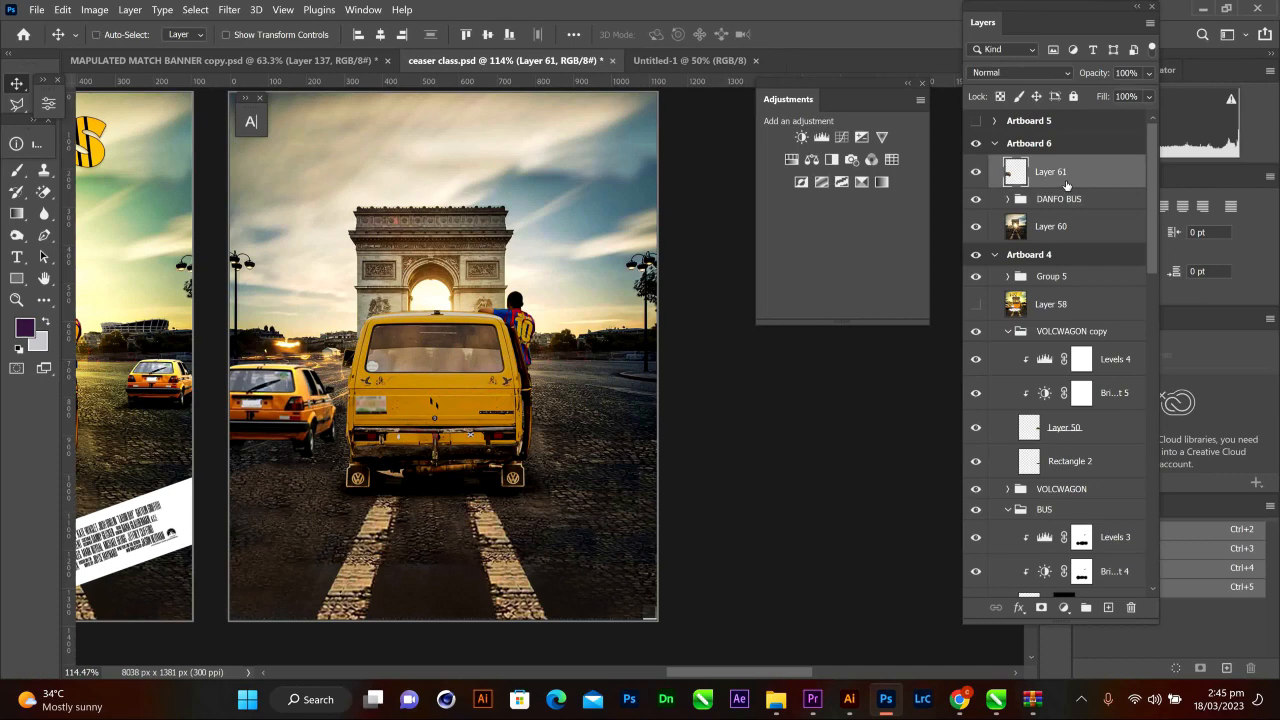
pyautogui.hotkey('ctrl', 'v')
# - Move the pasted shadow under the small car and place its layer directly below the car's layer
pyautogui.moveTo(455, 334); pyautogui.dragTo(367, 470)
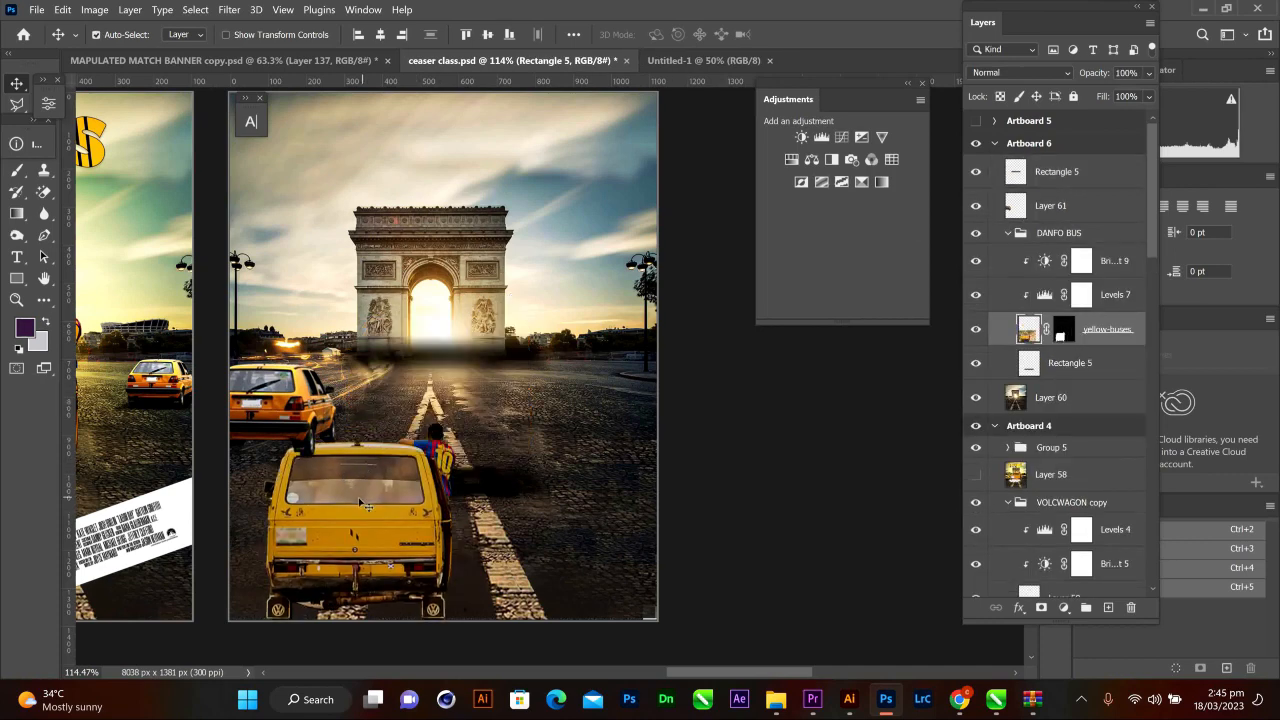
pyautogui.hotkey('ctrl', 'z')
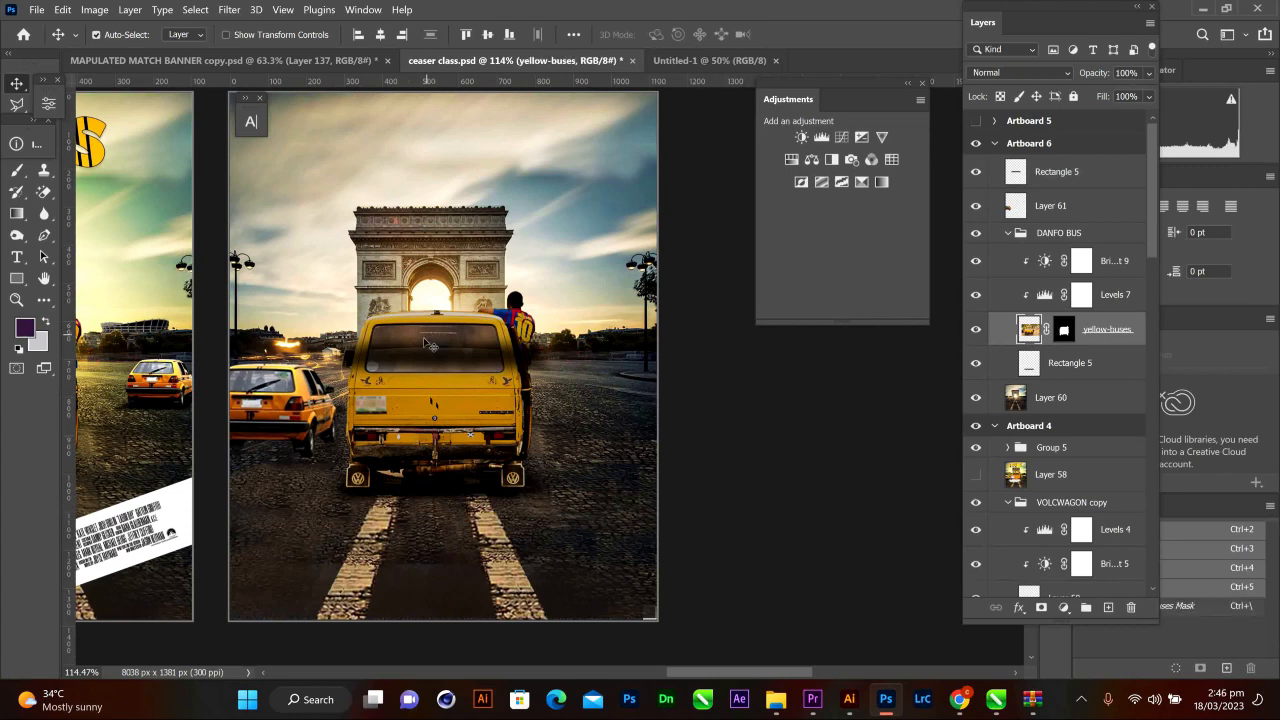
pyautogui.click(428, 344)
pyautogui.moveTo(435, 404); pyautogui.dragTo(270, 442)
pyautogui.moveTo(1099, 179); pyautogui.dragTo(1056, 224)
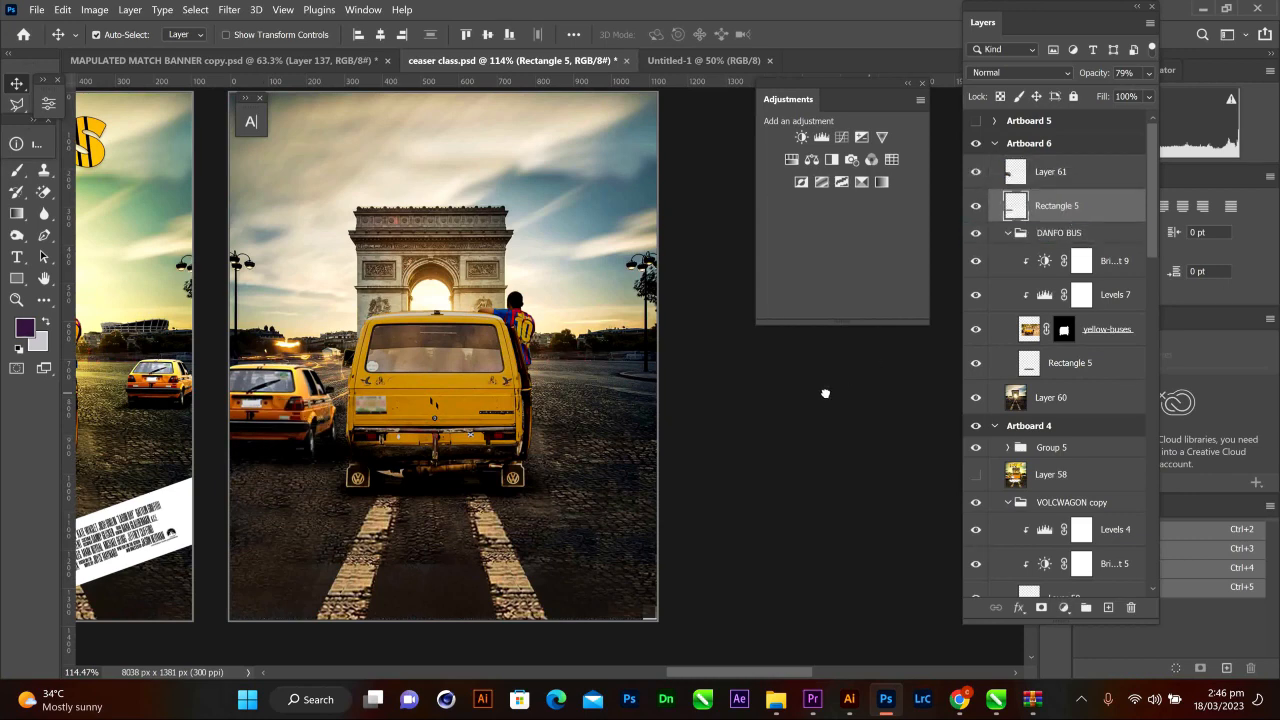
# - Scale the small car's shadow to 79.22% and position it beneath the car's wheels
pyautogui.press('ctrl')
pyautogui.hotkey('ctrl', 't')
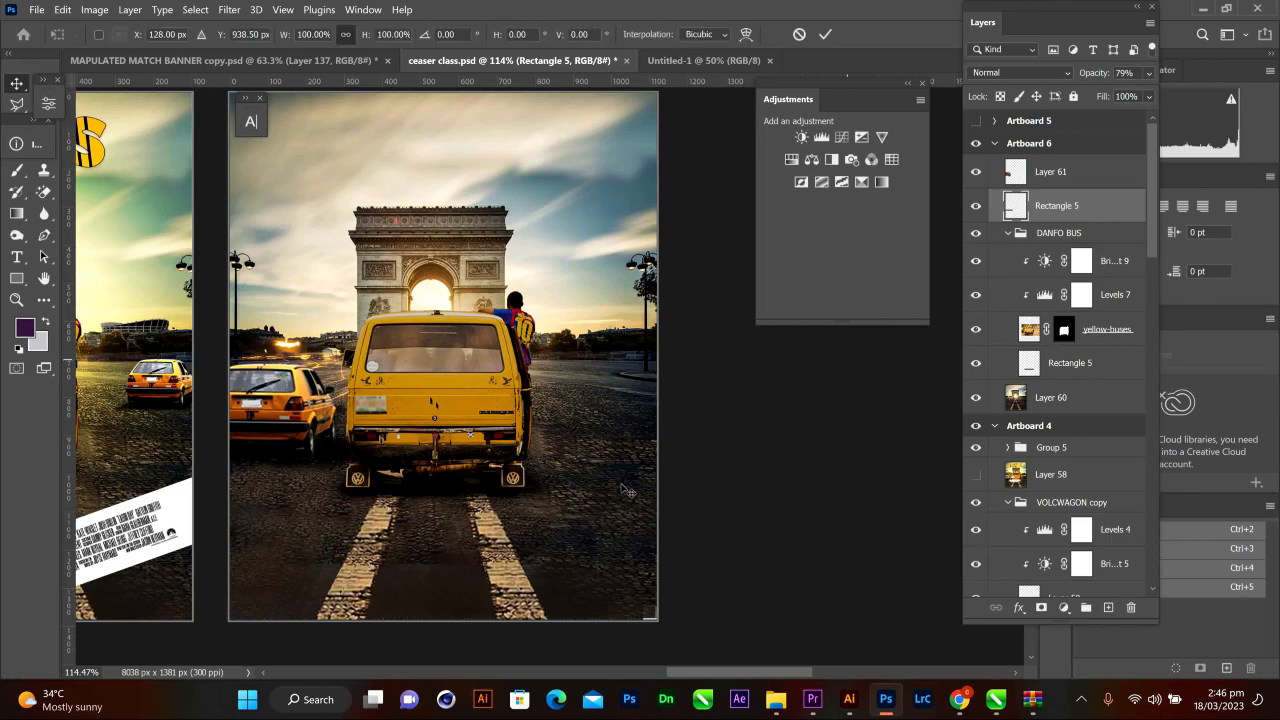
pyautogui.moveTo(397, 450); pyautogui.dragTo(347, 450)
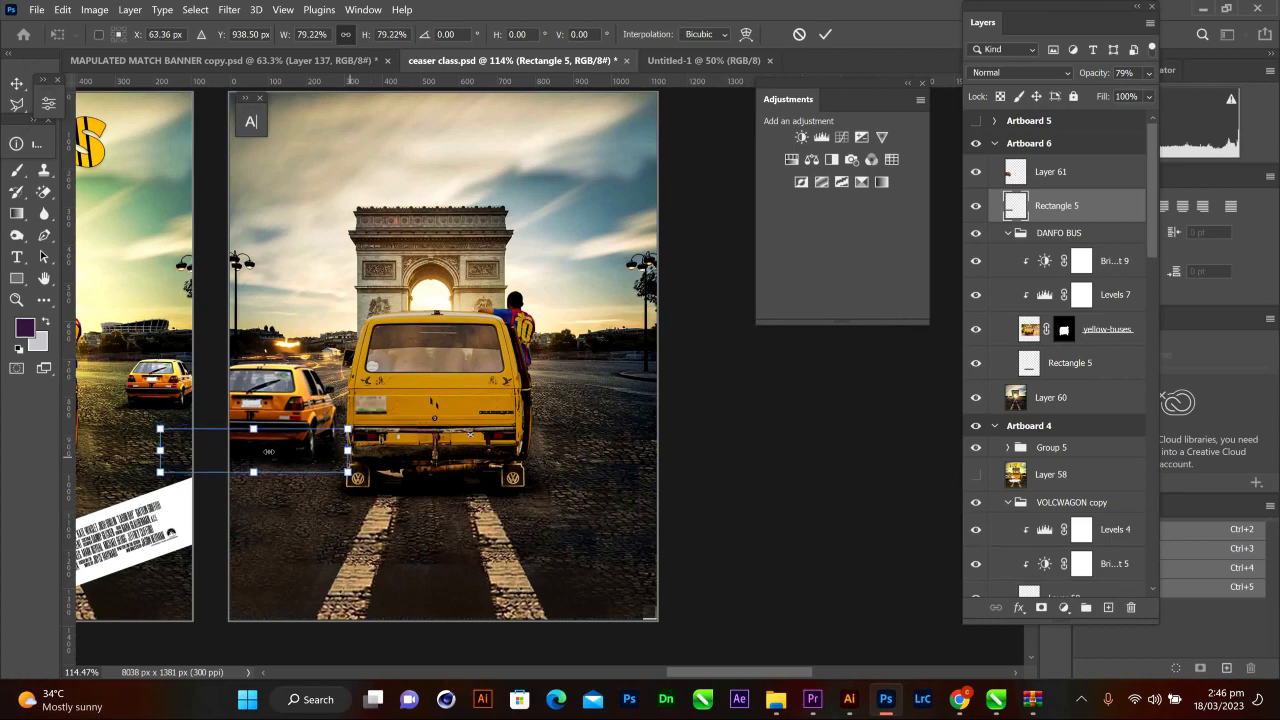
pyautogui.moveTo(270, 456); pyautogui.dragTo(287, 450)
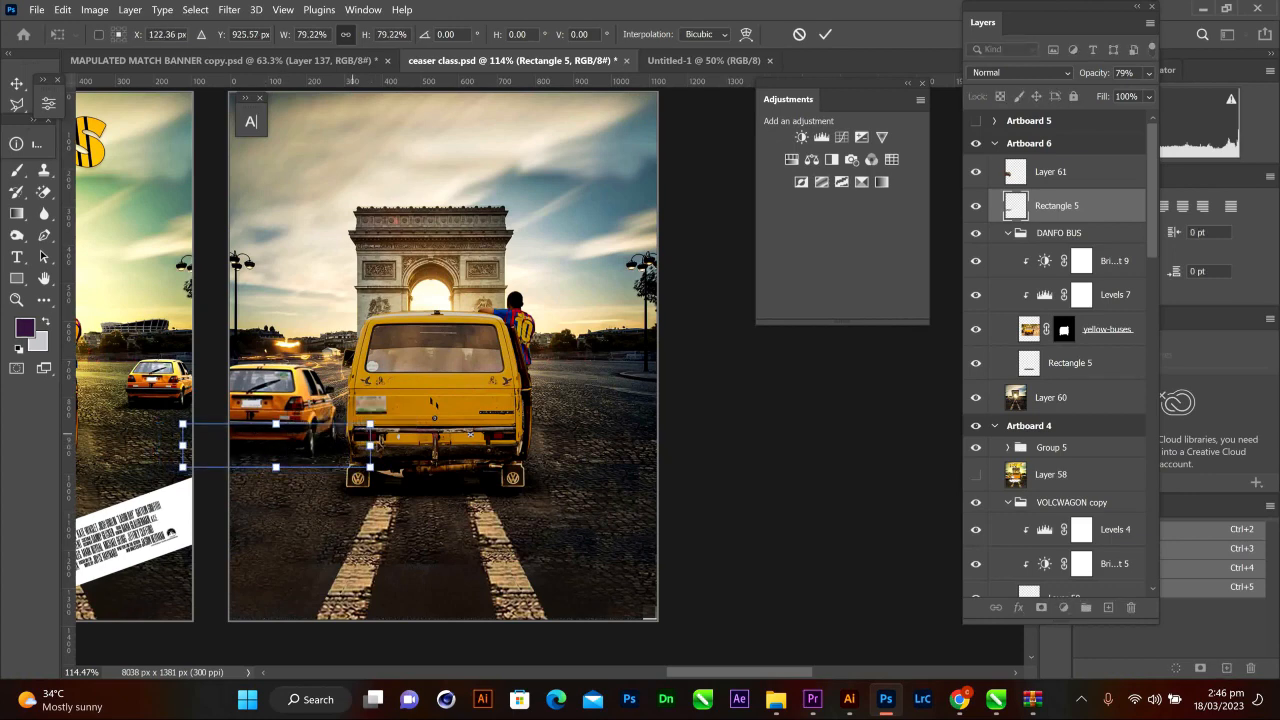
# - Distort the small car's shadow, slanting its upper edge and pulling in its lower right corner to follow the car's angle
pyautogui.rightClick(345, 451)
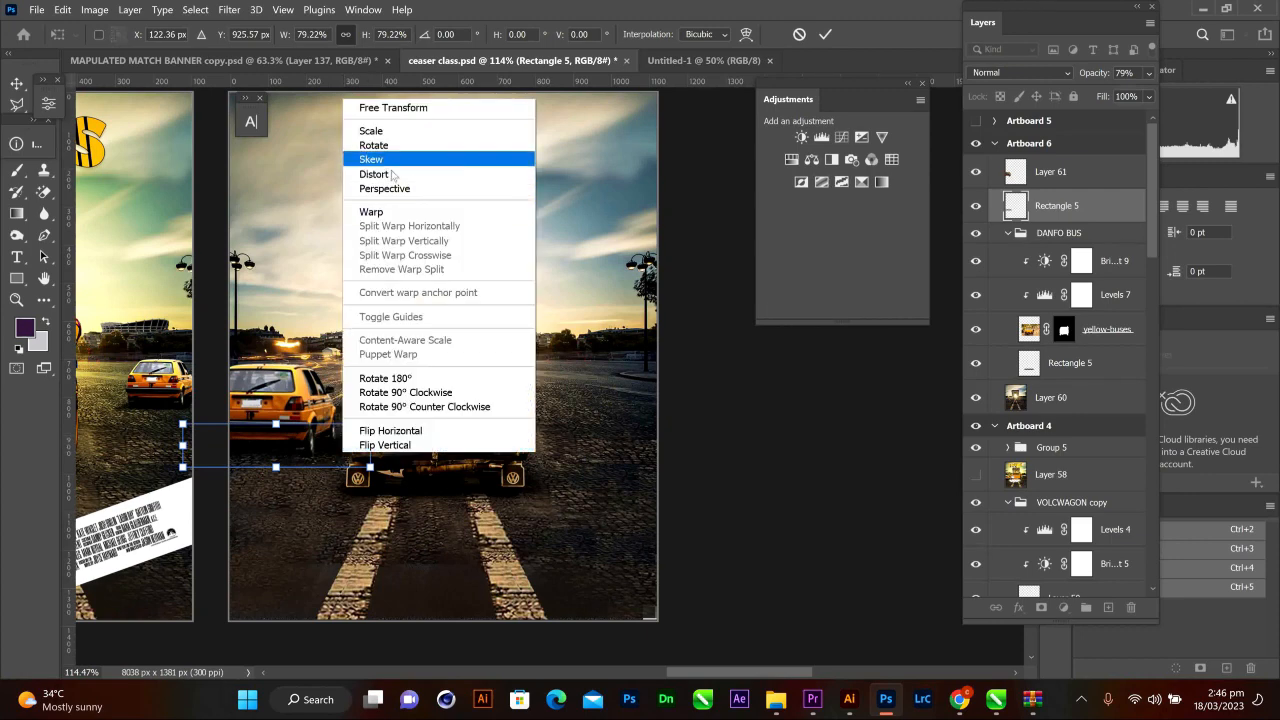
pyautogui.click(376, 174)
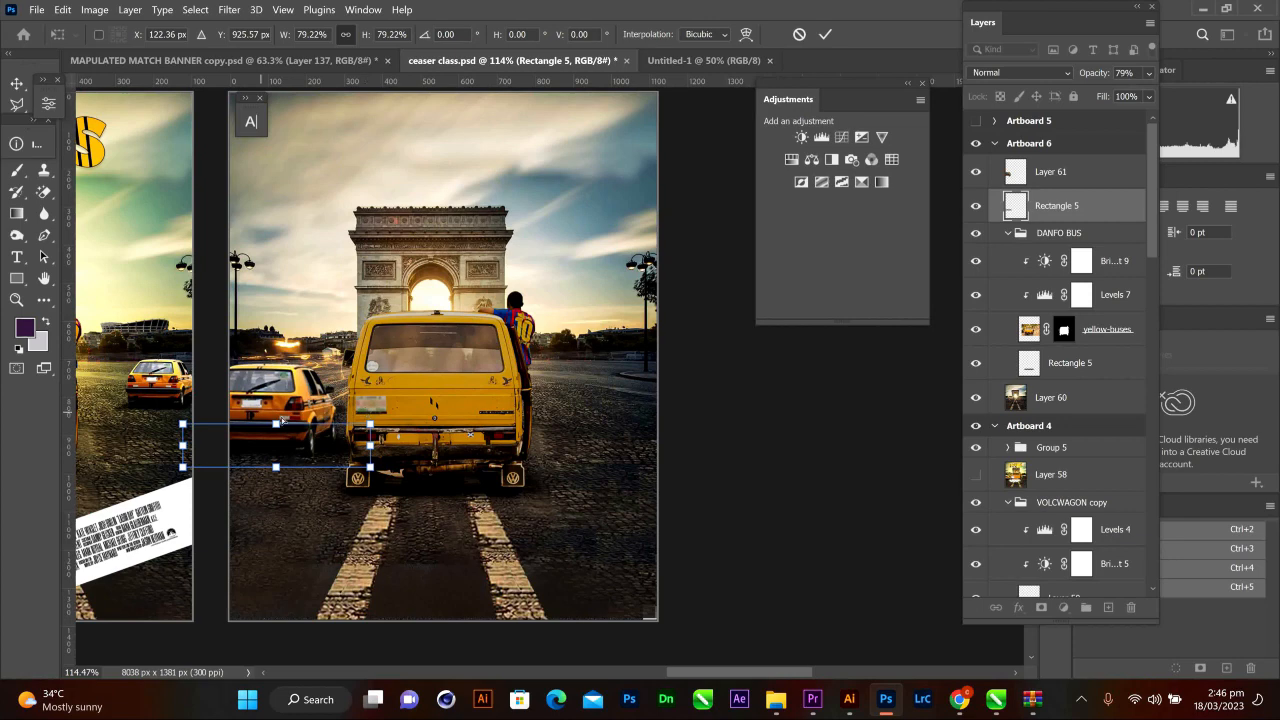
pyautogui.moveTo(276, 424); pyautogui.dragTo(287, 422)
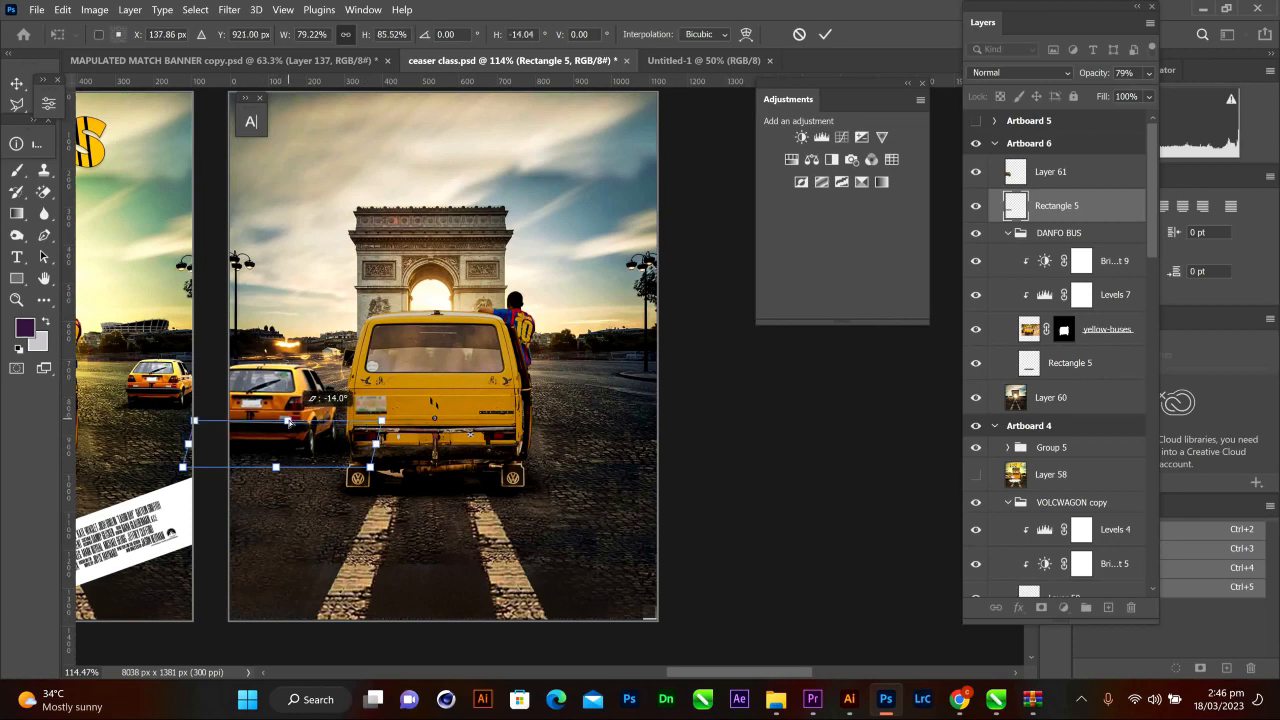
pyautogui.moveTo(370, 468); pyautogui.dragTo(332, 471)
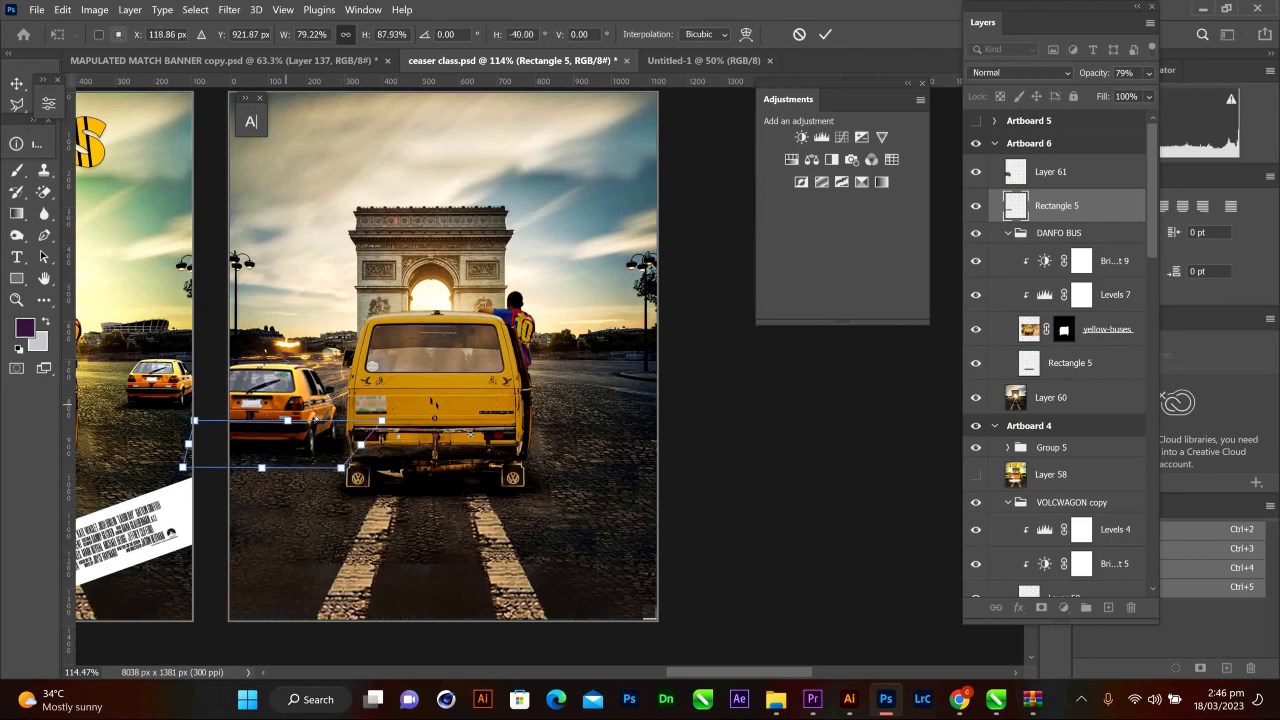
pyautogui.moveTo(289, 424); pyautogui.dragTo(293, 413)
pyautogui.moveTo(343, 472); pyautogui.dragTo(335, 469)
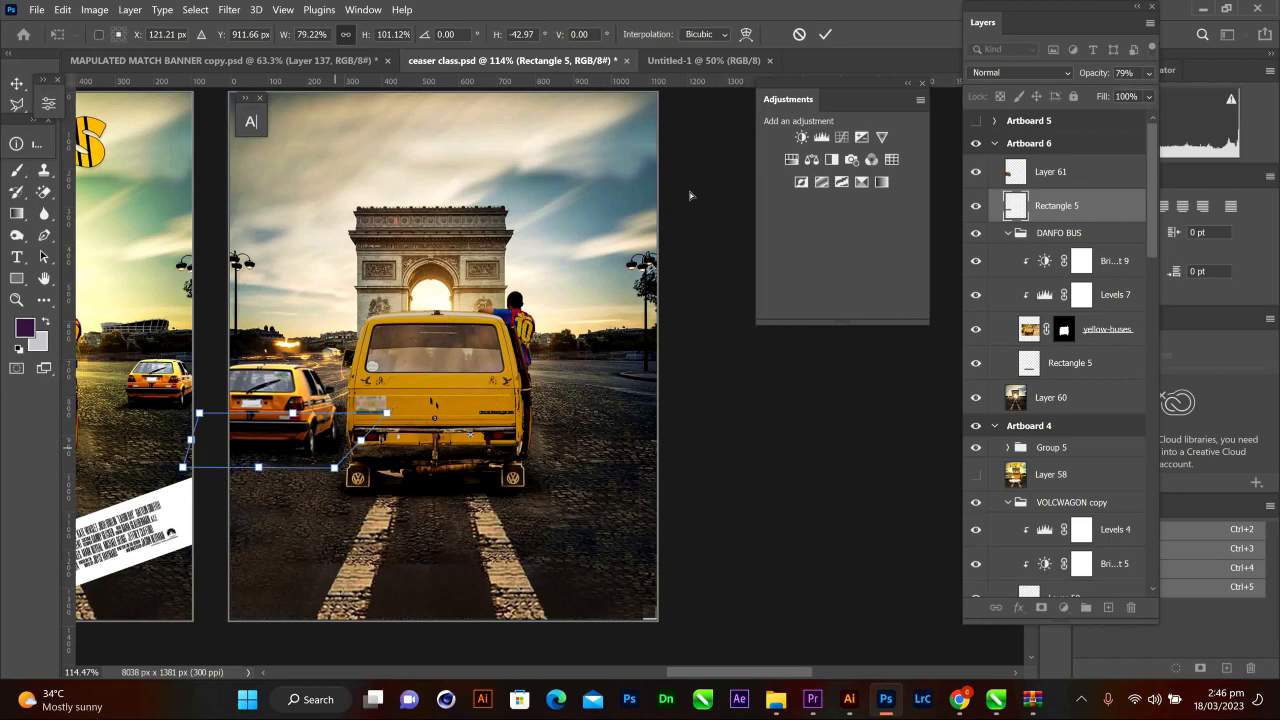
pyautogui.click(823, 37)
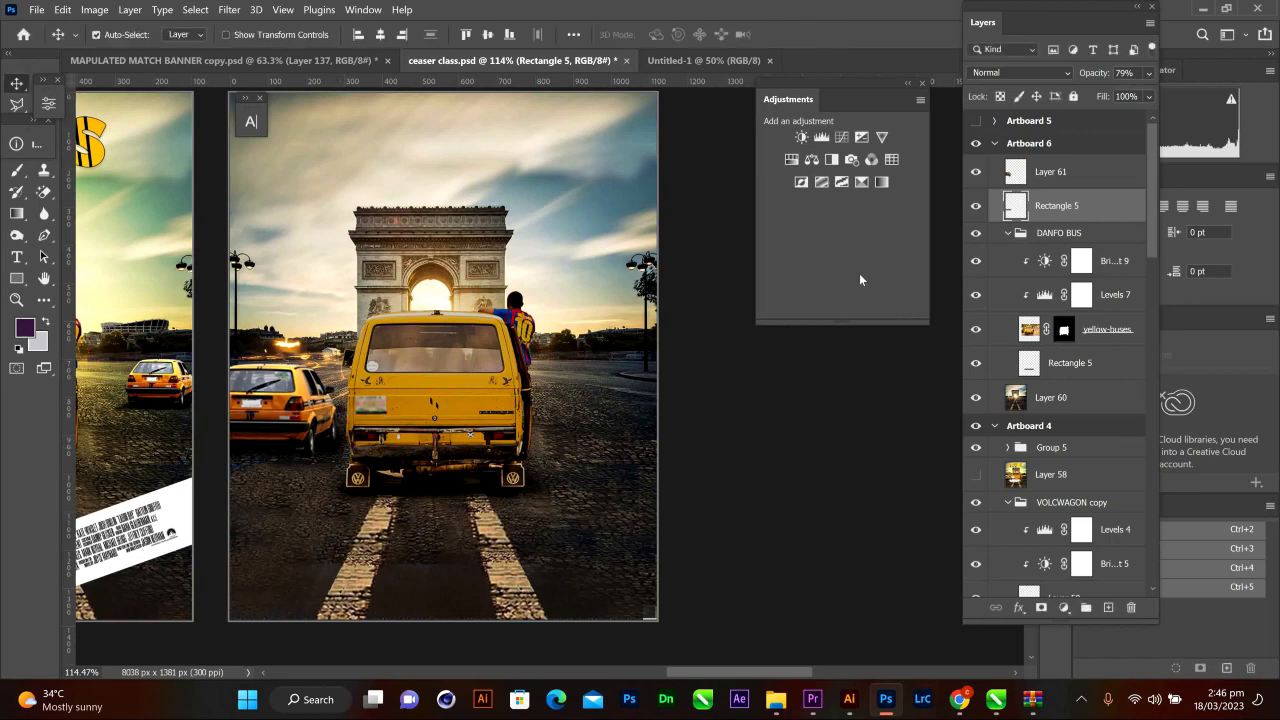
# - Try other opacity values for the small car's shadow and return it to 79%
pyautogui.click(1148, 74)
pyautogui.moveTo(1124, 93); pyautogui.dragTo(1122, 96)
pyautogui.click(1144, 94)
pyautogui.click(1138, 93)
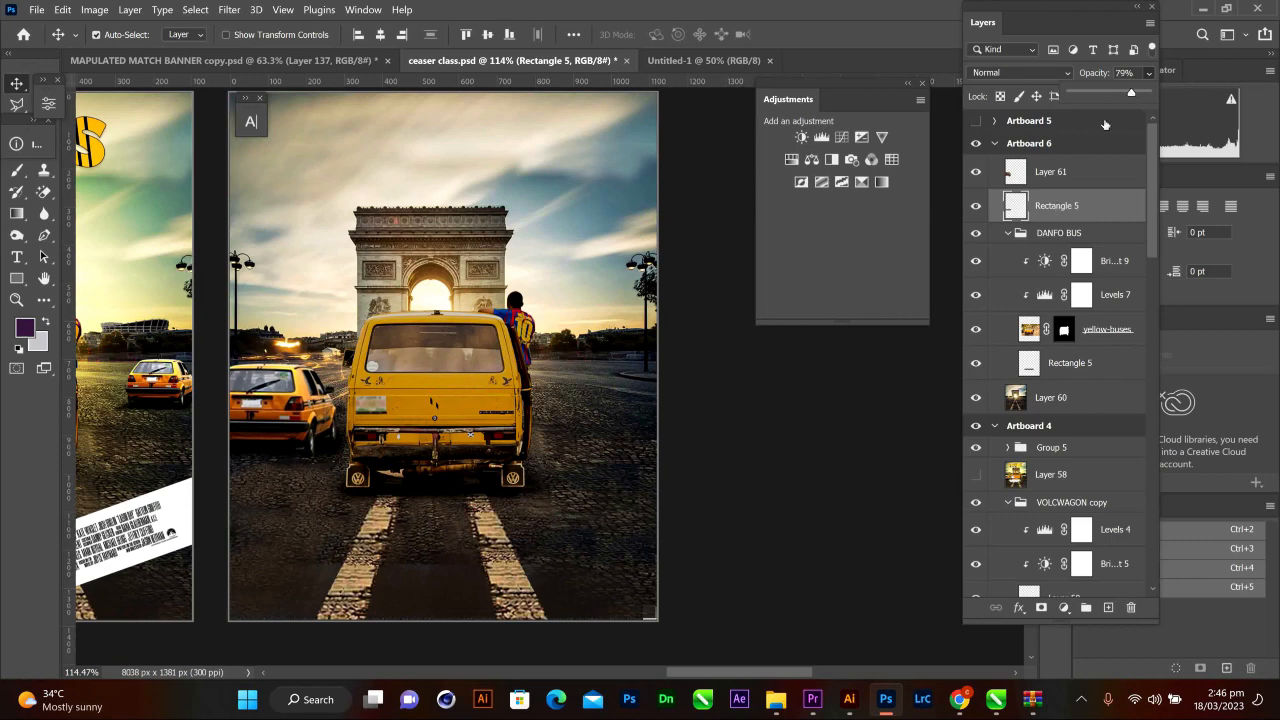
# - Add a new layer above the small car's shadow and brush a short stroke at size 20 under the car's near rear wheel
pyautogui.scroll(3, 362, 446)
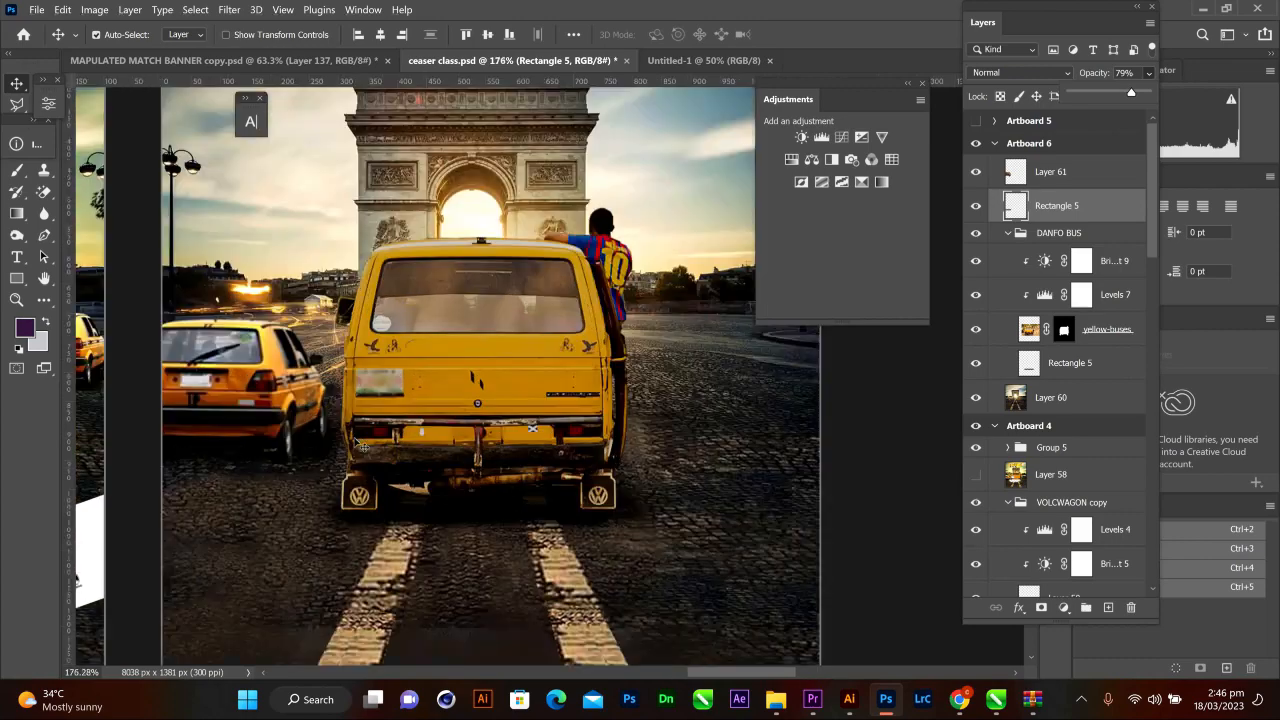
pyautogui.scroll(8, 362, 446)
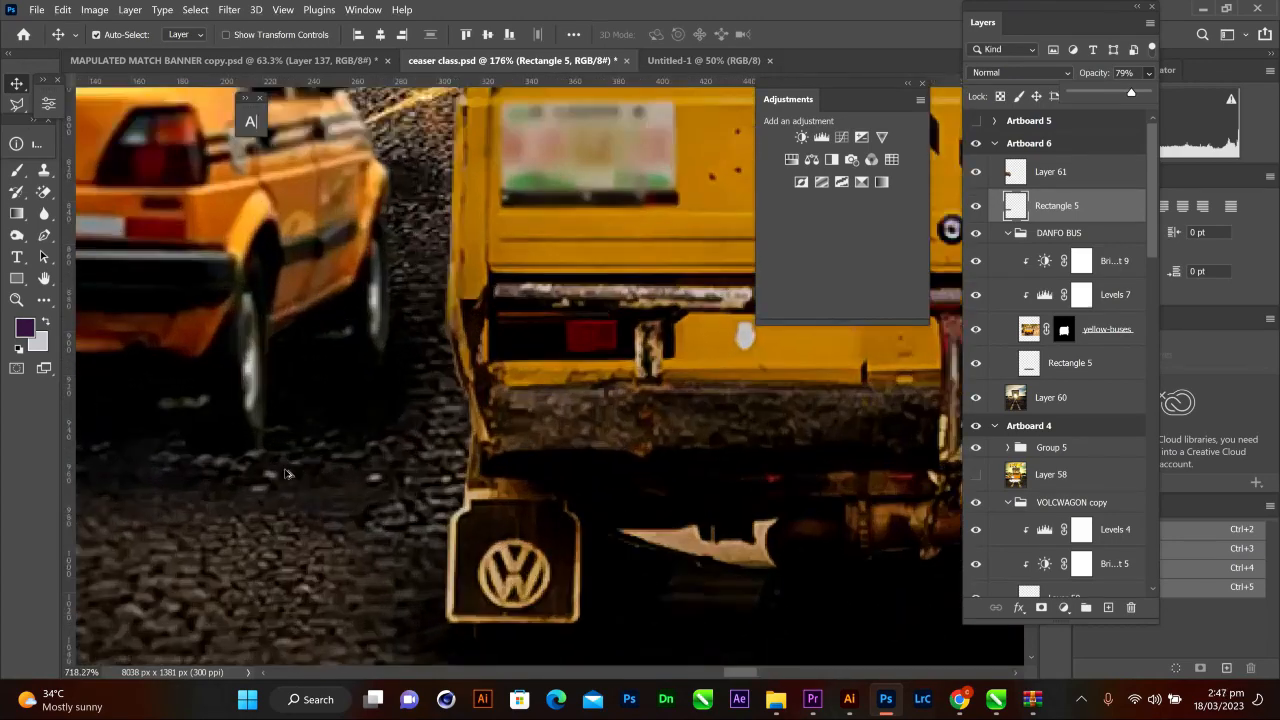
pyautogui.scroll(2, 285, 474)
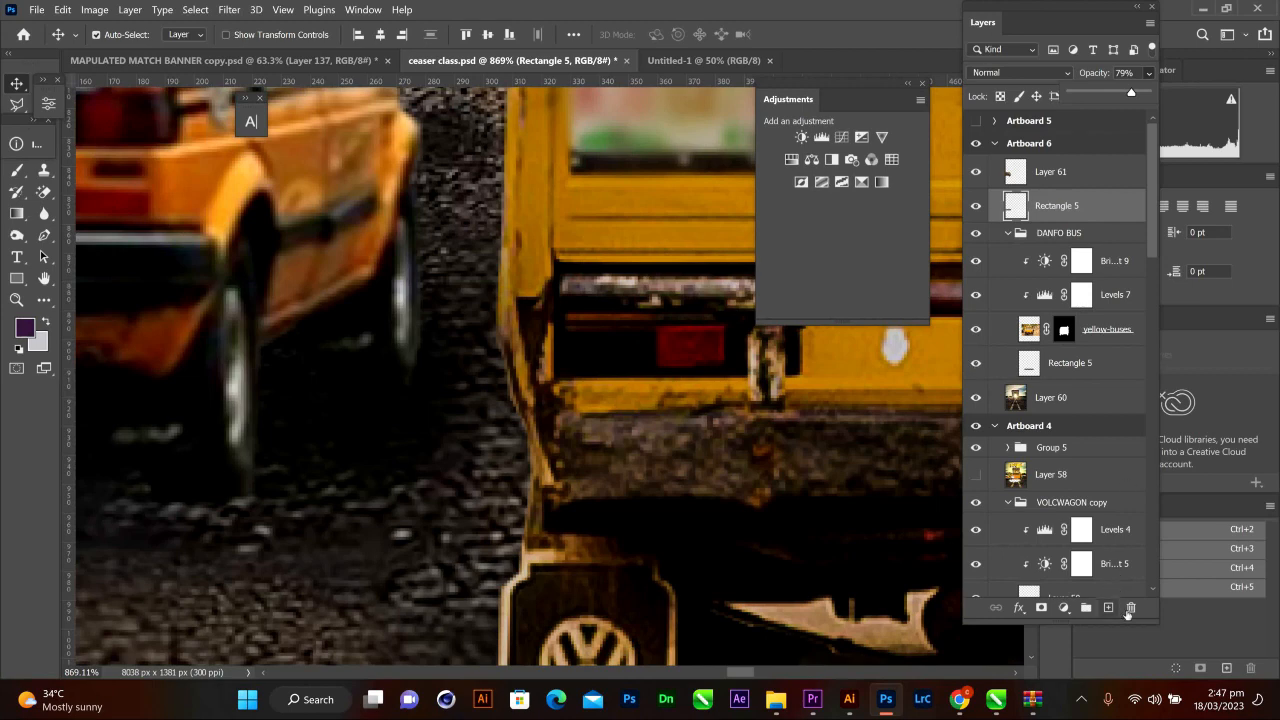
pyautogui.click(1108, 608)
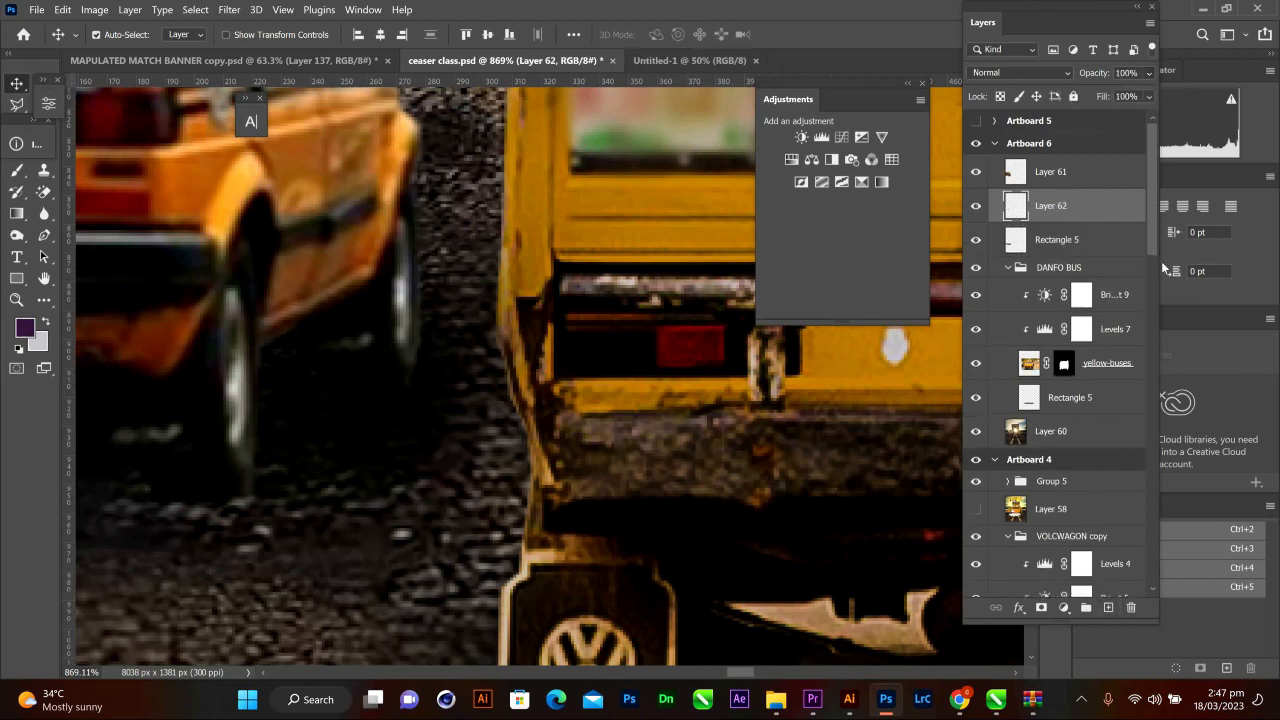
pyautogui.click(17, 174)
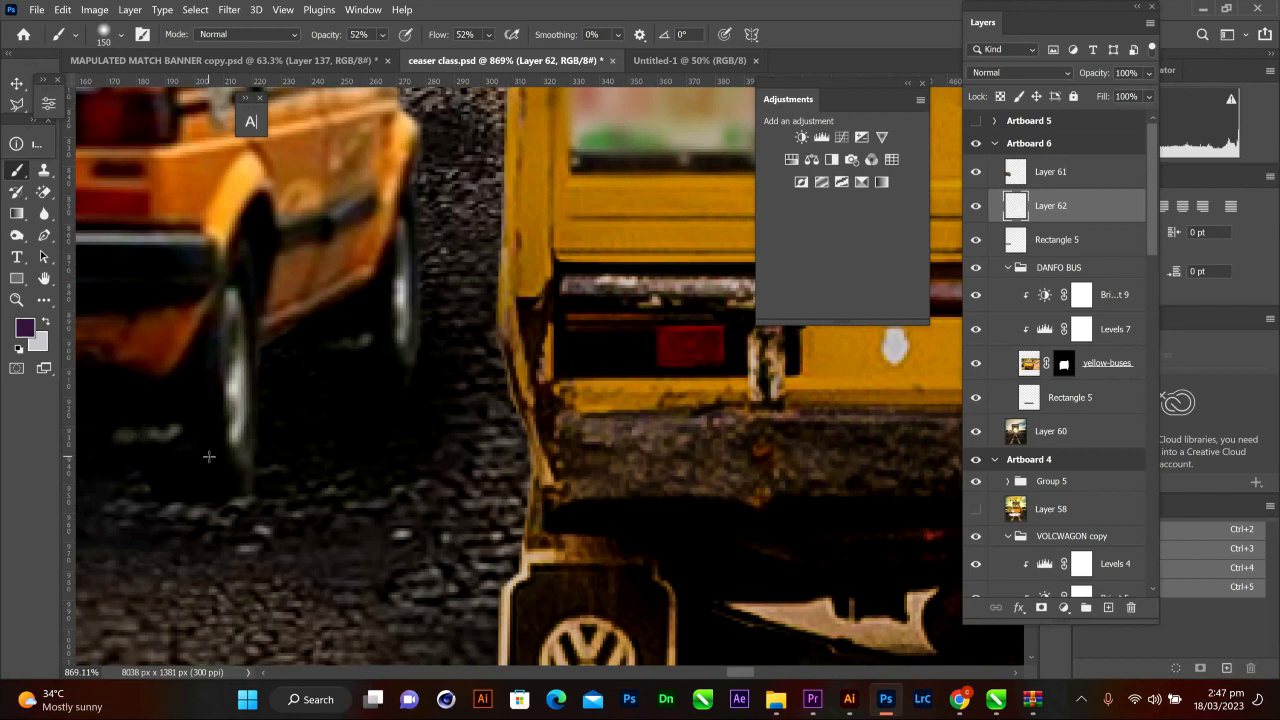
pyautogui.press('[')
pyautogui.press('[')
pyautogui.press('[')
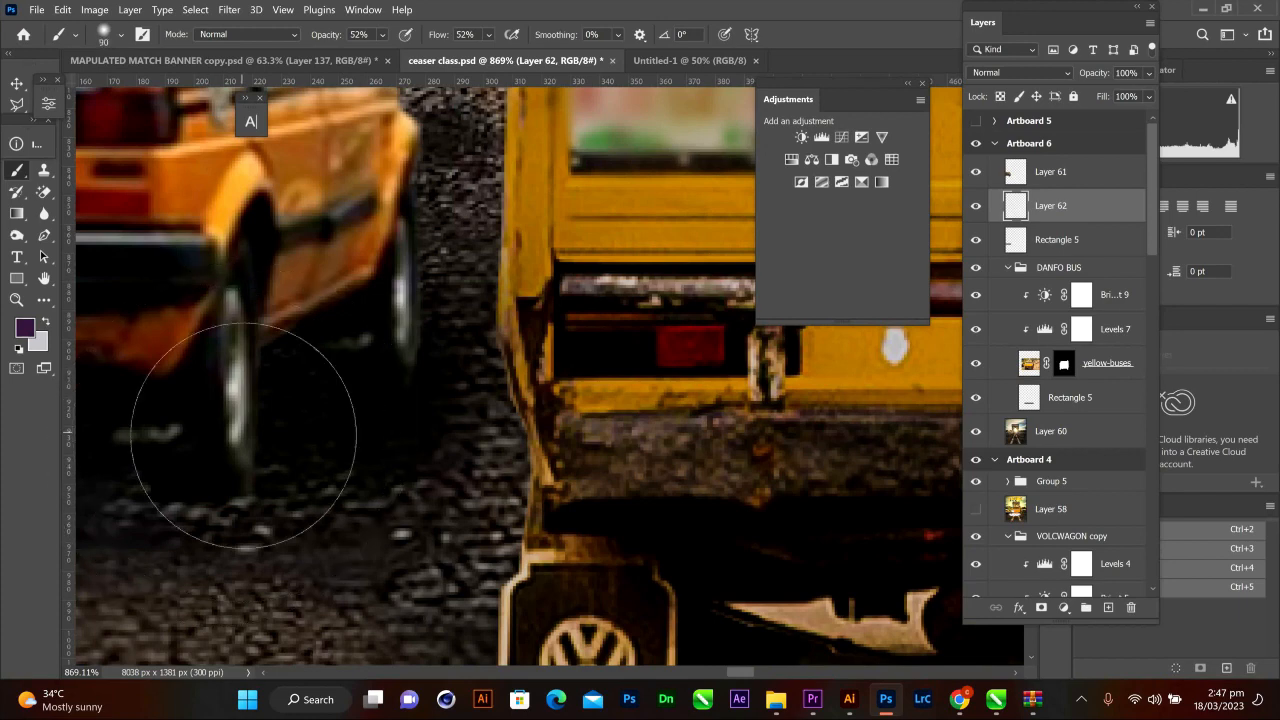
pyautogui.press('[')
pyautogui.press('[')
pyautogui.press('[')
pyautogui.press('[')
pyautogui.press('[')
pyautogui.press('[')
pyautogui.press('[')
pyautogui.press('[')
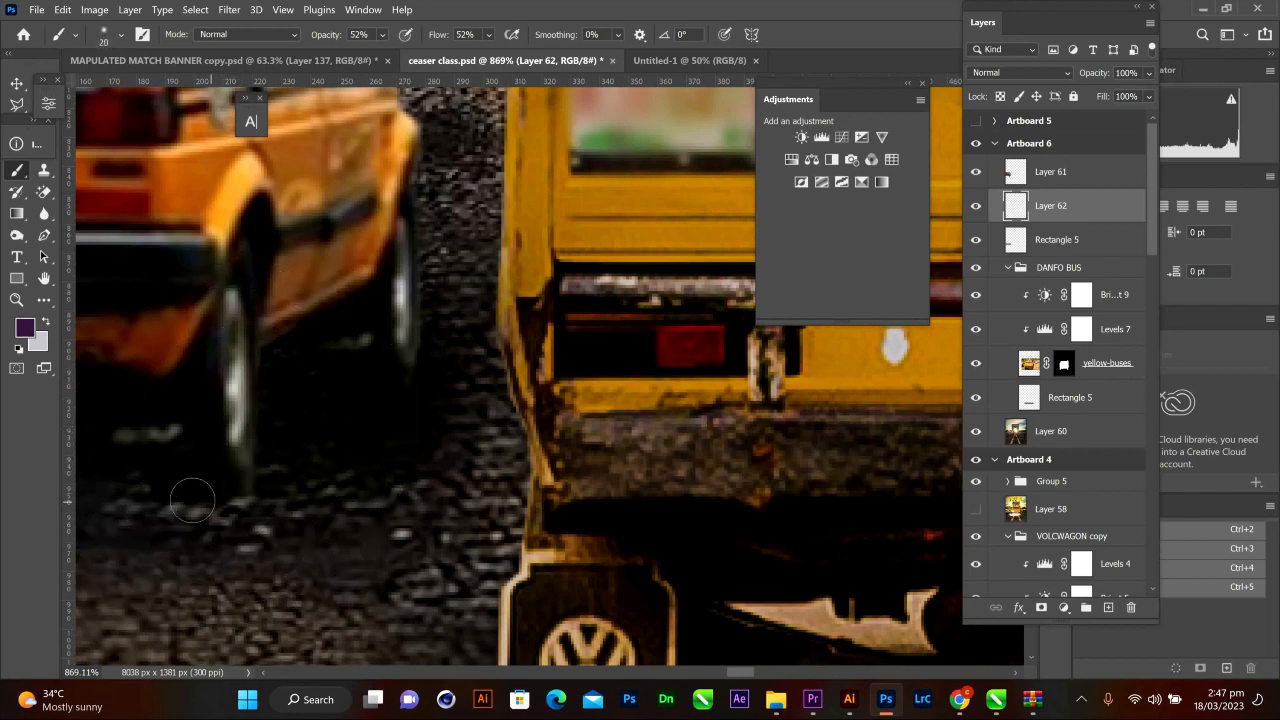
pyautogui.moveTo(169, 495)
pyautogui.mouseDown()
pyautogui.moveTo(218, 497)
pyautogui.moveTo(184, 497)
pyautogui.mouseUp()
# - Set the foreground colour to black (000000) for painting the car's shadow
pyautogui.click(24, 330)
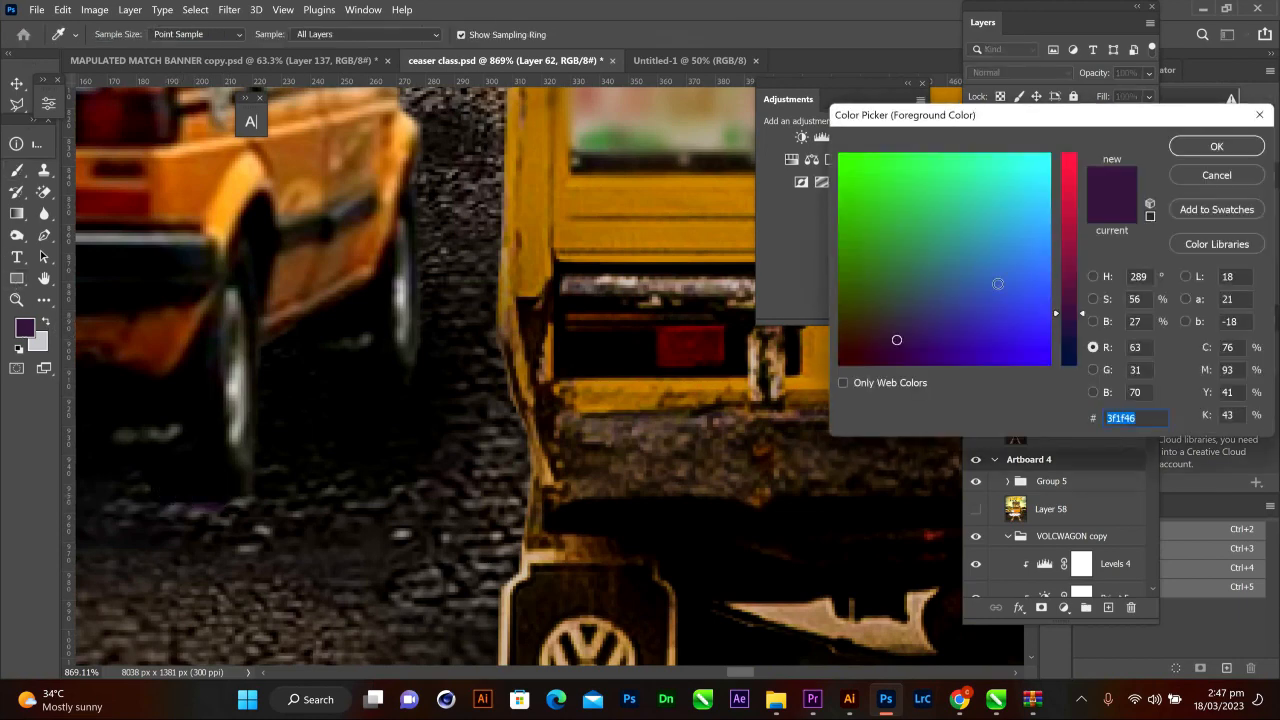
pyautogui.write('3f0000')
pyautogui.moveTo(1049, 220); pyautogui.dragTo(1050, 365)
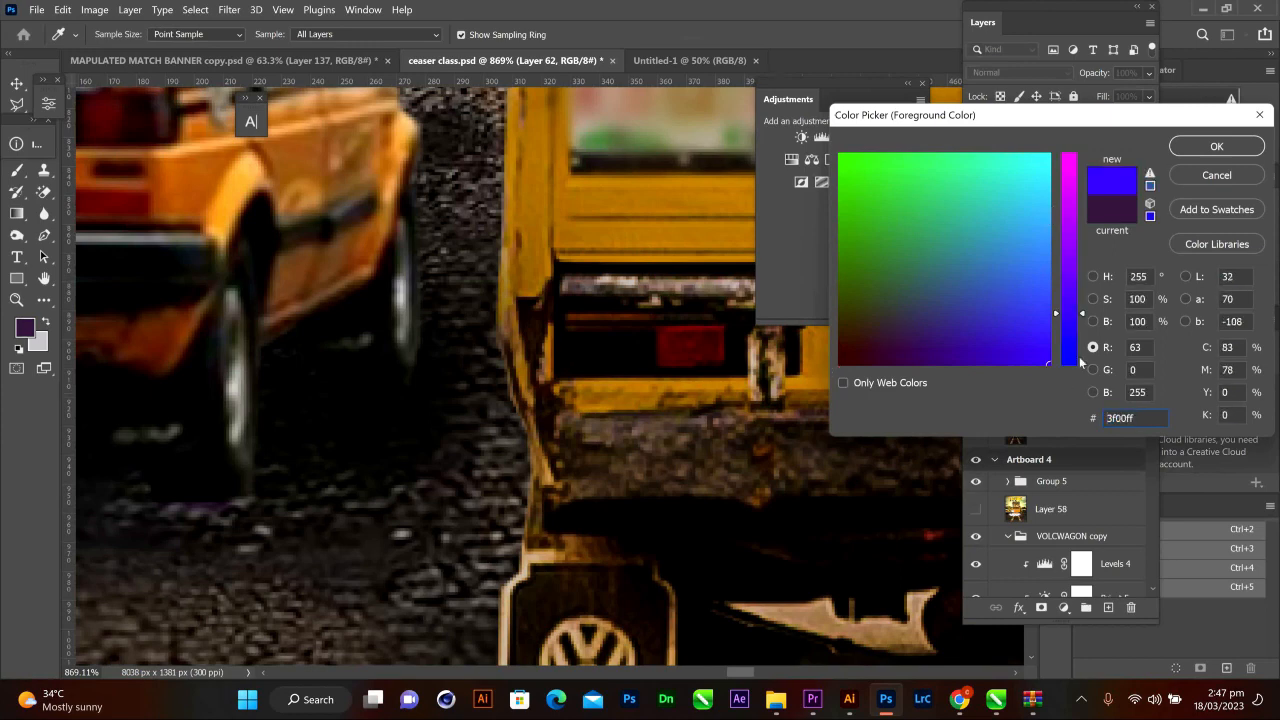
pyautogui.click(842, 363)
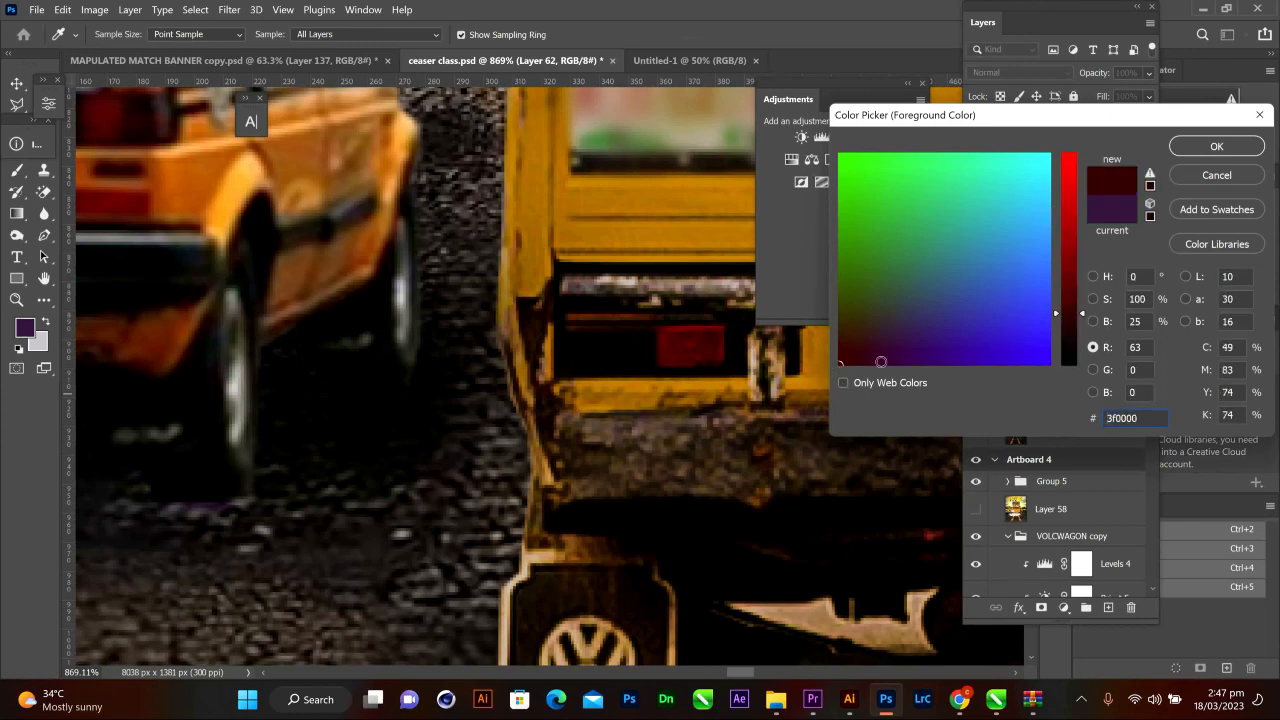
pyautogui.moveTo(1060, 335); pyautogui.dragTo(1064, 406)
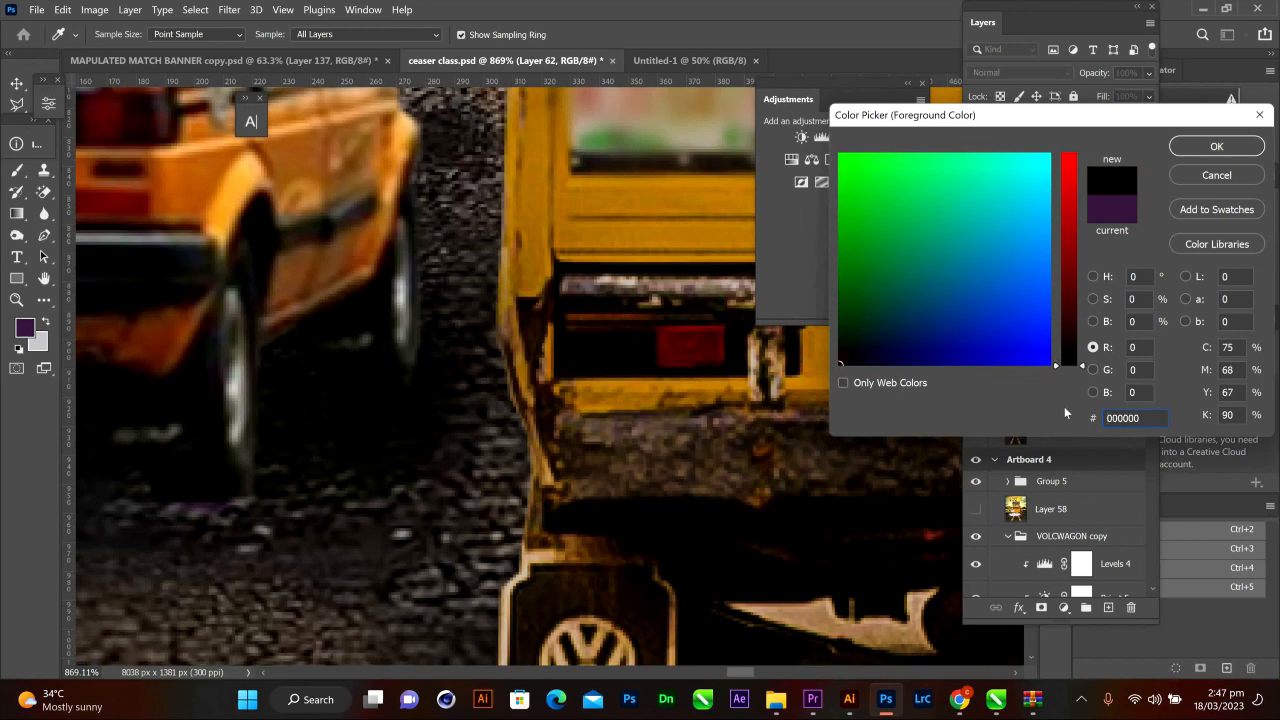
pyautogui.click(1217, 147)
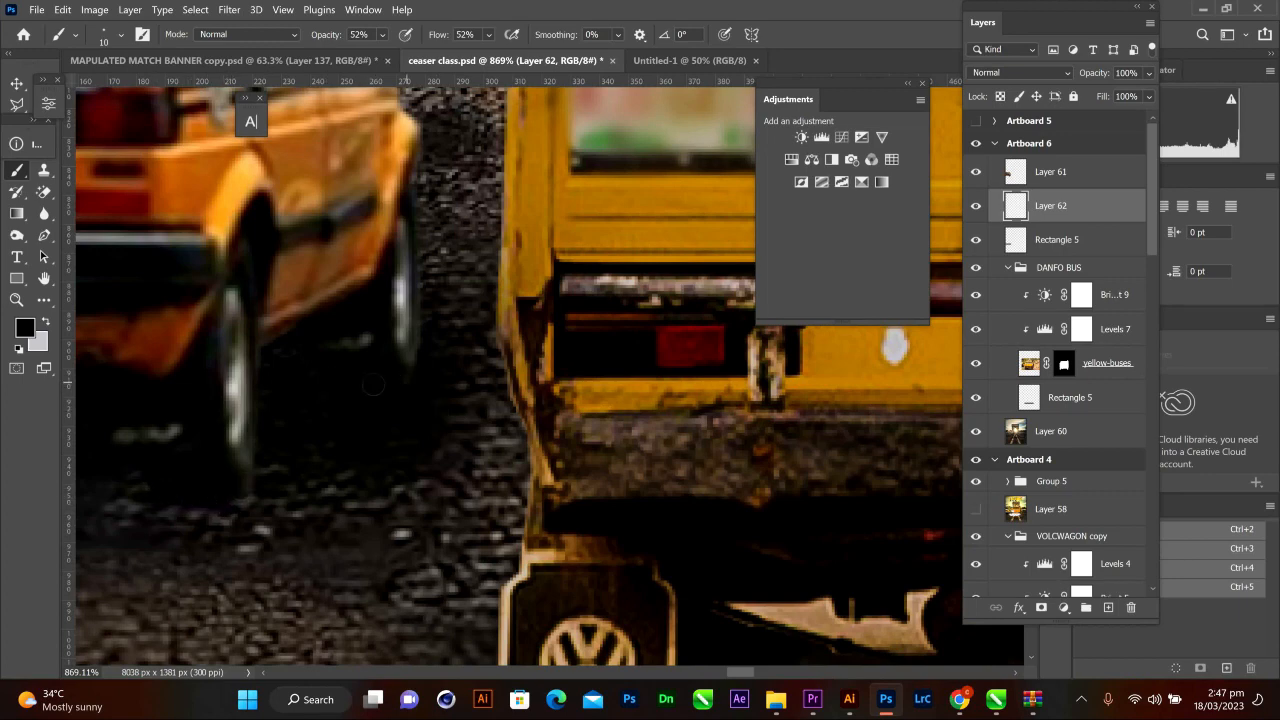
pyautogui.scroll(-10, 397, 383)
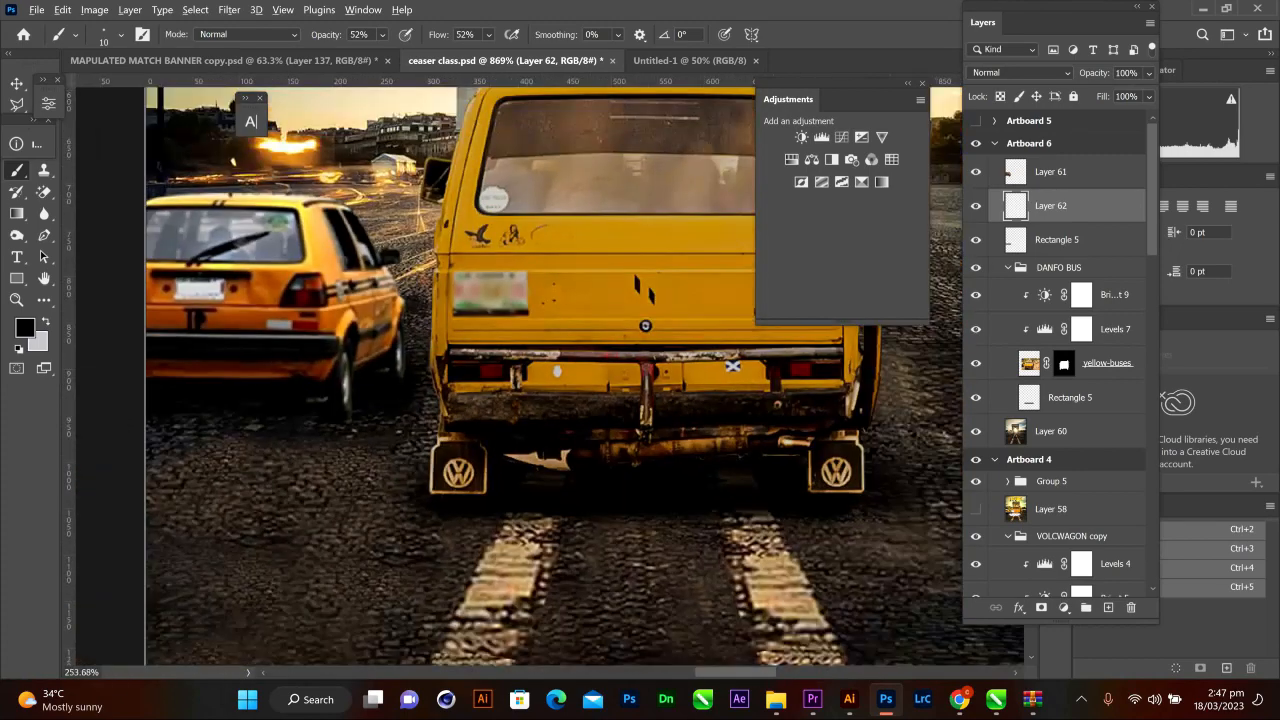
# - Set the opacity of the small car's shadow layer, Rectangle 5 above the DANFO BUS group, to 90%
pyautogui.scroll(-2, 380, 395)
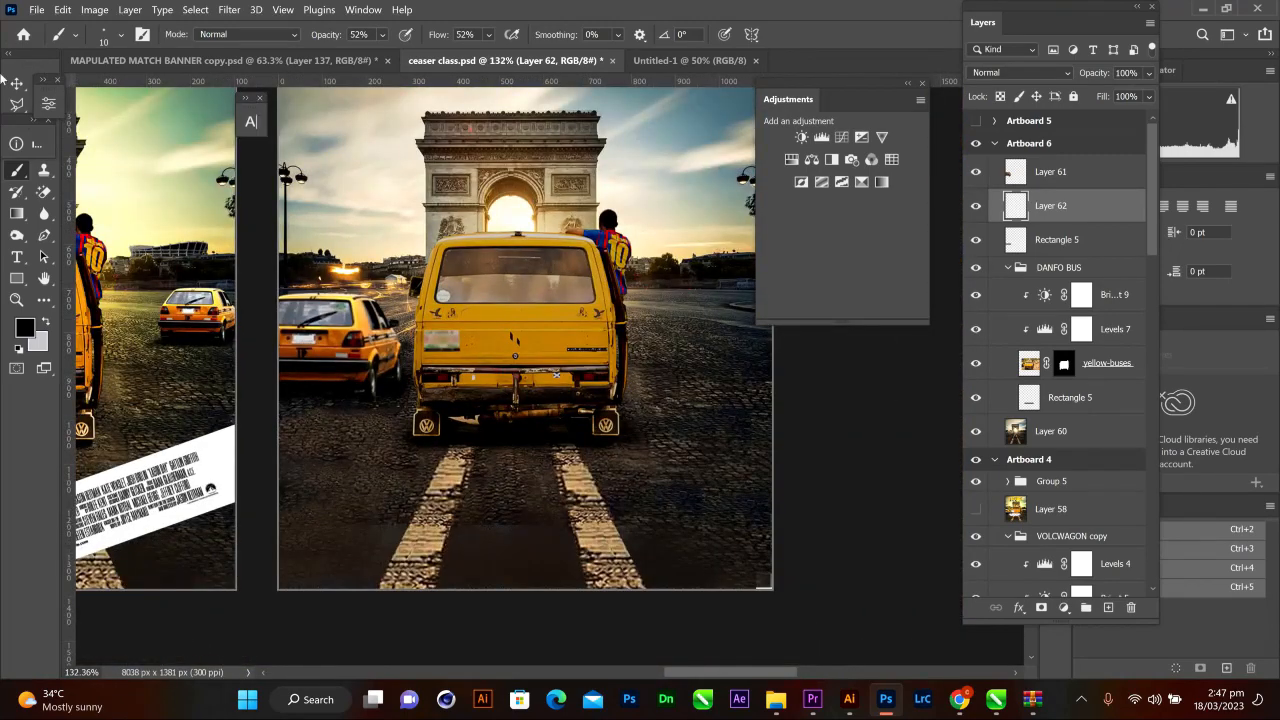
pyautogui.click(17, 83)
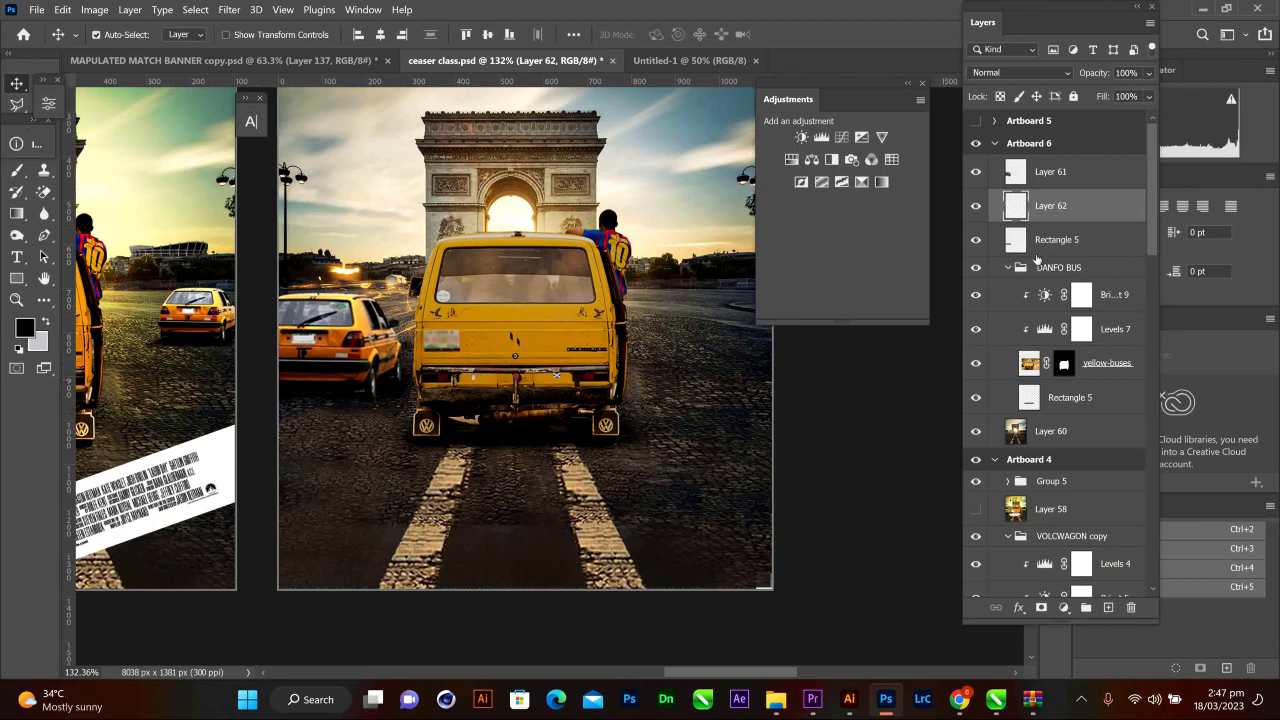
pyautogui.click(1104, 240)
pyautogui.click(1149, 73)
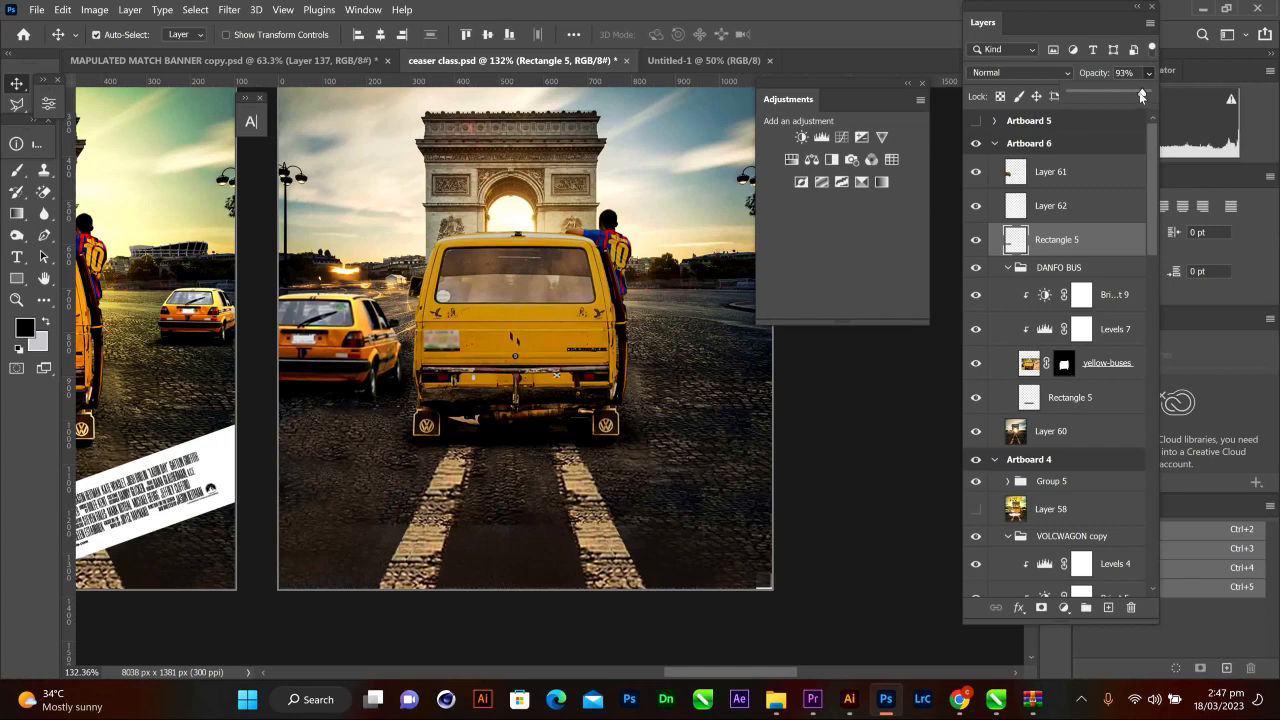
pyautogui.moveTo(1142, 95); pyautogui.dragTo(1139, 95)
# - Collapse the contents of Artboard 6, Artboard 4 and Artboard 3 in the layer list
pyautogui.click(997, 146)
pyautogui.click(1030, 144)
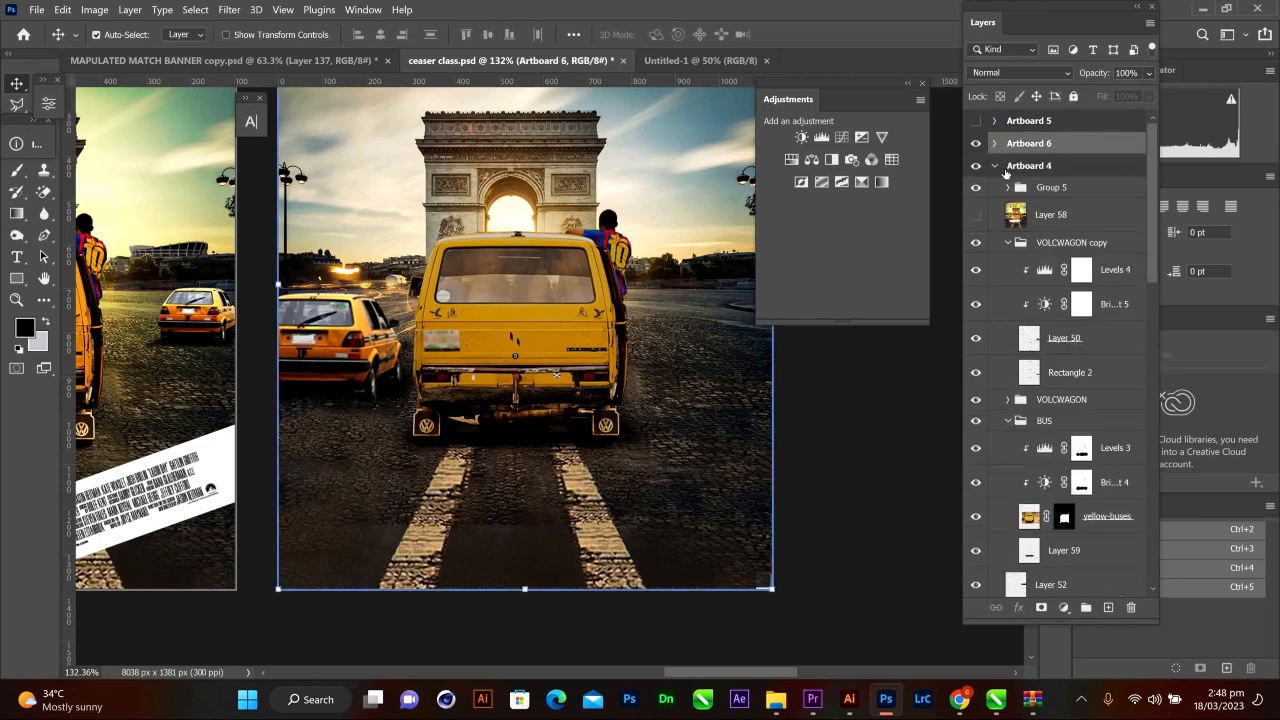
pyautogui.click(996, 166)
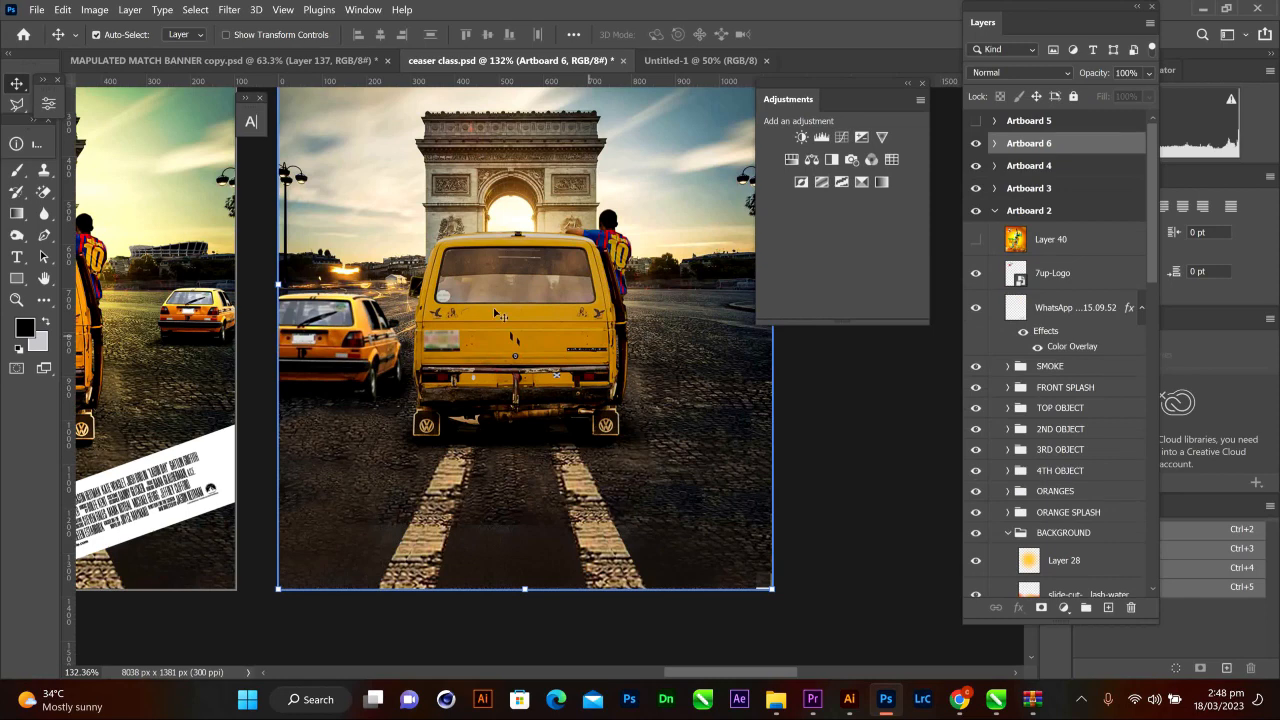
# - Try duplicating Artboard 6 with an offset, undo it, and hide and show the artboard
pyautogui.moveTo(348, 324); pyautogui.dragTo(436, 317)
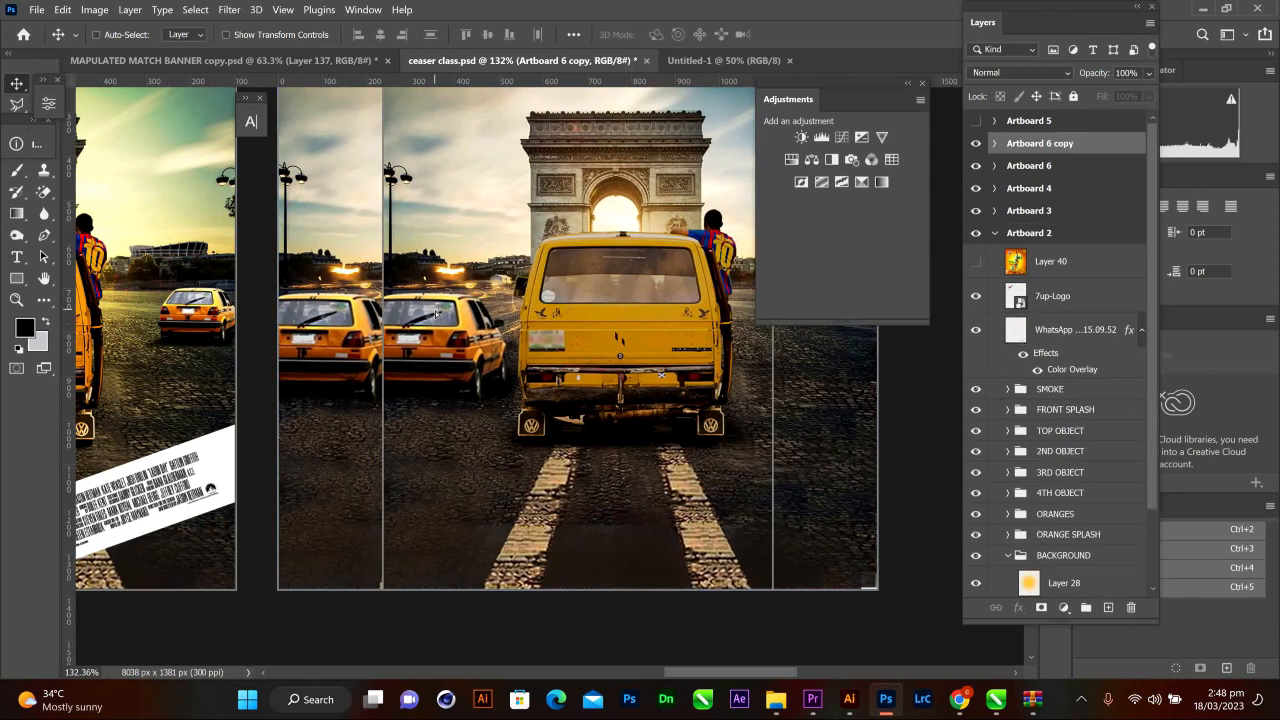
pyautogui.hotkey('ctrl', 'z')
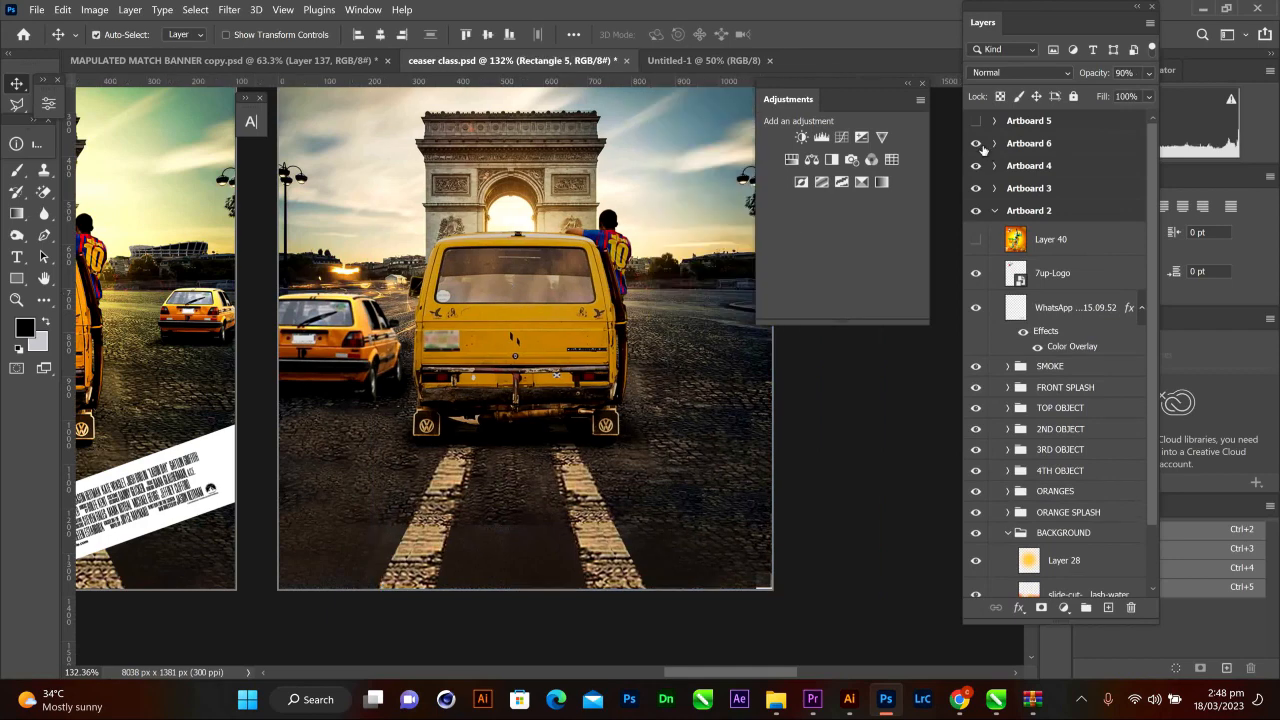
pyautogui.click(976, 144)
pyautogui.click(976, 144)
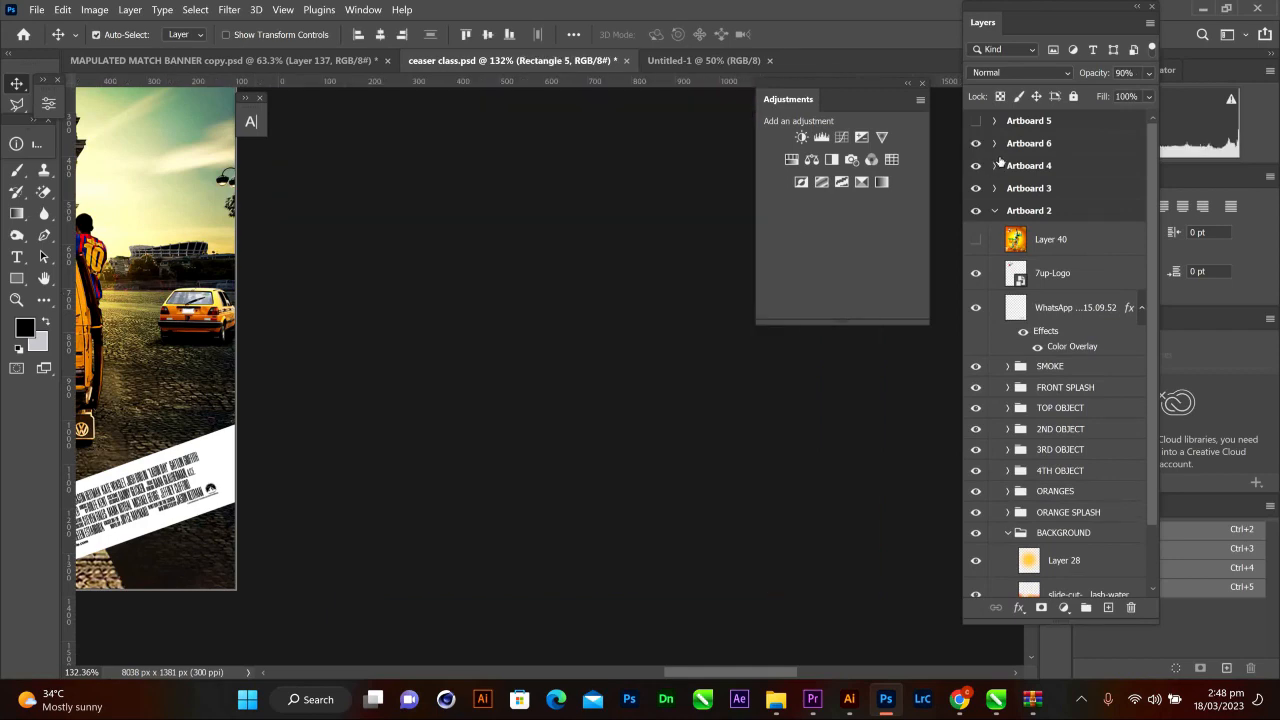
# - Group Layer 61, Layer 62 and the car's Rectangle 5 shadow in Artboard 6, checking the group by hiding and showing it
pyautogui.click(994, 146)
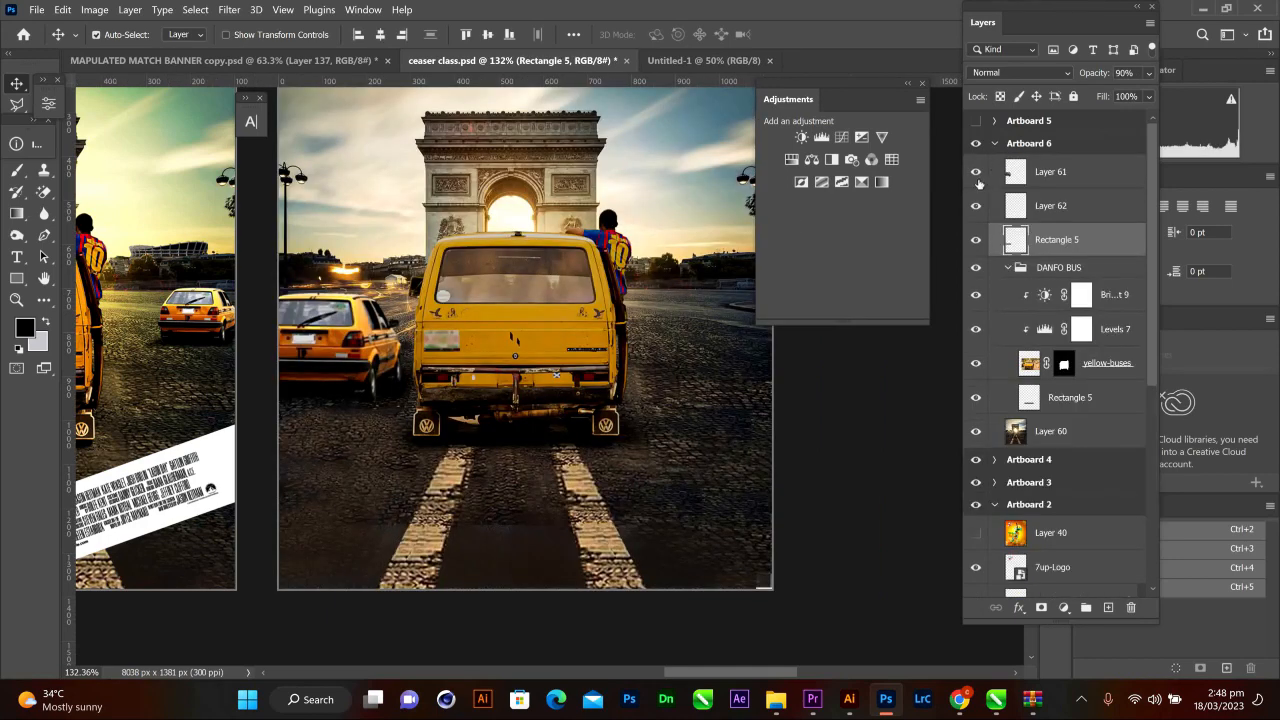
pyautogui.click(1050, 188)
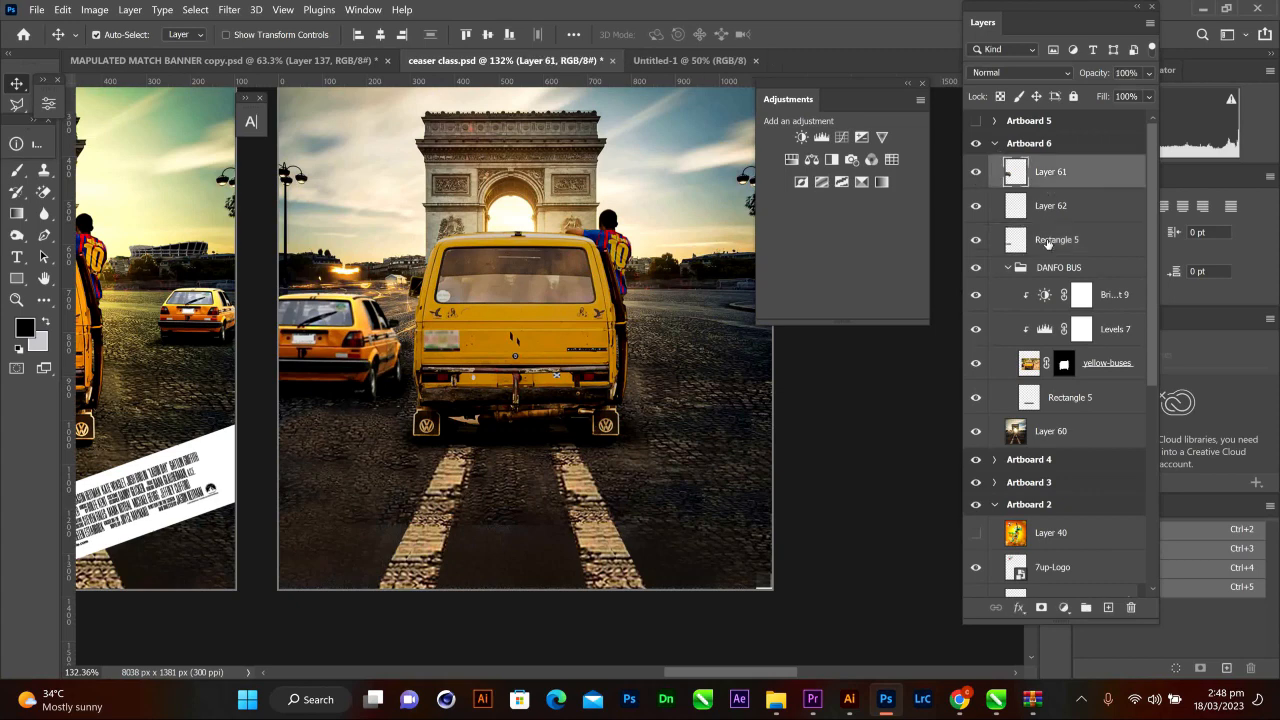
pyautogui.keyDown('shift'); pyautogui.click(1046, 244); pyautogui.keyUp('shift')
pyautogui.click(1086, 608)
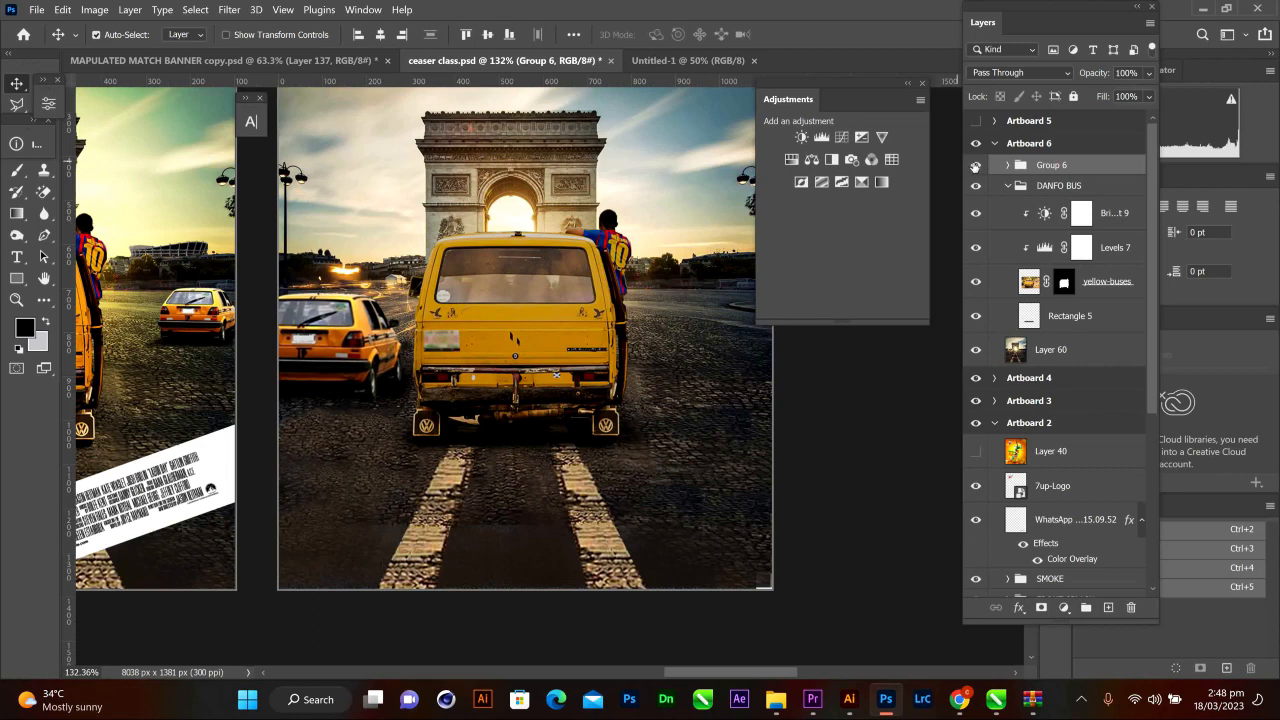
pyautogui.click(976, 166)
pyautogui.click(976, 166)
# - Try placing a duplicate of the small car's group on the other side of the bus
pyautogui.moveTo(330, 325); pyautogui.dragTo(670, 318)
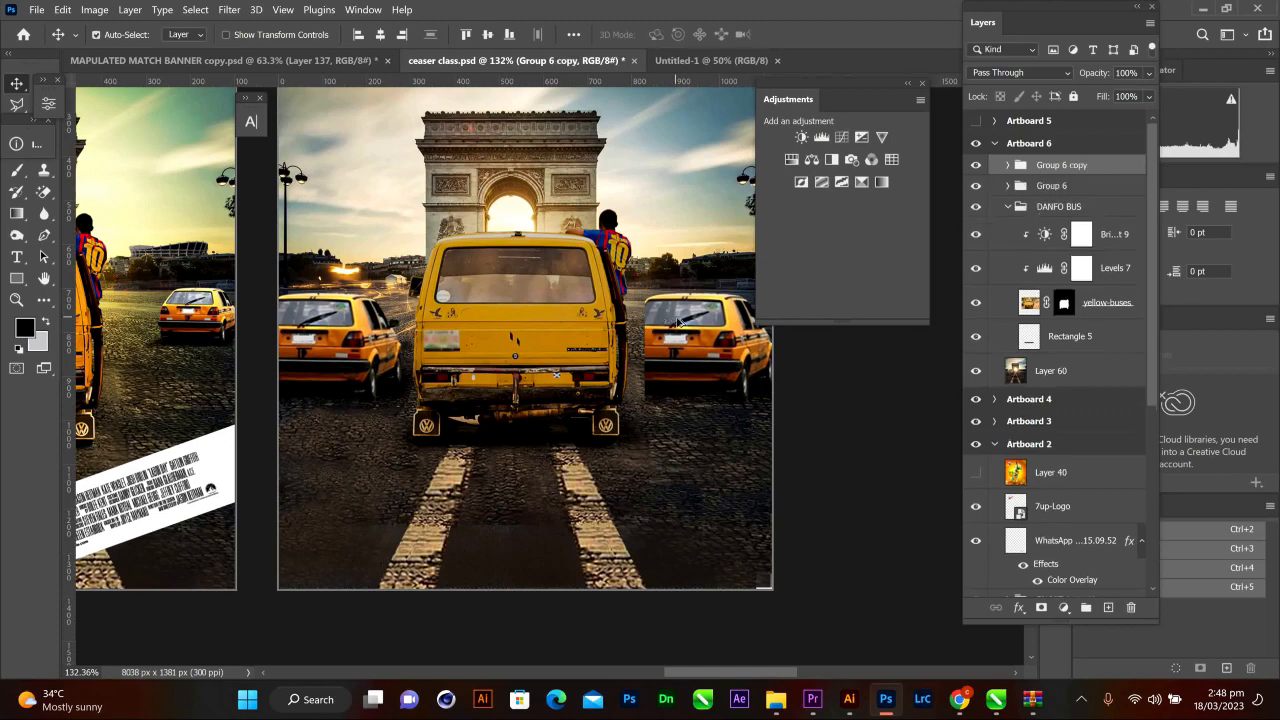
pyautogui.scroll(3, 678, 322)
pyautogui.scroll(-3, 678, 322)
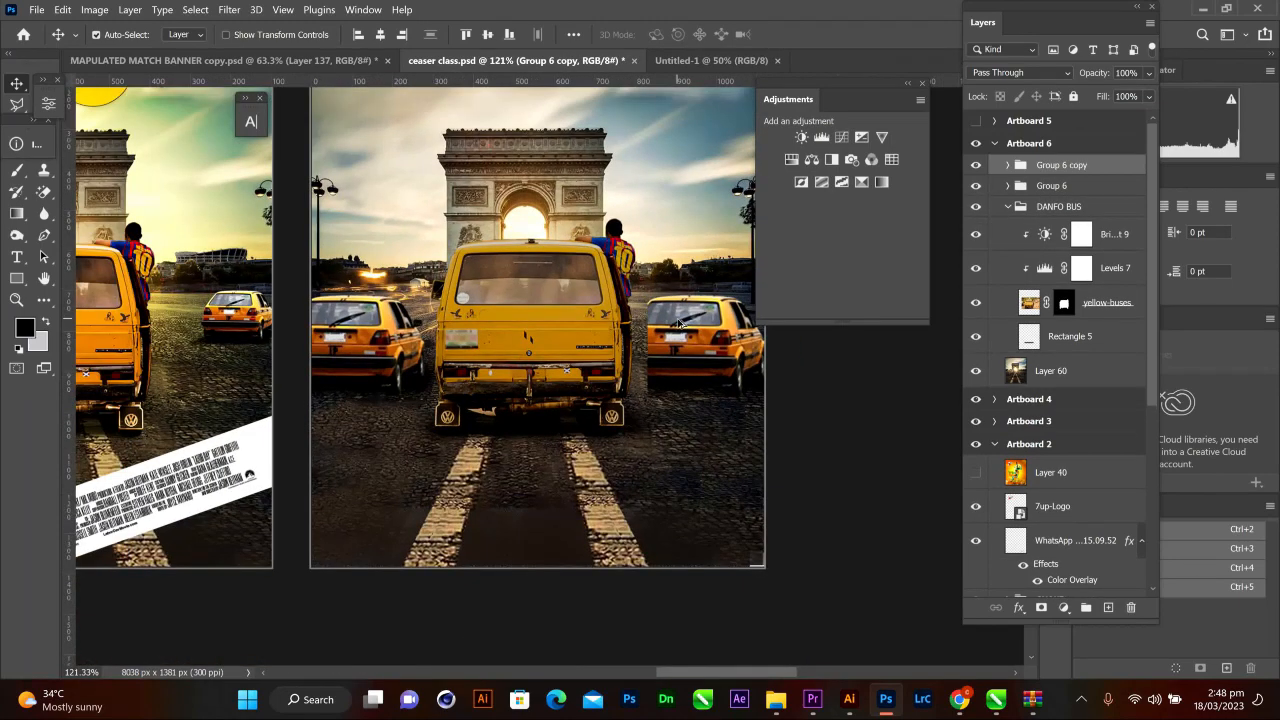
pyautogui.hotkey('ctrl', 'z')
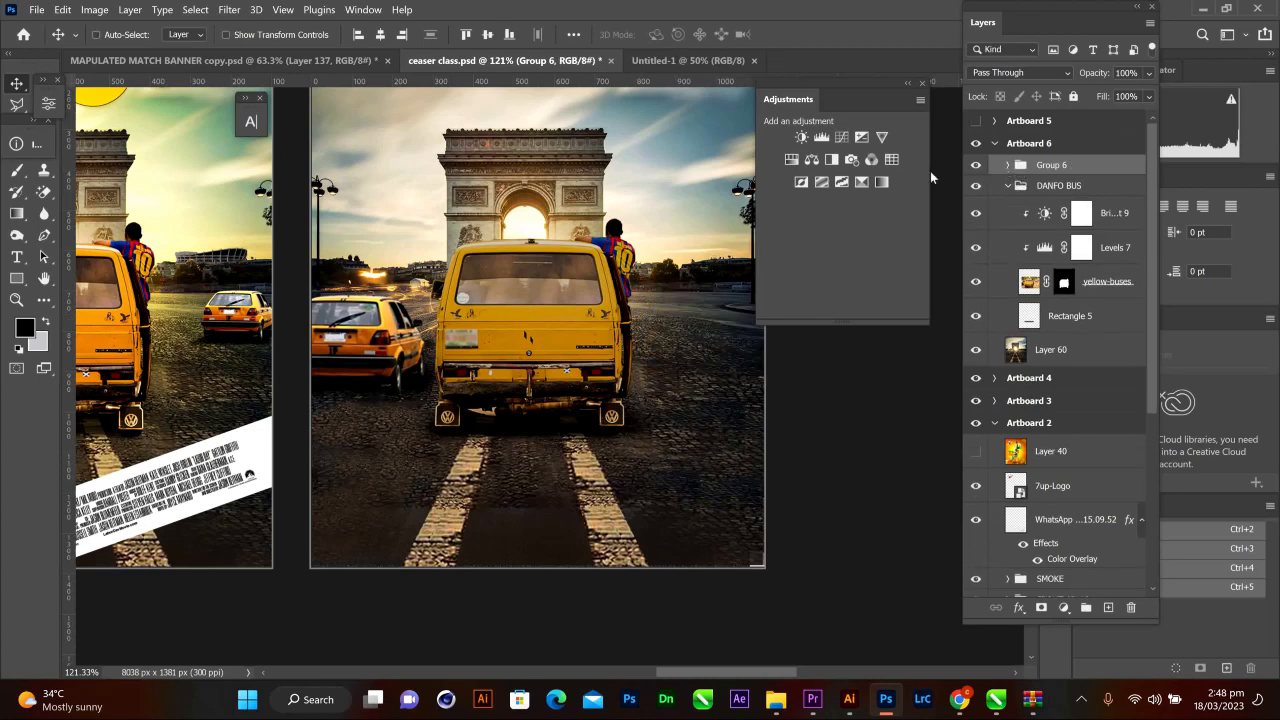
# - Try duplicating the small car's group in place and shifting the copy toward the bus, and delete the duplicate
pyautogui.hotkey('ctrl', 'j')
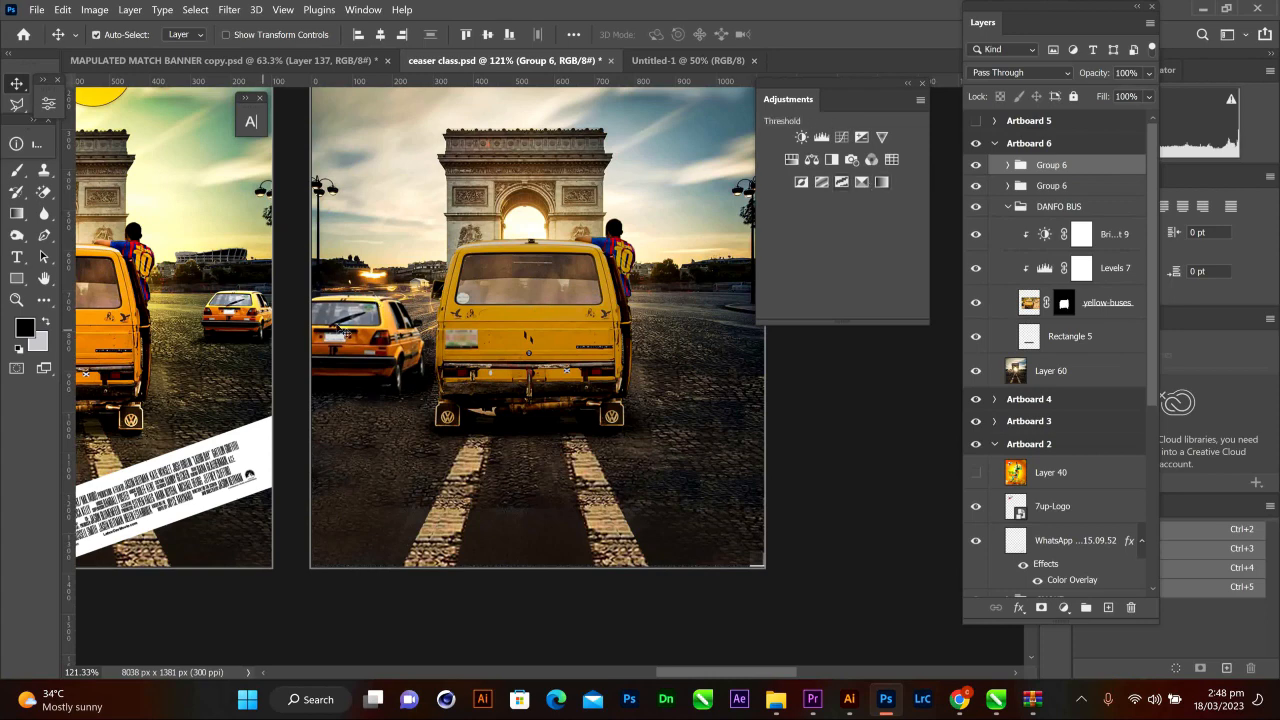
pyautogui.moveTo(343, 330); pyautogui.dragTo(452, 338)
pyautogui.hotkey('ctrl', 'z')
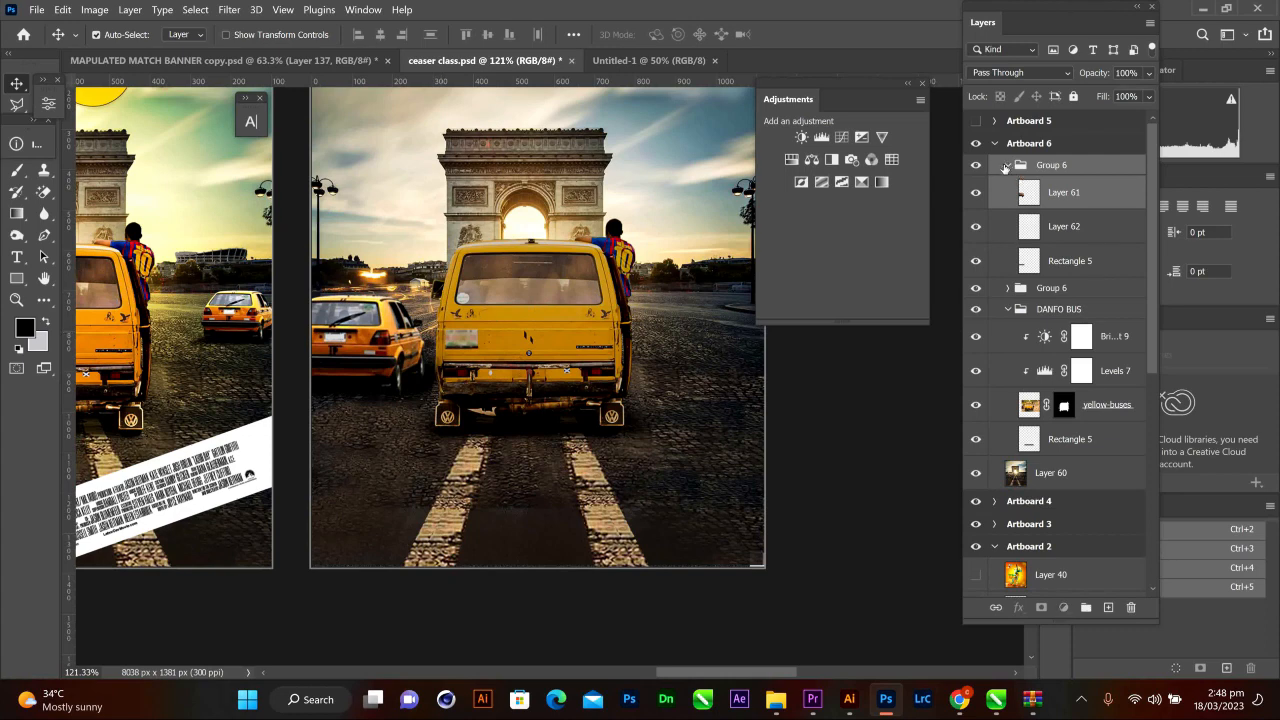
pyautogui.click(1008, 167)
pyautogui.click(1008, 166)
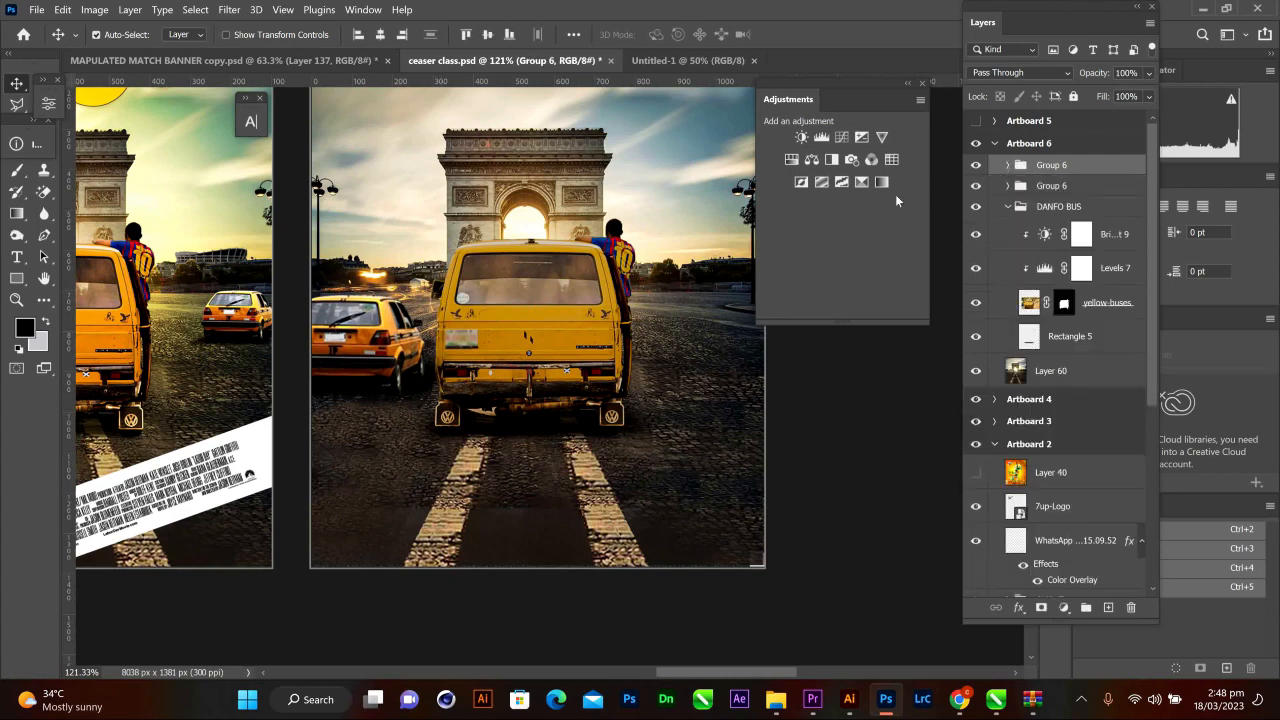
pyautogui.moveTo(340, 328); pyautogui.dragTo(386, 328)
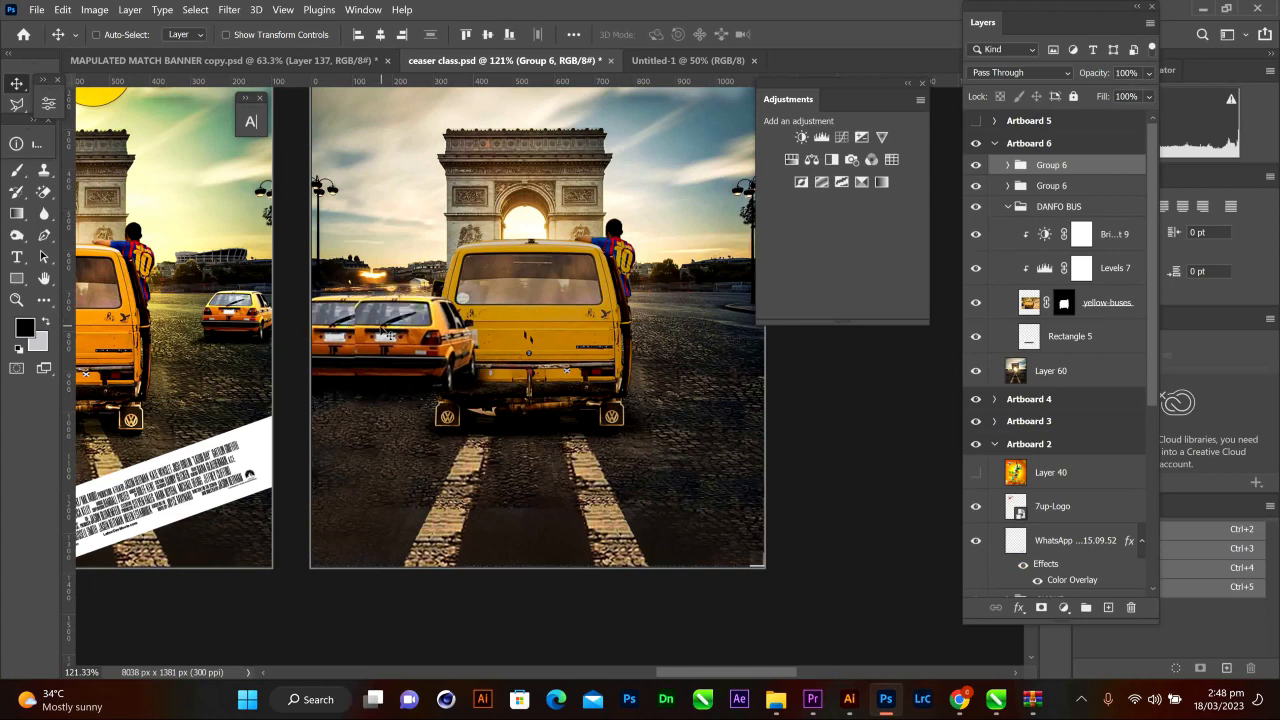
pyautogui.hotkey('ctrl', 'z')
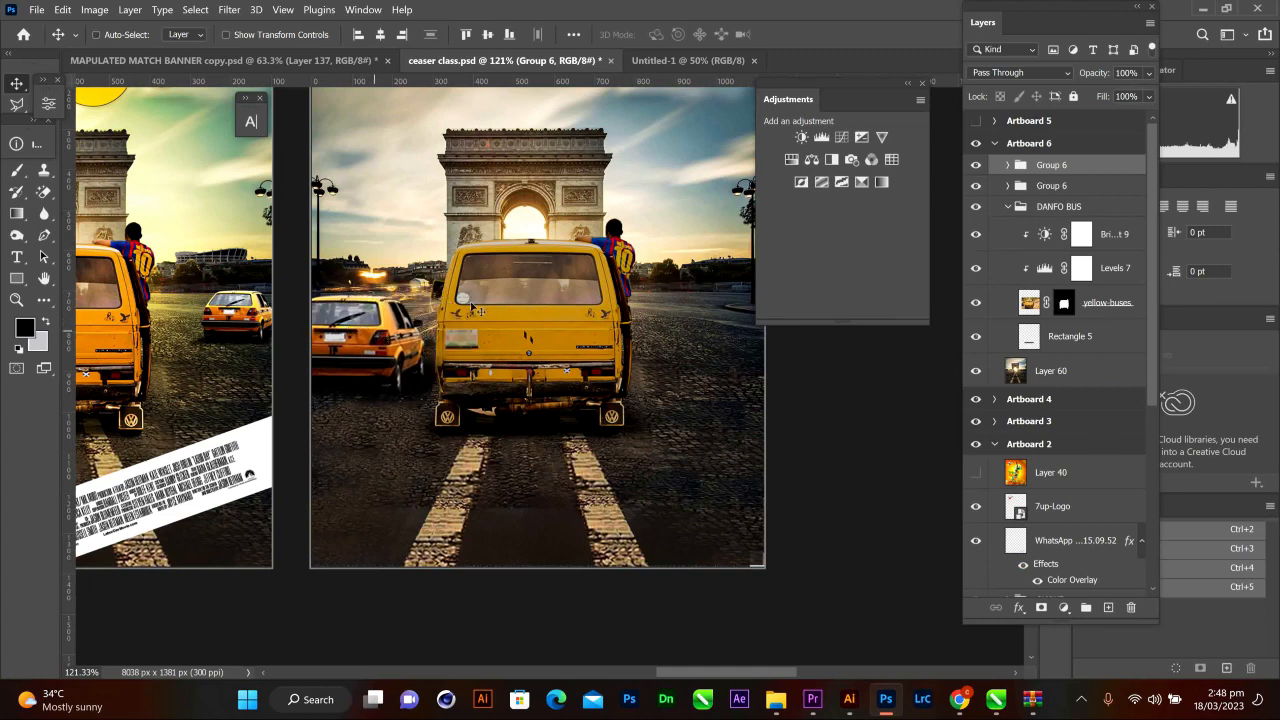
pyautogui.click(976, 166)
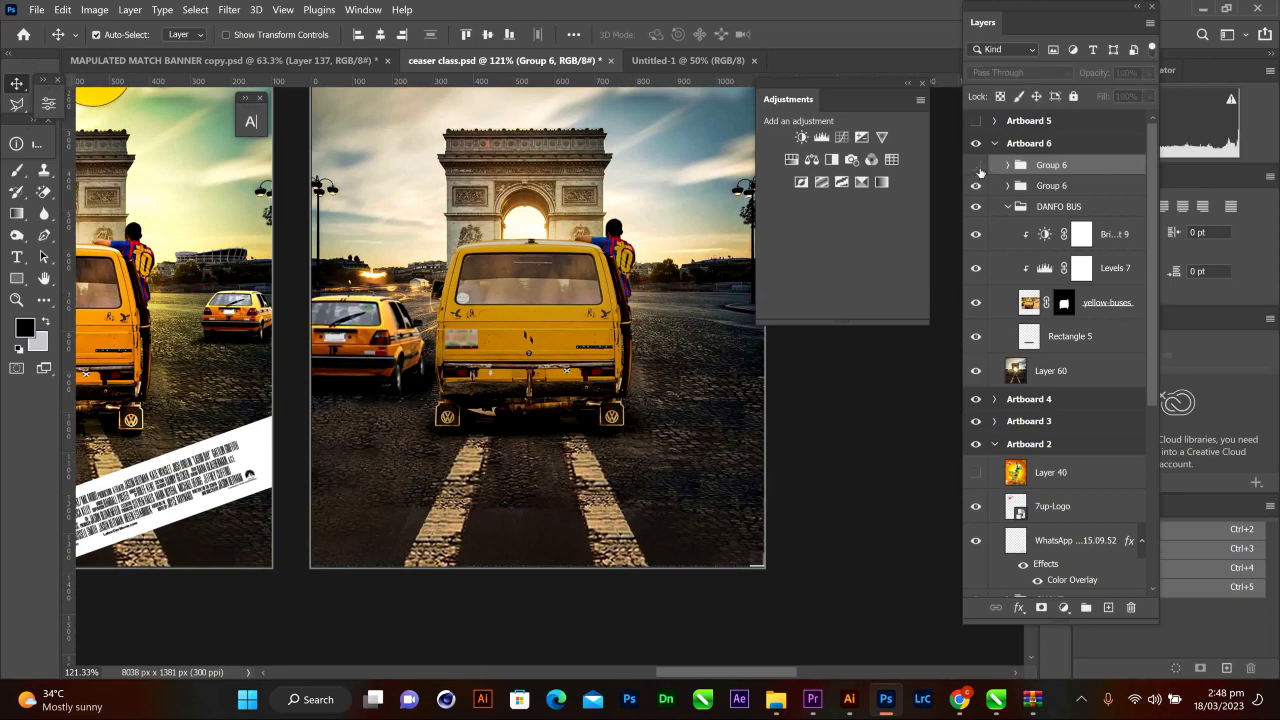
pyautogui.press('Delete')
# - Hide and show the remaining car group to check which parts it contains
pyautogui.click(1037, 173)
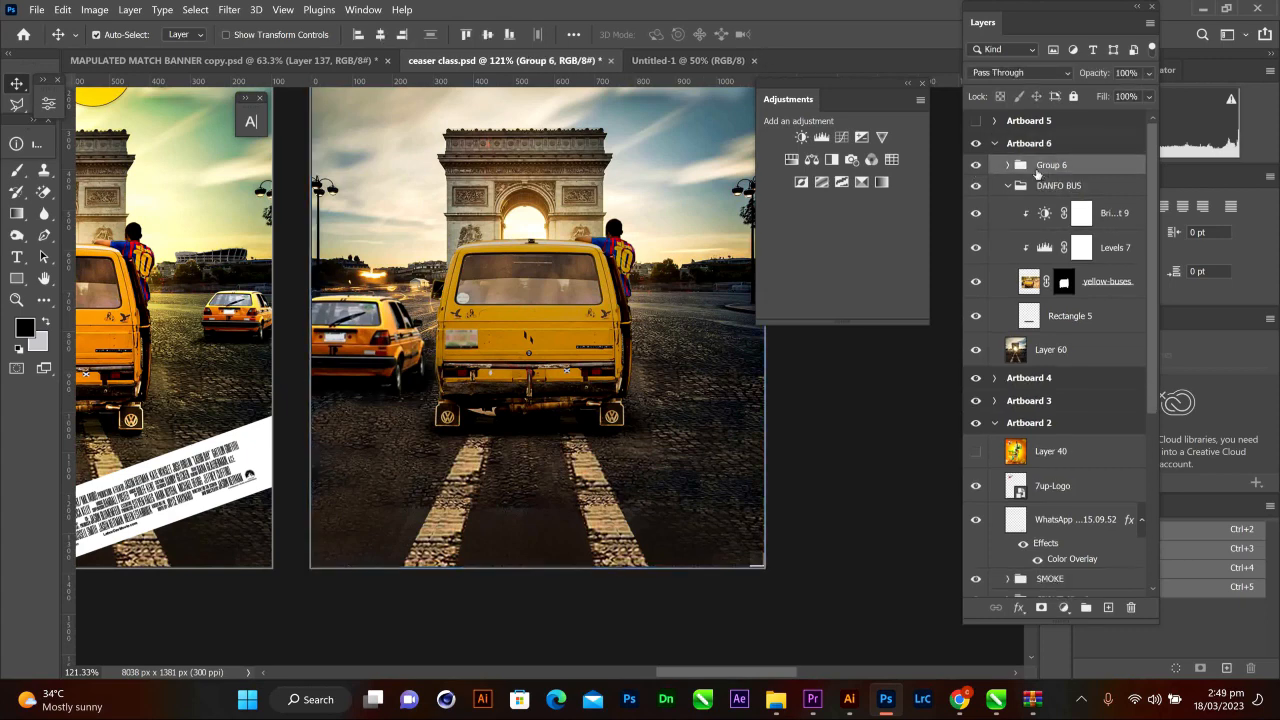
pyautogui.click(979, 170)
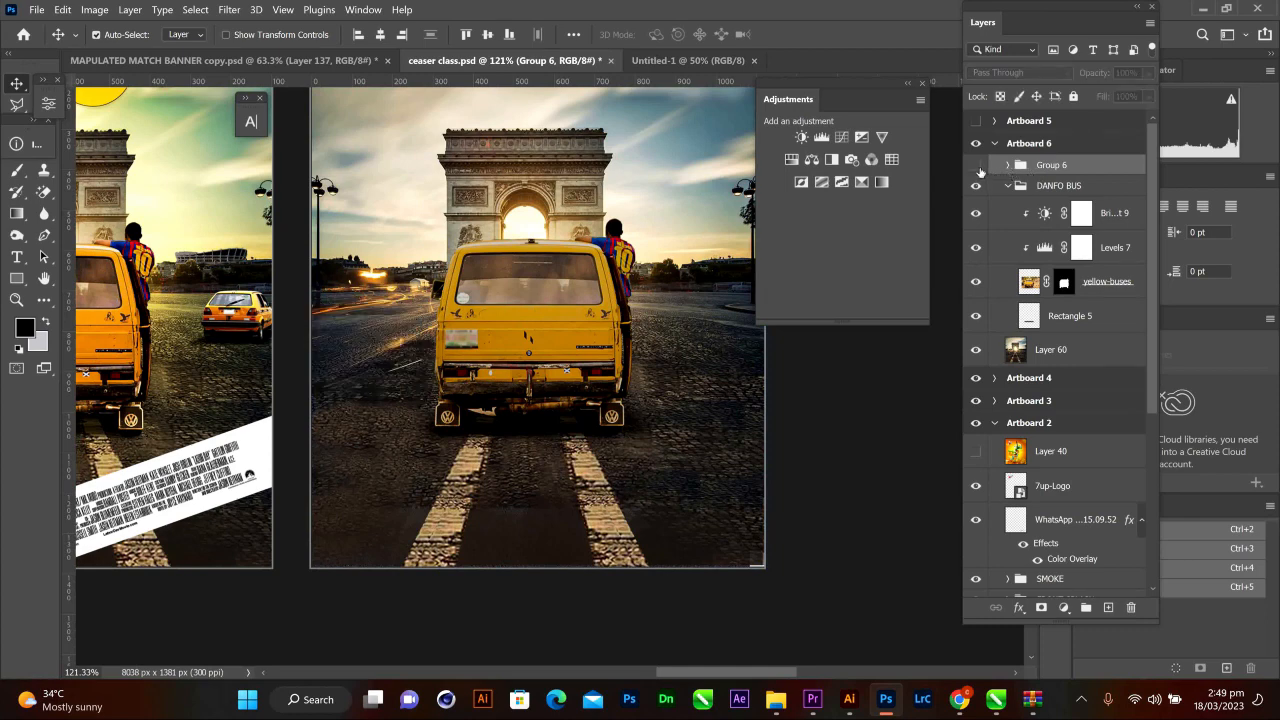
pyautogui.click(979, 166)
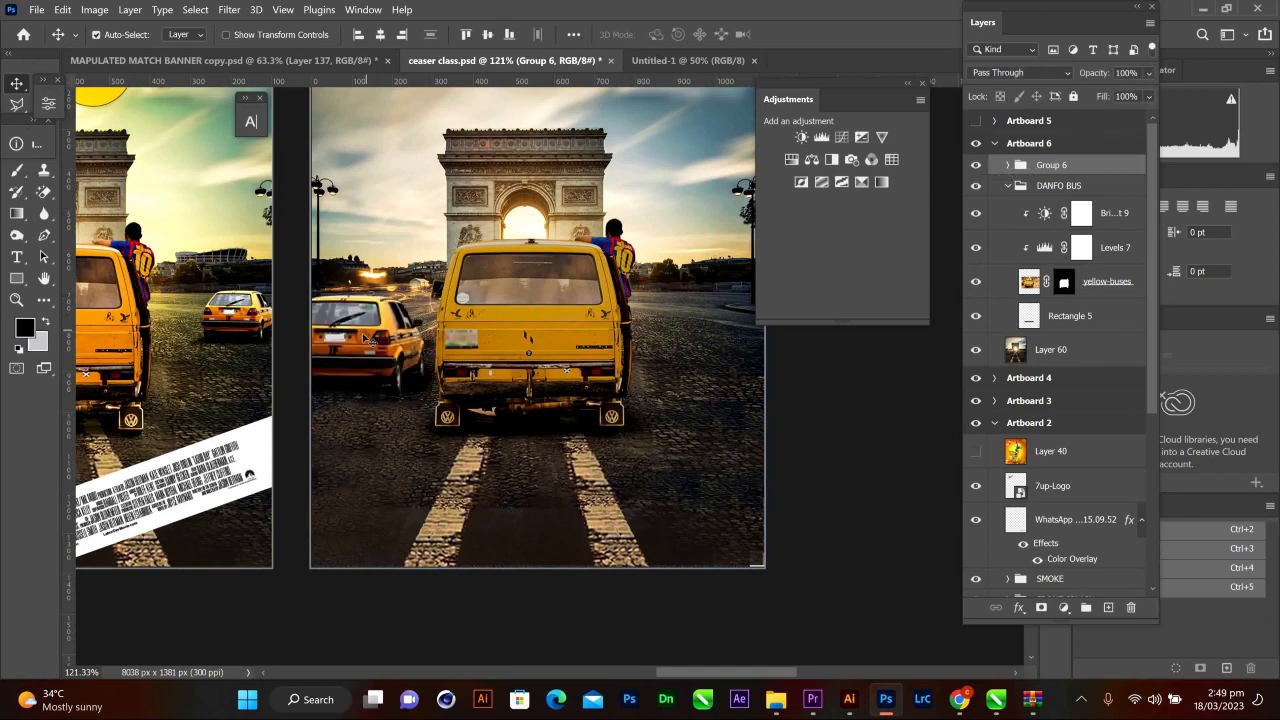
# - Try moving the small car toward the bus and placing a copy of it on the bus's other side
pyautogui.moveTo(355, 331); pyautogui.dragTo(410, 331)
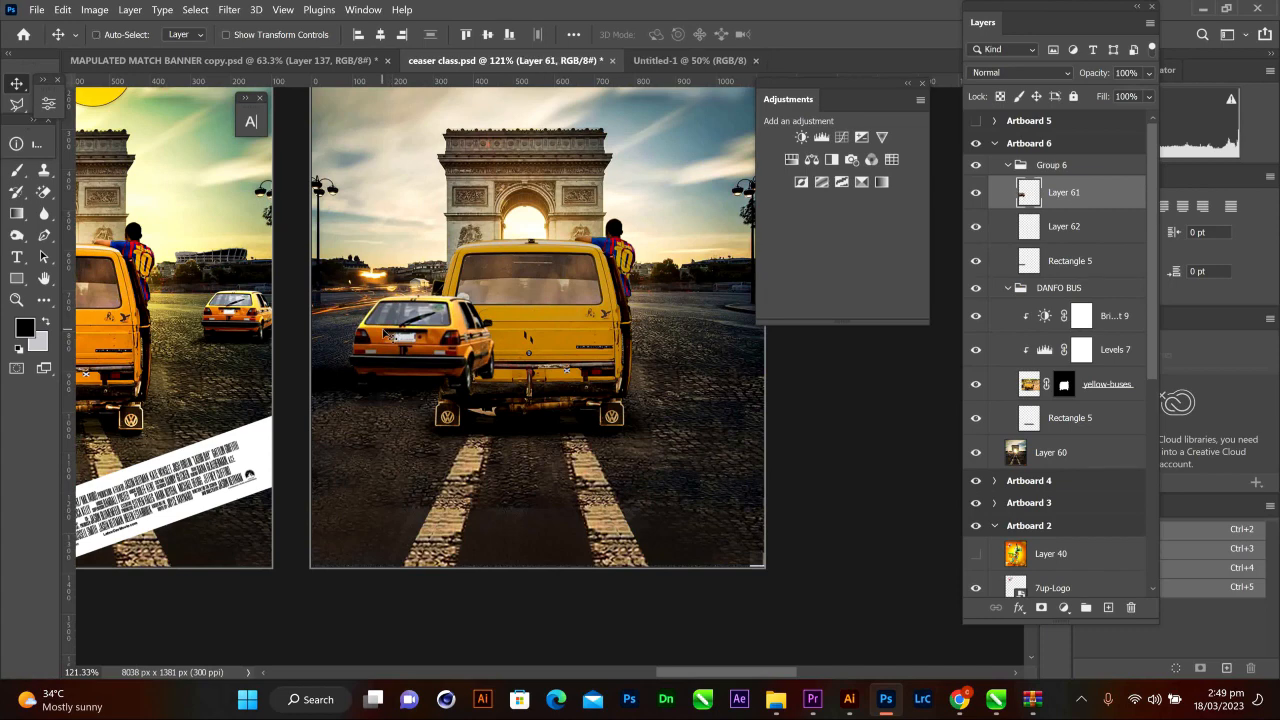
pyautogui.hotkey('ctrl', 'z')
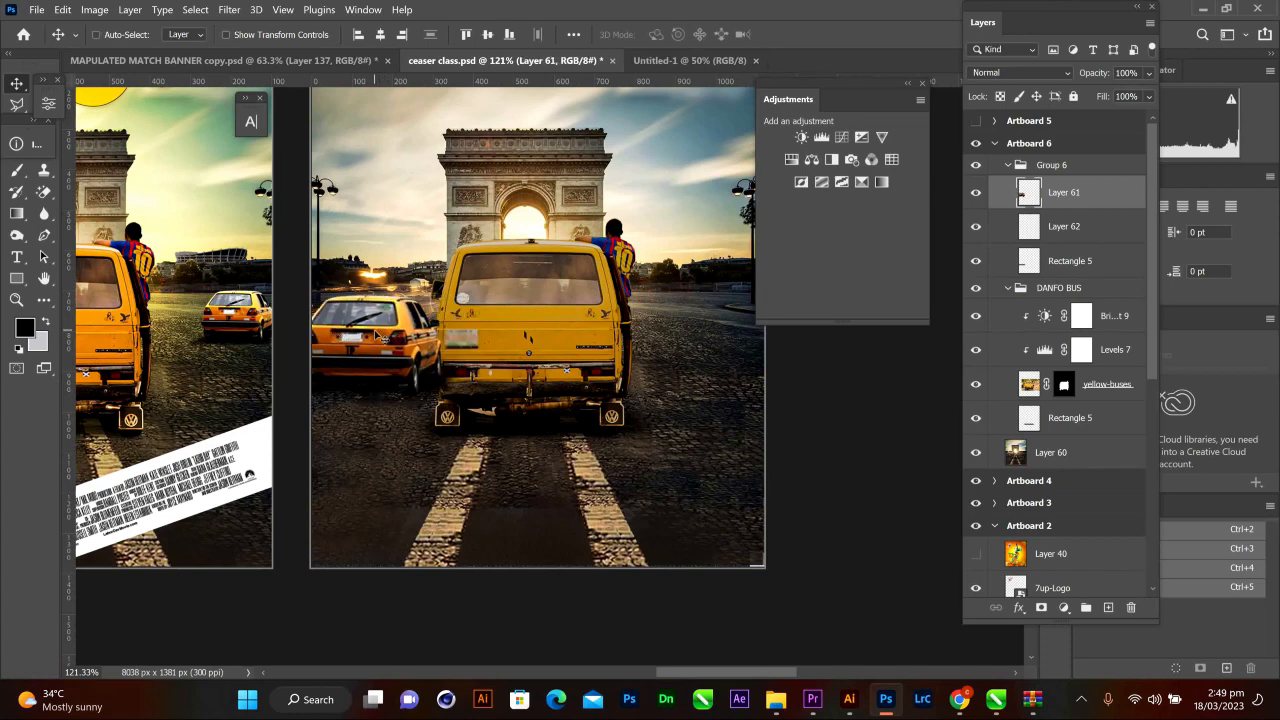
pyautogui.hotkey('ctrl', 'z')
pyautogui.hotkey('ctrl', 'z')
pyautogui.press('ctrl')
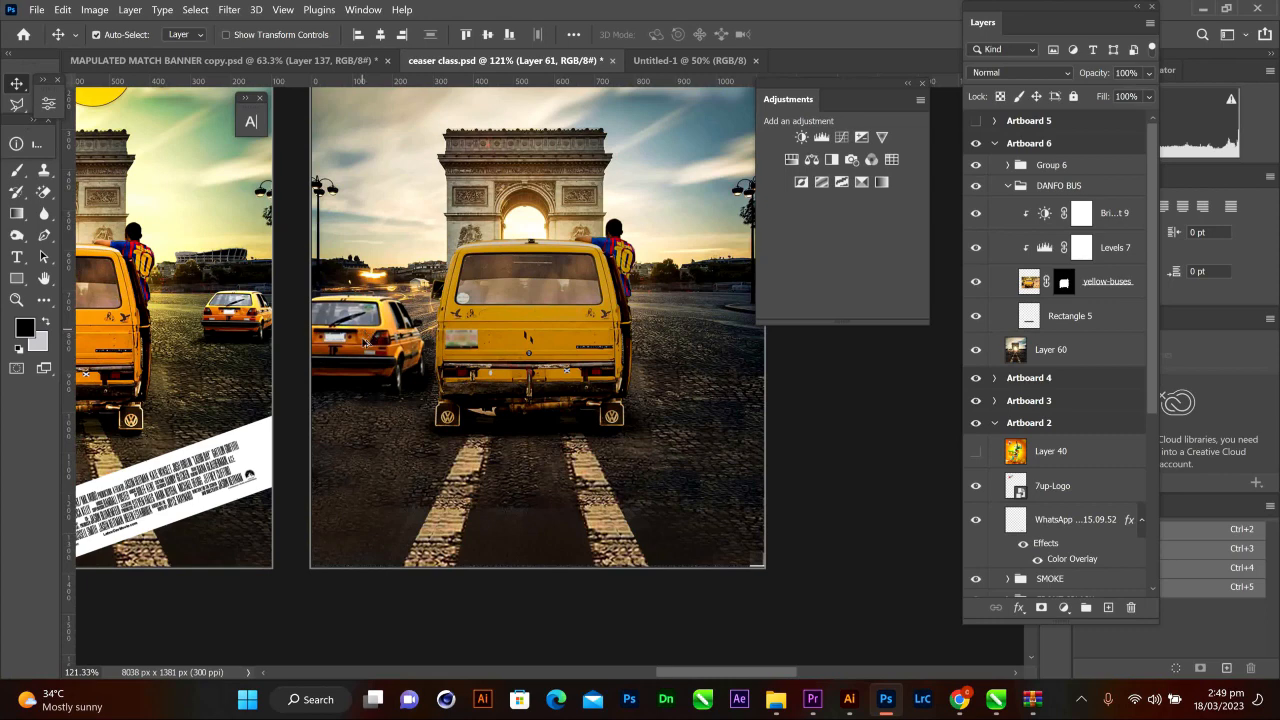
pyautogui.moveTo(362, 342); pyautogui.dragTo(706, 367)
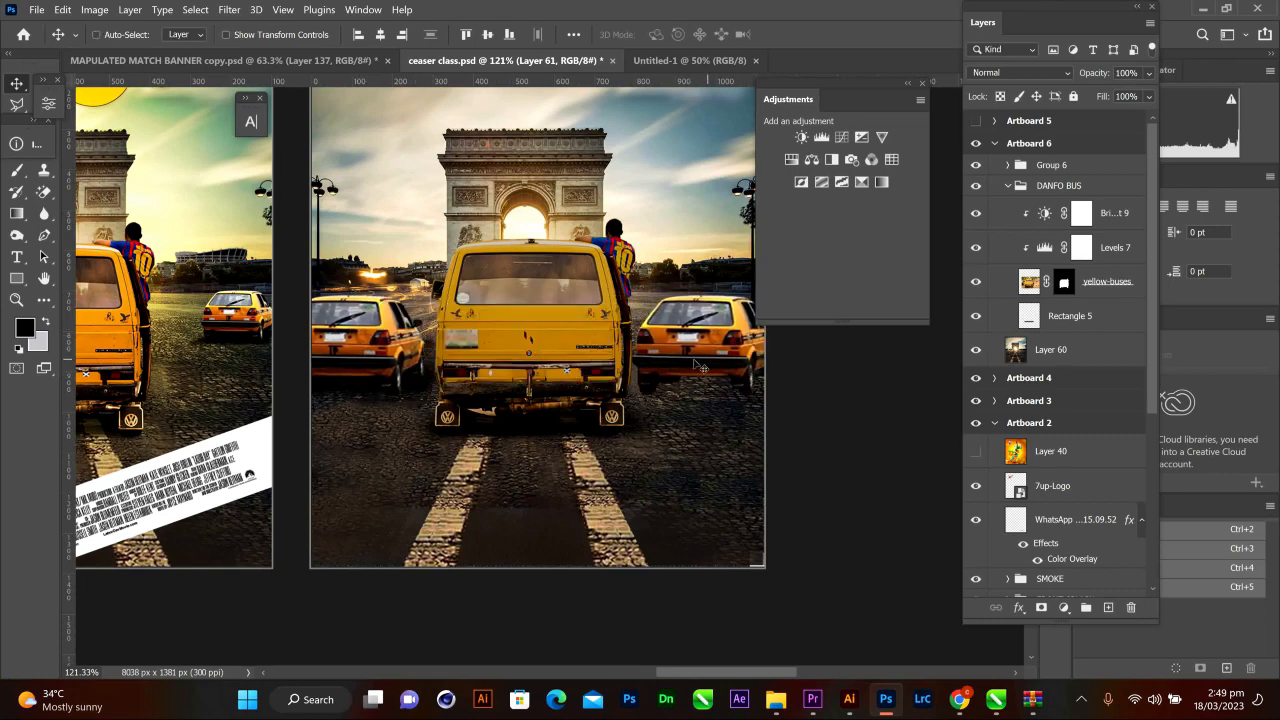
pyautogui.hotkey('ctrl', 'z')
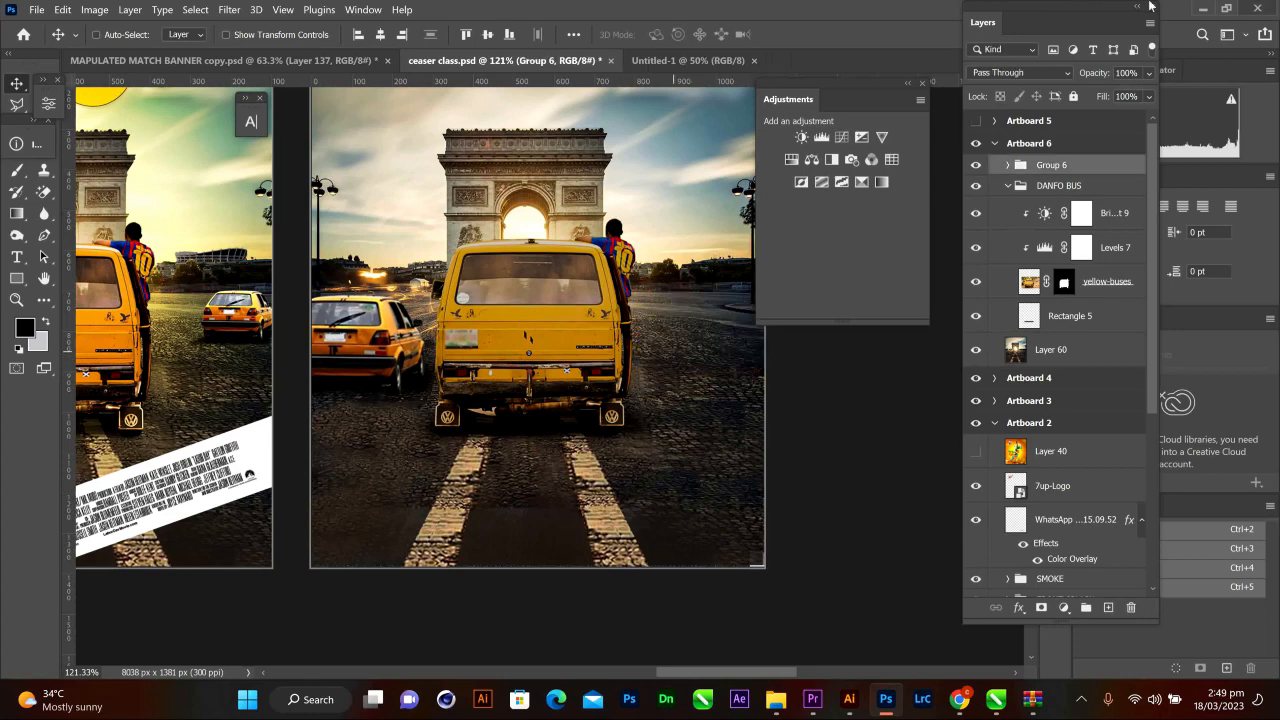
# - Collapse the DANFO BUS group and duplicate the small car's group, placing the copy over the left half of the bus
pyautogui.click(1008, 186)
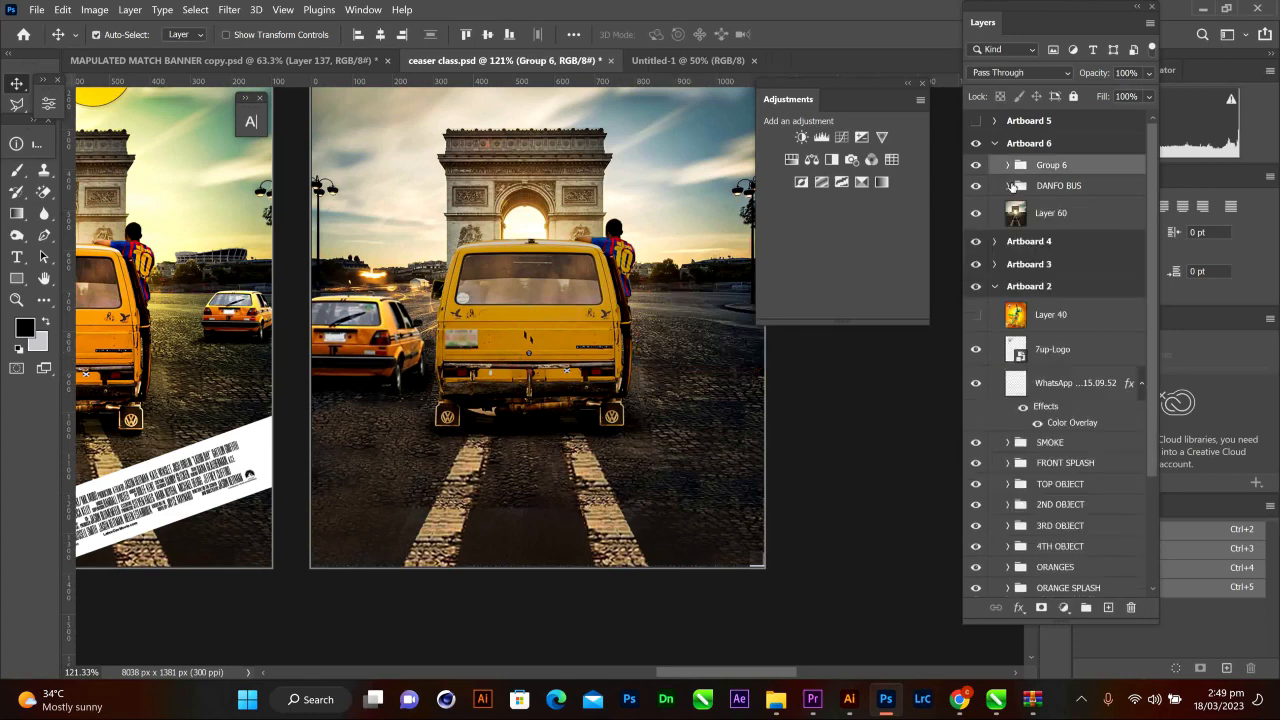
pyautogui.click(982, 168)
pyautogui.moveTo(352, 322); pyautogui.dragTo(464, 318)
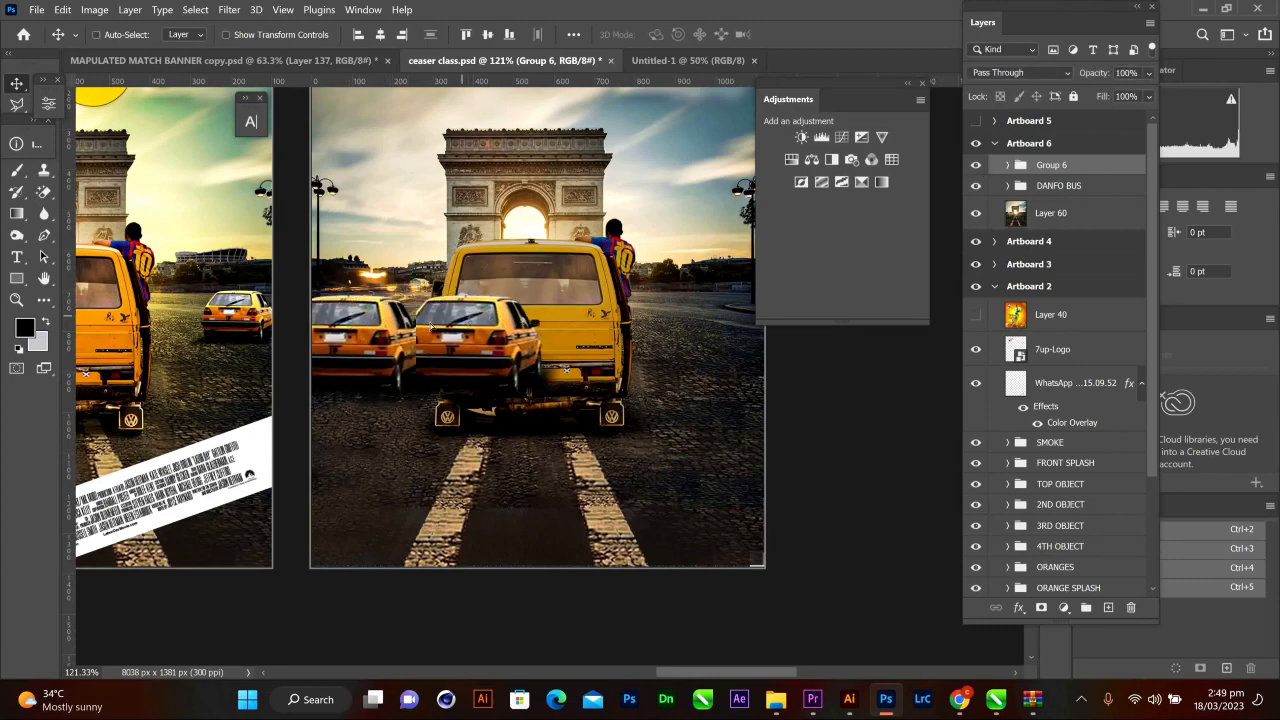
pyautogui.scroll(5, 466, 349)
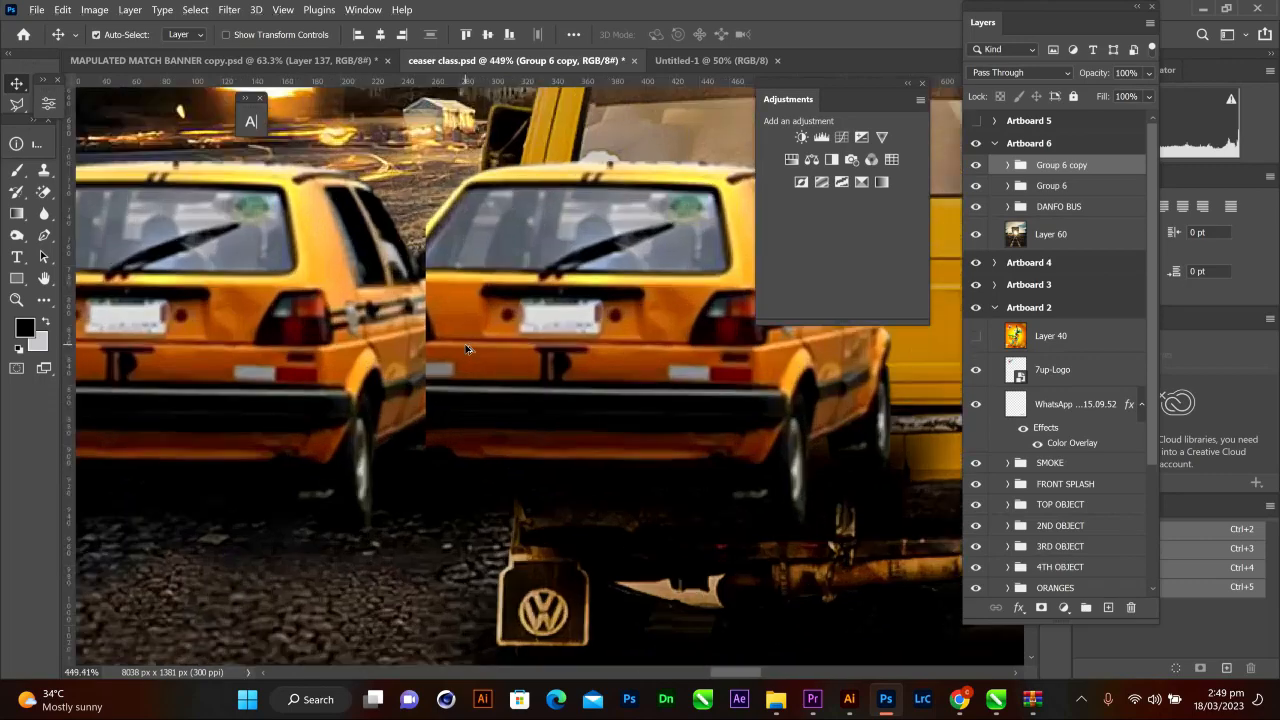
pyautogui.scroll(-5, 493, 341)
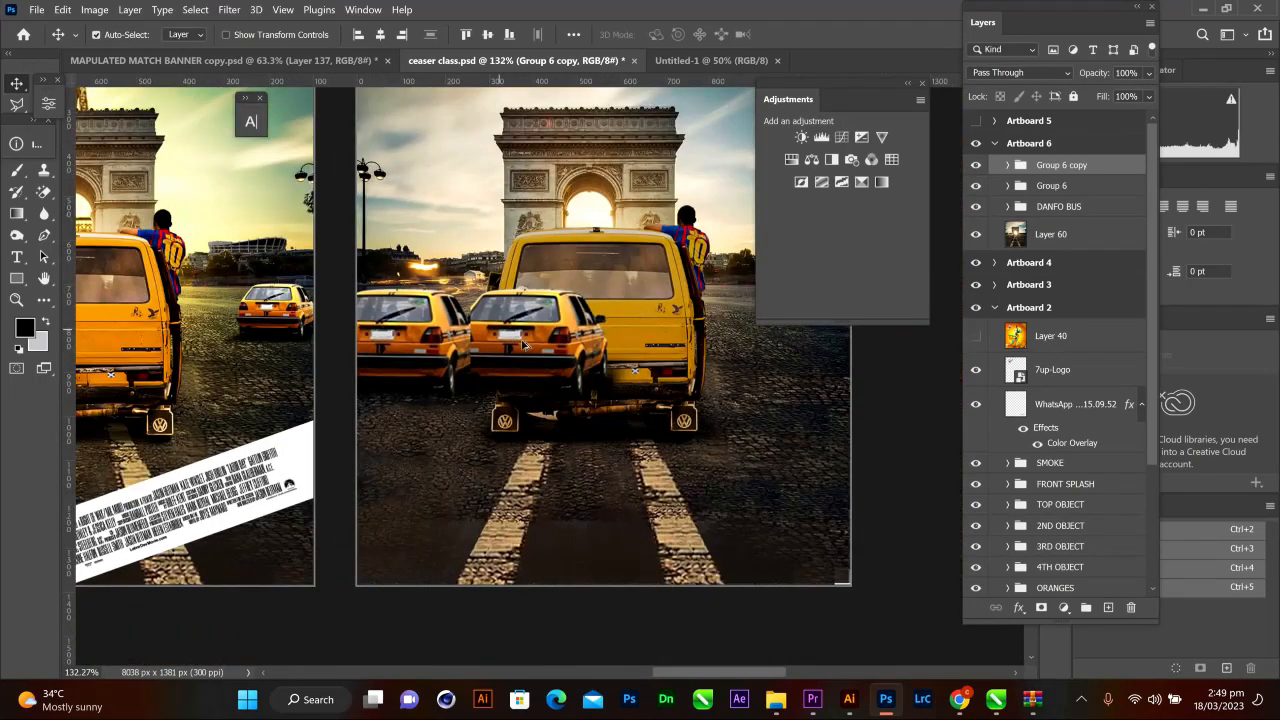
# - Try copying the car out of the duplicated group toward the other side of the bus
pyautogui.moveTo(524, 344); pyautogui.dragTo(547, 341)
pyautogui.hotkey('ctrl', 'z')
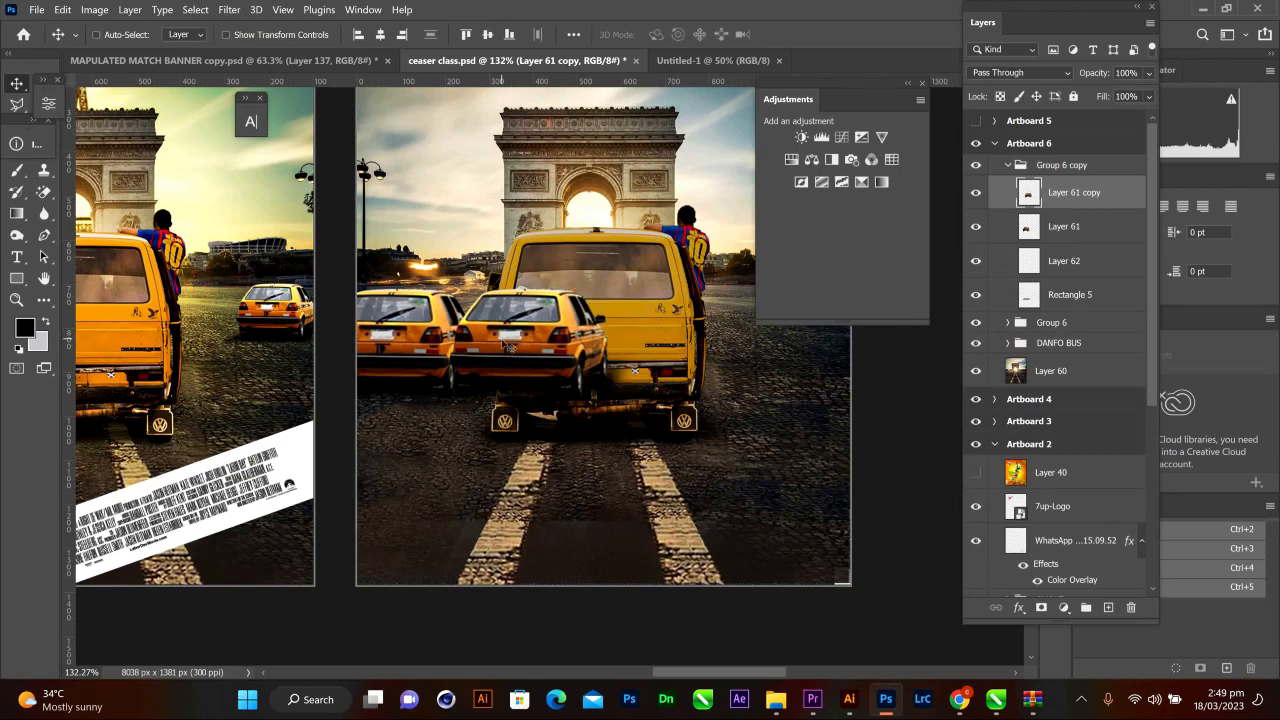
pyautogui.moveTo(549, 328); pyautogui.dragTo(786, 339)
pyautogui.hotkey('ctrl', 'z')
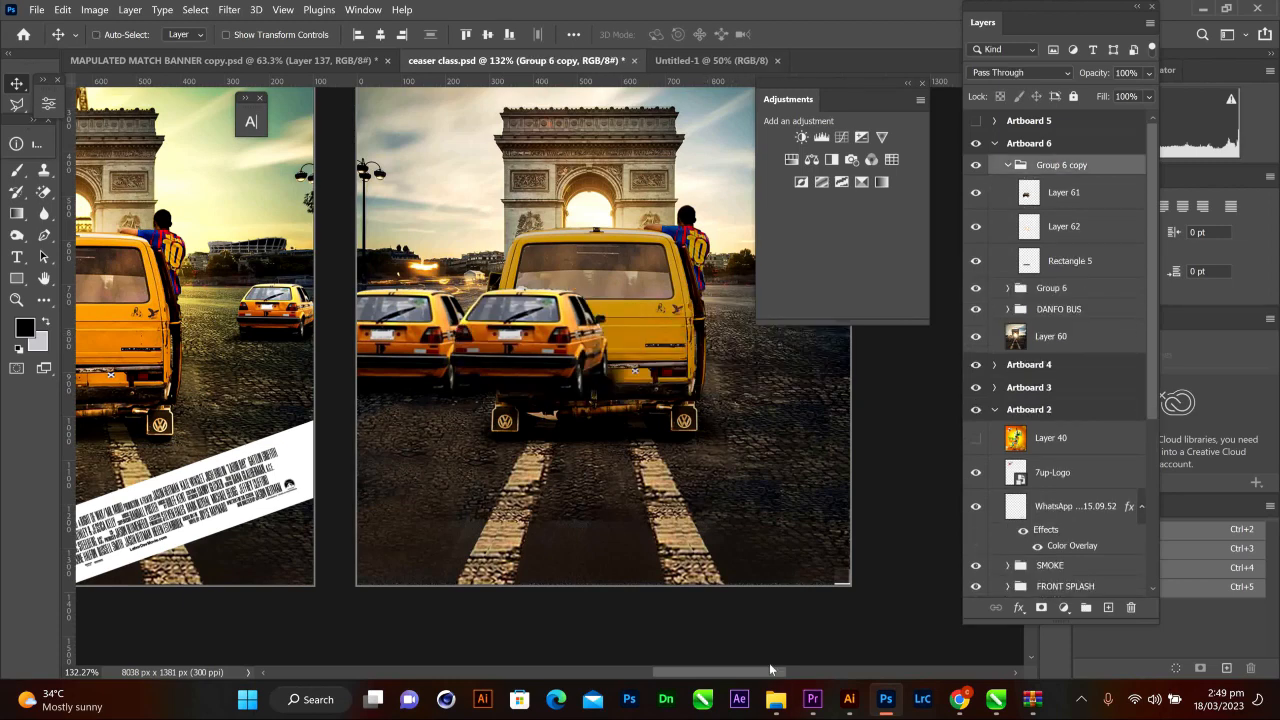
pyautogui.hscroll(-3, 745, 662)
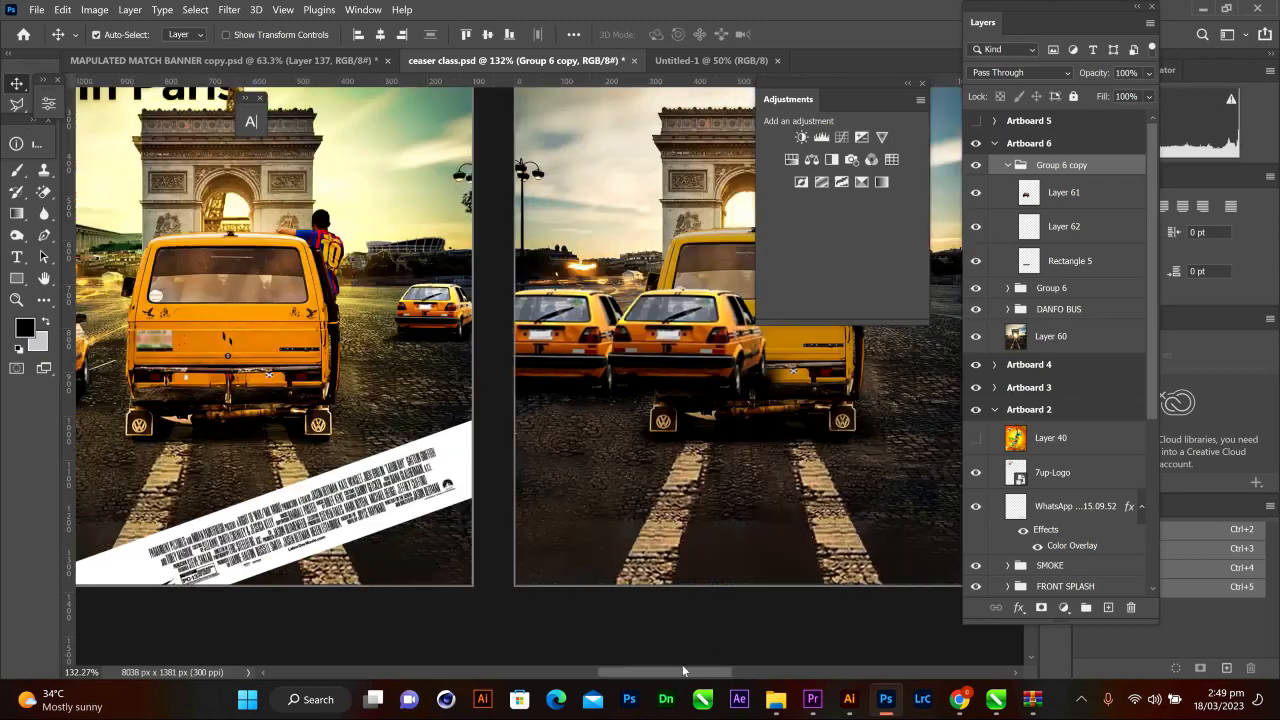
# - Move the duplicated car group off the bus to the open road on the bus's right side
pyautogui.hscroll(10, 760, 657)
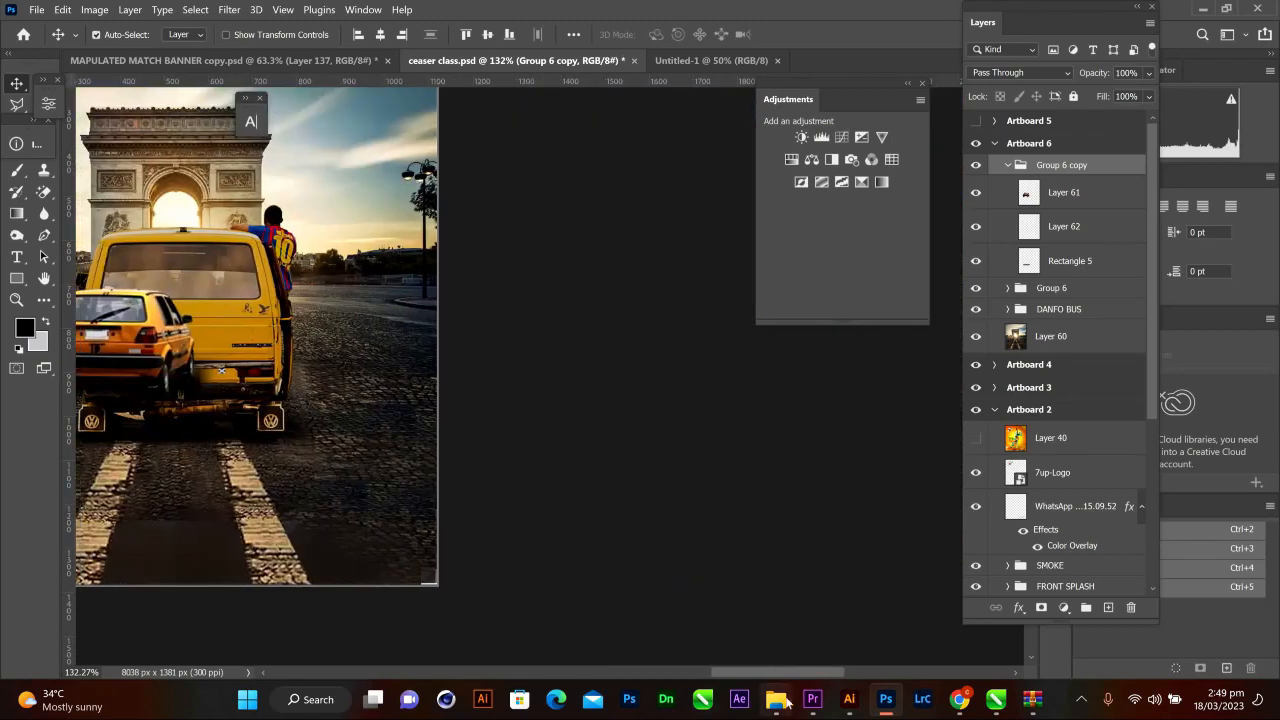
pyautogui.moveTo(786, 686)
pyautogui.moveTo(772, 672); pyautogui.dragTo(724, 679)
pyautogui.scroll(-1, 634, 256)
pyautogui.scroll(2, 600, 290)
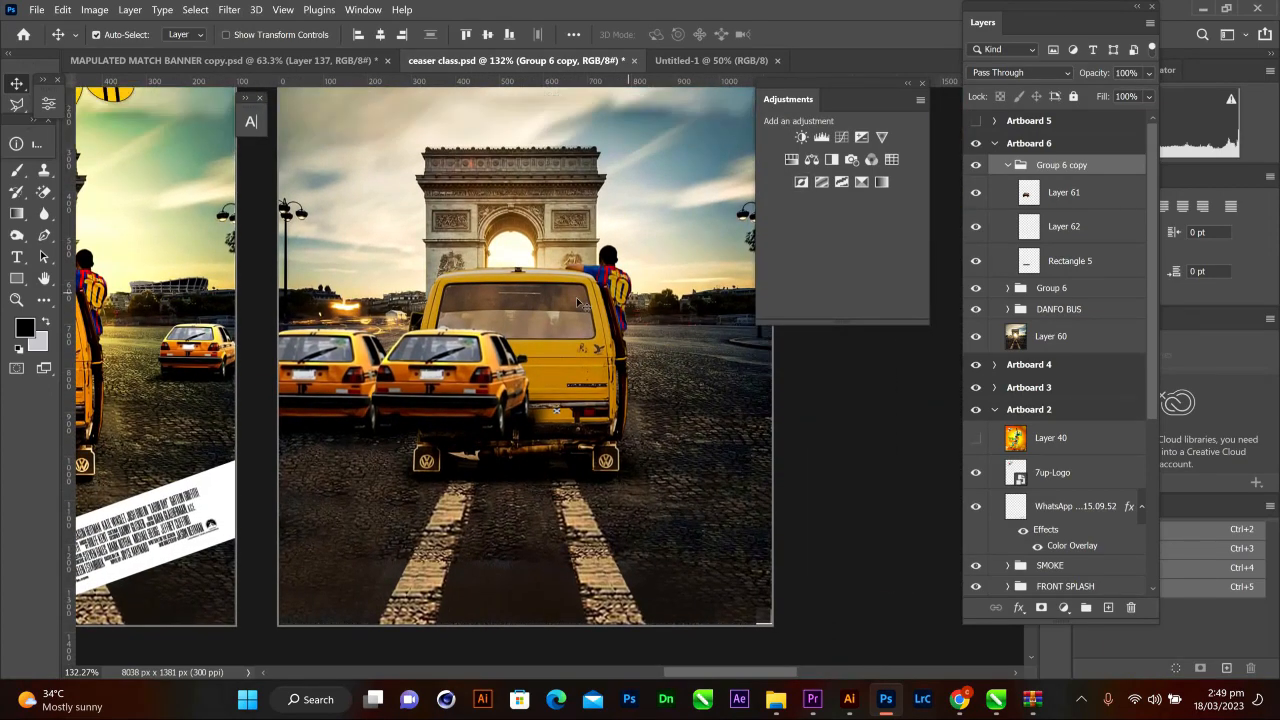
pyautogui.moveTo(446, 374); pyautogui.dragTo(699, 364)
pyautogui.press('ctrl')
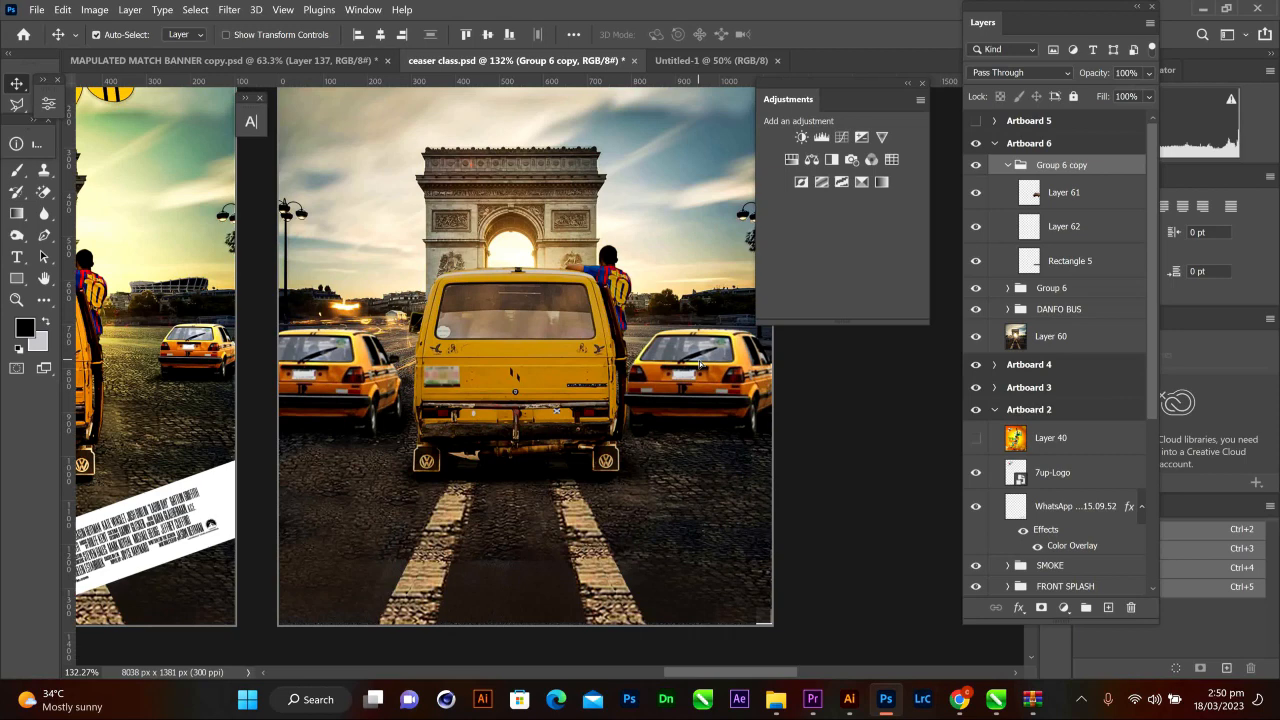
# - Scale the duplicated car group down so the car looks farther away than the one on the left
pyautogui.hotkey('ctrl', 't')
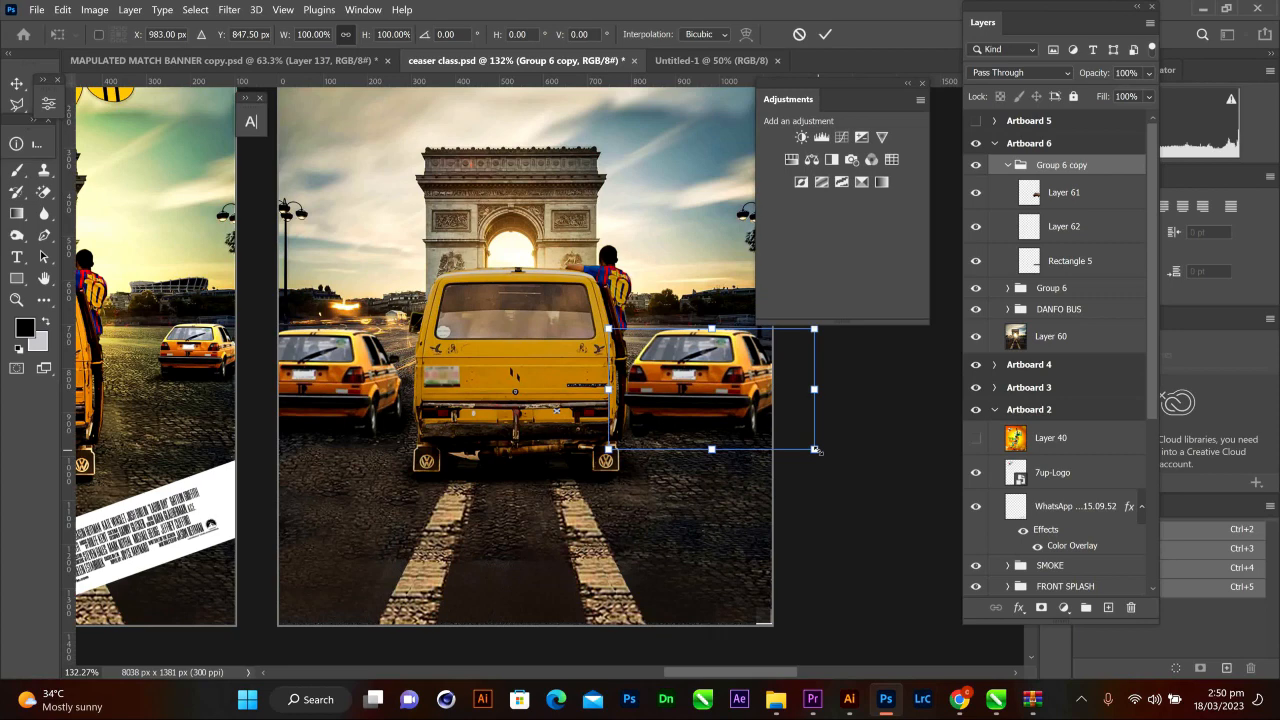
pyautogui.moveTo(817, 452); pyautogui.dragTo(787, 431)
pyautogui.moveTo(789, 435); pyautogui.dragTo(777, 427)
pyautogui.click(822, 34)
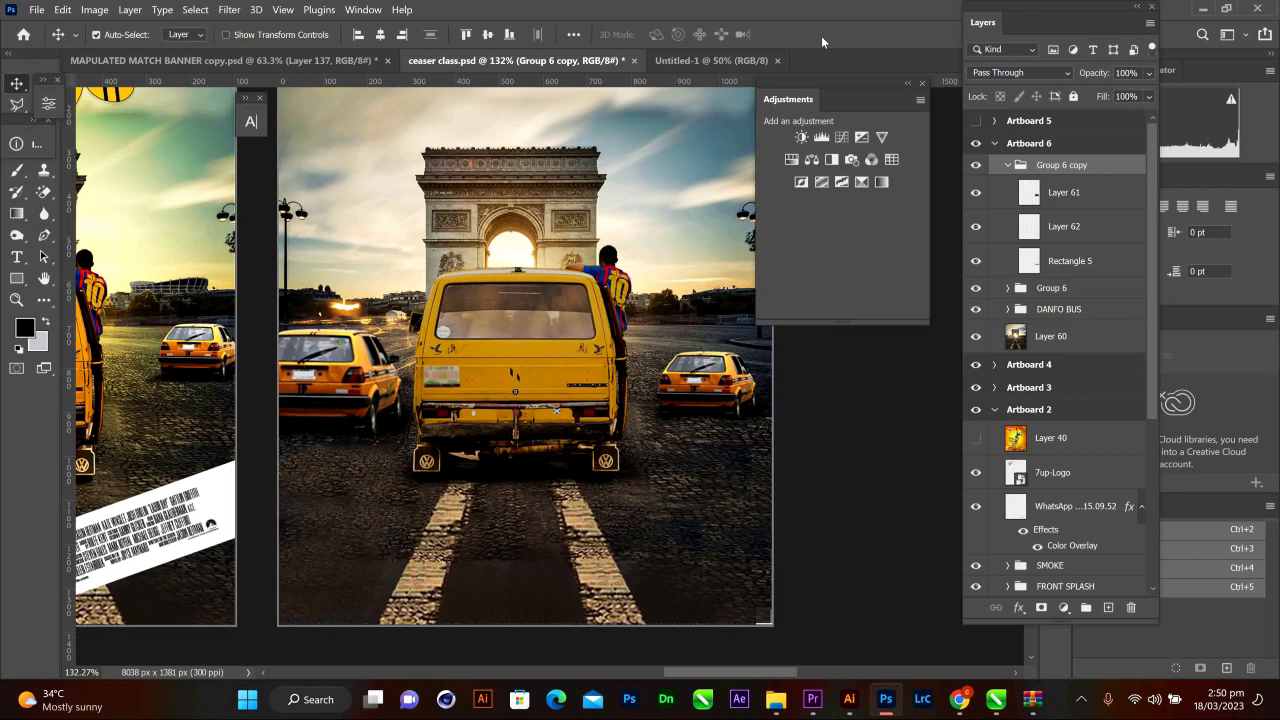
# - Nudge the scaled-down car group up and slightly right, toward the horizon beside the bus
pyautogui.hotkey('shift', 'Up')
pyautogui.hotkey('shift', 'Up')
pyautogui.hotkey('shift', 'Up')
pyautogui.hotkey('shift', 'Up')
pyautogui.hotkey('shift', 'Up')
pyautogui.hotkey('shift', 'Up')
pyautogui.hotkey('shift', 'Right')
pyautogui.hotkey('shift', 'Right')
pyautogui.hotkey('shift', 'Up')
pyautogui.hotkey('shift', 'Up')
pyautogui.hotkey('shift', 'Right')
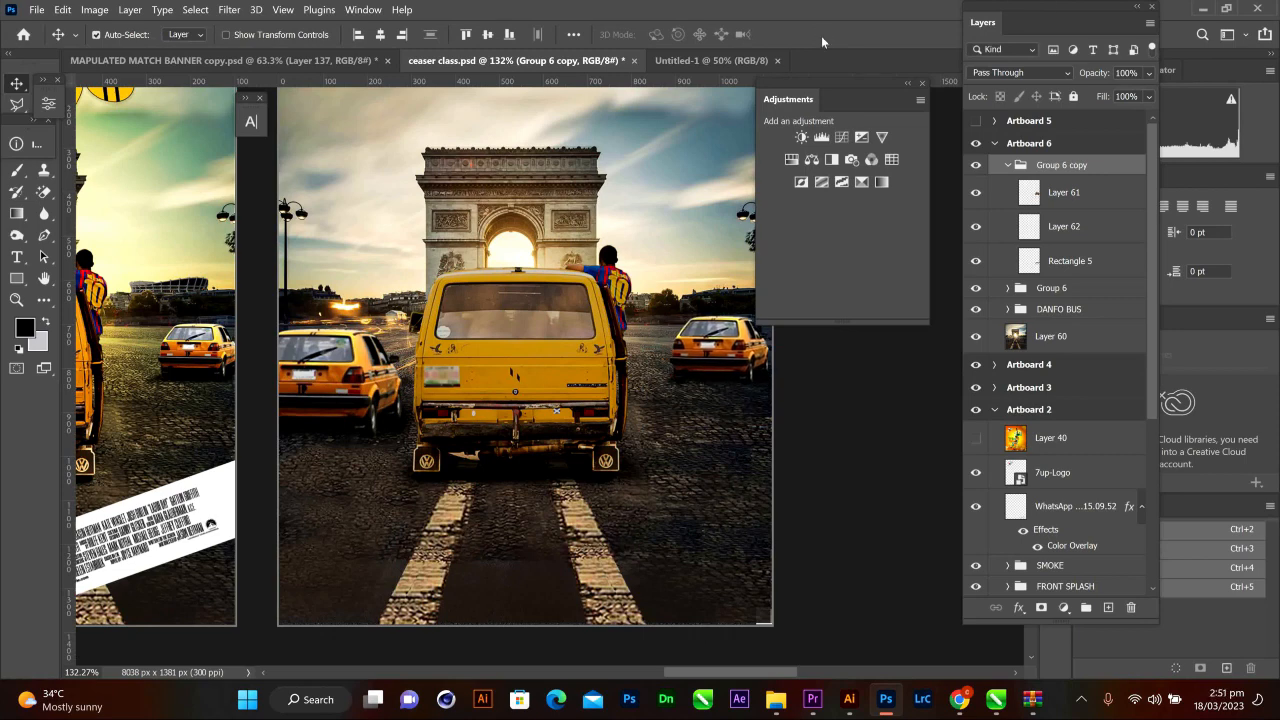
pyautogui.hotkey('shift', 'Left')
pyautogui.hotkey('shift', 'Left')
pyautogui.hotkey('shift', 'Right')
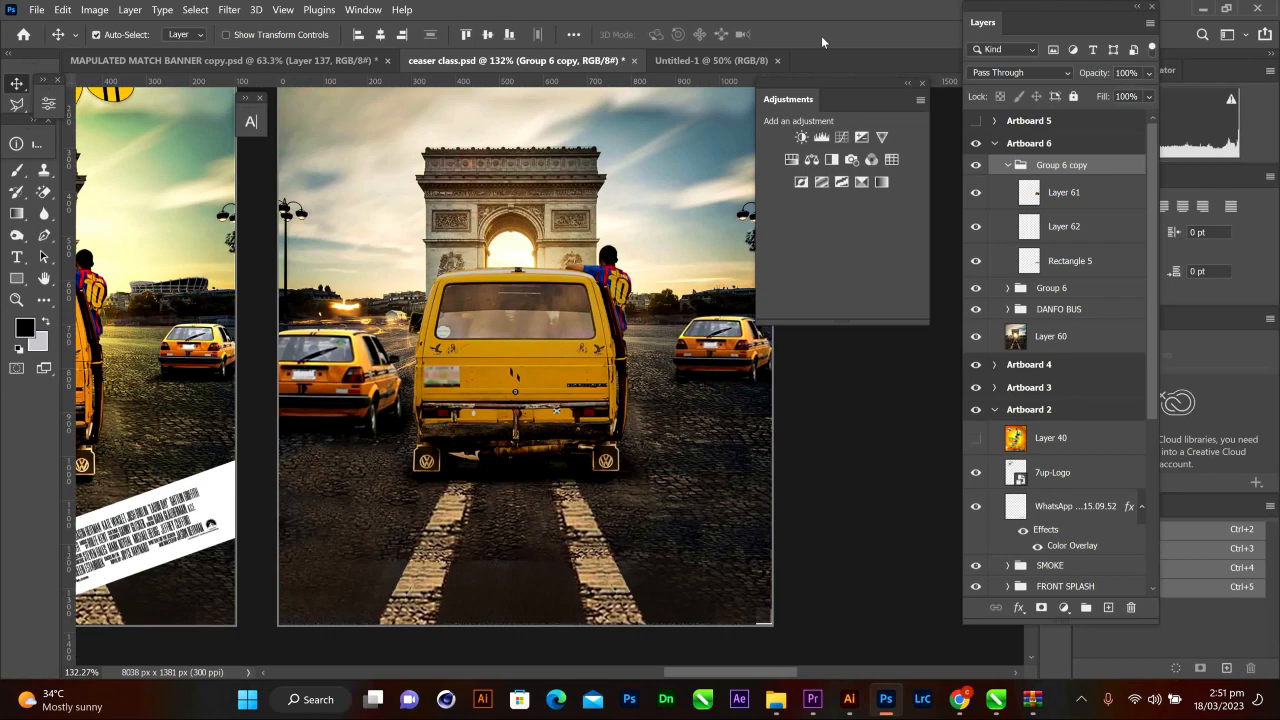
# - Scale the right-hand car group down further to 83.62% of its size
pyautogui.hotkey('ctrl', 't')
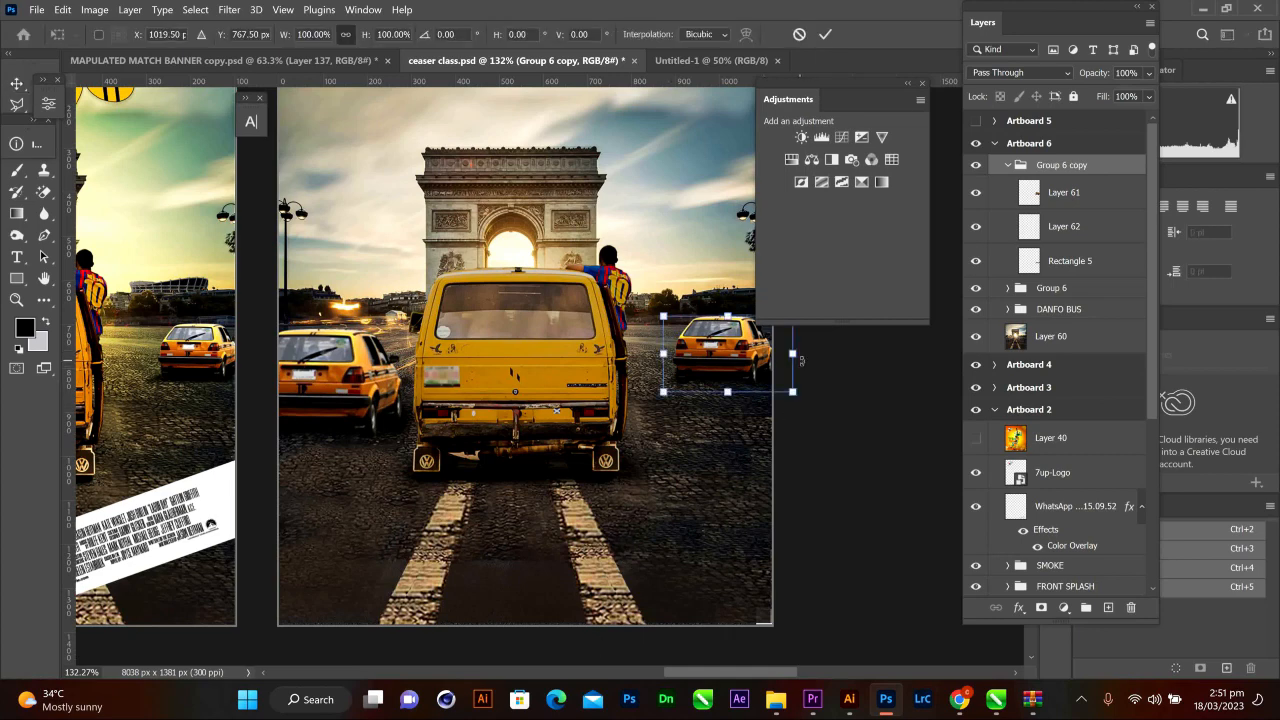
pyautogui.moveTo(793, 353); pyautogui.dragTo(771, 353)
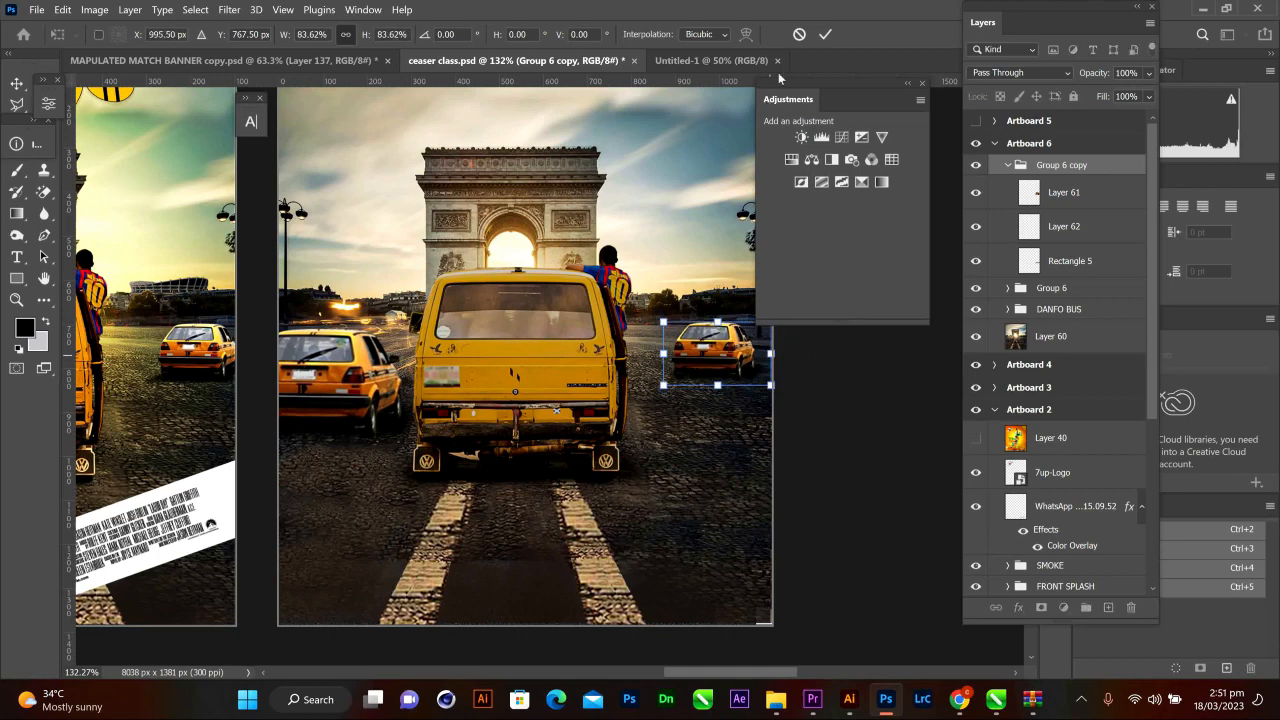
pyautogui.click(824, 34)
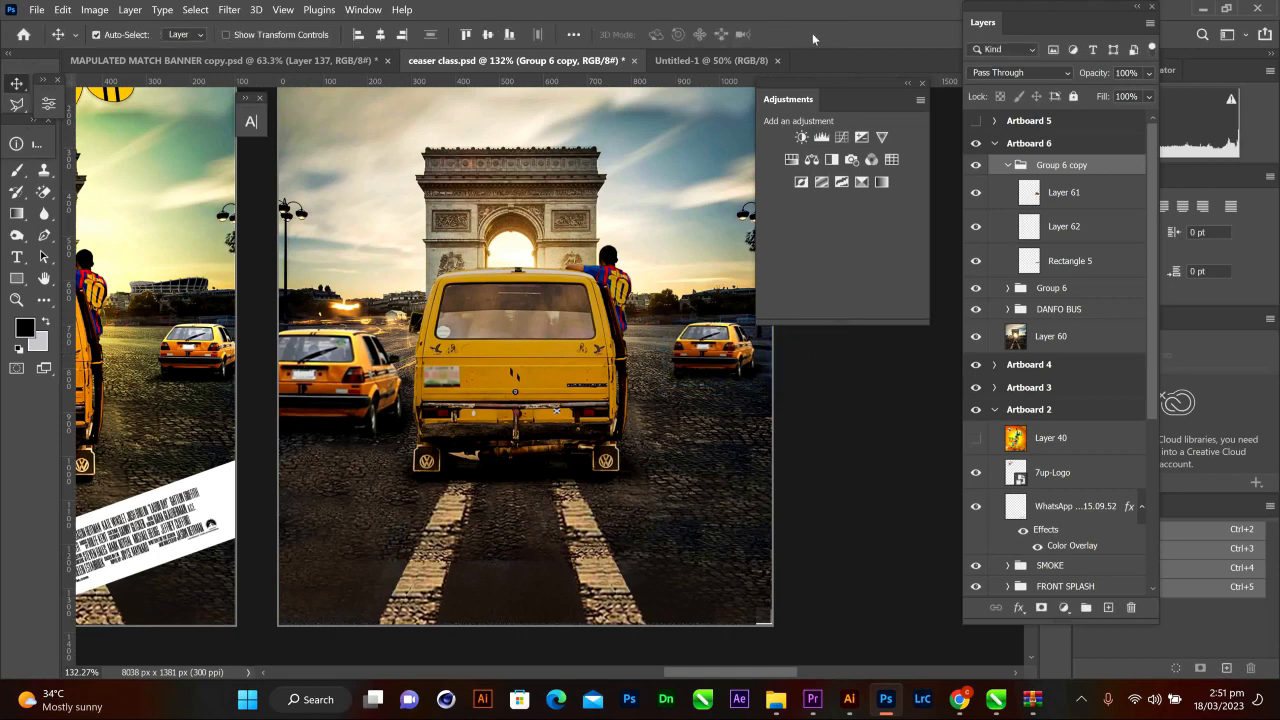
# - Nudge the right-hand car group left toward the bus and slightly down on the road
pyautogui.press('Left')
pyautogui.press('Left')
pyautogui.press('Left')
pyautogui.press('Left')
pyautogui.press('Left')
pyautogui.press('Left')
pyautogui.press('Left')
pyautogui.press('Left')
pyautogui.press('Left')
pyautogui.press('Left')
pyautogui.press('Down')
pyautogui.press('Down')
pyautogui.press('Down')
pyautogui.press('Down')
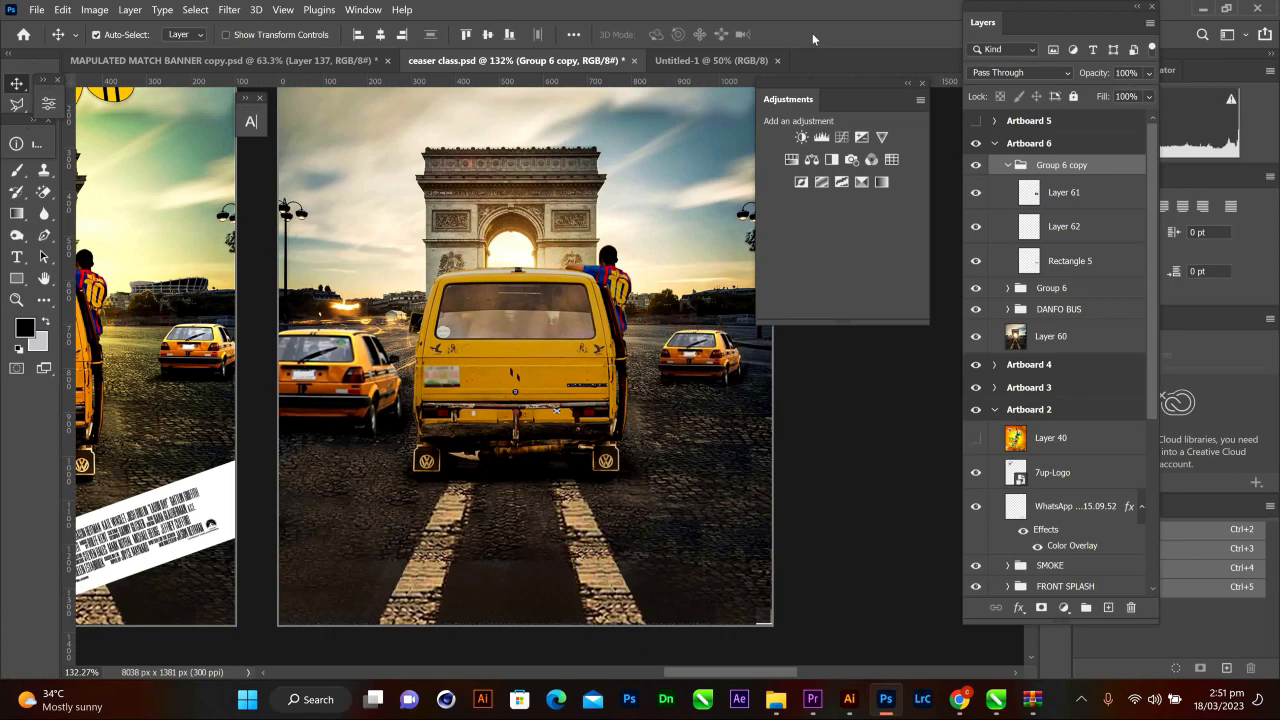
# - Set the opacity of the Rectangle 5 shadow in Group 6 copy to 100%
pyautogui.click(1056, 238)
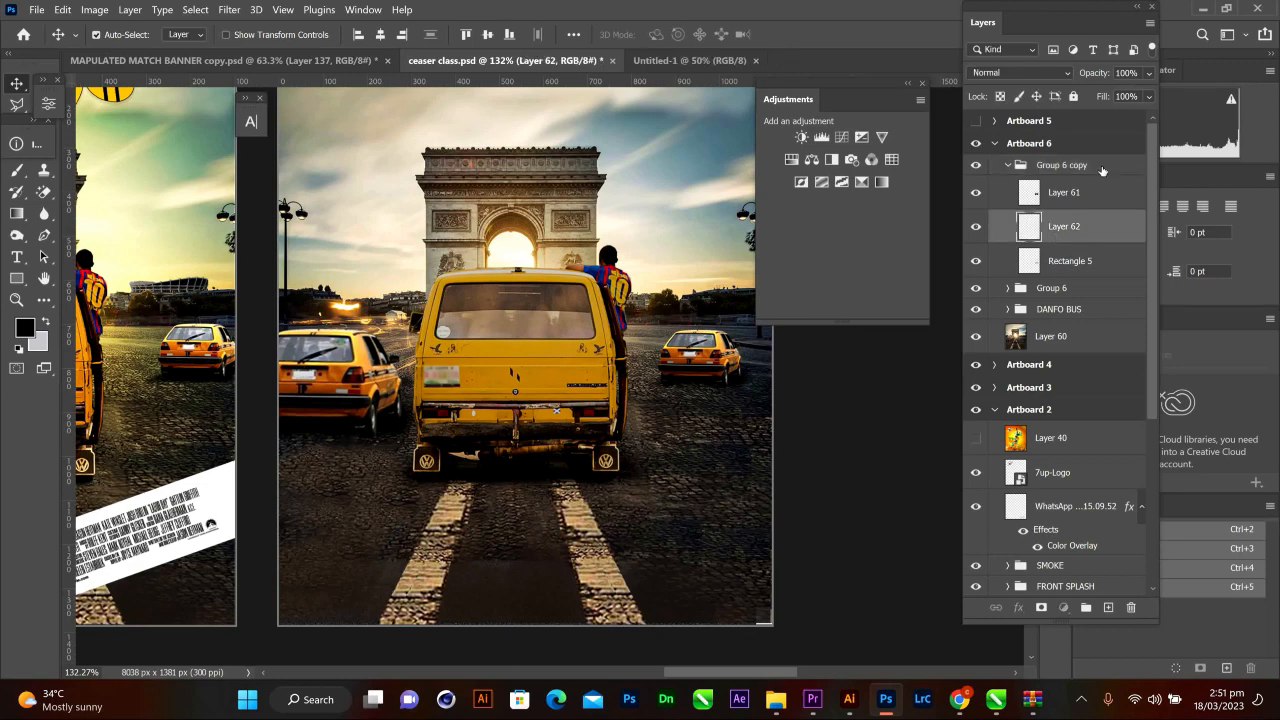
pyautogui.click(1090, 261)
pyautogui.click(1149, 74)
pyautogui.moveTo(1137, 94); pyautogui.dragTo(1161, 96)
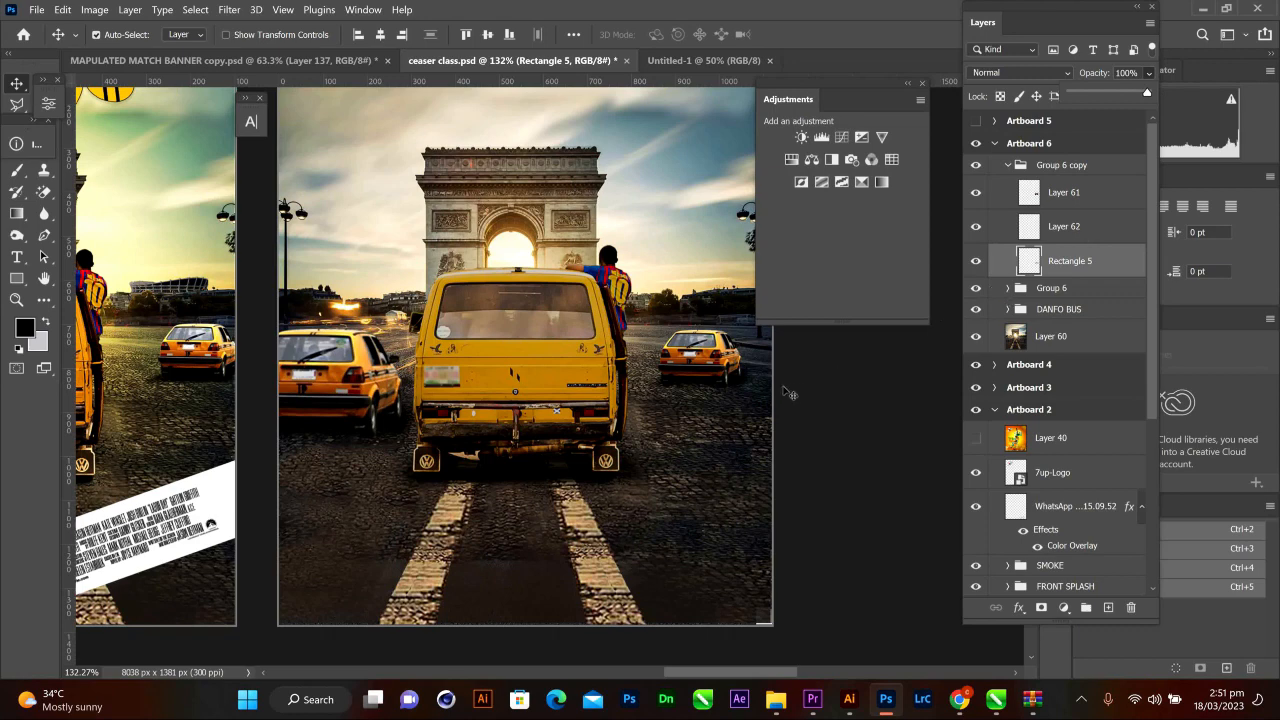
# - Reshape the Rectangle 5 shadow under the right-hand car to about 86% width and 117% height
pyautogui.click(1066, 264)
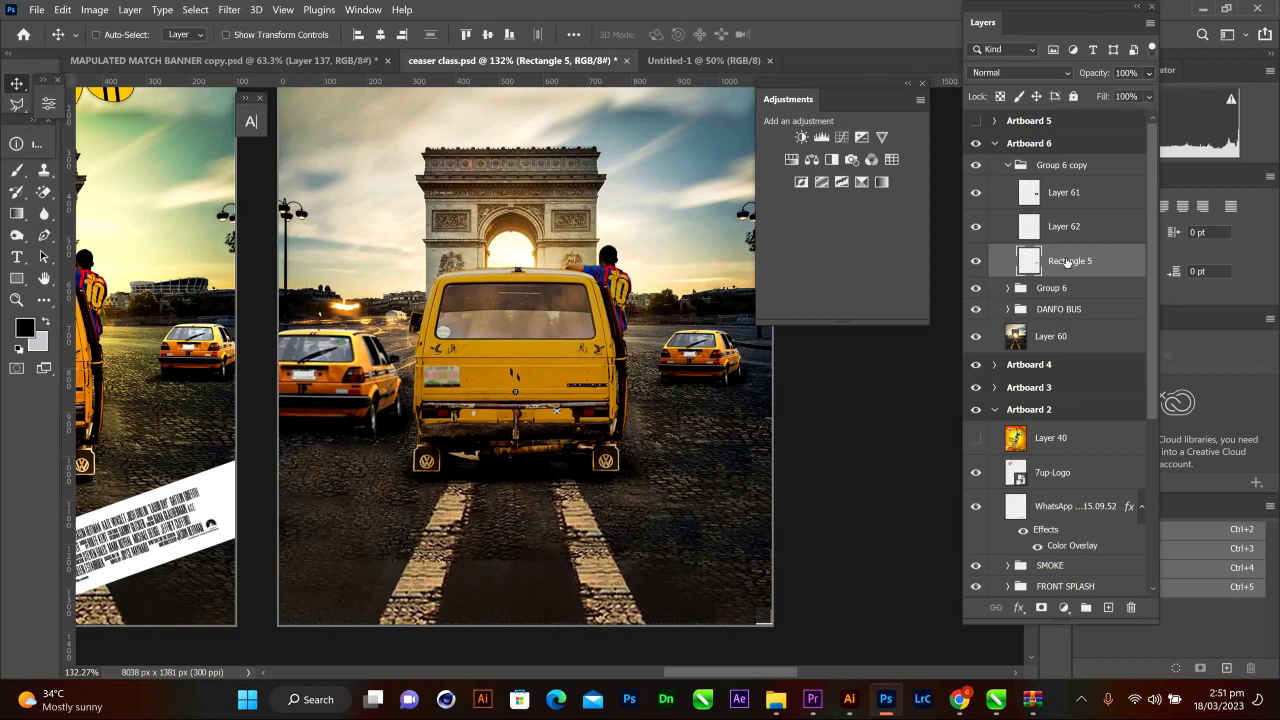
pyautogui.hotkey('ctrl', 't')
pyautogui.moveTo(704, 393); pyautogui.dragTo(705, 397)
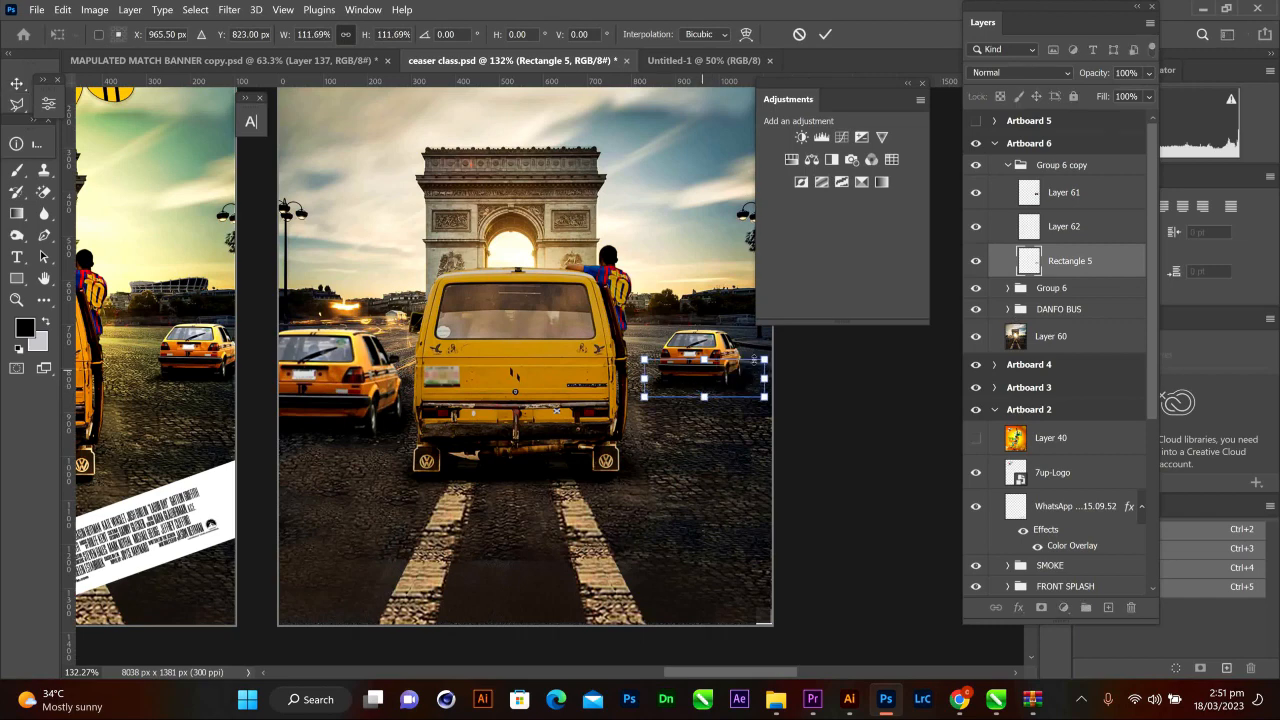
pyautogui.moveTo(763, 379); pyautogui.dragTo(728, 380)
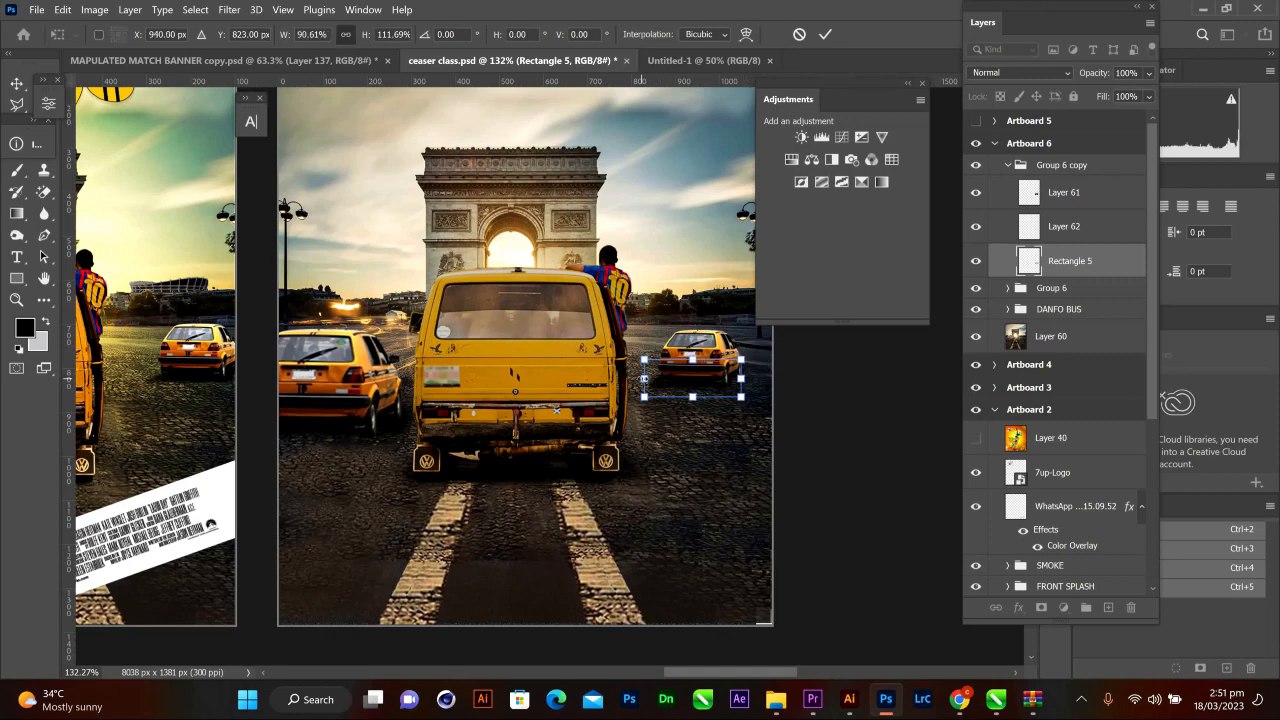
pyautogui.moveTo(644, 379); pyautogui.dragTo(694, 399)
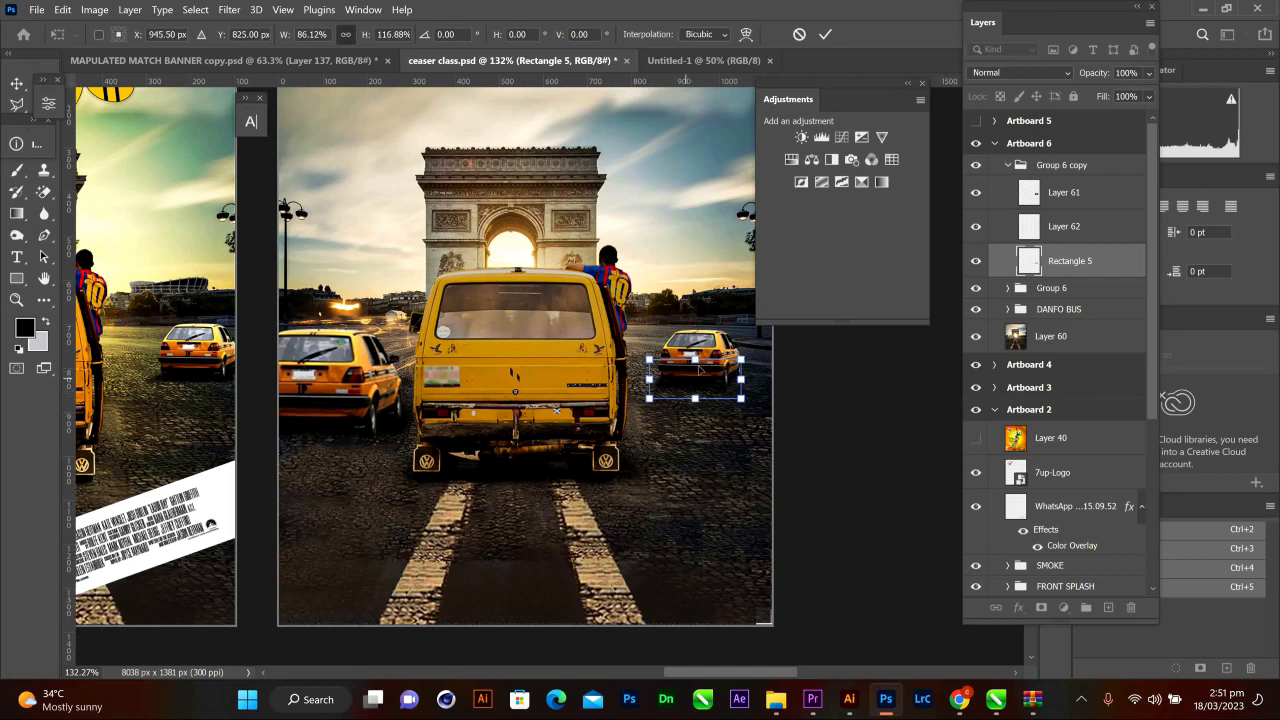
pyautogui.click(824, 34)
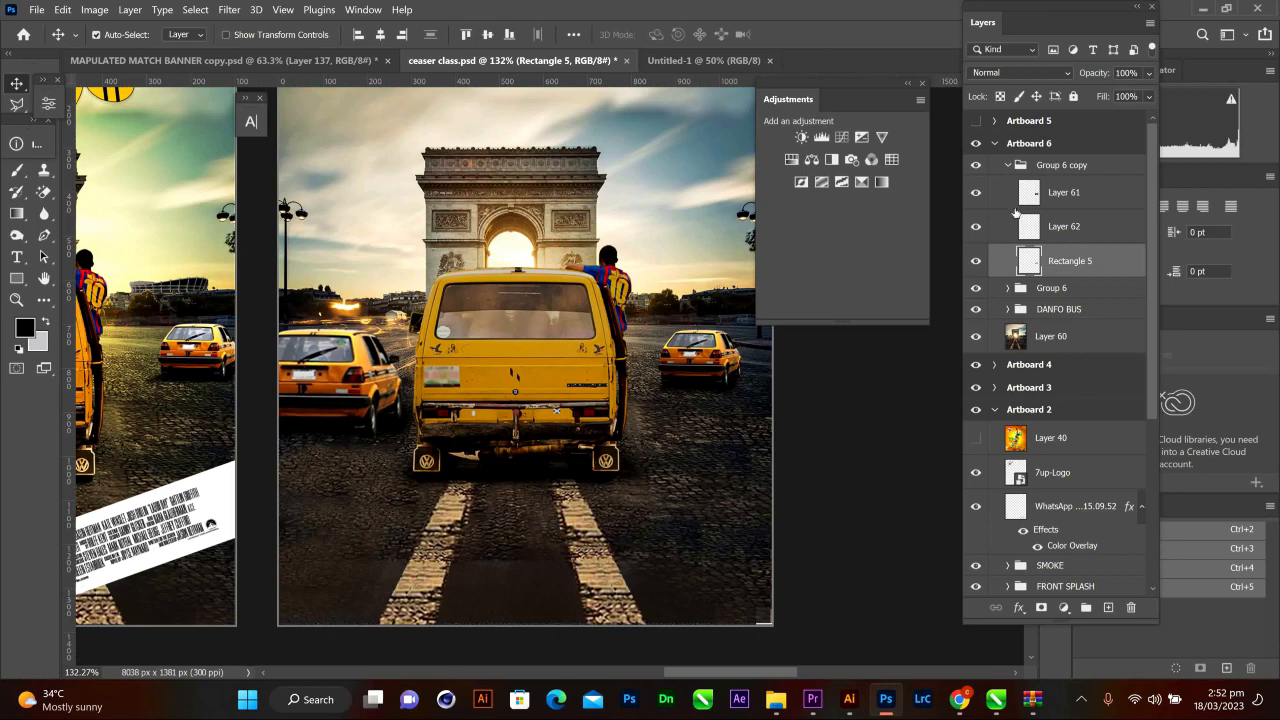
# - Collapse Artboard 6 and compare the whole composite with the finished poster beside it
pyautogui.click(993, 145)
pyautogui.click(994, 146)
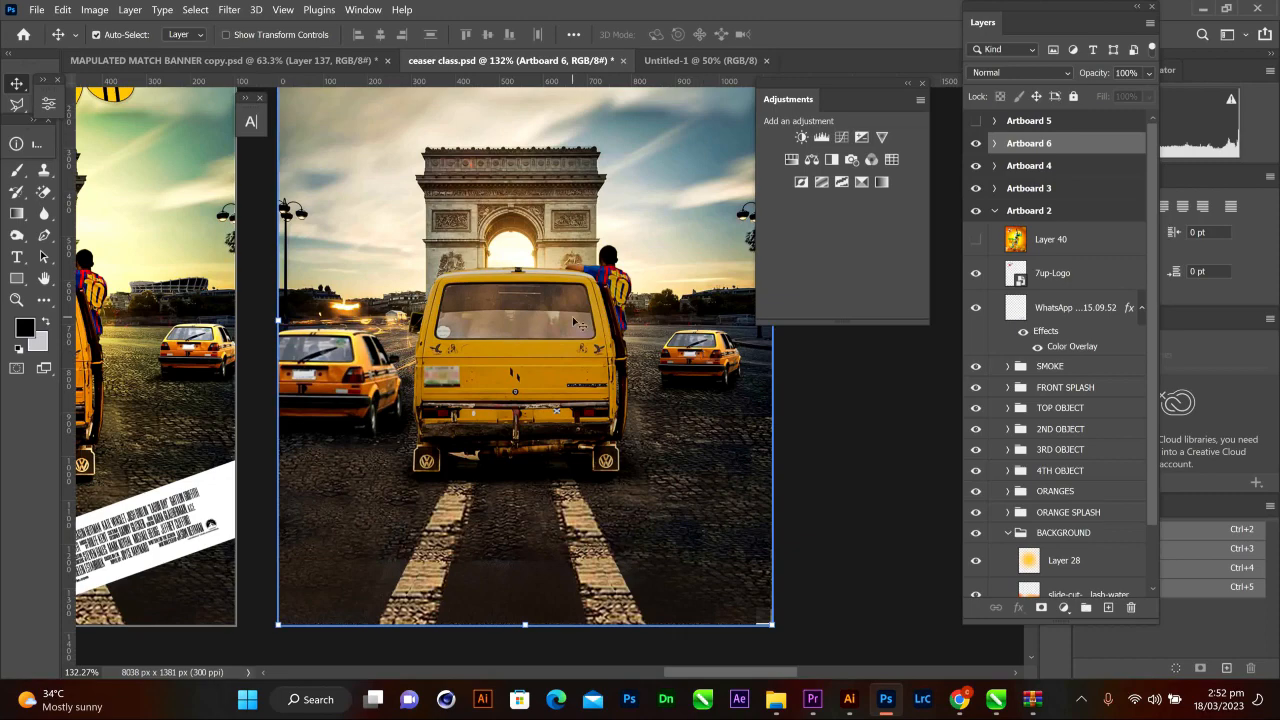
pyautogui.scroll(-3, 410, 278)
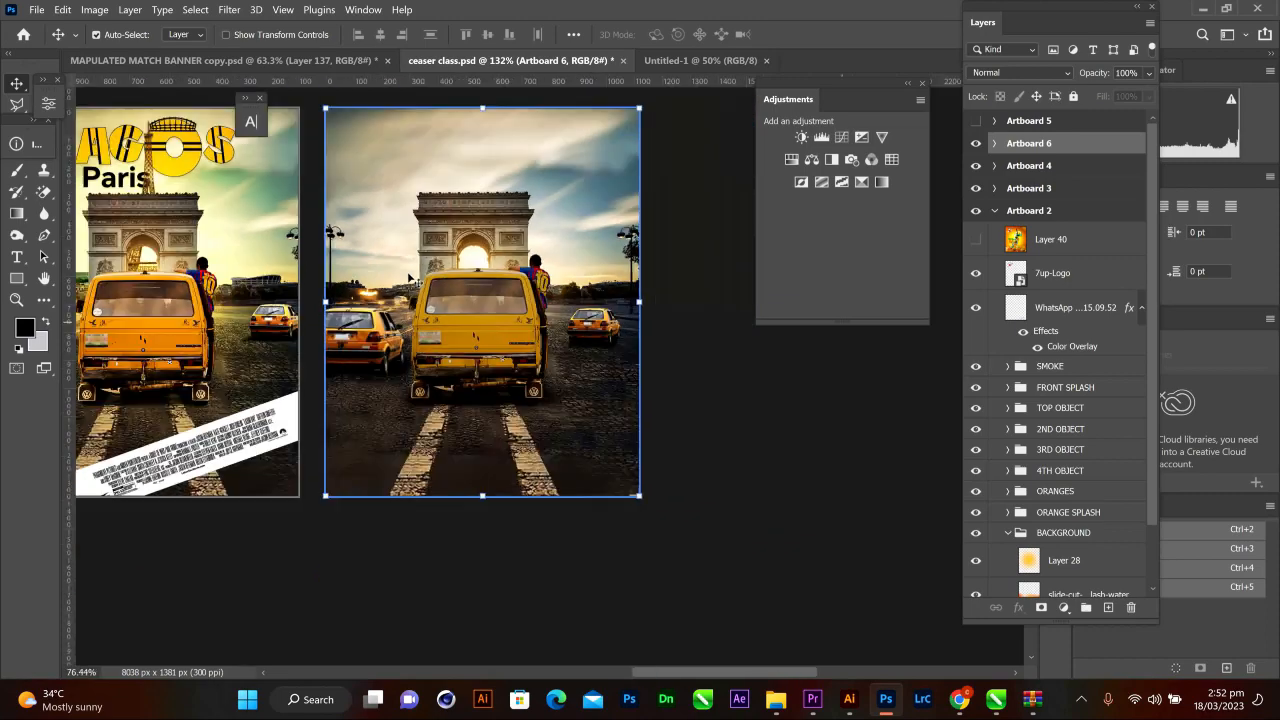
pyautogui.scroll(4, 410, 278)
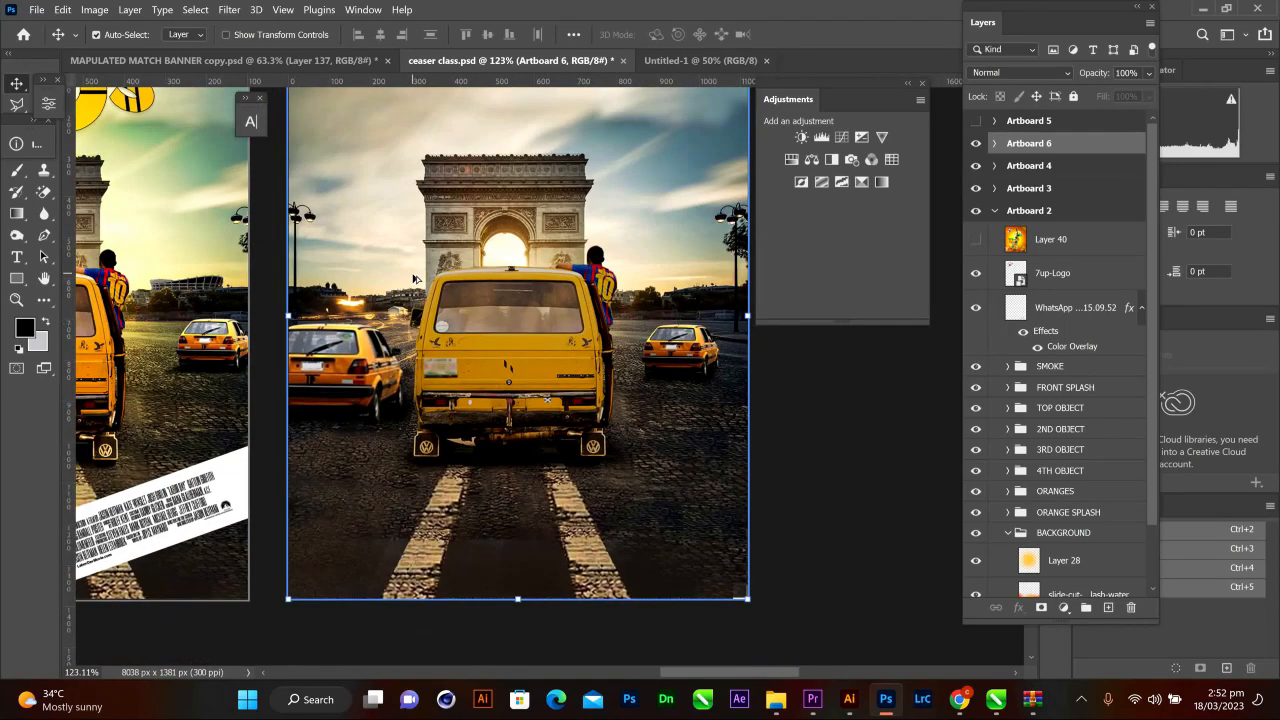
# - Select the National-Arts-Theatre-Lagos layer in Artboard 4 and collapse the VOLCWAGON copy and BUS groups
pyautogui.click(547, 398)
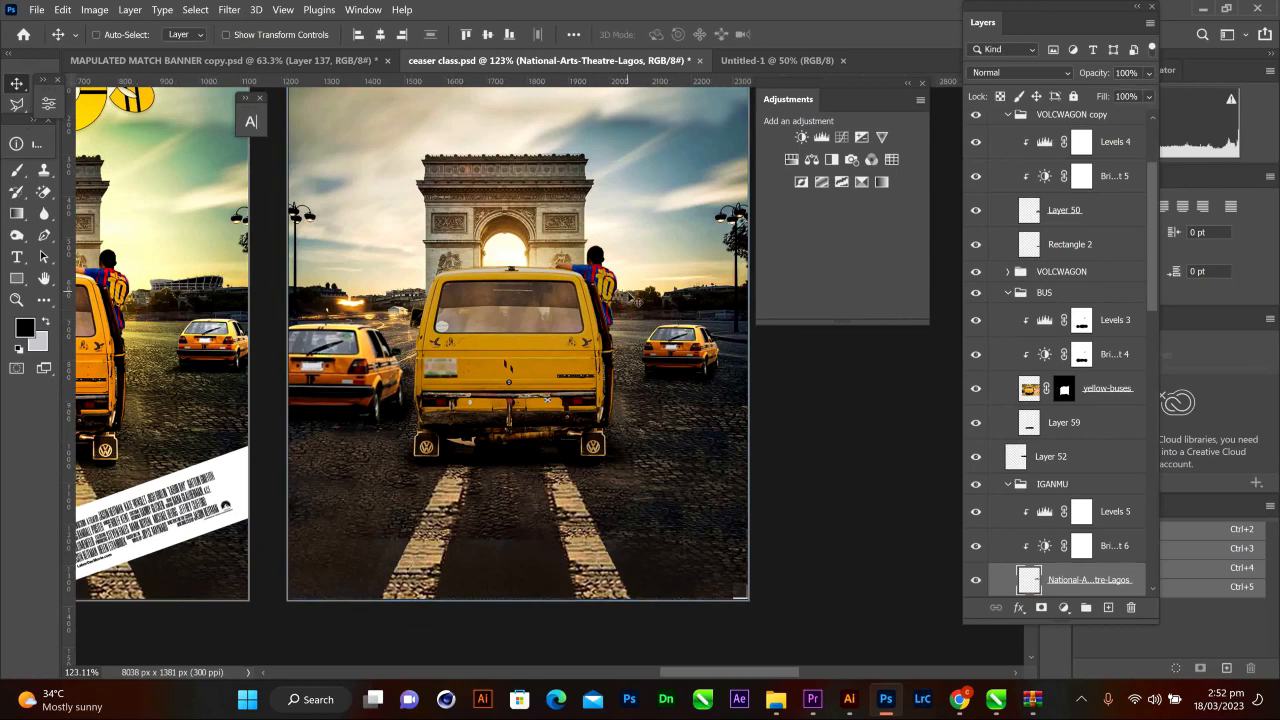
pyautogui.moveTo(688, 676); pyautogui.dragTo(695, 675)
pyautogui.scroll(2, 545, 245)
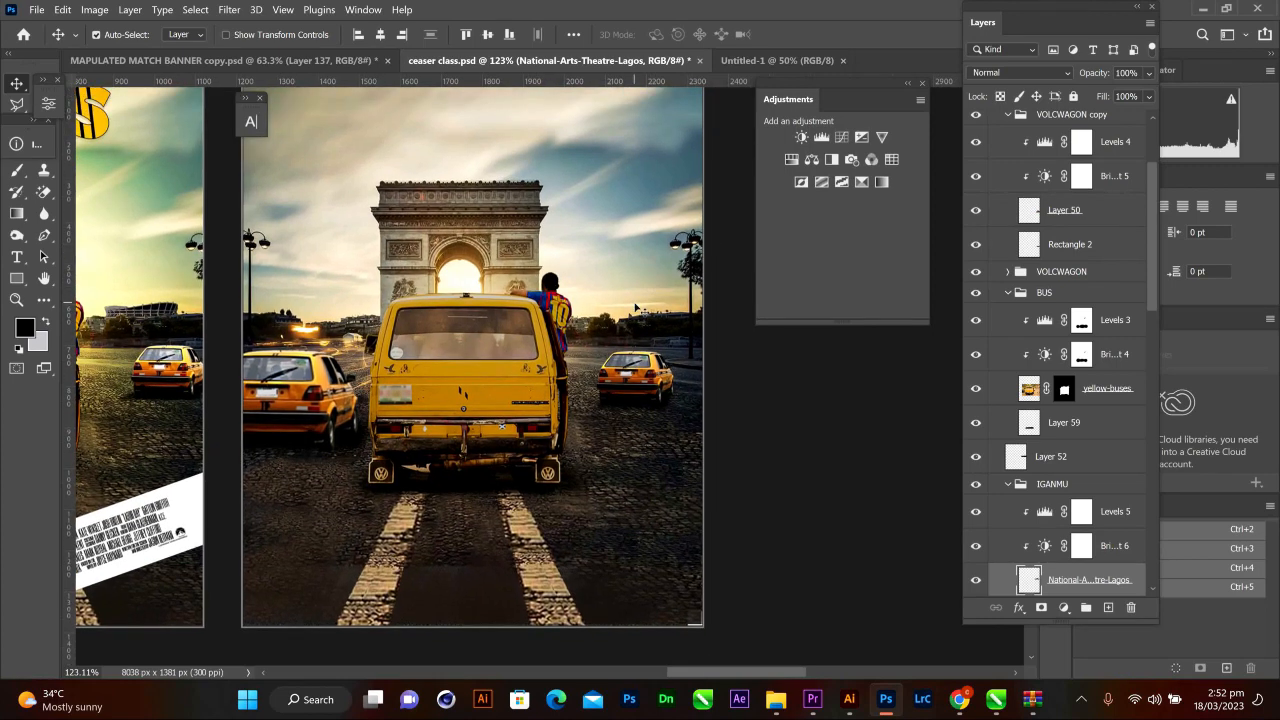
pyautogui.scroll(2, 640, 310)
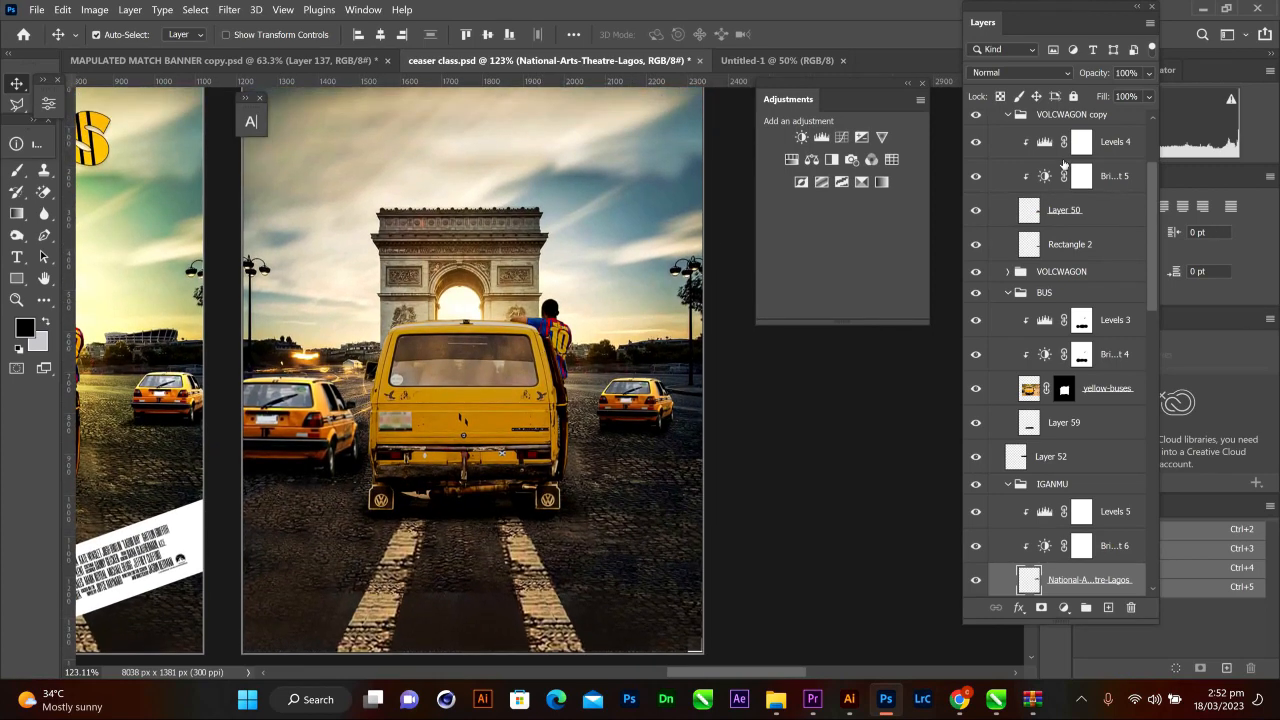
pyautogui.scroll(3, 1006, 242)
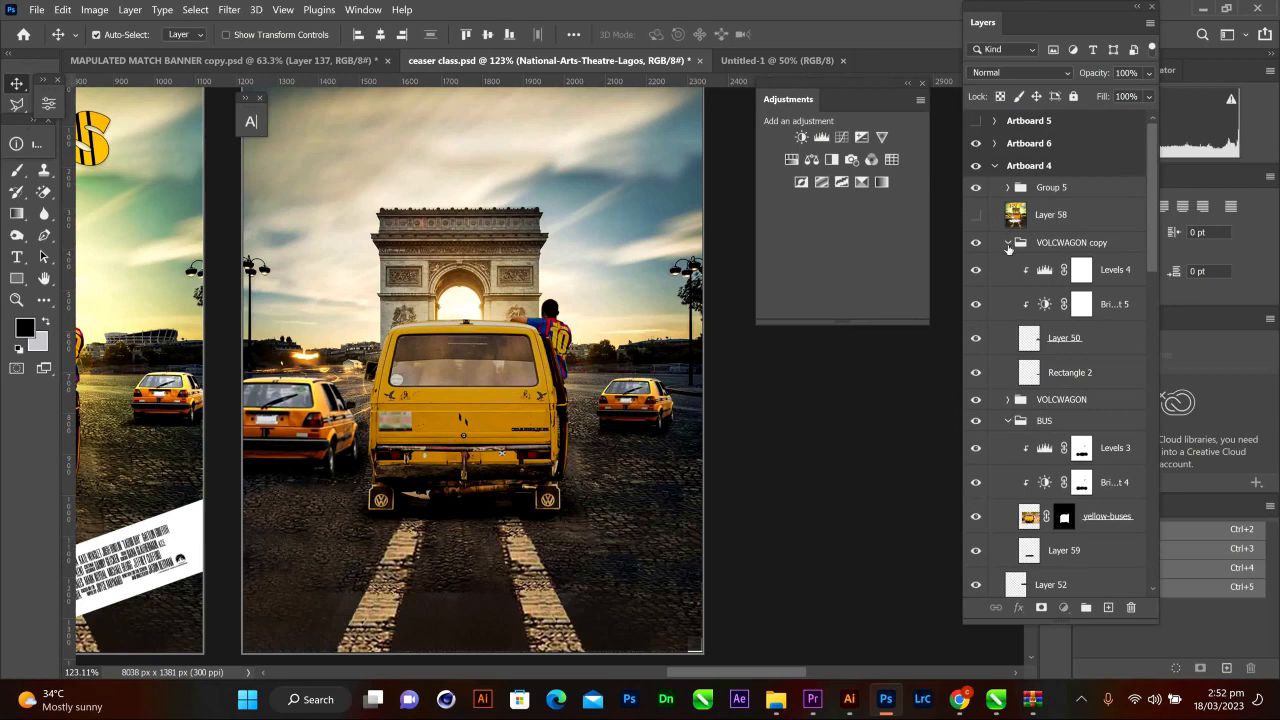
pyautogui.click(1007, 243)
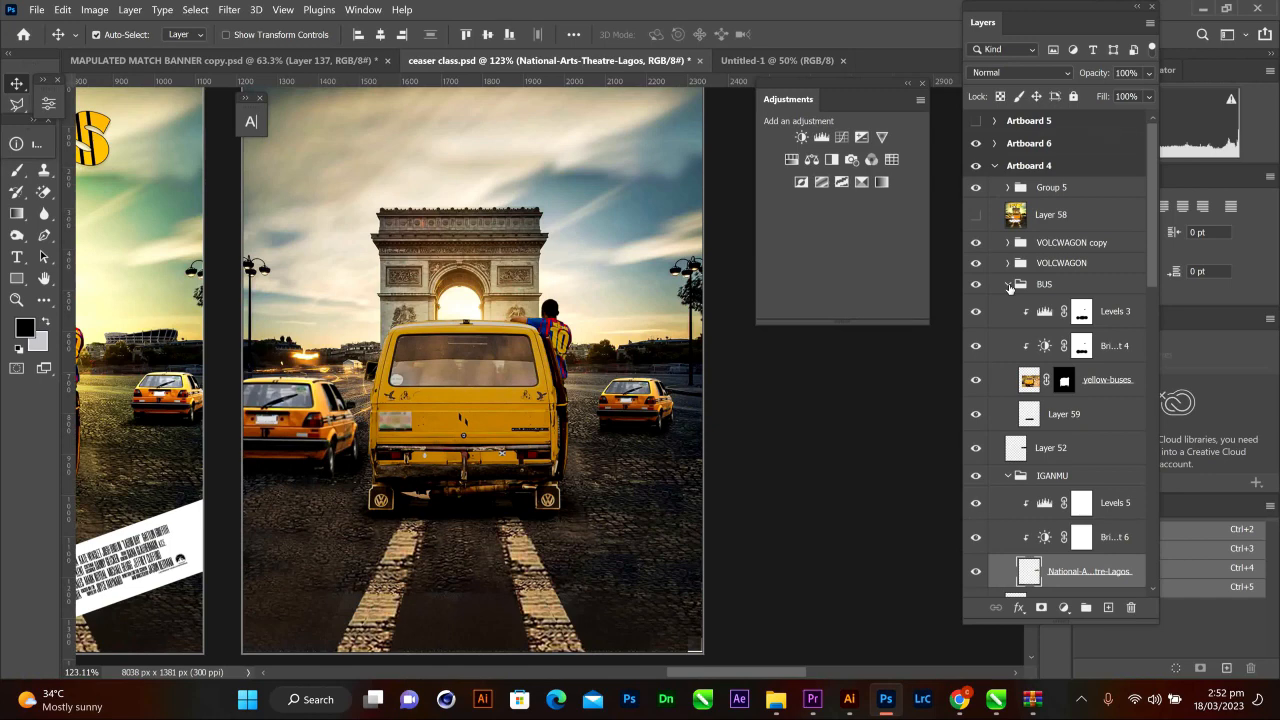
pyautogui.click(1008, 285)
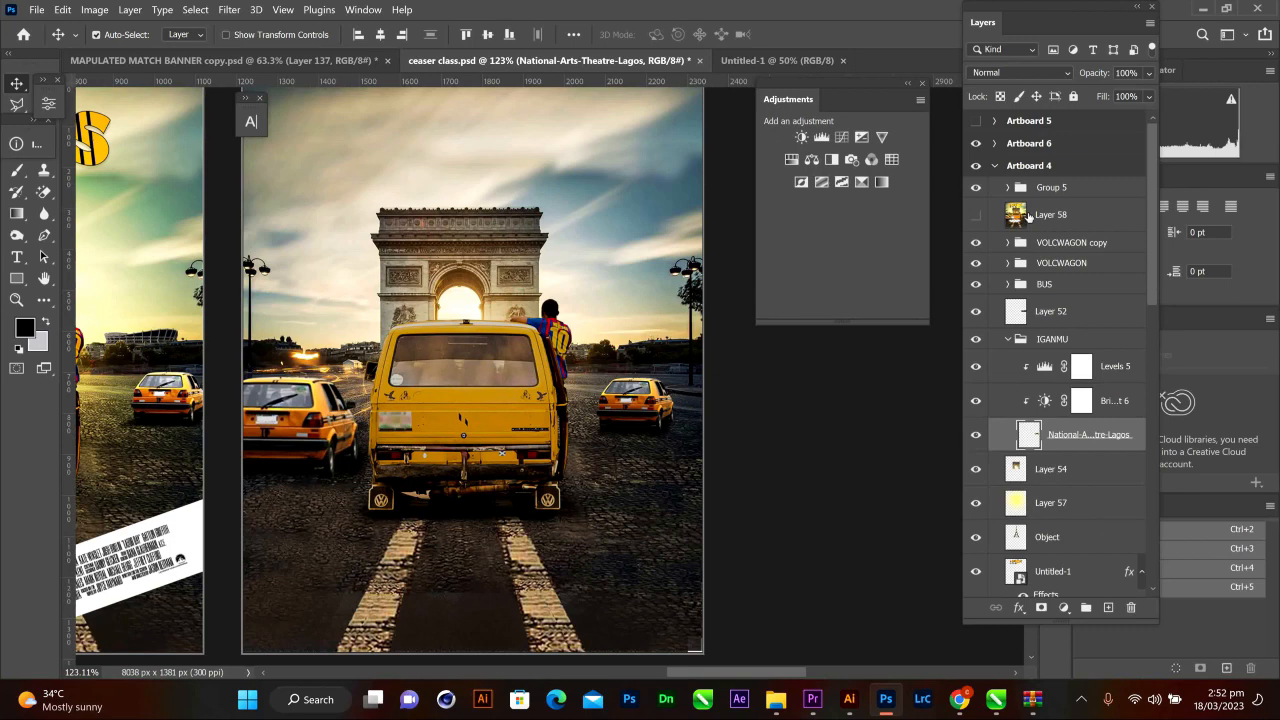
# - Paste the National Arts Theatre layer above Group 6 copy in Artboard 6 and place it in the sky above the right-hand car
pyautogui.click(513, 220)
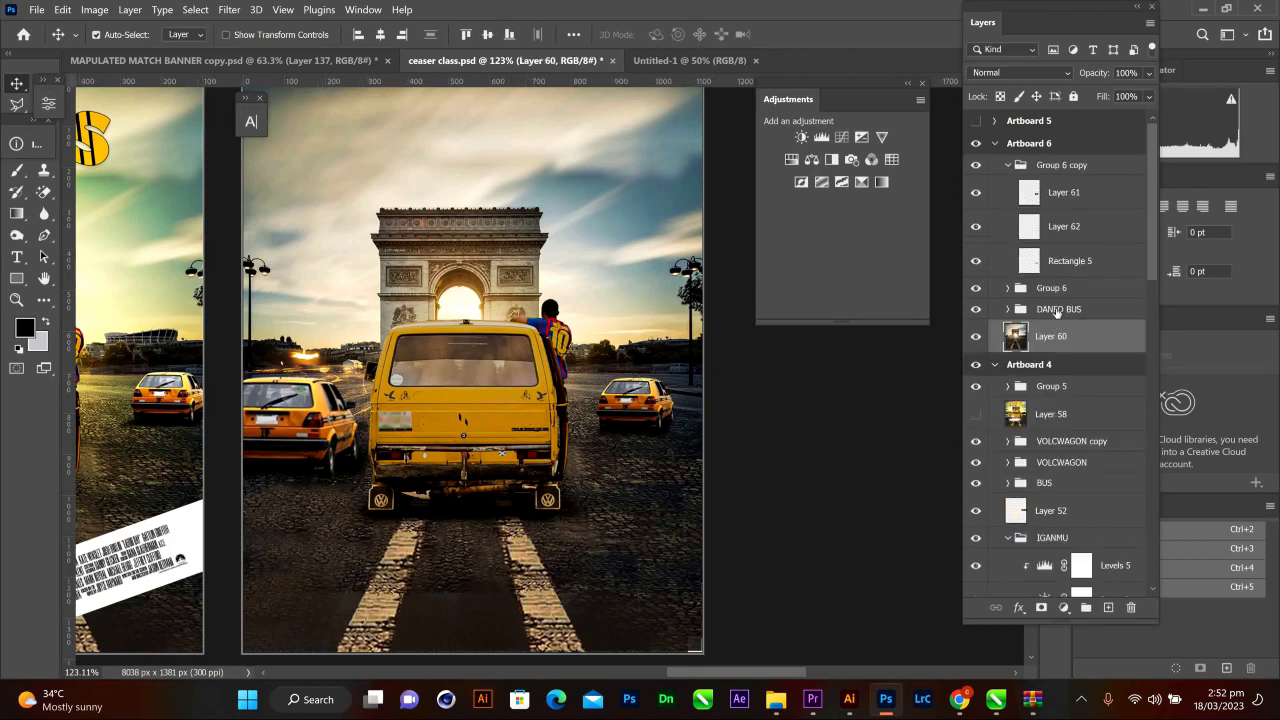
pyautogui.click(1016, 172)
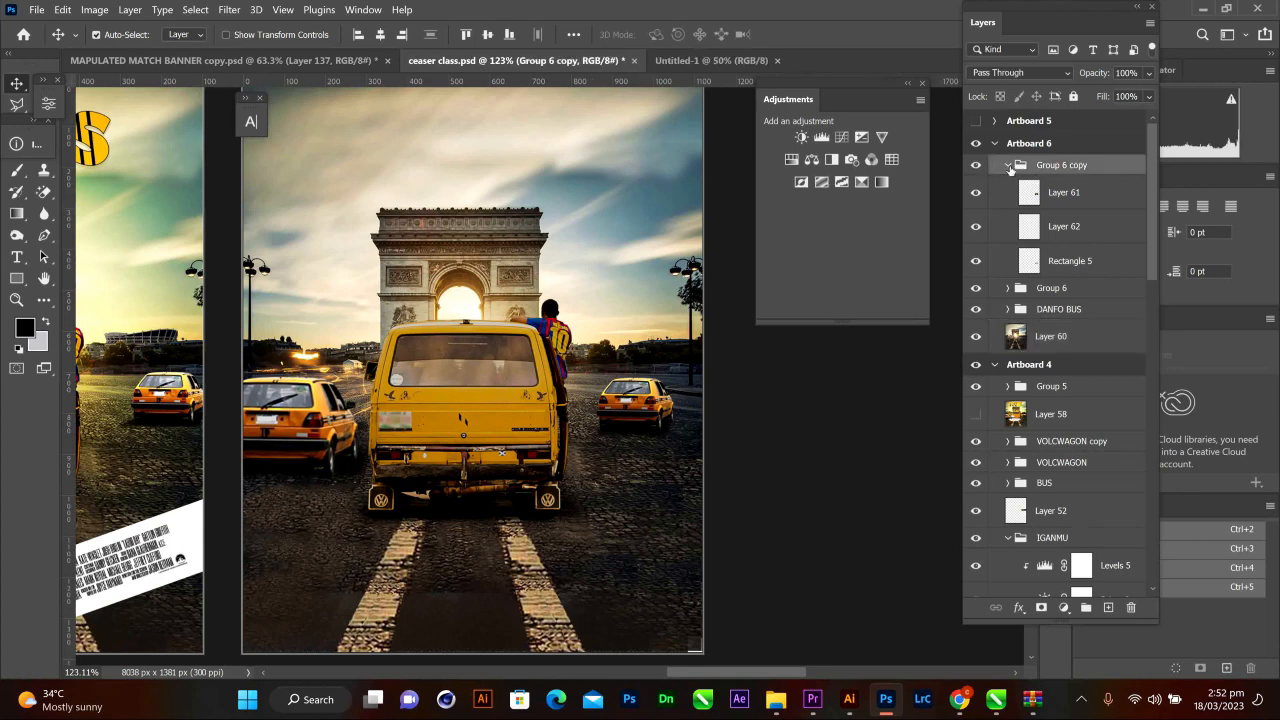
pyautogui.click(1008, 166)
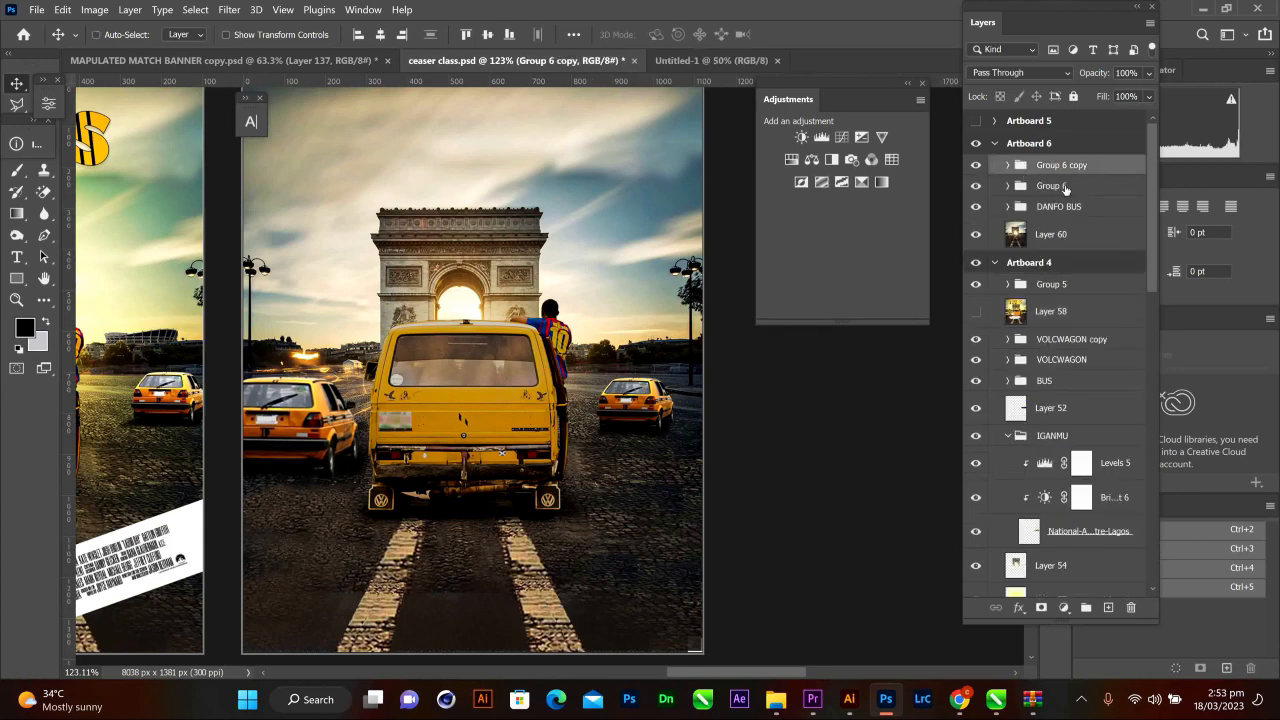
pyautogui.hotkey('ctrl', 'v')
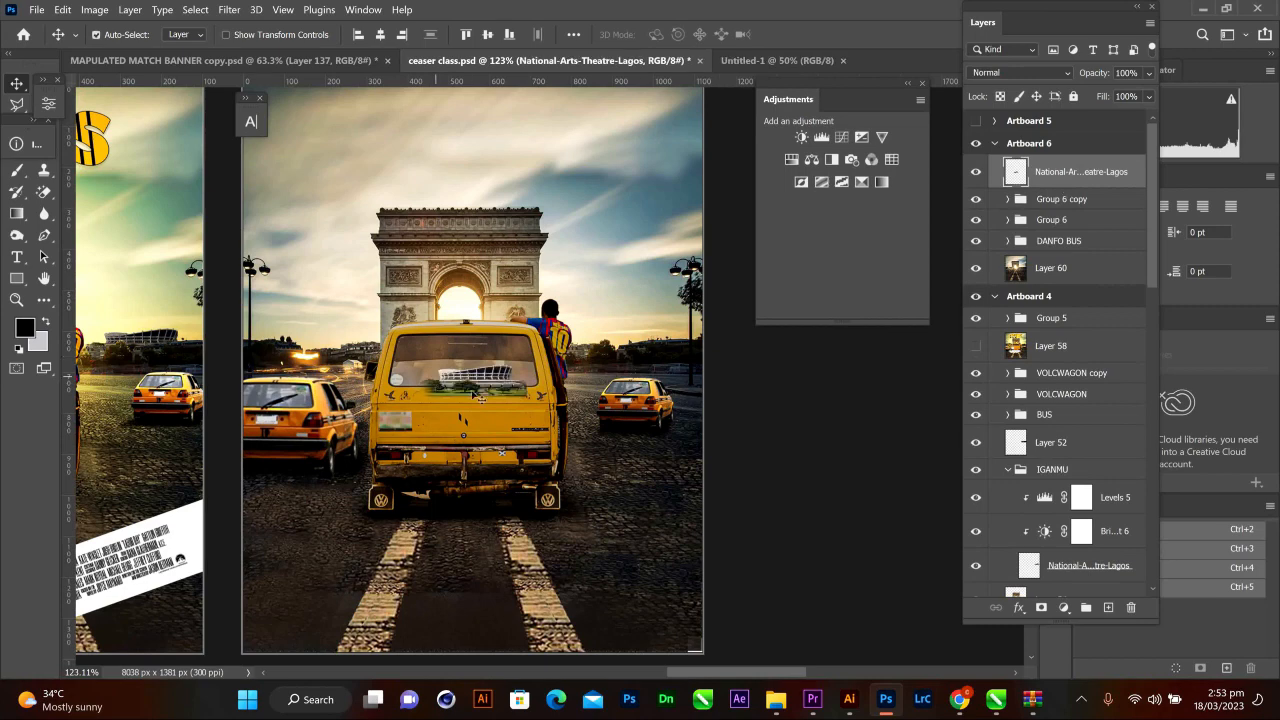
pyautogui.moveTo(478, 397); pyautogui.dragTo(651, 312)
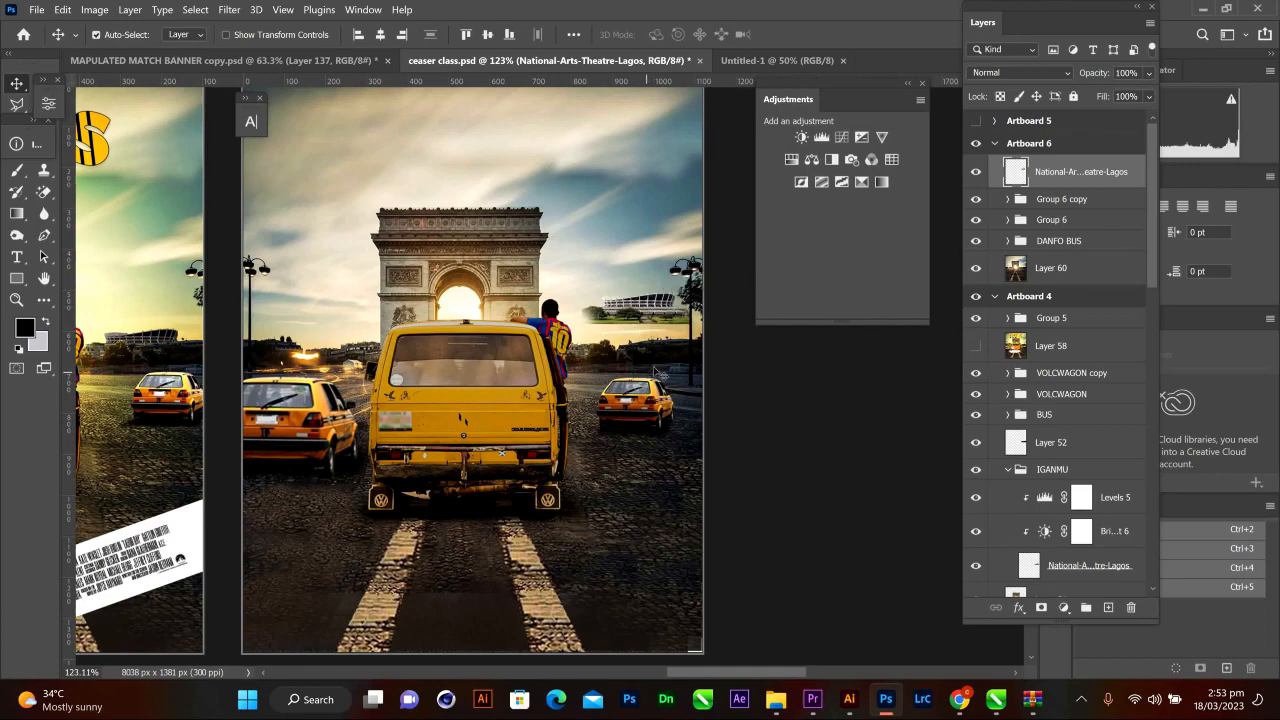
# - Select the background Layer 60 and move the floating adjustment bar clear of the selection tools
pyautogui.scroll(8, 659, 349)
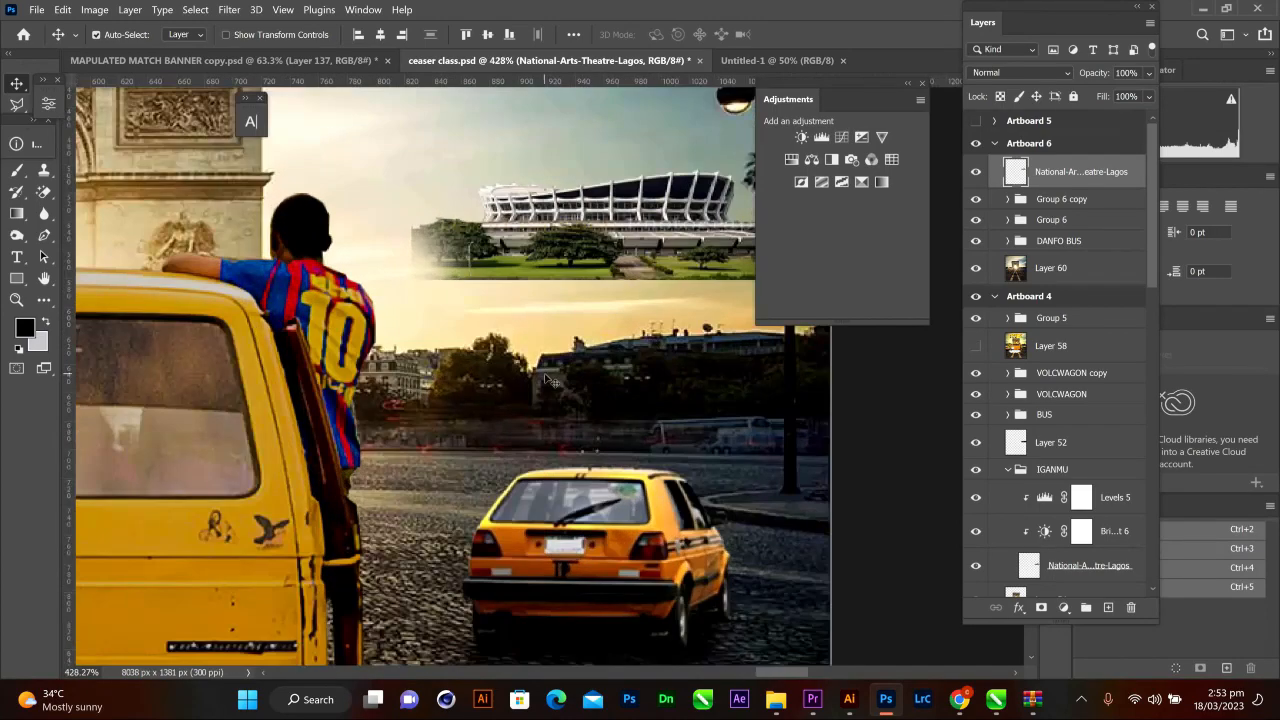
pyautogui.click(549, 381)
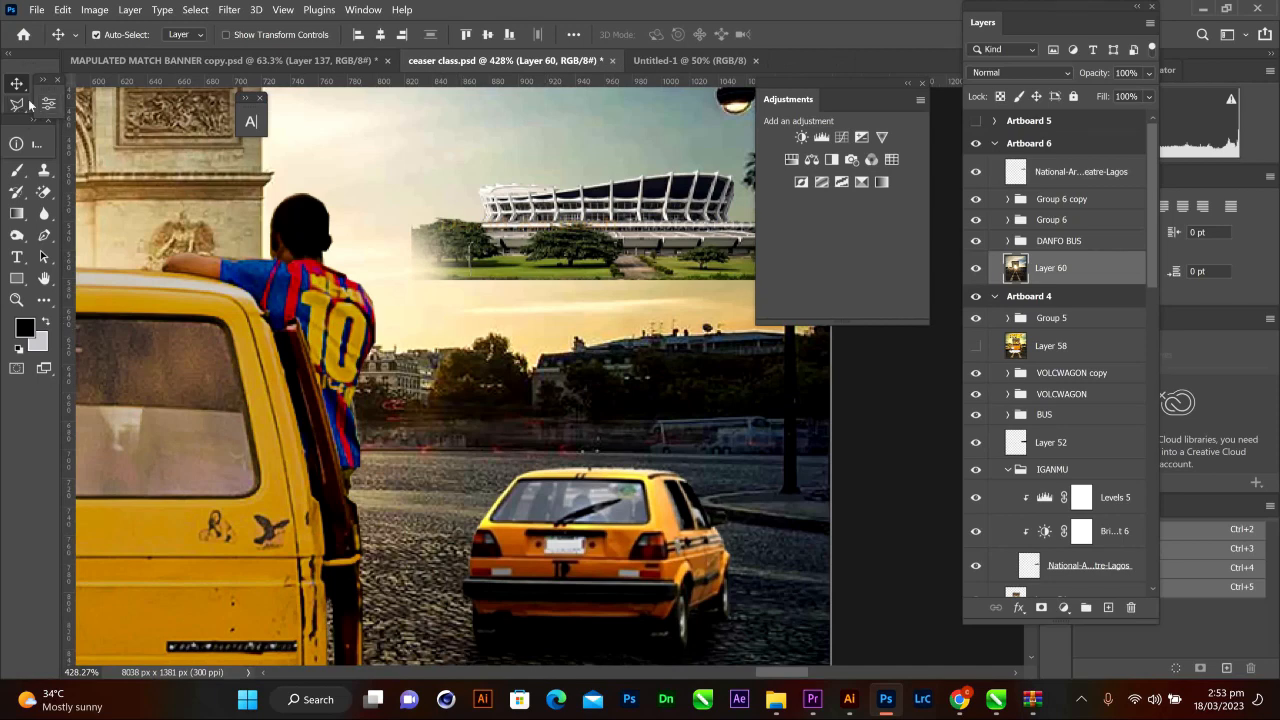
pyautogui.moveTo(50, 78); pyautogui.dragTo(35, 408)
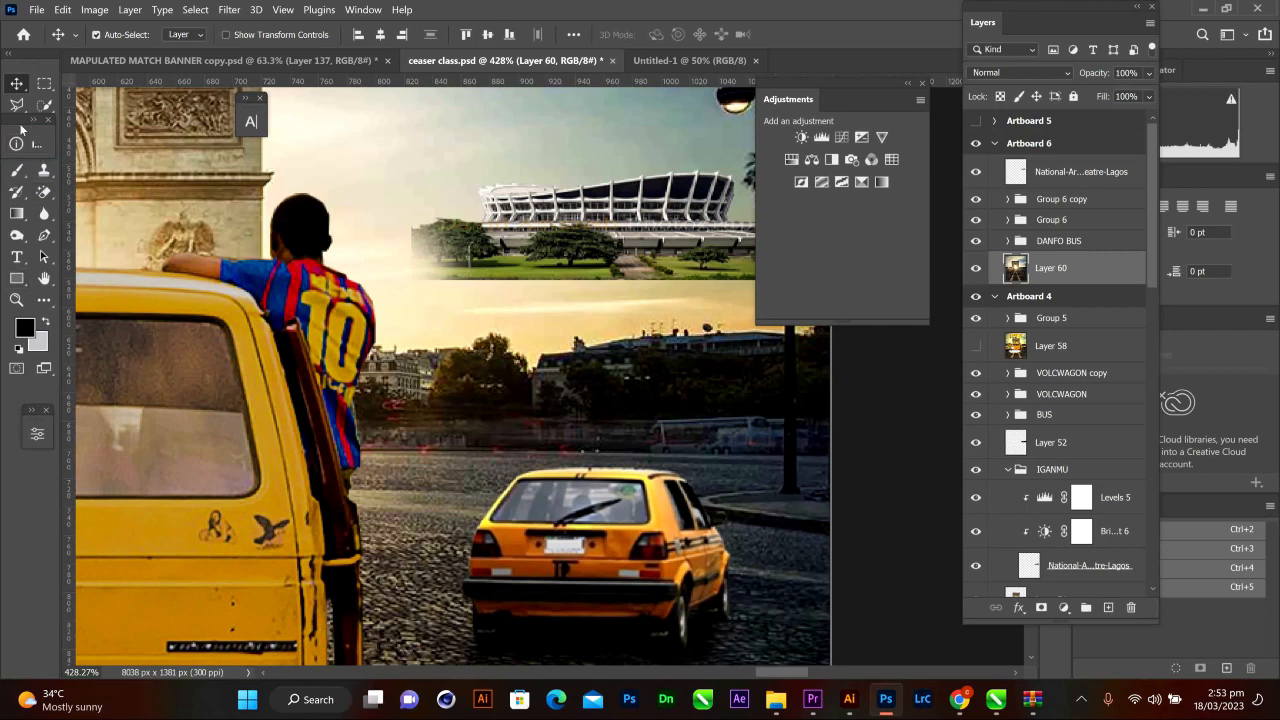
# - Outline the dark trees and buildings on the skyline behind the right-hand car with the Magnetic Lasso and copy them to a new layer
pyautogui.moveTo(19, 130); pyautogui.dragTo(24, 492)
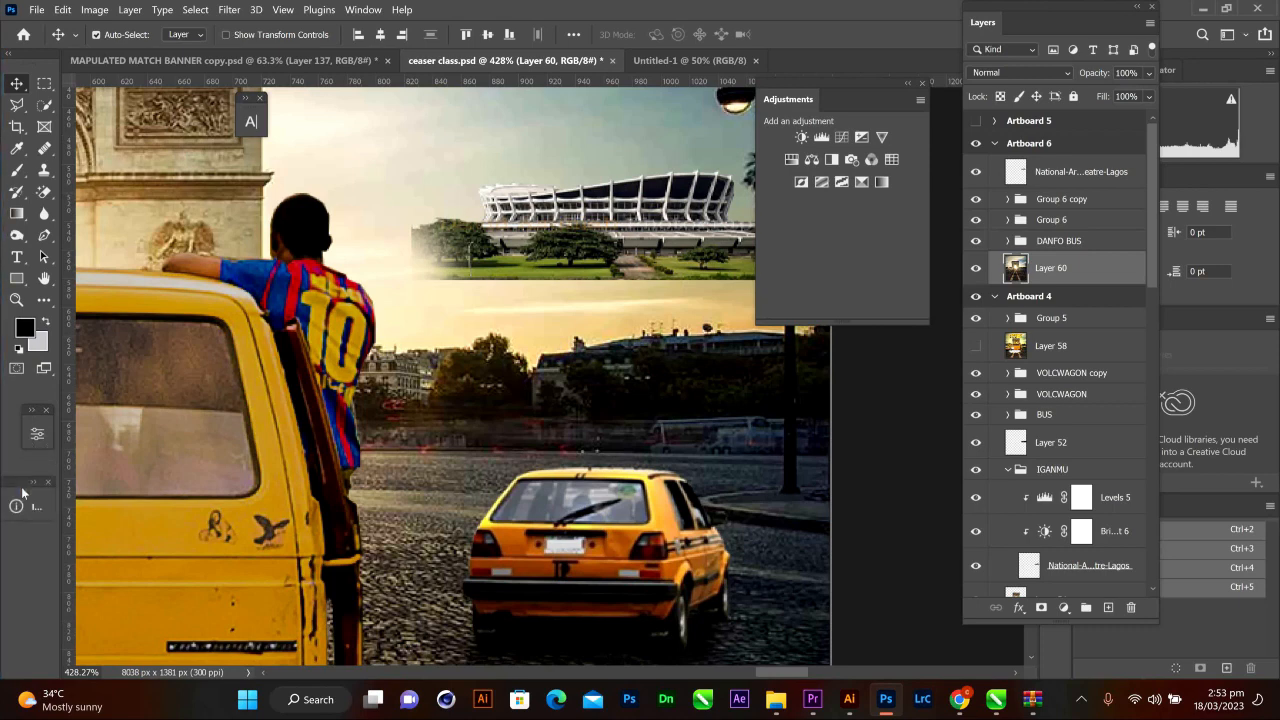
pyautogui.click(20, 108)
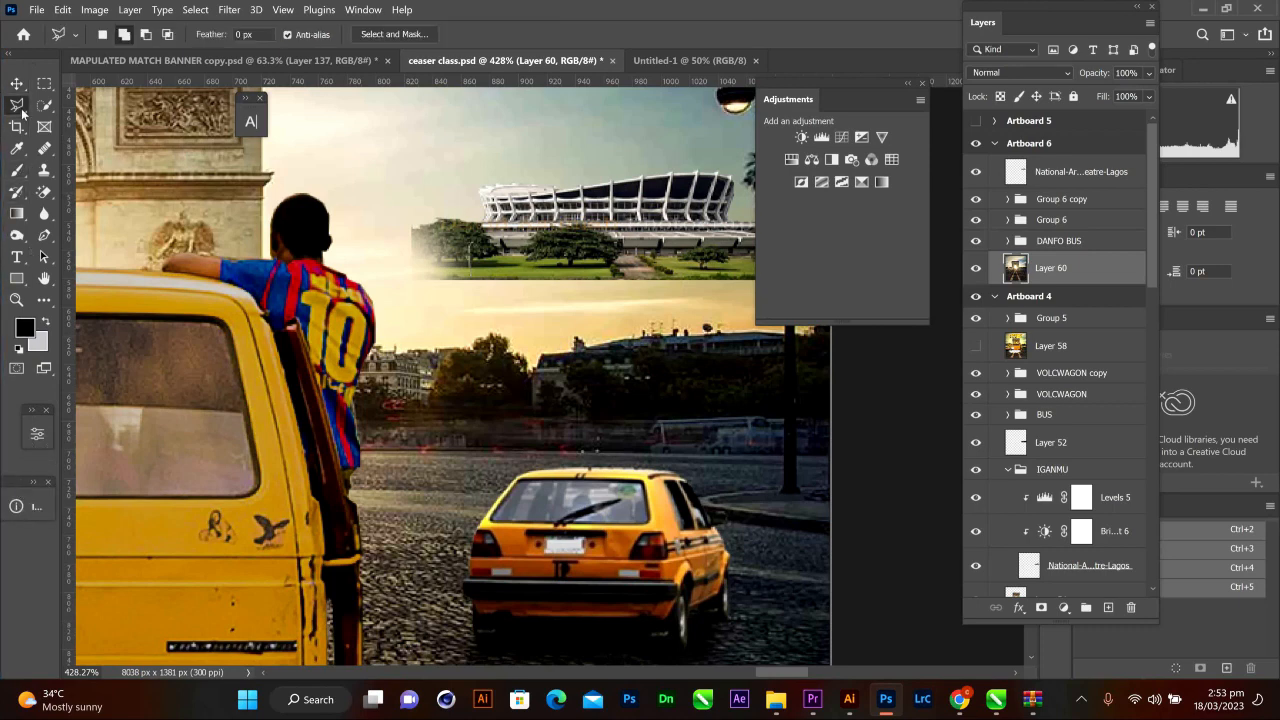
pyautogui.click(79, 136)
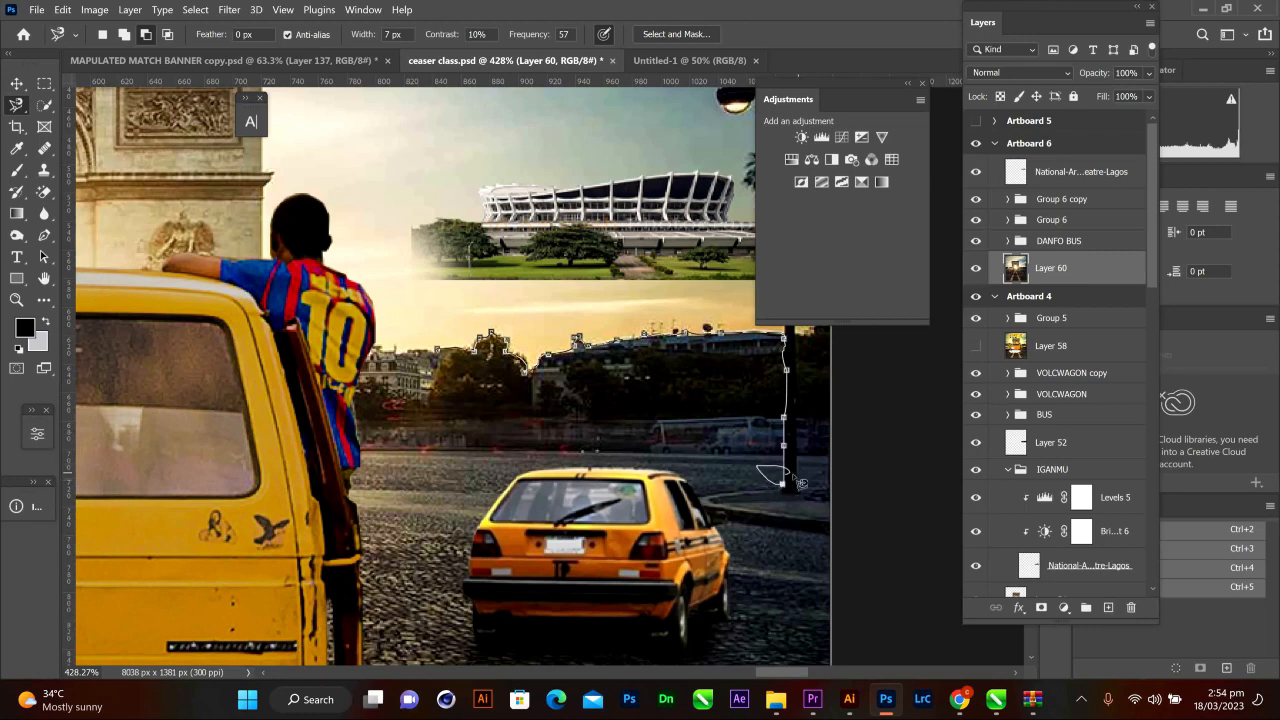
pyautogui.press('BackSpace')
pyautogui.press('BackSpace')
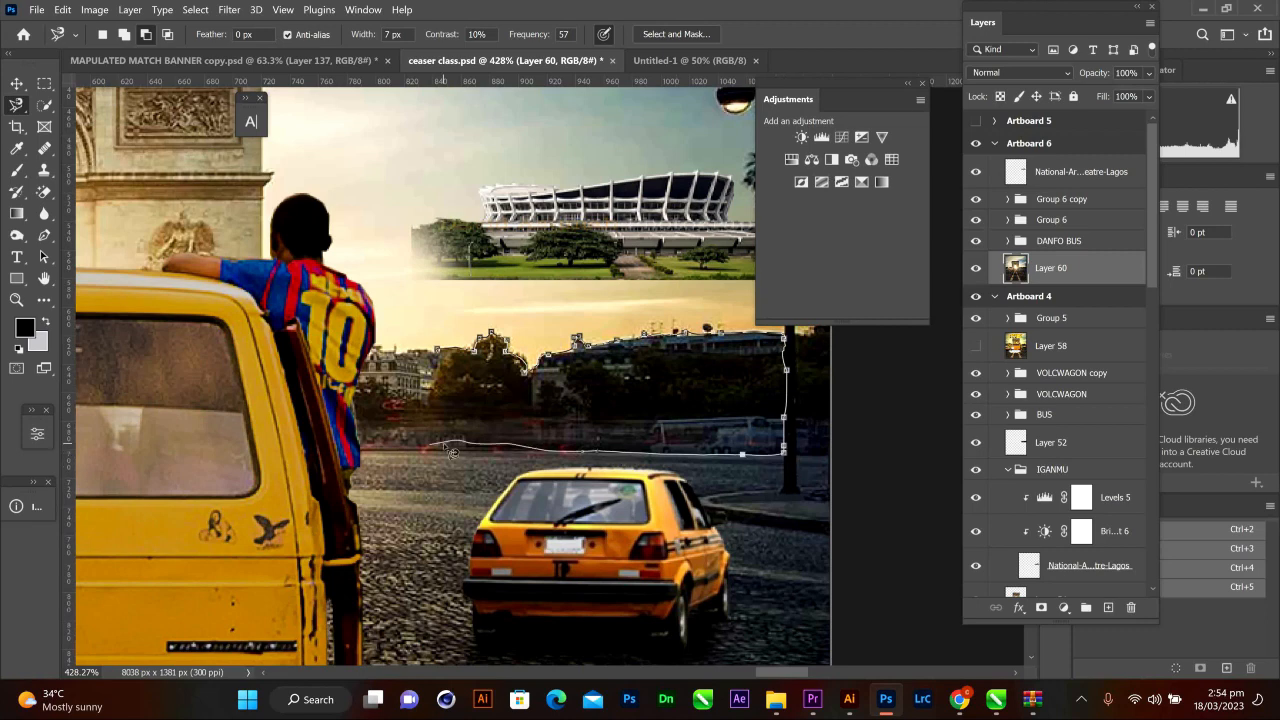
pyautogui.click(420, 444)
pyautogui.click(440, 352)
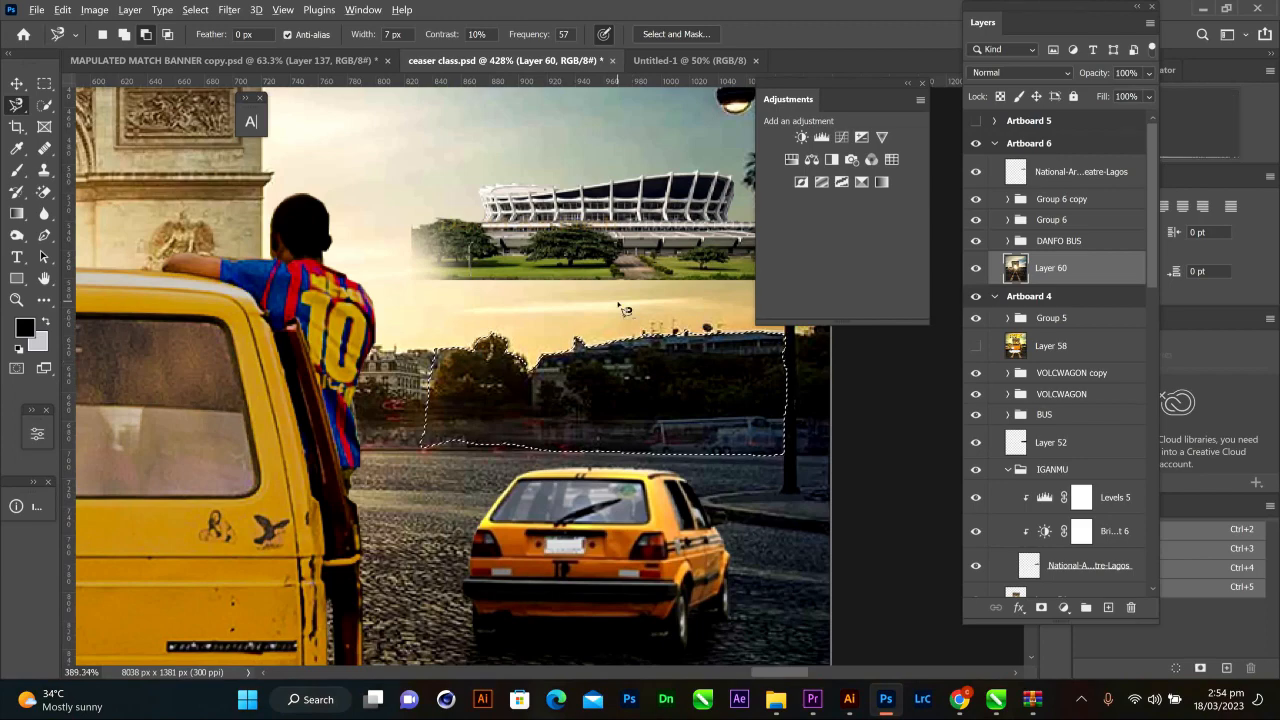
pyautogui.scroll(-4, 624, 310)
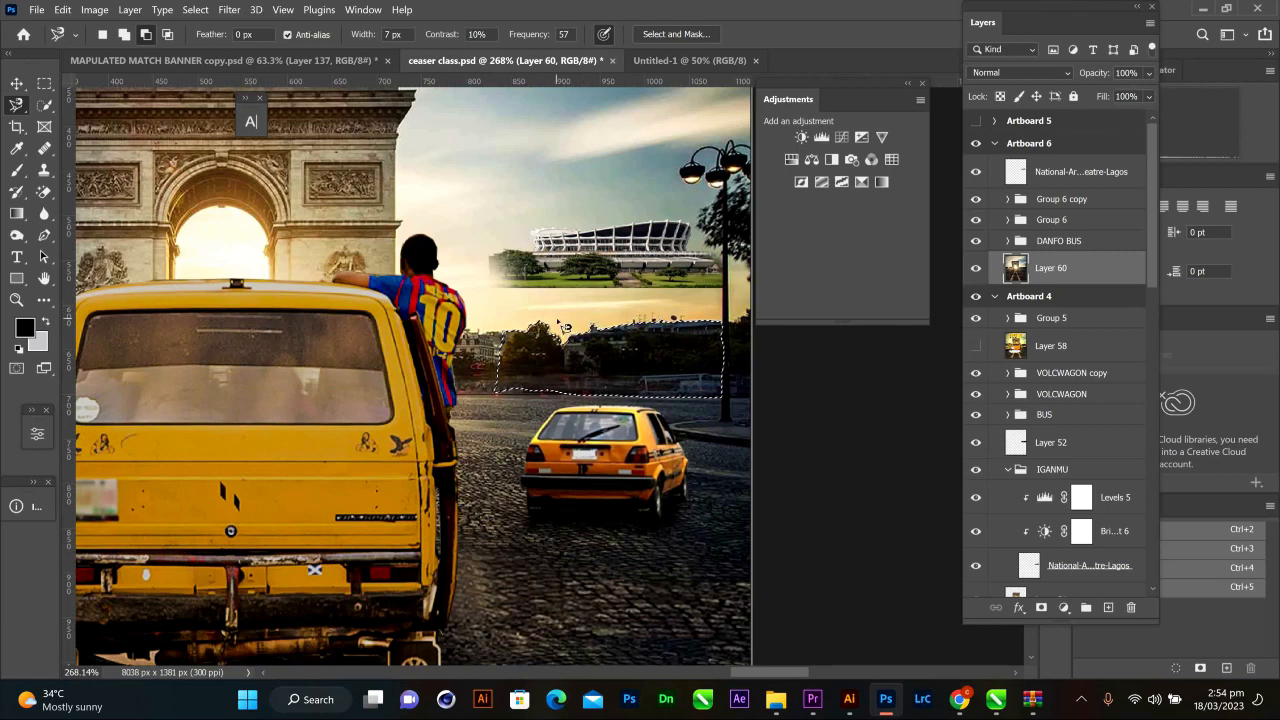
pyautogui.hotkey('ctrl', 'j')
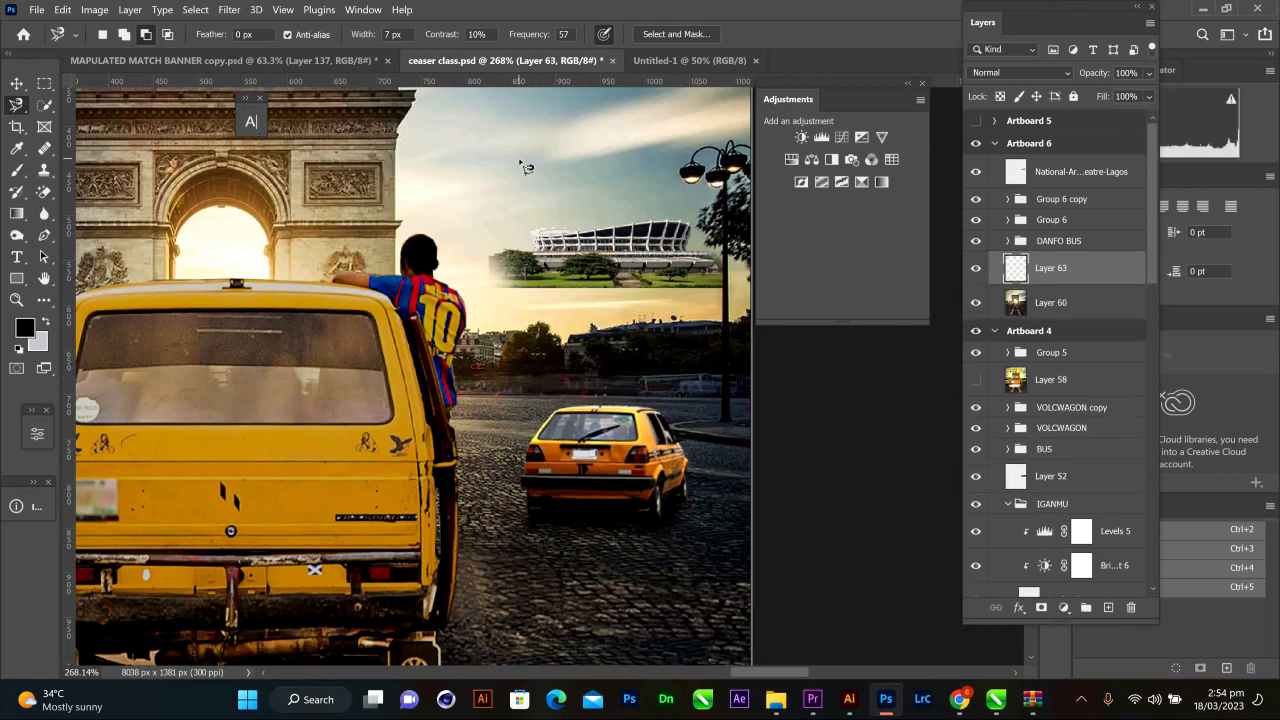
# - Lower the National Arts Theatre onto the skyline behind the right-hand car and reorder its layer directly above Layer 60
pyautogui.press('v')
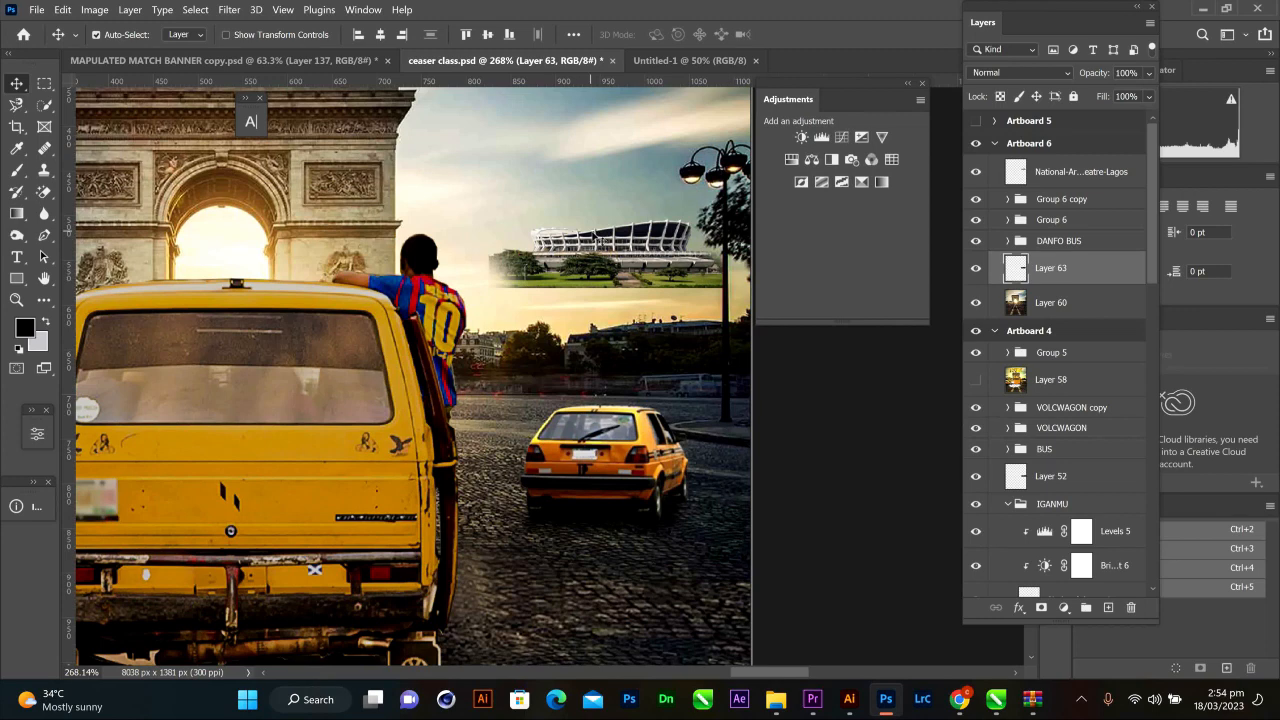
pyautogui.click(598, 240)
pyautogui.moveTo(588, 270); pyautogui.dragTo(601, 313)
pyautogui.moveTo(1078, 186); pyautogui.dragTo(1071, 277)
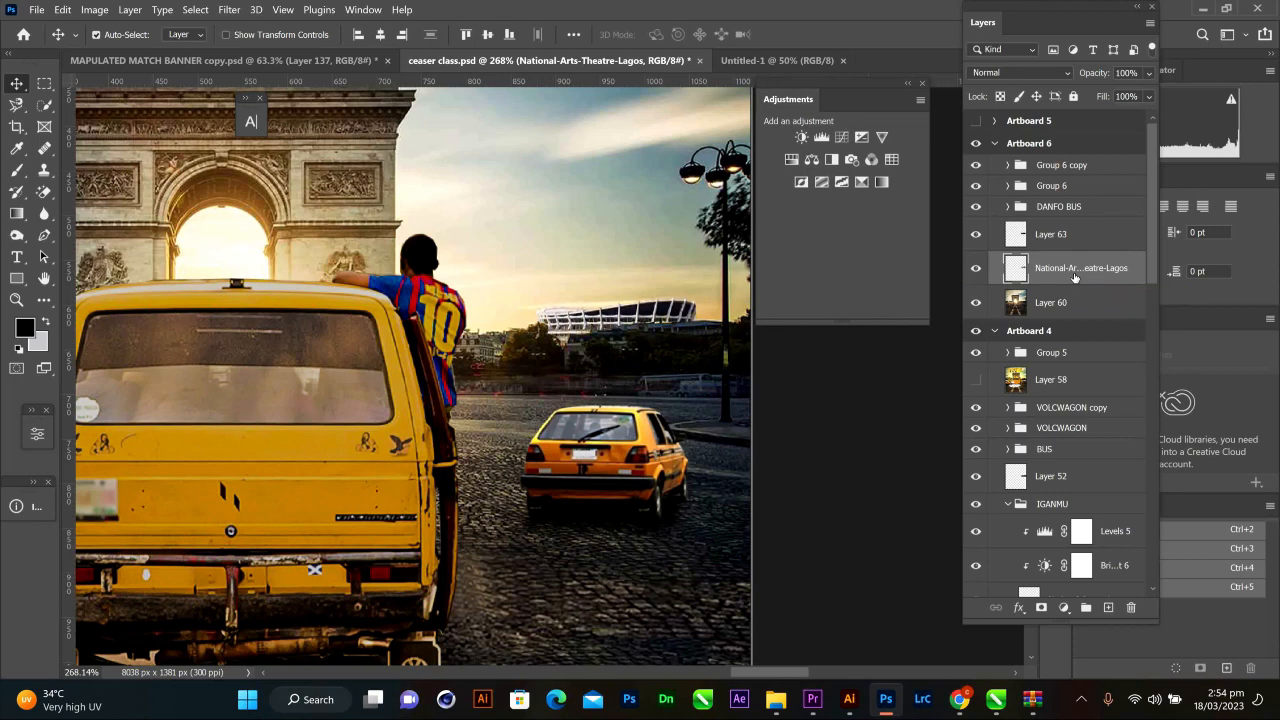
# - Erase the theatre image's leftover edge beside the right-hand lamp post with a 45 px Eraser
pyautogui.click(42, 193)
pyautogui.click(100, 191)
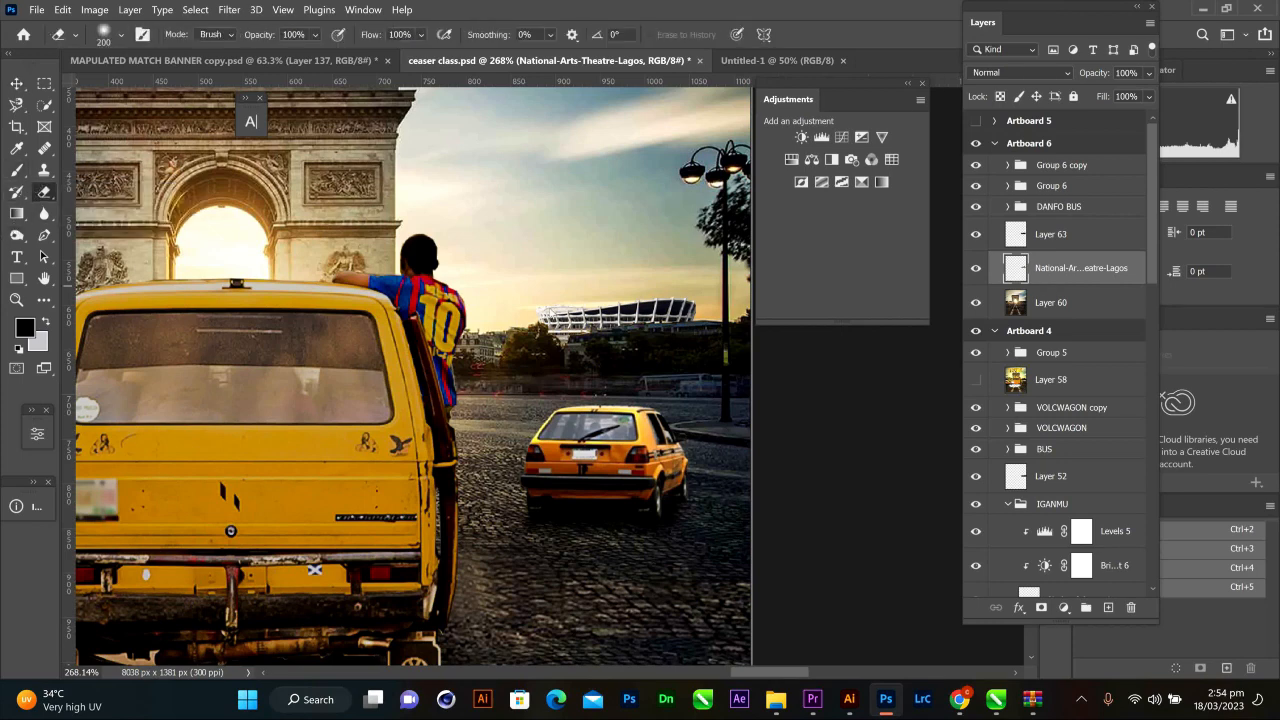
pyautogui.press('[')
pyautogui.press('[')
pyautogui.press('[')
pyautogui.press('[')
pyautogui.press('[')
pyautogui.press('[')
pyautogui.press('[')
pyautogui.press('[')
pyautogui.press('[')
pyautogui.press('[')
pyautogui.click(726, 355)
pyautogui.click(17, 83)
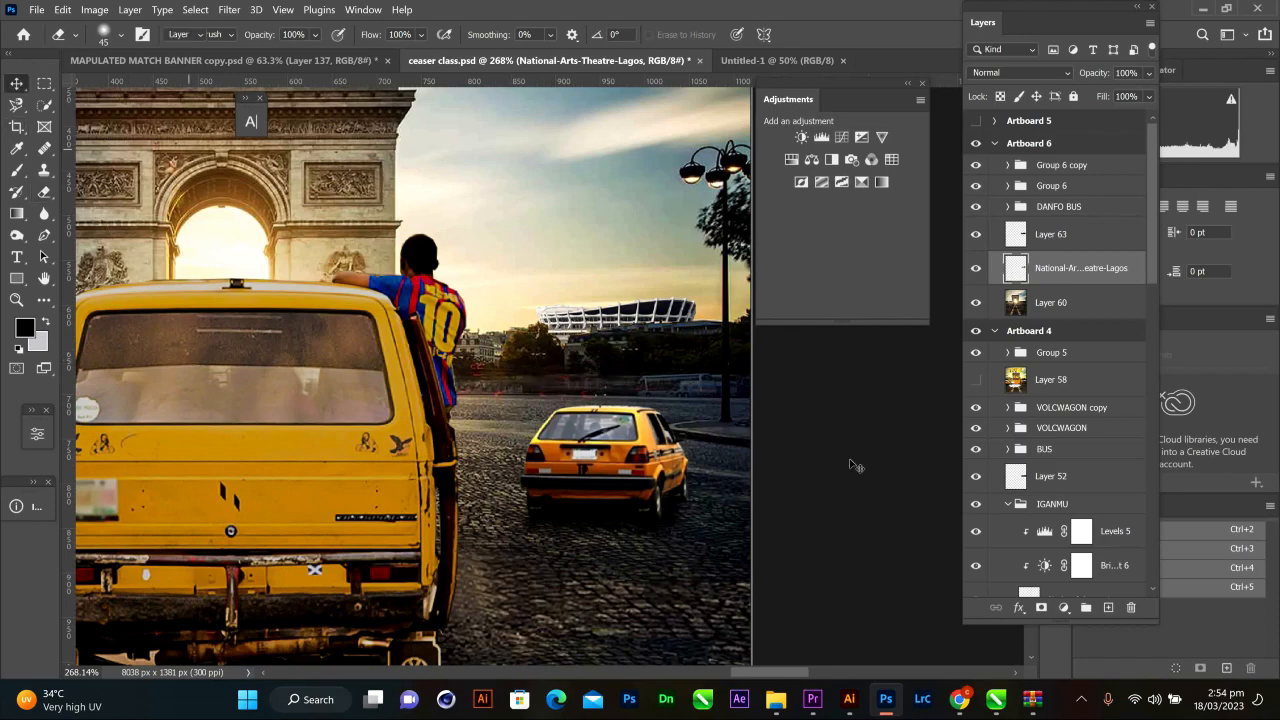
# - Add a Brightness/Contrast adjustment clipped to the National Arts Theatre layer and set its brightness to -49
pyautogui.scroll(-2, 790, 400)
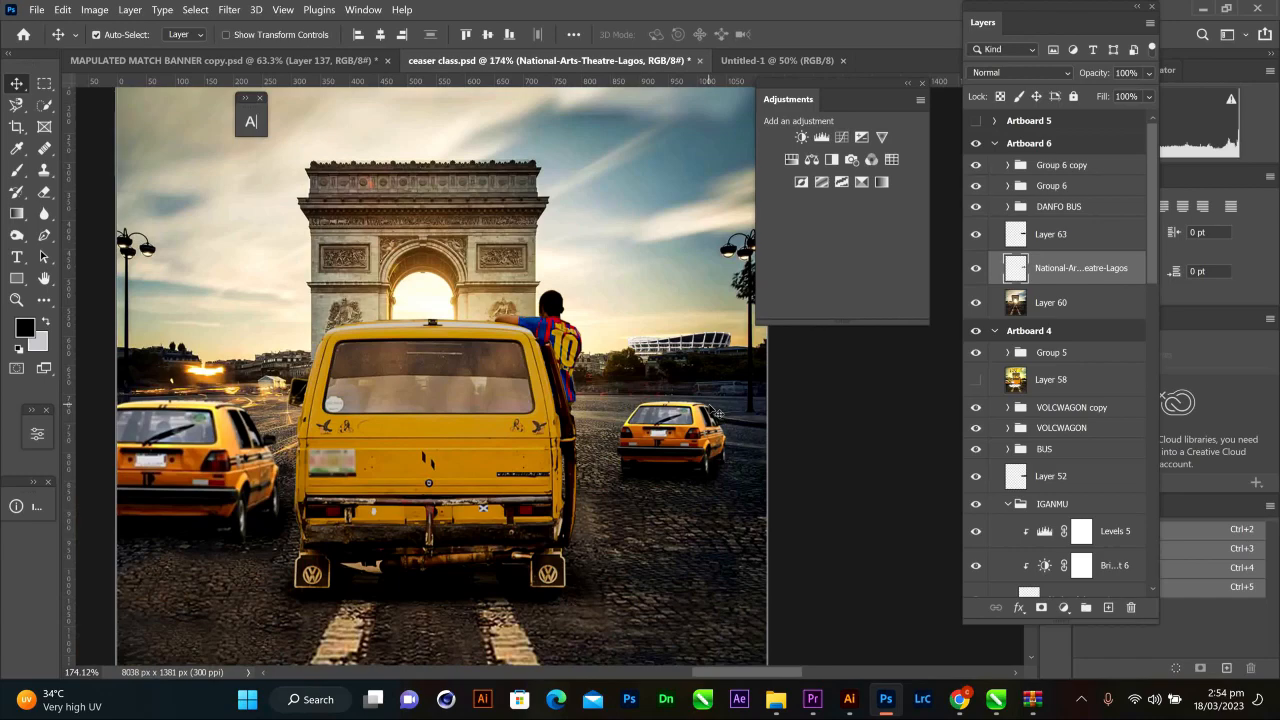
pyautogui.scroll(3, 710, 403)
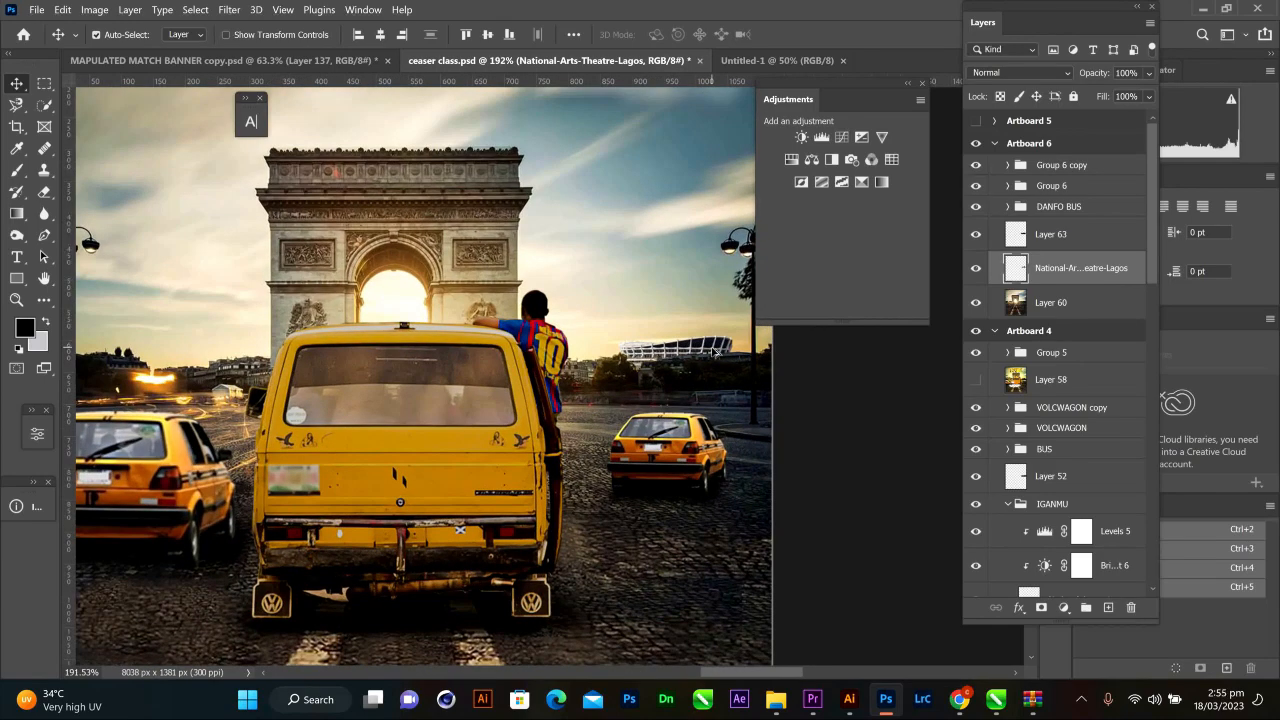
pyautogui.scroll(4, 714, 349)
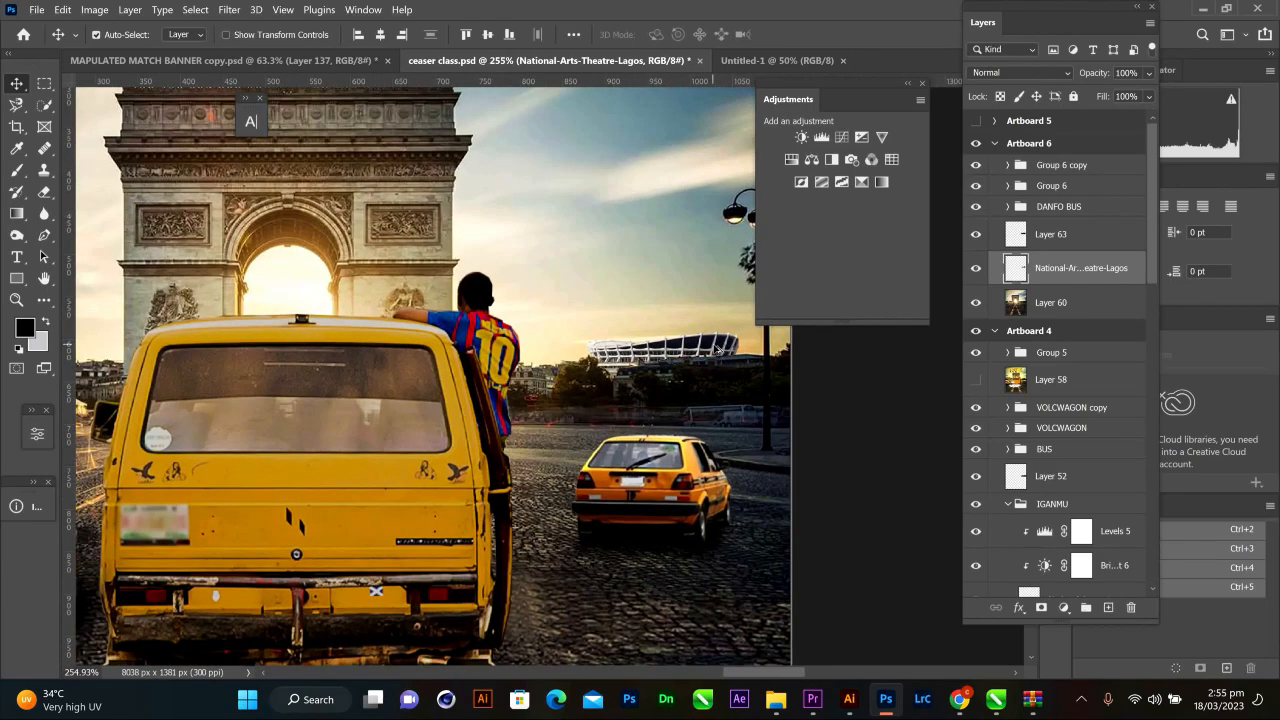
pyautogui.scroll(1, 714, 349)
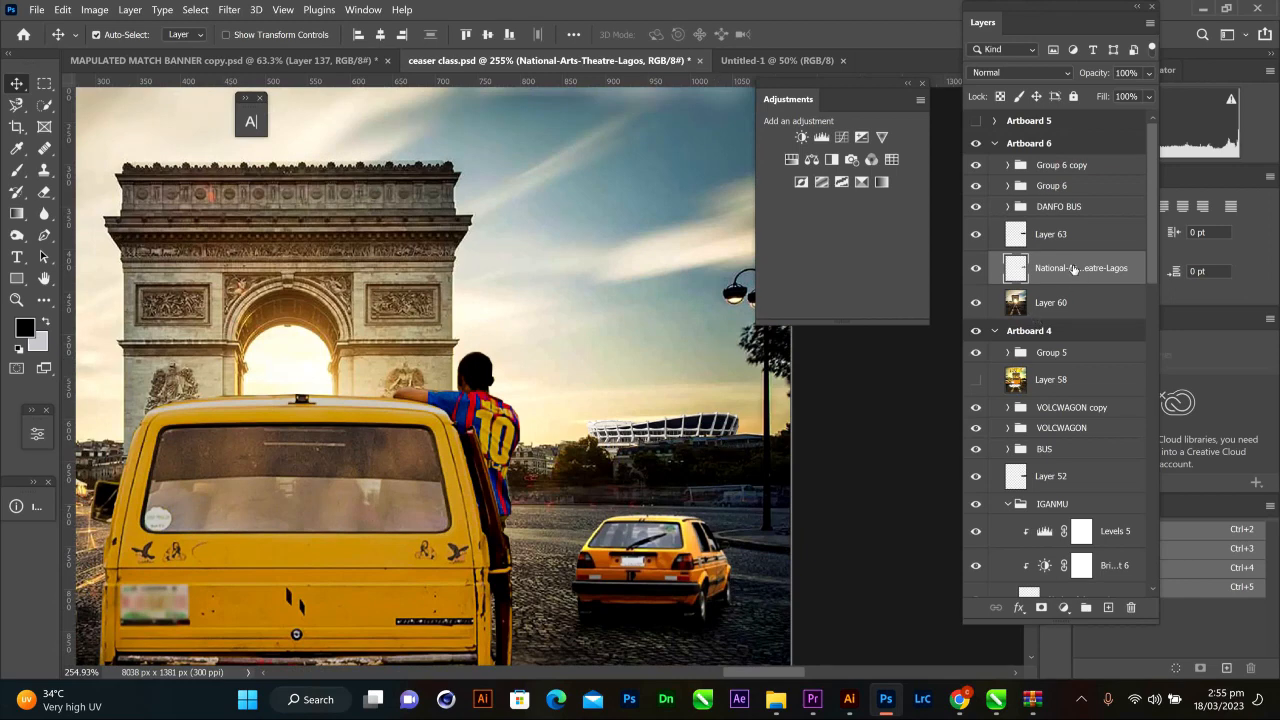
pyautogui.click(801, 137)
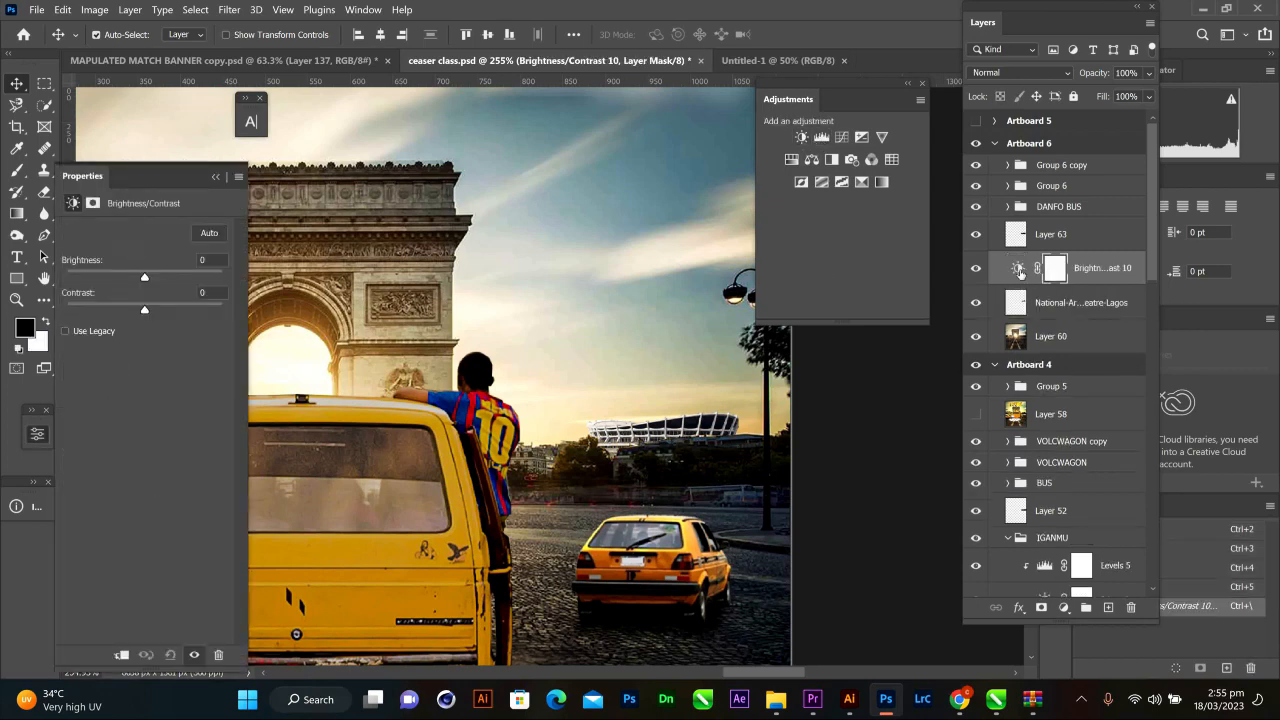
pyautogui.click(121, 654)
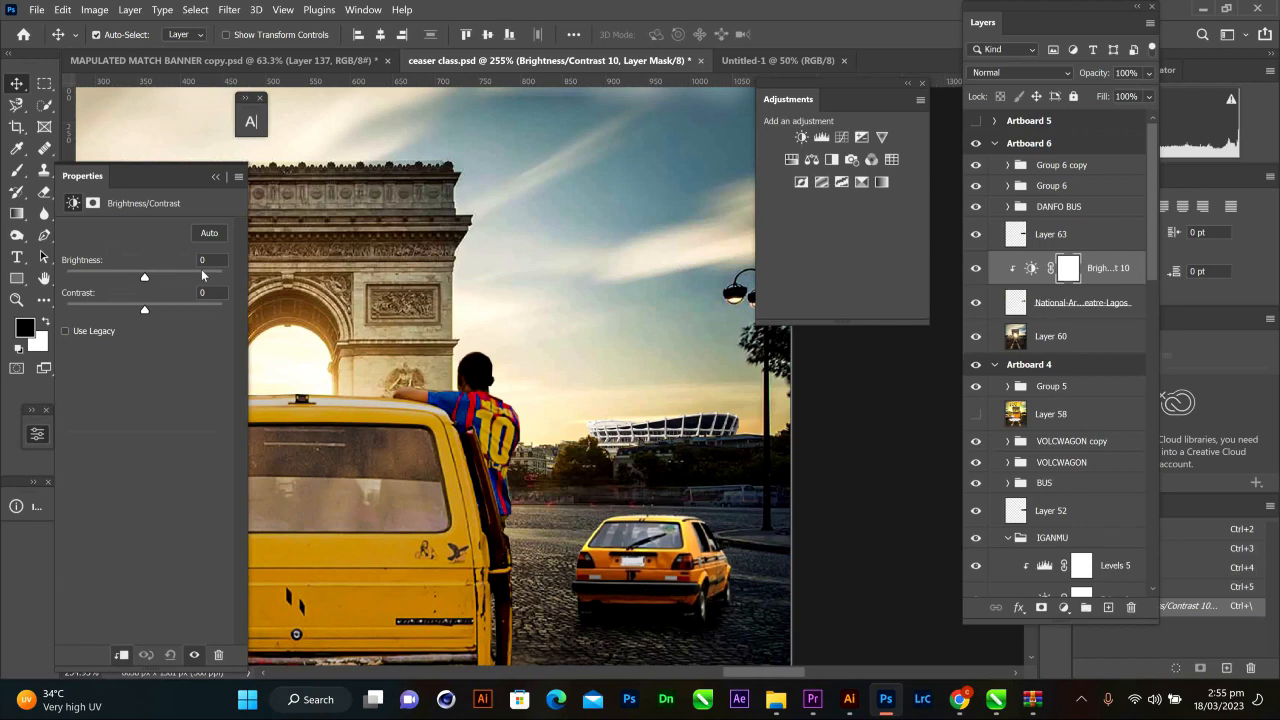
pyautogui.moveTo(146, 285); pyautogui.dragTo(120, 280)
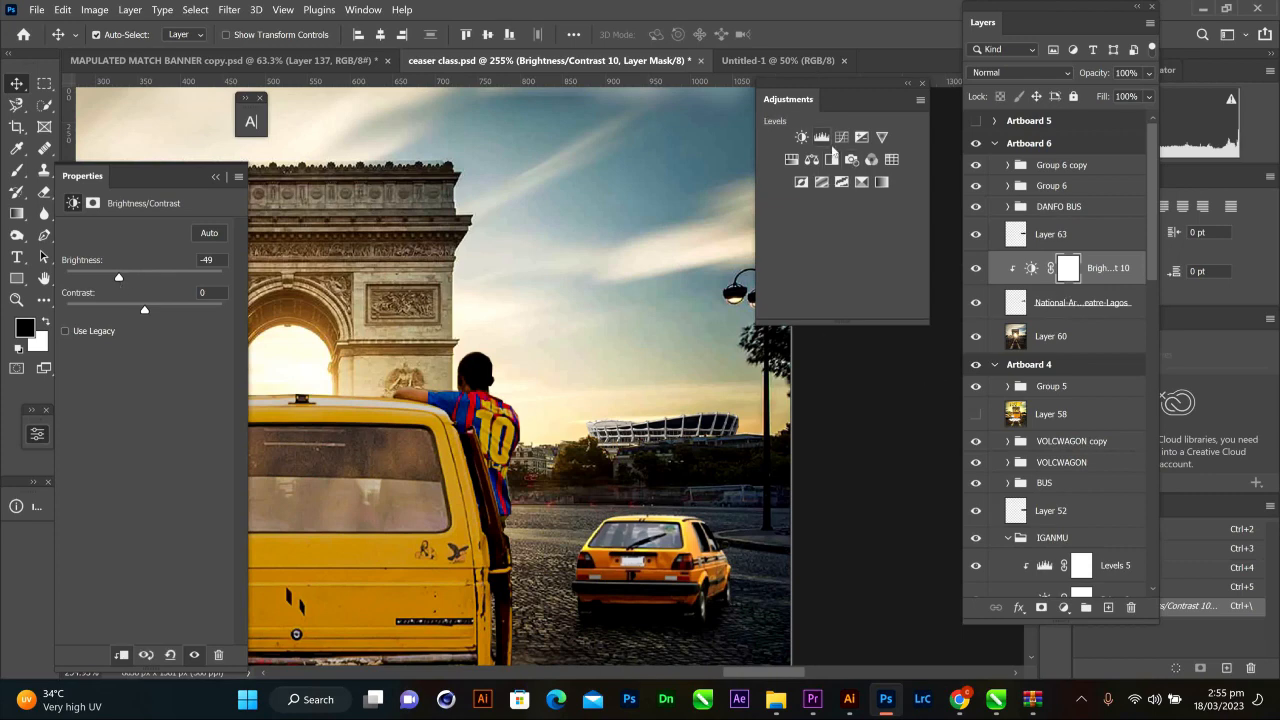
# - Add a Levels adjustment clipped to the theatre layer and lower its white output level to 199
pyautogui.click(821, 137)
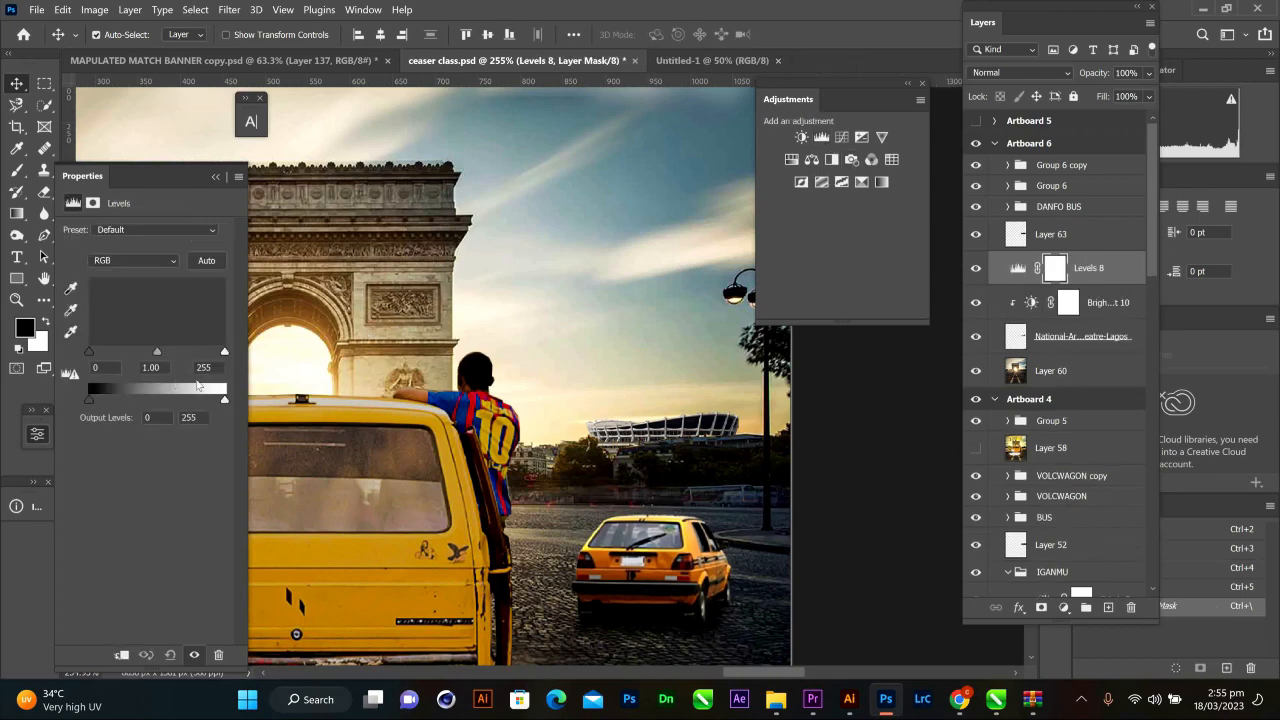
pyautogui.moveTo(224, 401); pyautogui.dragTo(201, 402)
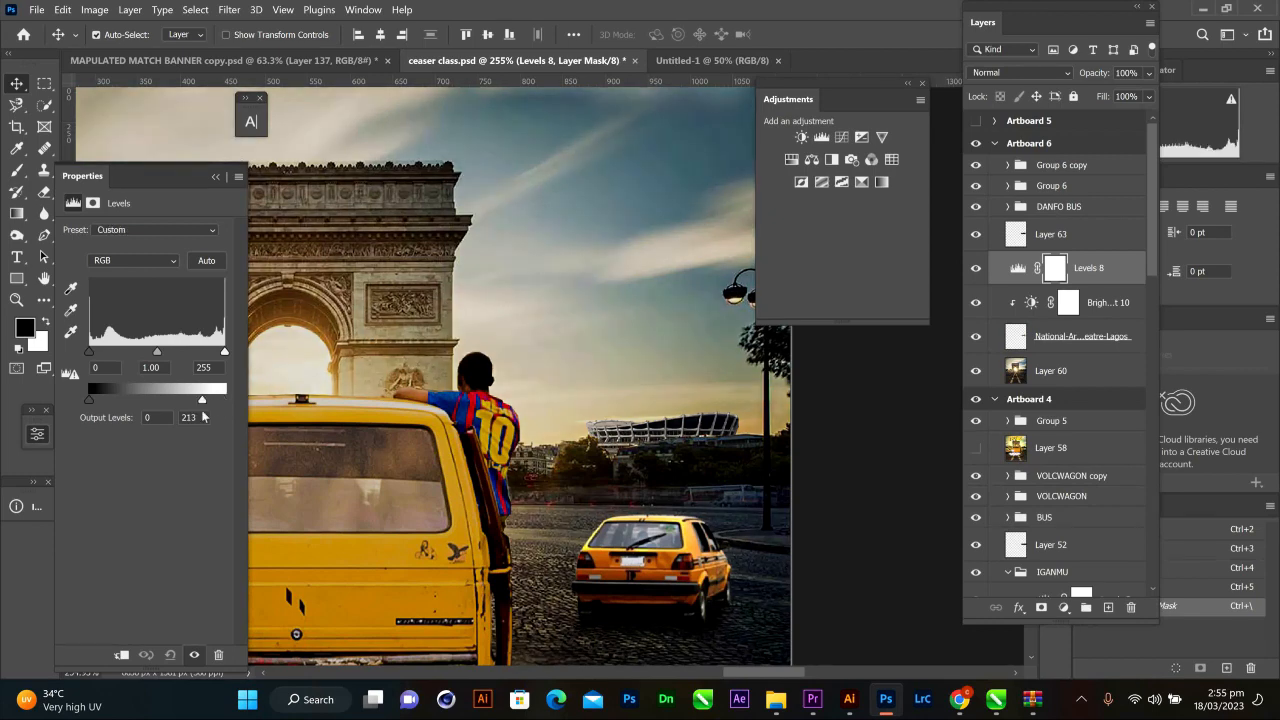
pyautogui.click(125, 657)
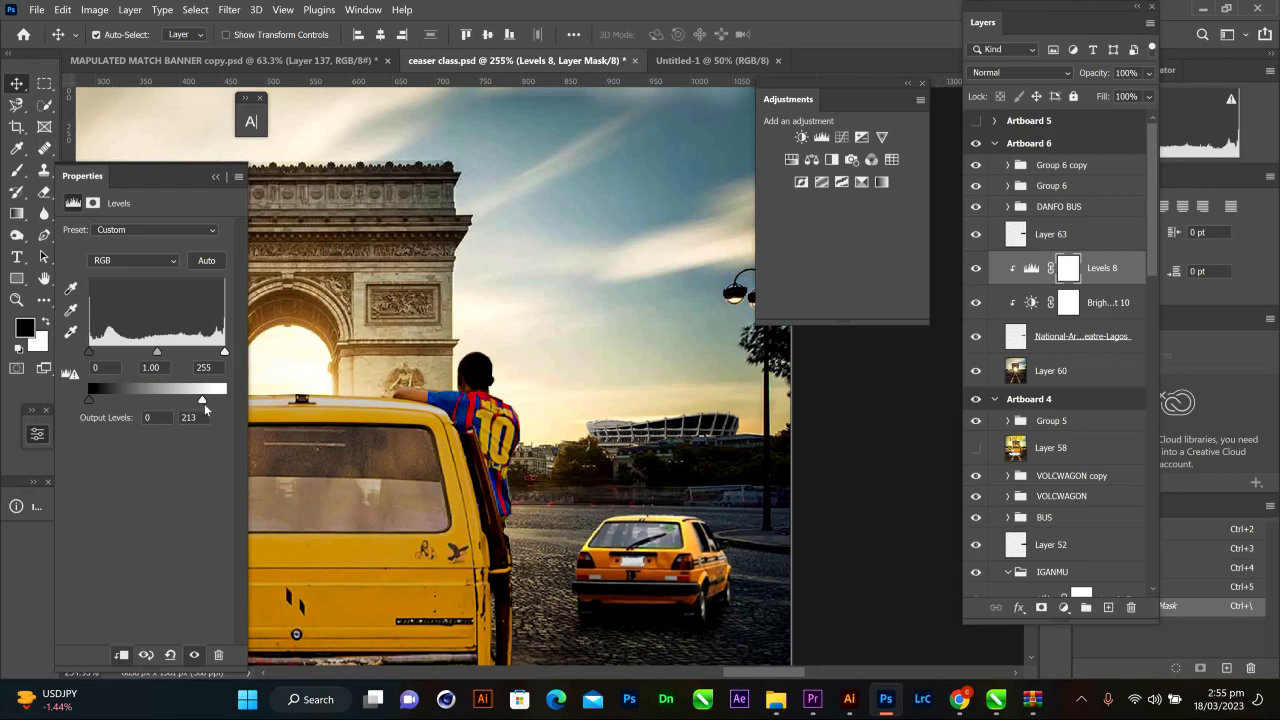
pyautogui.moveTo(204, 403); pyautogui.dragTo(193, 402)
pyautogui.moveTo(193, 402); pyautogui.dragTo(195, 402)
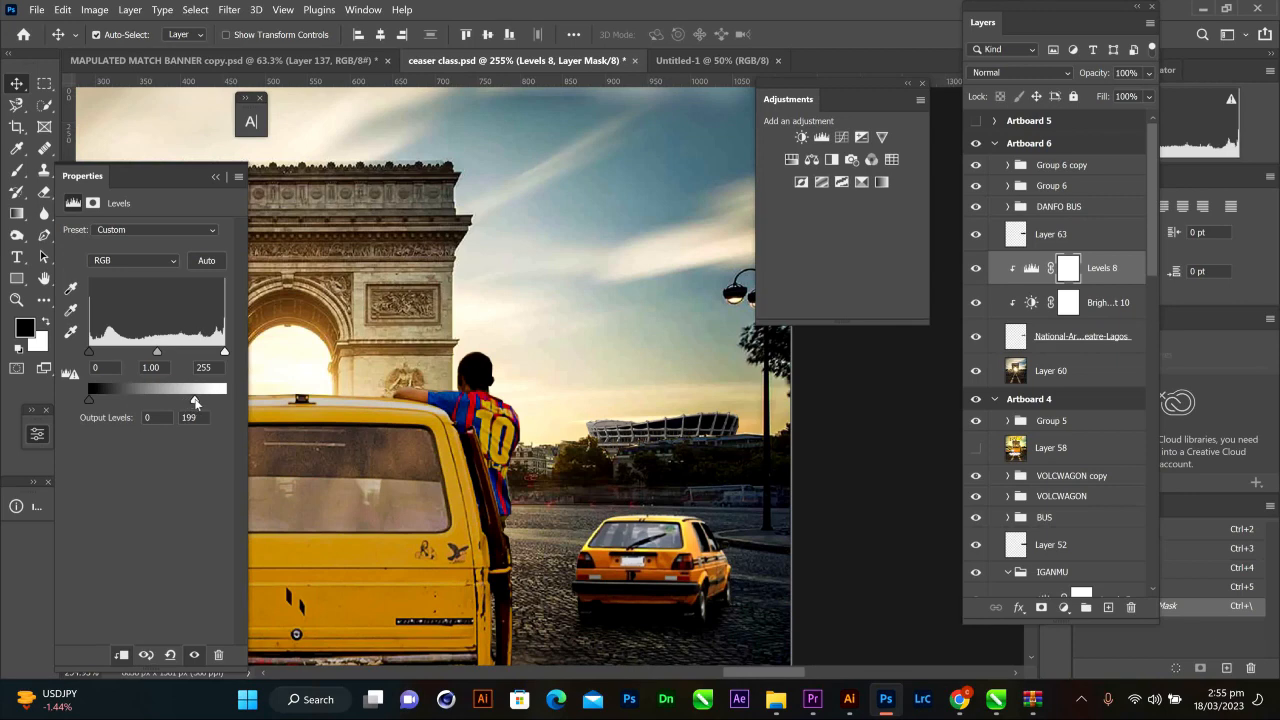
# - Group the theatre layer with its Brightness/Contrast and Levels adjustments and name the group IGANMU
pyautogui.keyDown('shift'); pyautogui.click(1089, 346); pyautogui.keyUp('shift')
pyautogui.click(1087, 608)
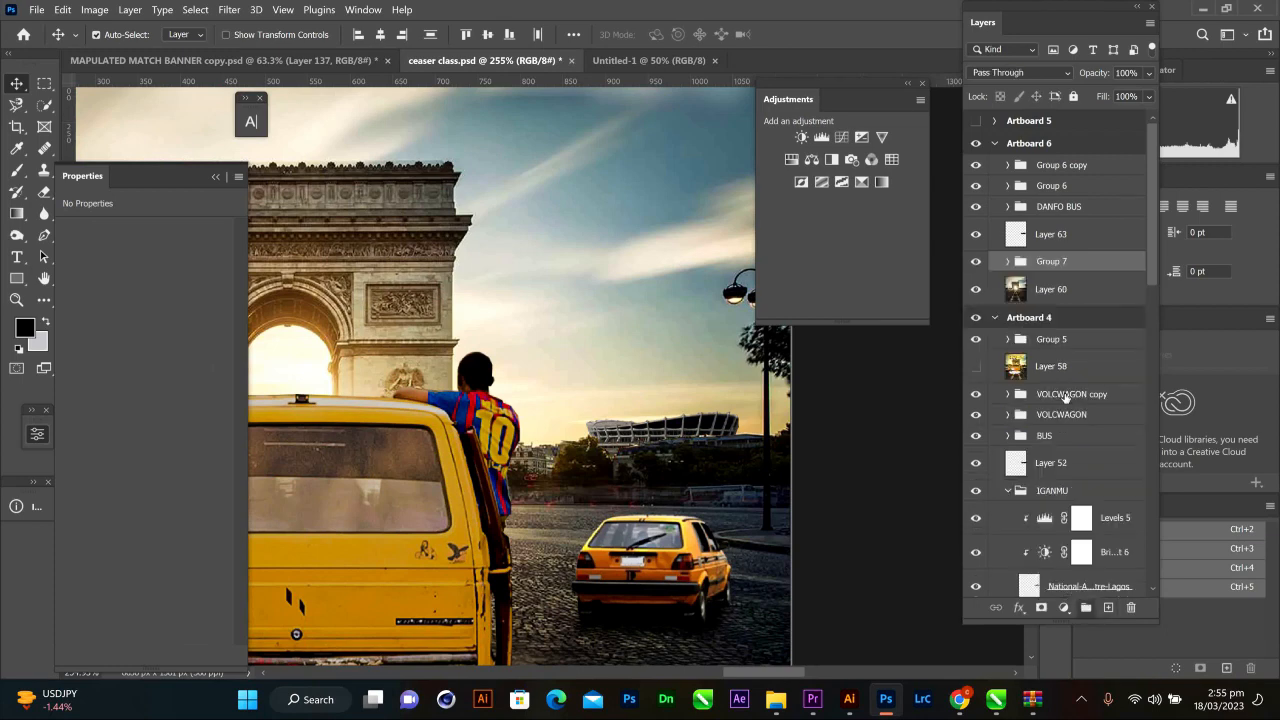
pyautogui.doubleClick(1049, 261)
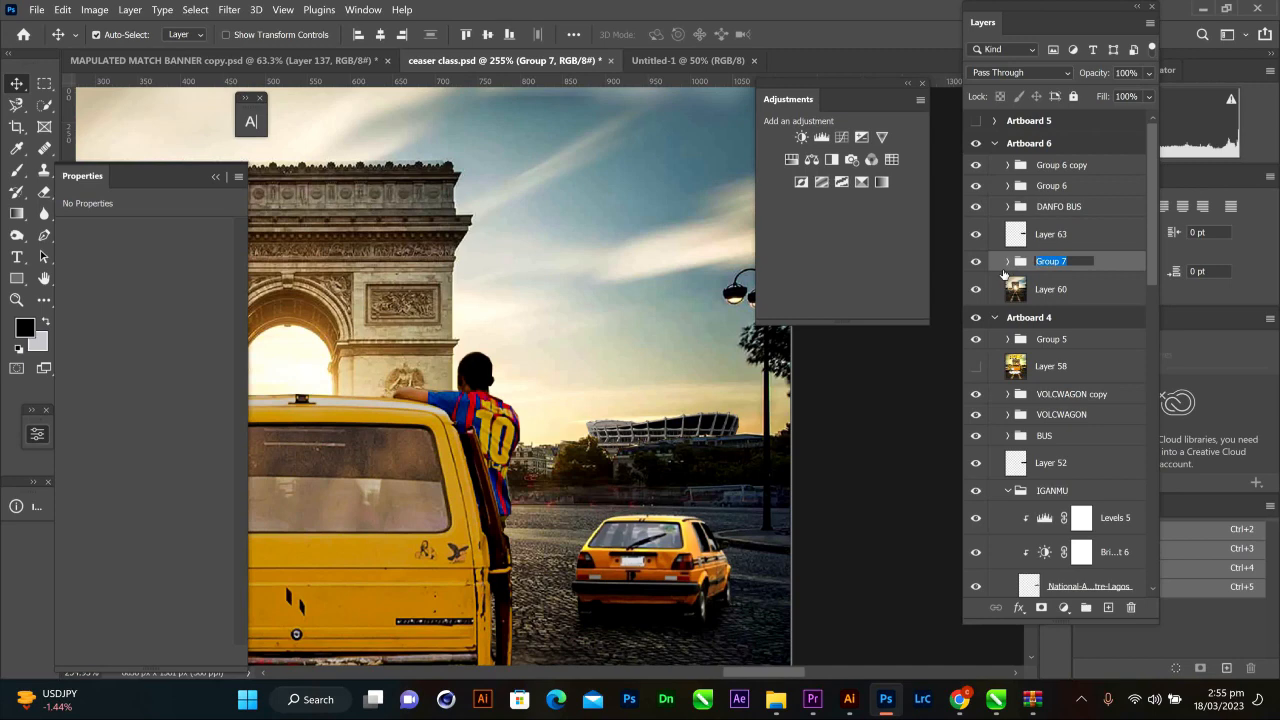
pyautogui.write('th')
pyautogui.click(1105, 261)
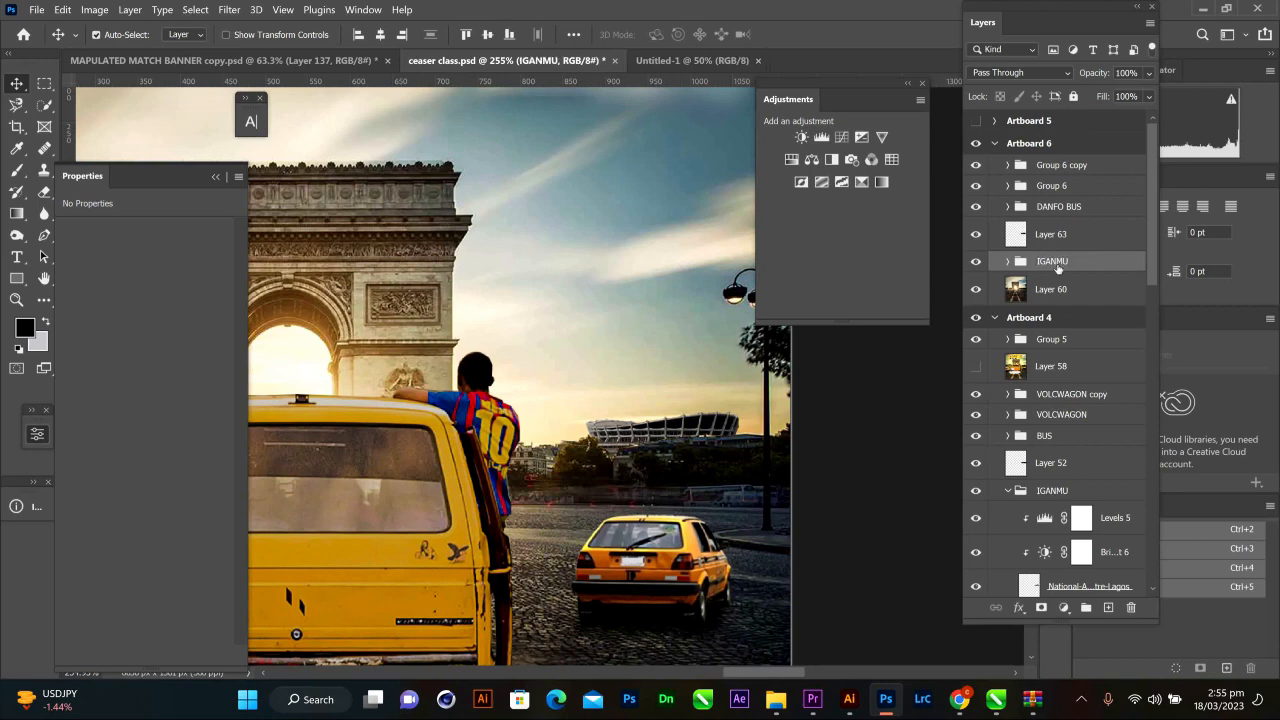
# - Compare the Artboard 6 composite with the finished Lagos In Paris poster beside it
pyautogui.scroll(-4, 634, 381)
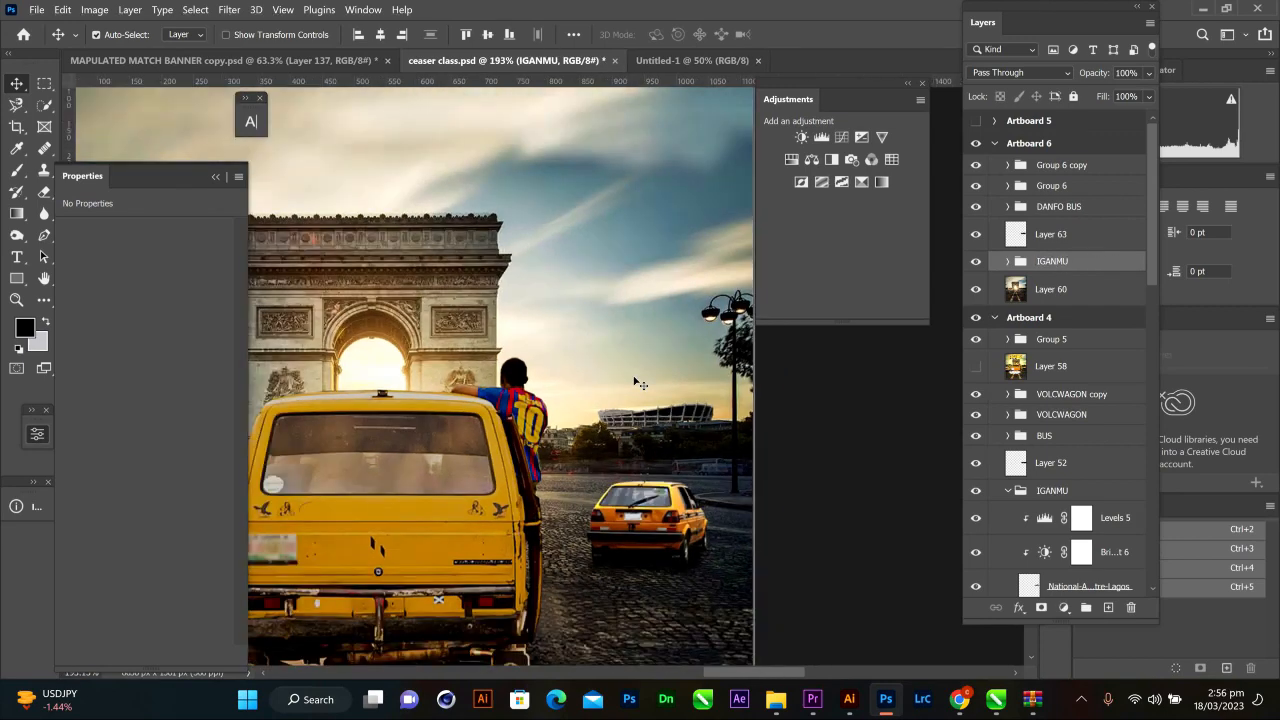
pyautogui.scroll(-1, 634, 381)
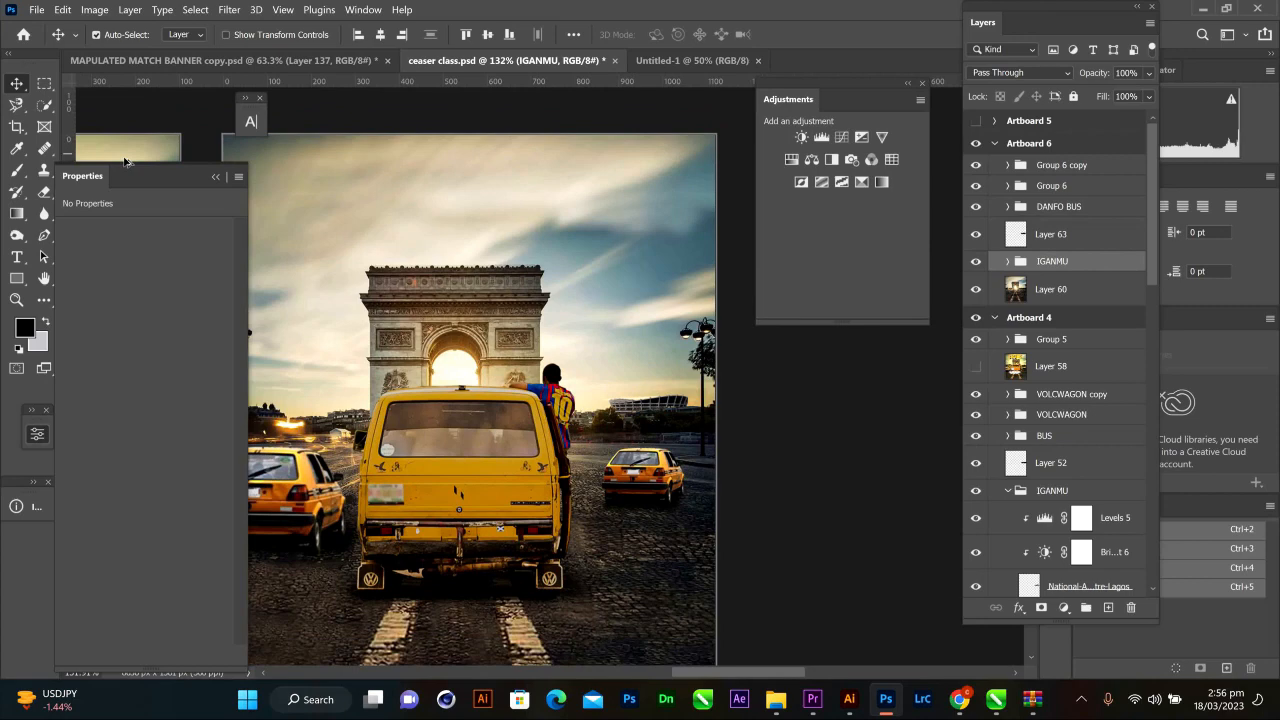
pyautogui.click(212, 177)
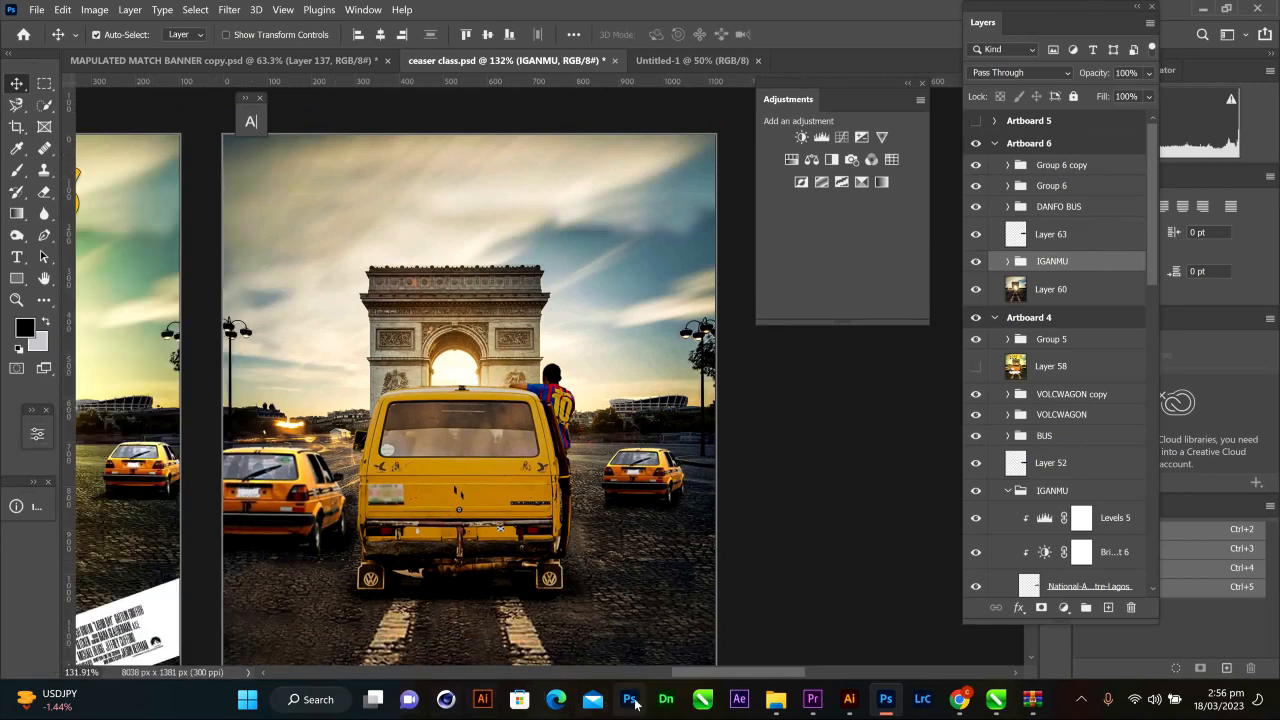
pyautogui.moveTo(724, 672); pyautogui.dragTo(645, 668)
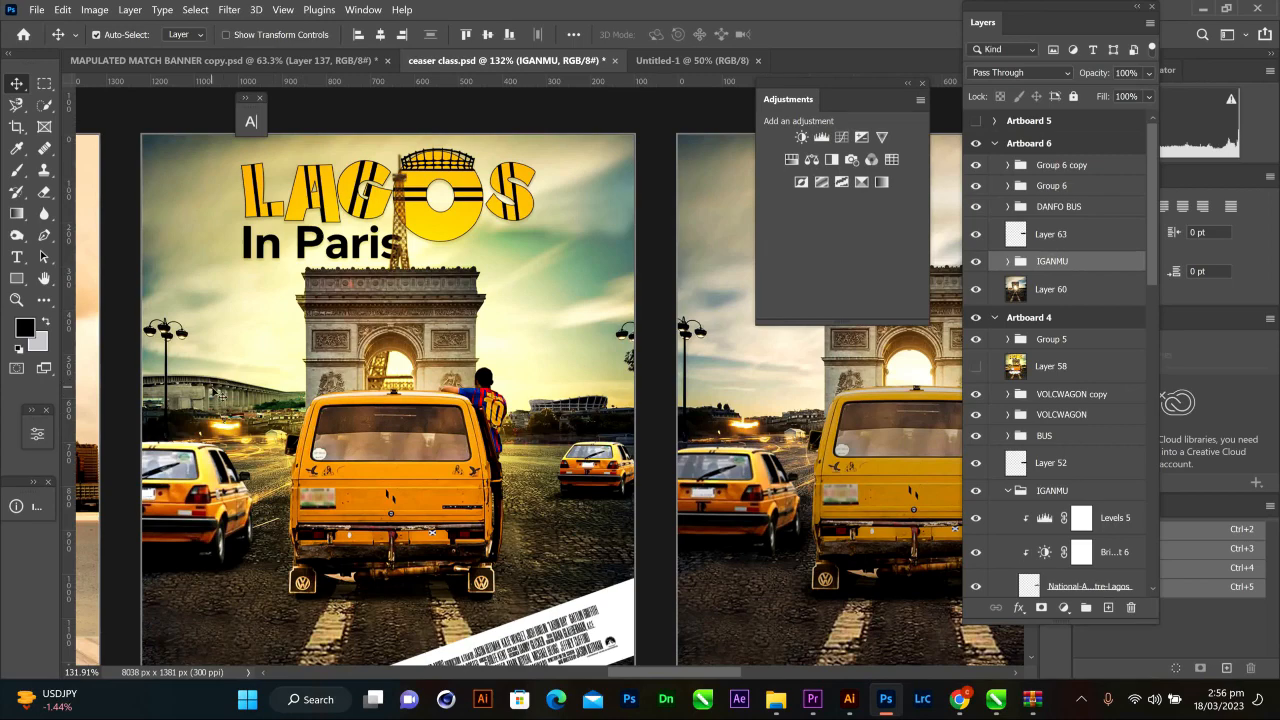
pyautogui.moveTo(729, 673); pyautogui.dragTo(770, 673)
pyautogui.scroll(-1, 648, 507)
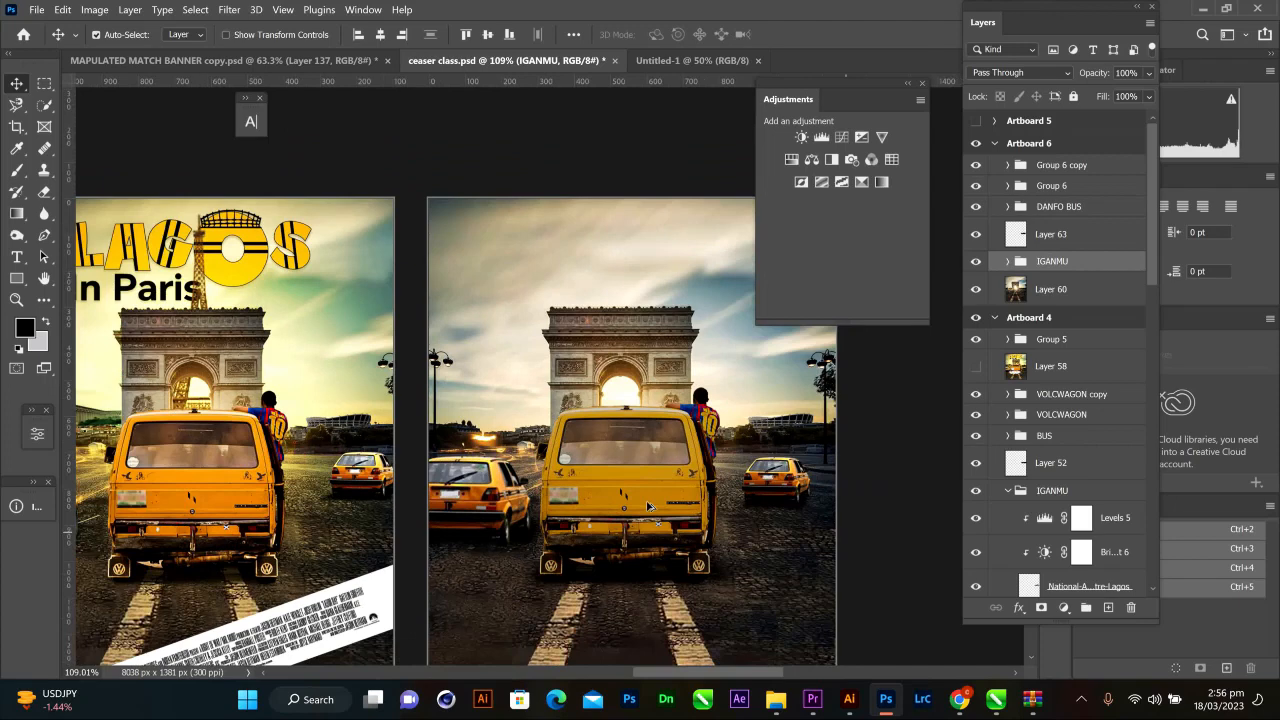
pyautogui.scroll(-3, 648, 507)
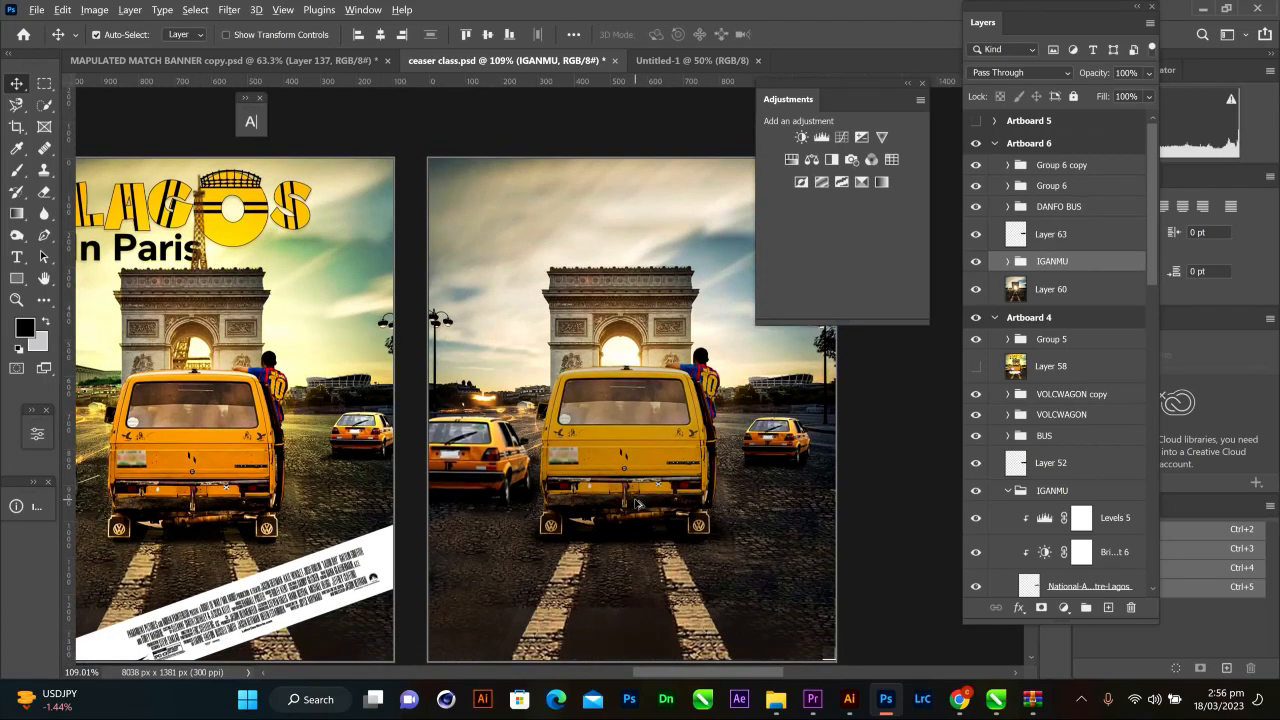
pyautogui.scroll(-1, 636, 503)
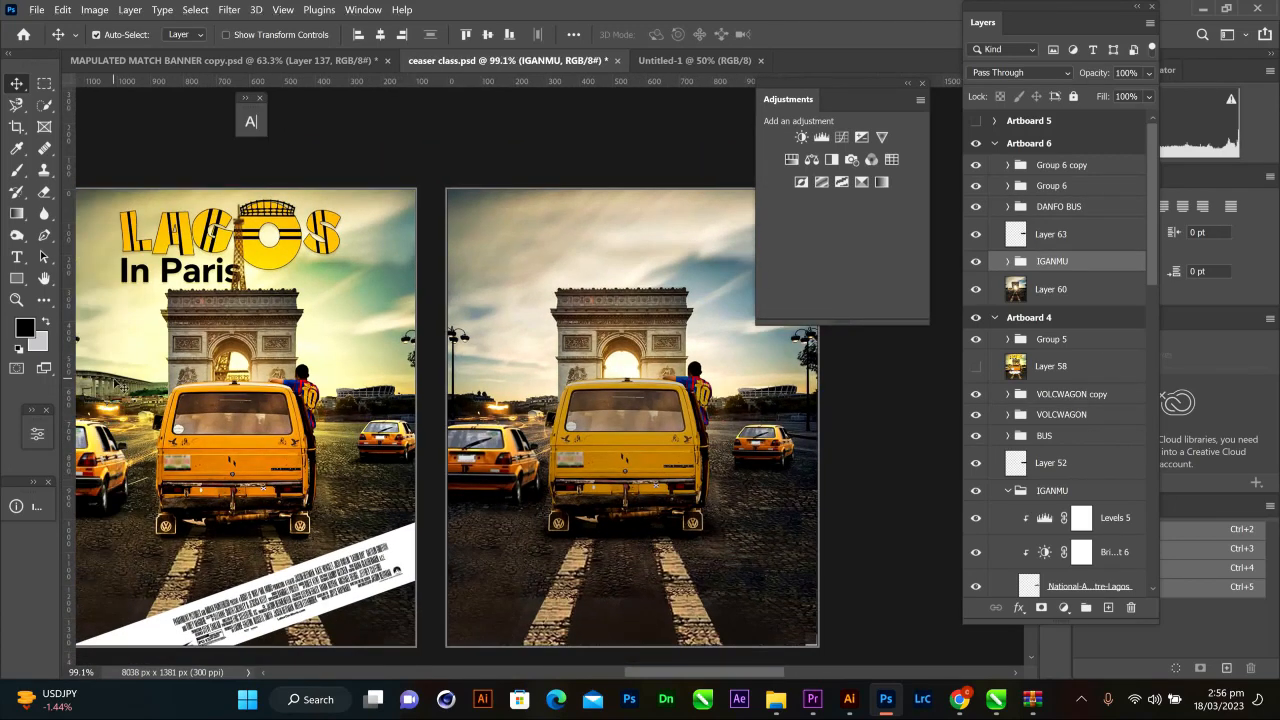
# - Collapse Artboard 4's IGANMU group and toggle the Untitled-1 layer's visibility to check what it contains
pyautogui.click(111, 382)
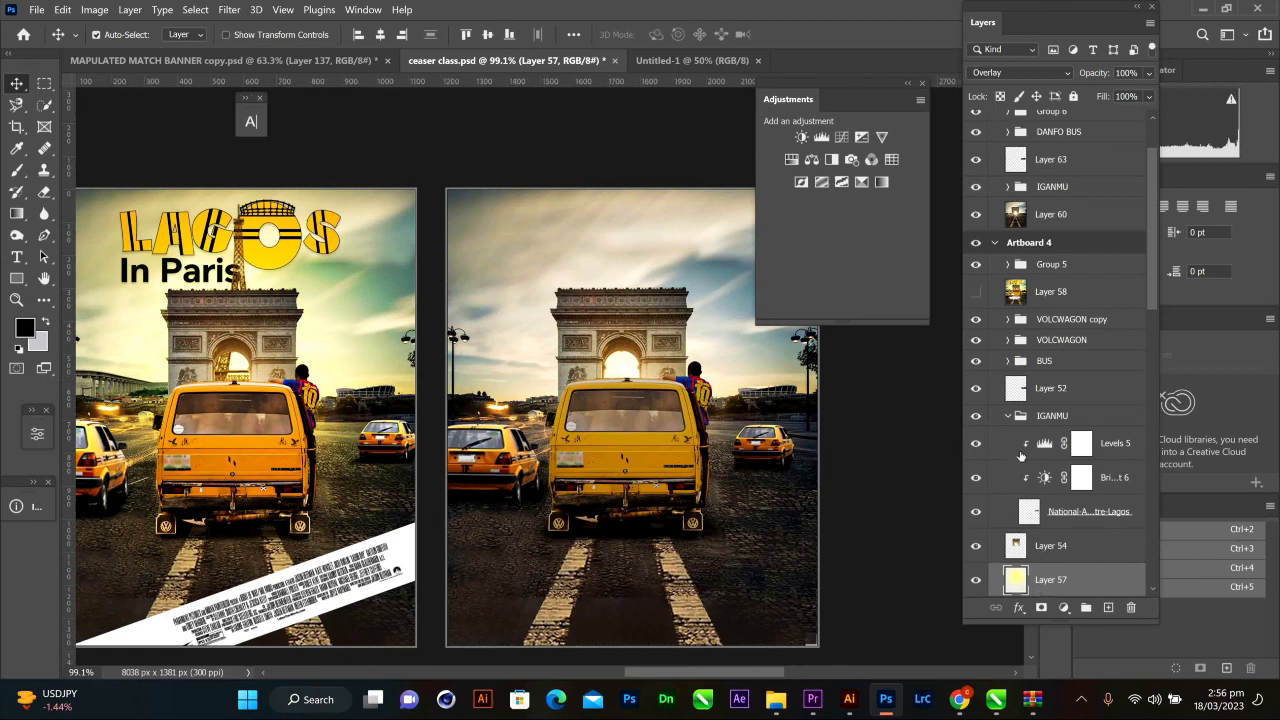
pyautogui.click(1008, 416)
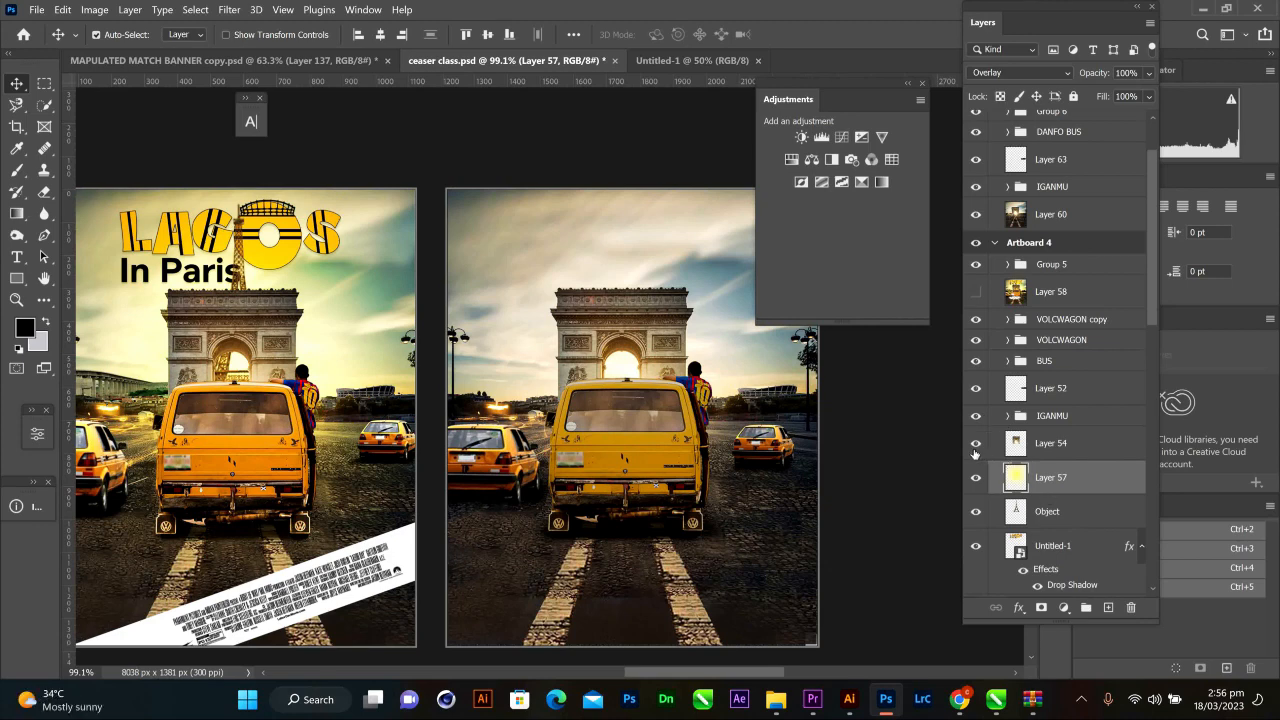
pyautogui.click(977, 547)
pyautogui.click(979, 548)
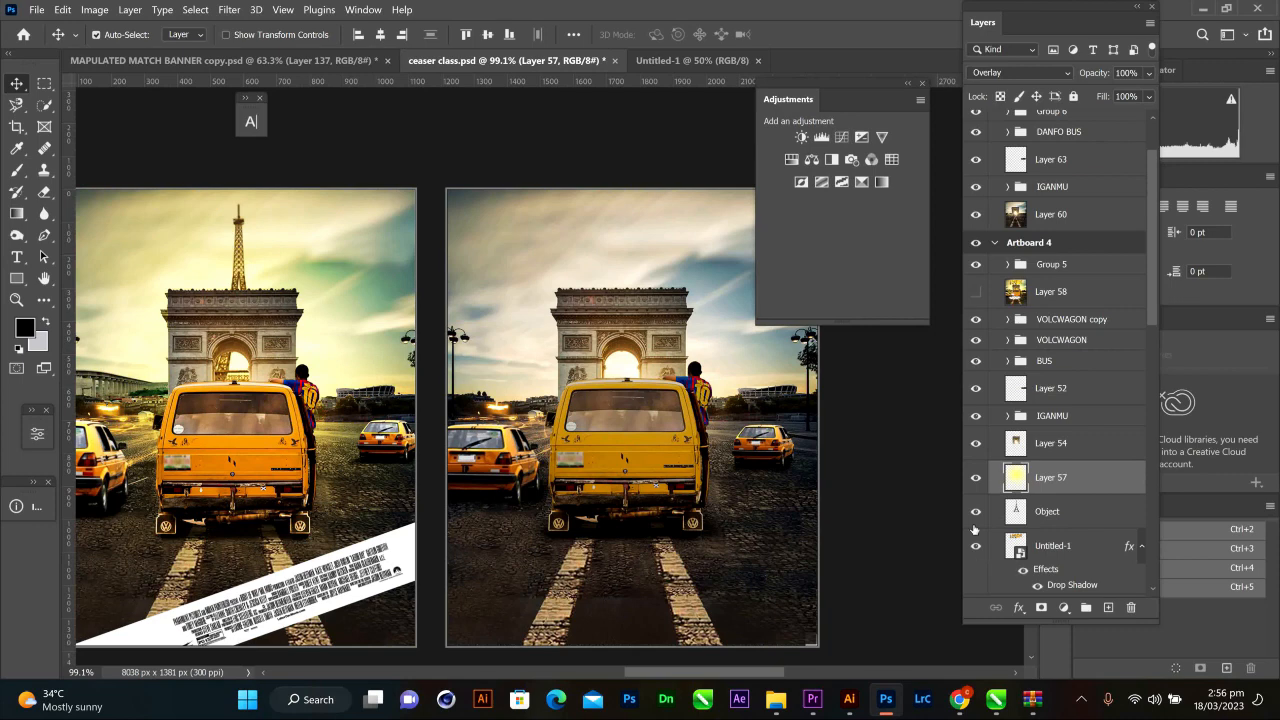
# - Toggle the Object layer's visibility and inspect which layers lie under the distant bridge in Artboard 4's finished poster
pyautogui.click(975, 514)
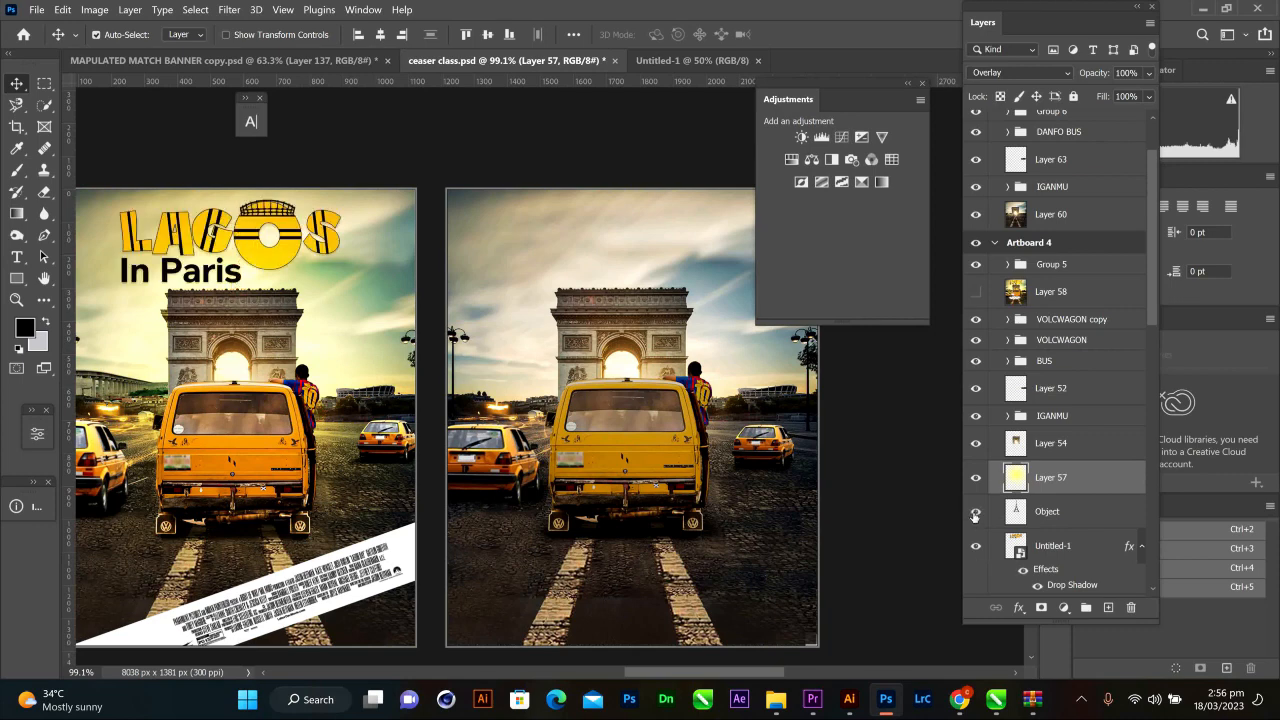
pyautogui.click(975, 514)
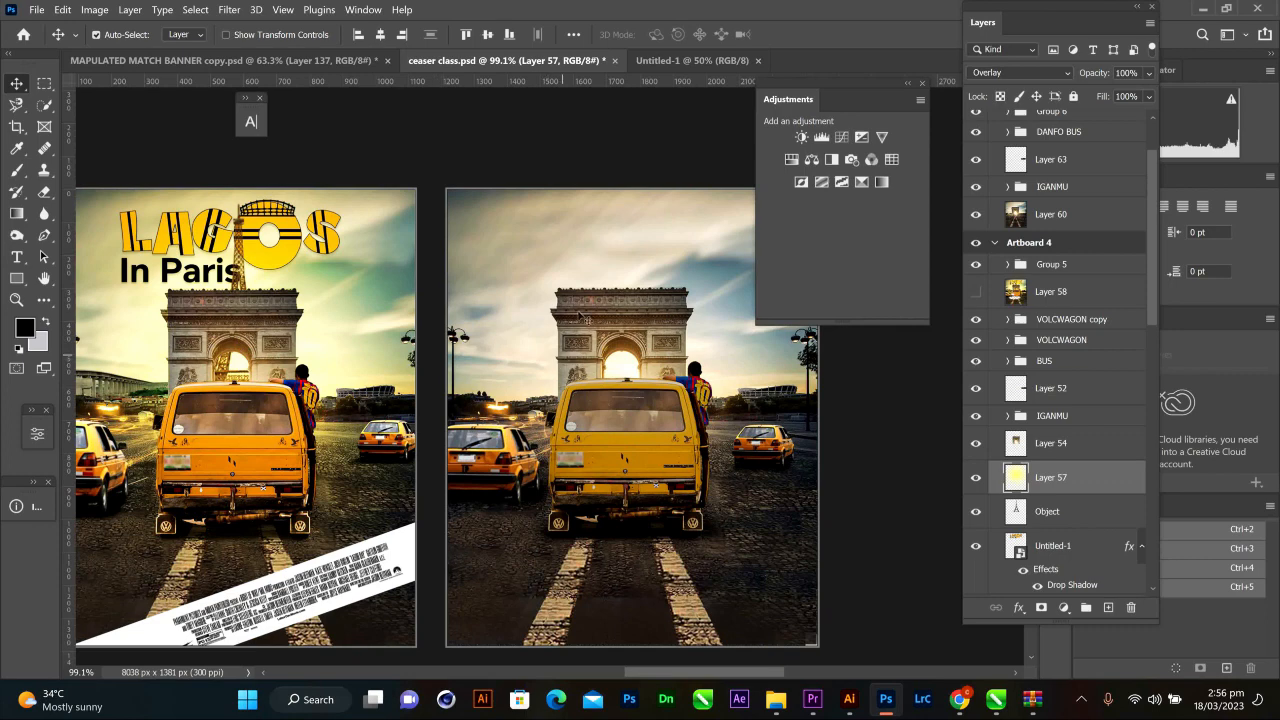
pyautogui.rightClick(126, 384)
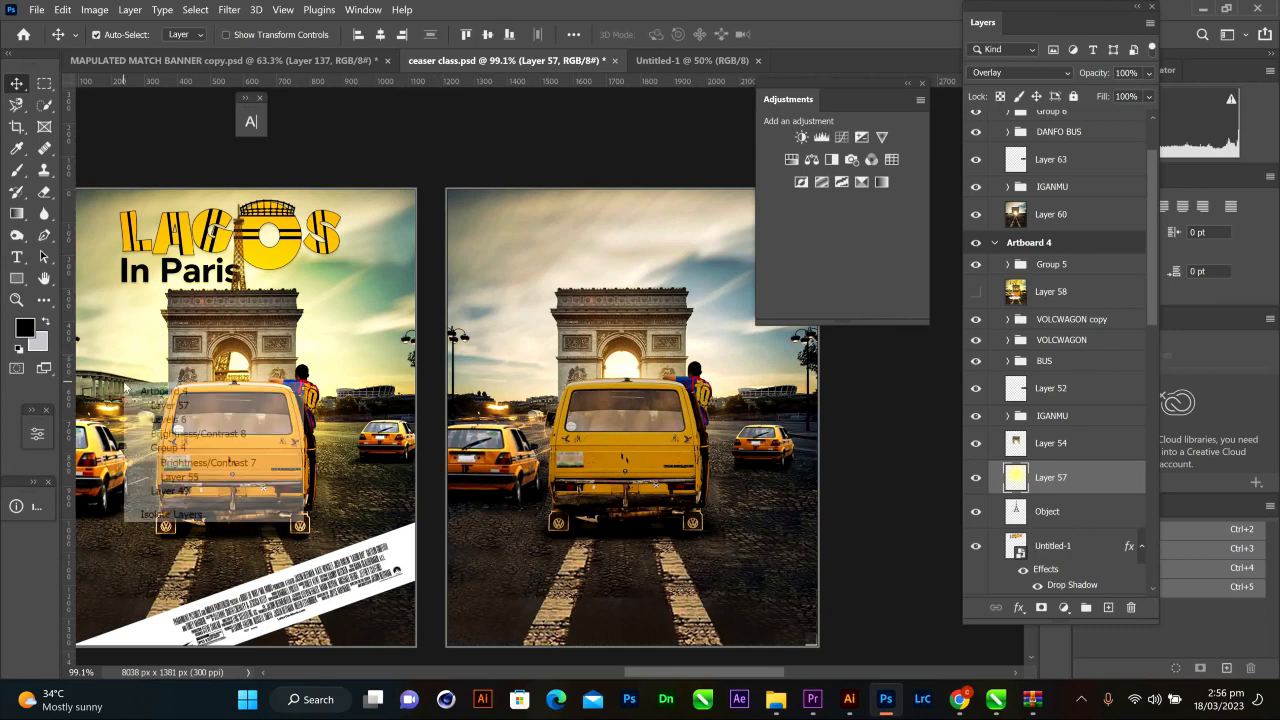
pyautogui.click(166, 406)
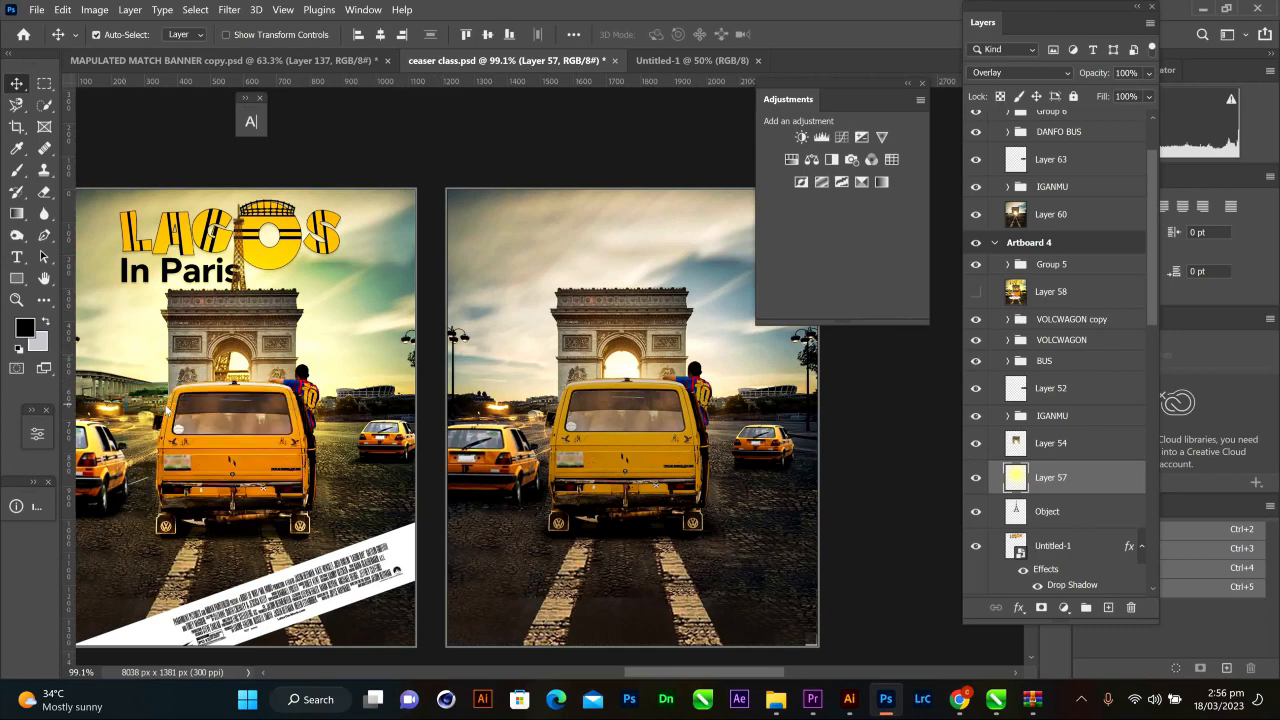
pyautogui.rightClick(97, 378)
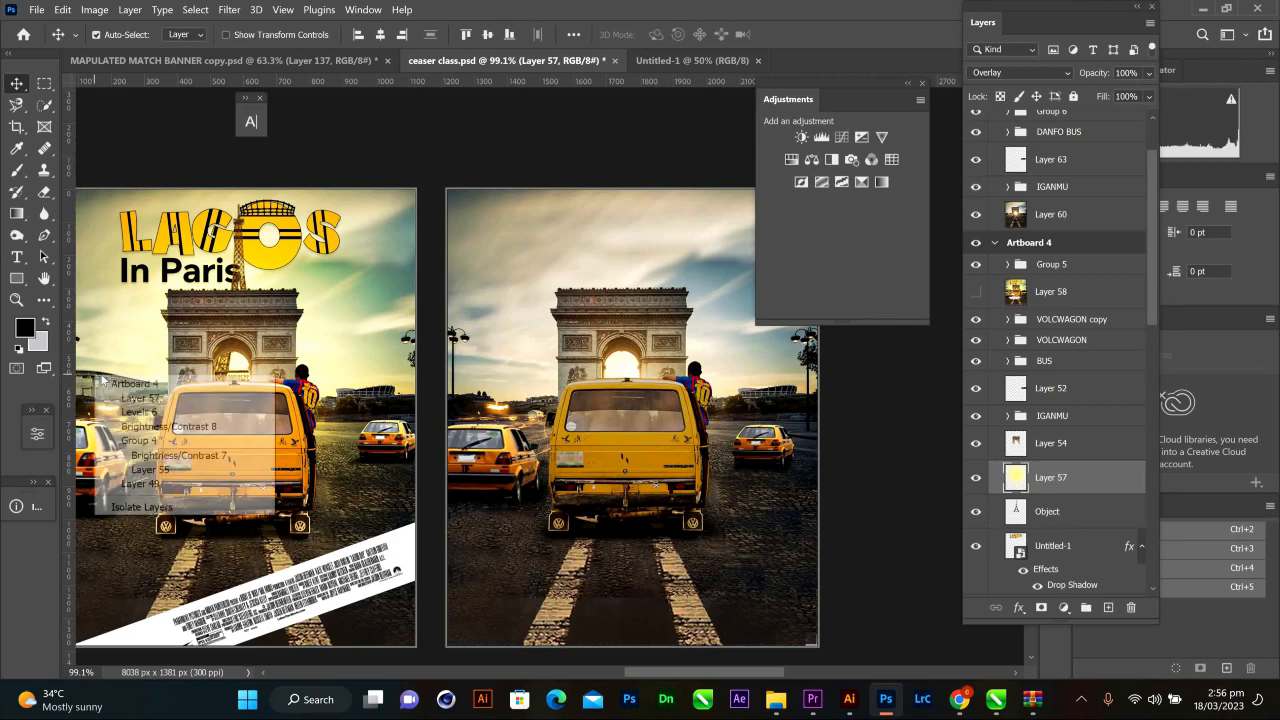
pyautogui.click(150, 426)
pyautogui.rightClick(112, 388)
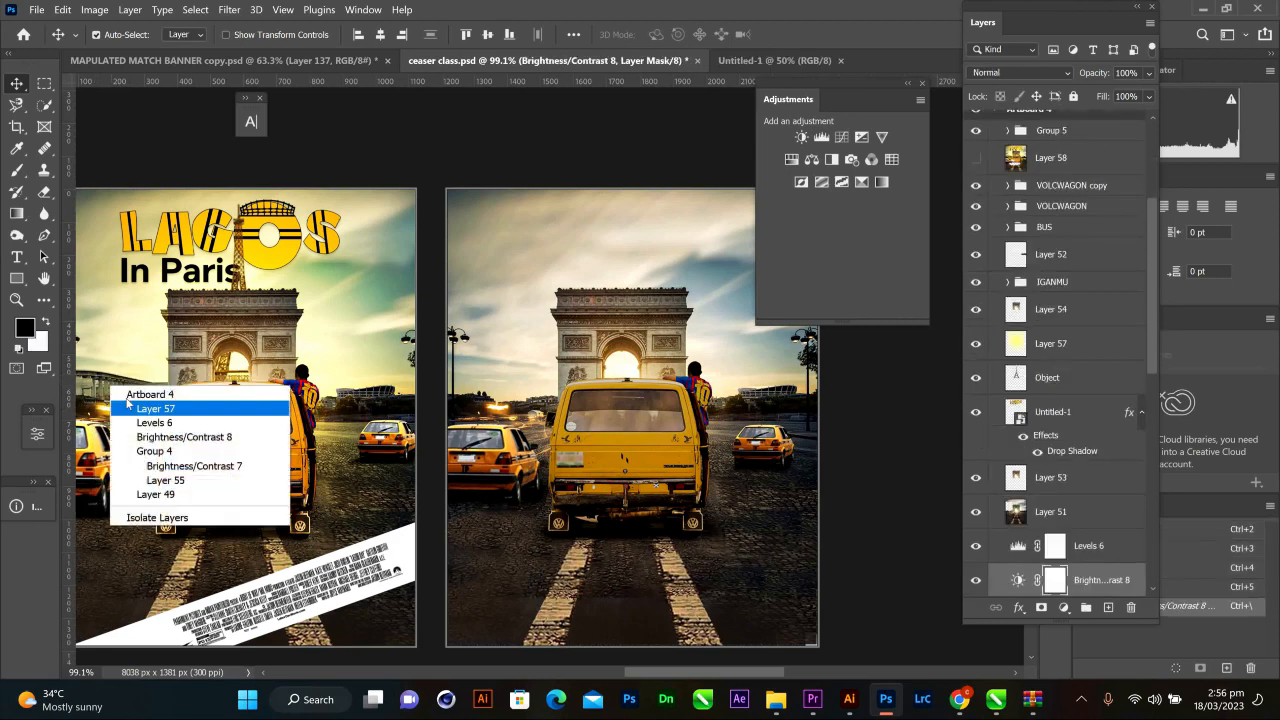
pyautogui.click(142, 422)
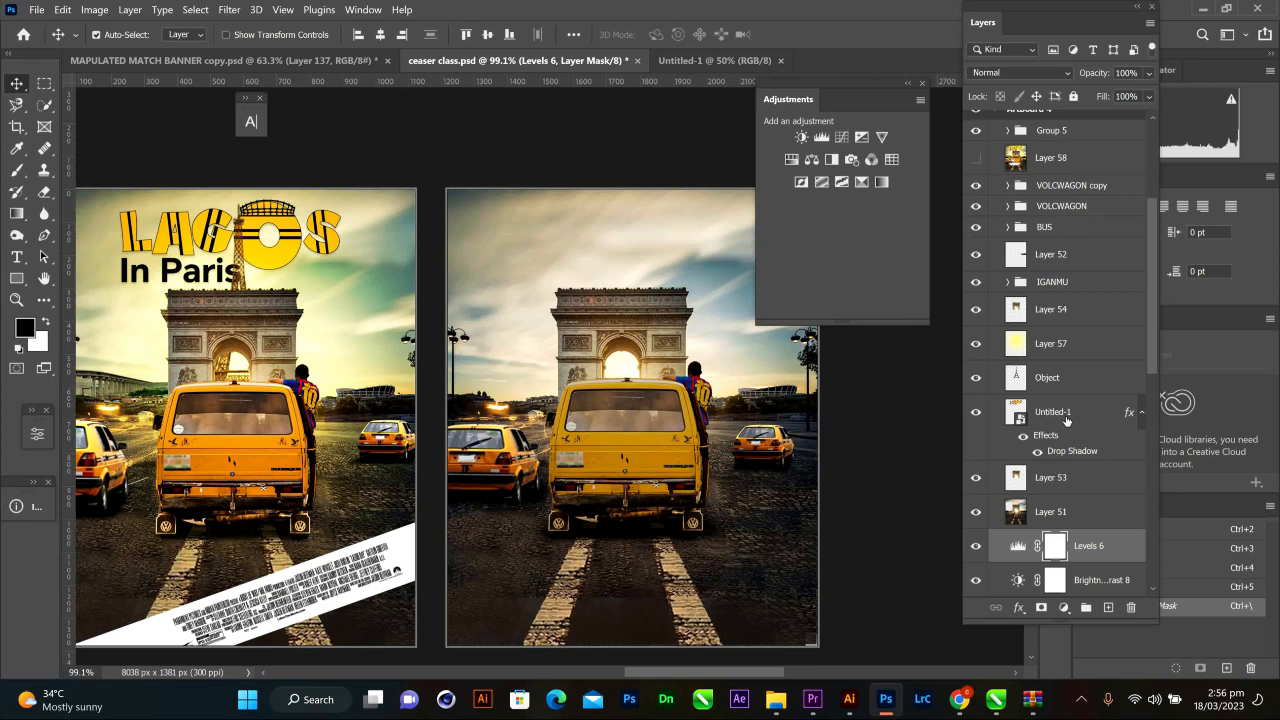
# - Expand Group 4 in Artboard 4, copy its Layer 55 bridge image and paste it above Layer 60 in Artboard 6
pyautogui.scroll(-1, 1060, 421)
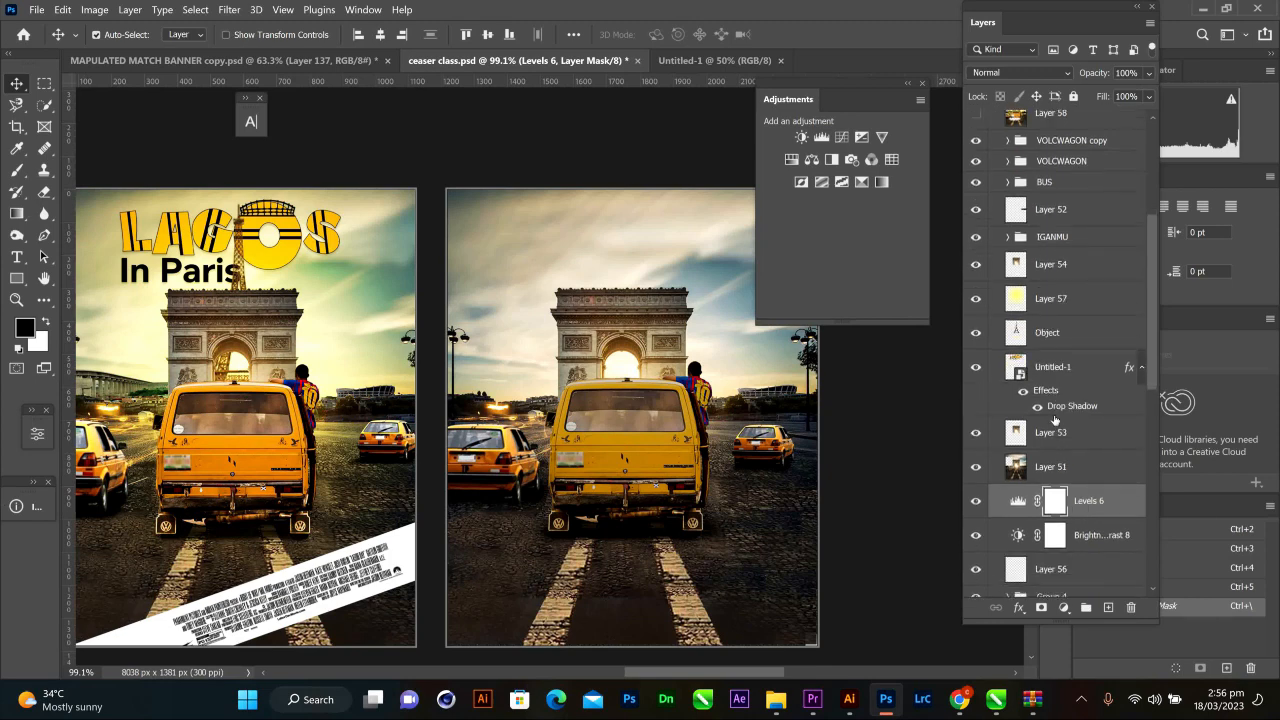
pyautogui.scroll(-2, 1054, 421)
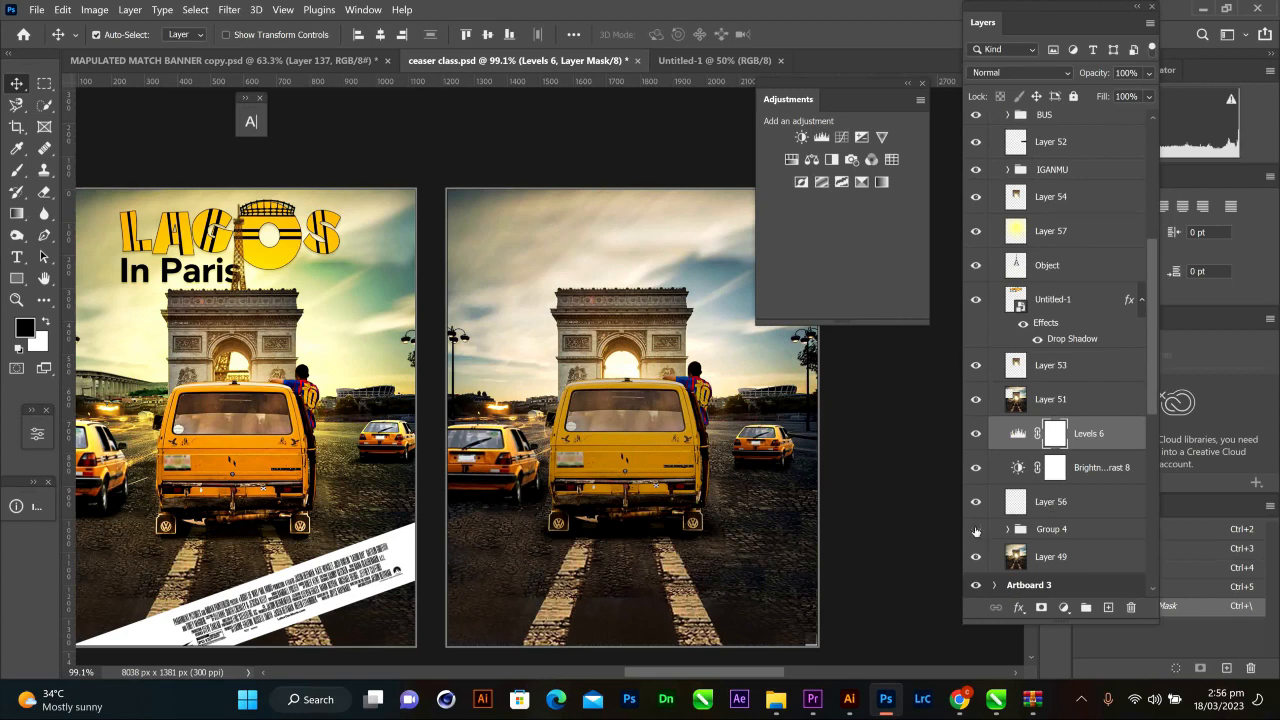
pyautogui.click(976, 531)
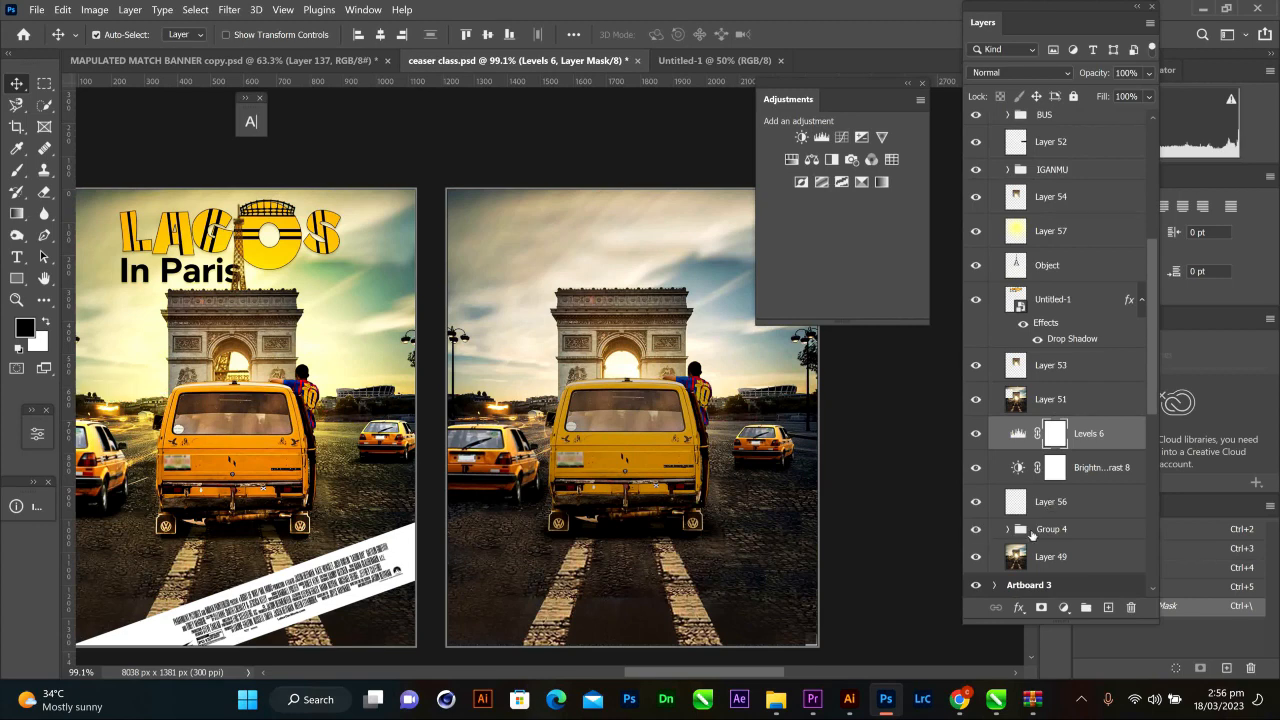
pyautogui.click(1008, 530)
pyautogui.scroll(-3, 1050, 537)
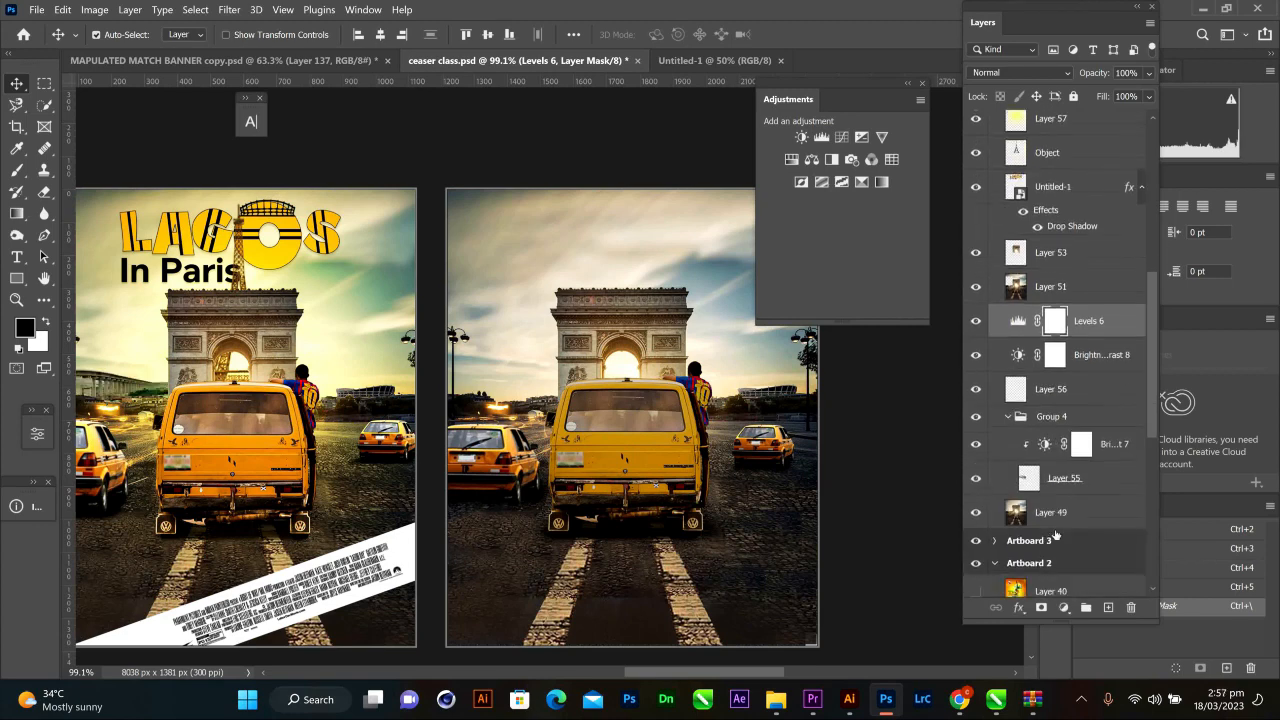
pyautogui.click(1053, 490)
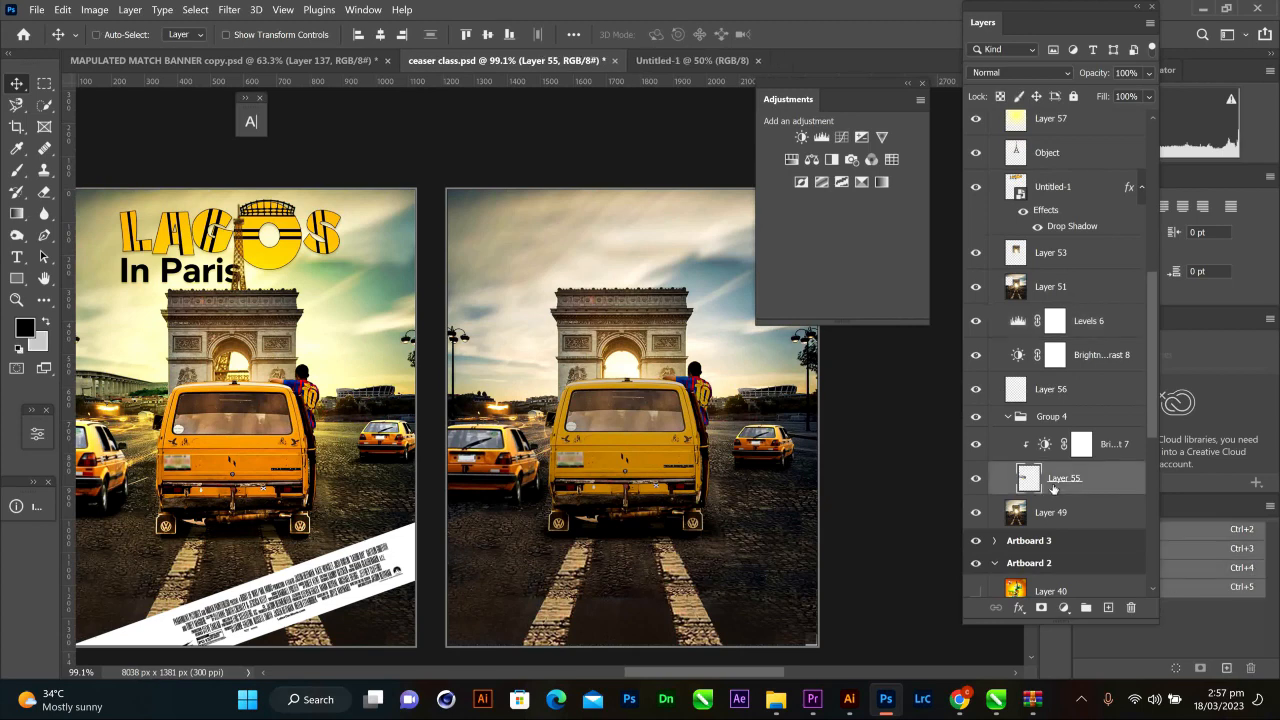
pyautogui.press('ctrl')
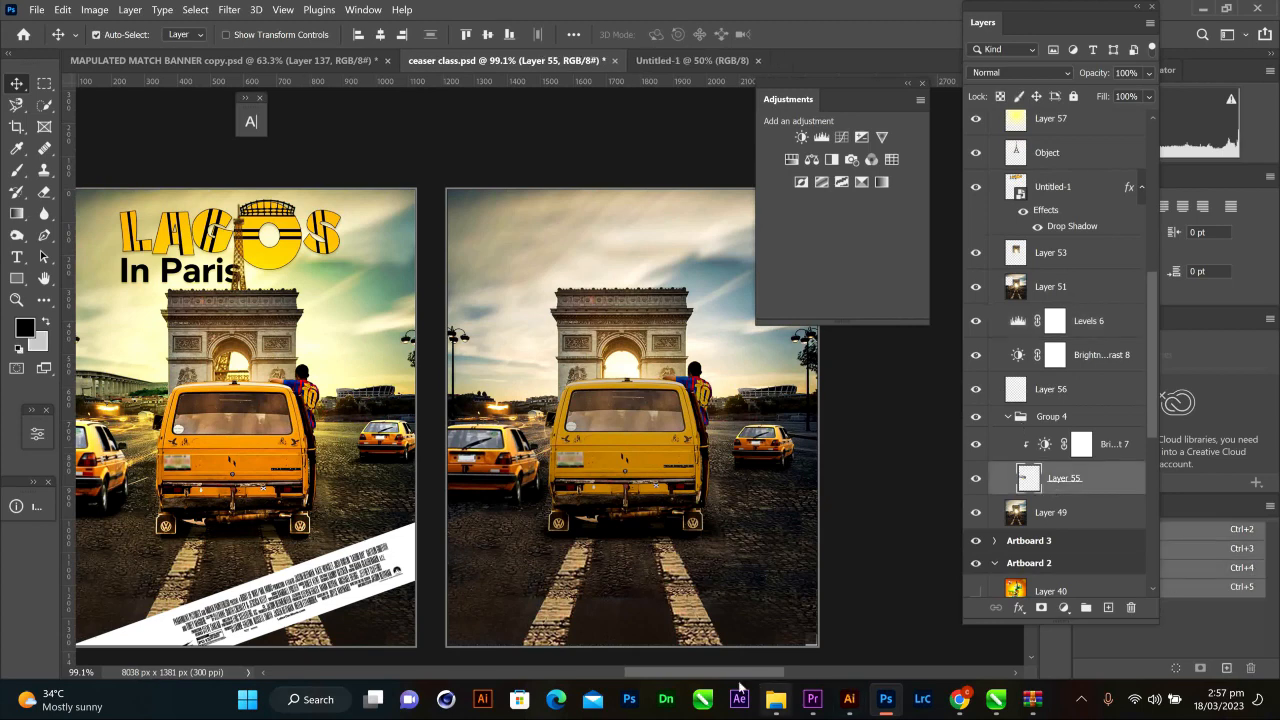
pyautogui.moveTo(729, 670); pyautogui.dragTo(741, 665)
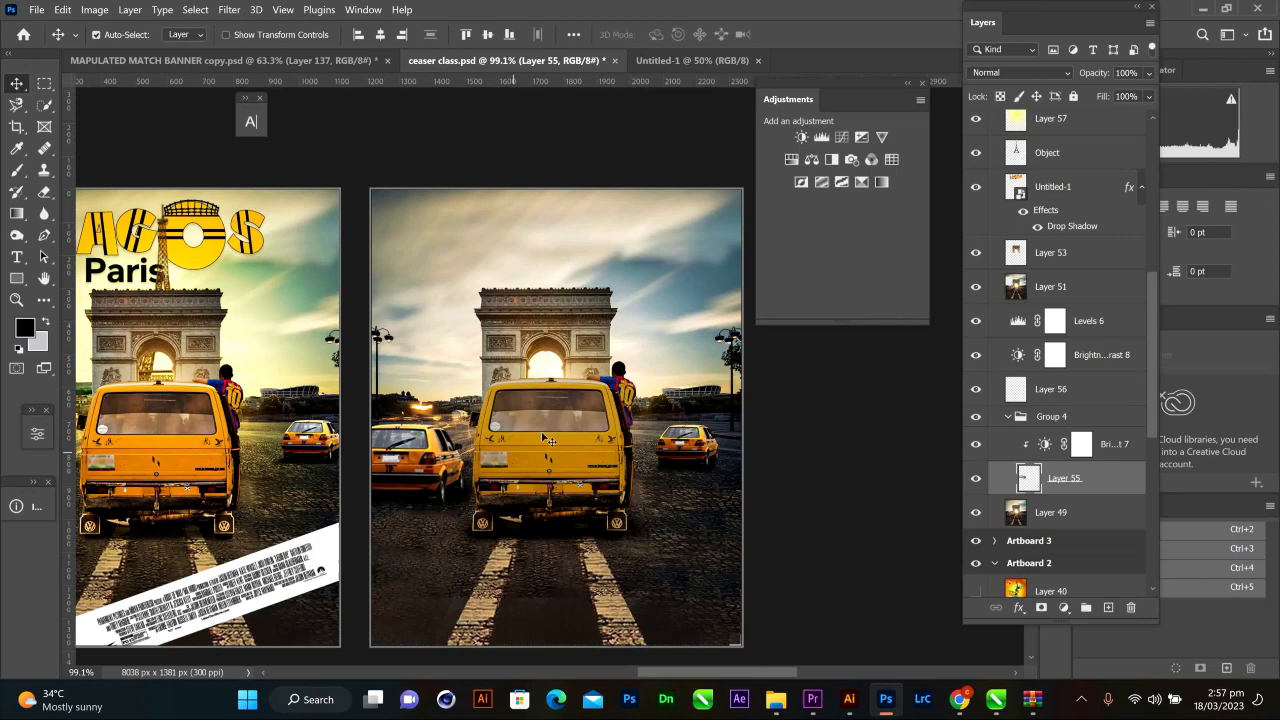
pyautogui.keyDown('ctrl'); pyautogui.click(519, 349); pyautogui.keyUp('ctrl')
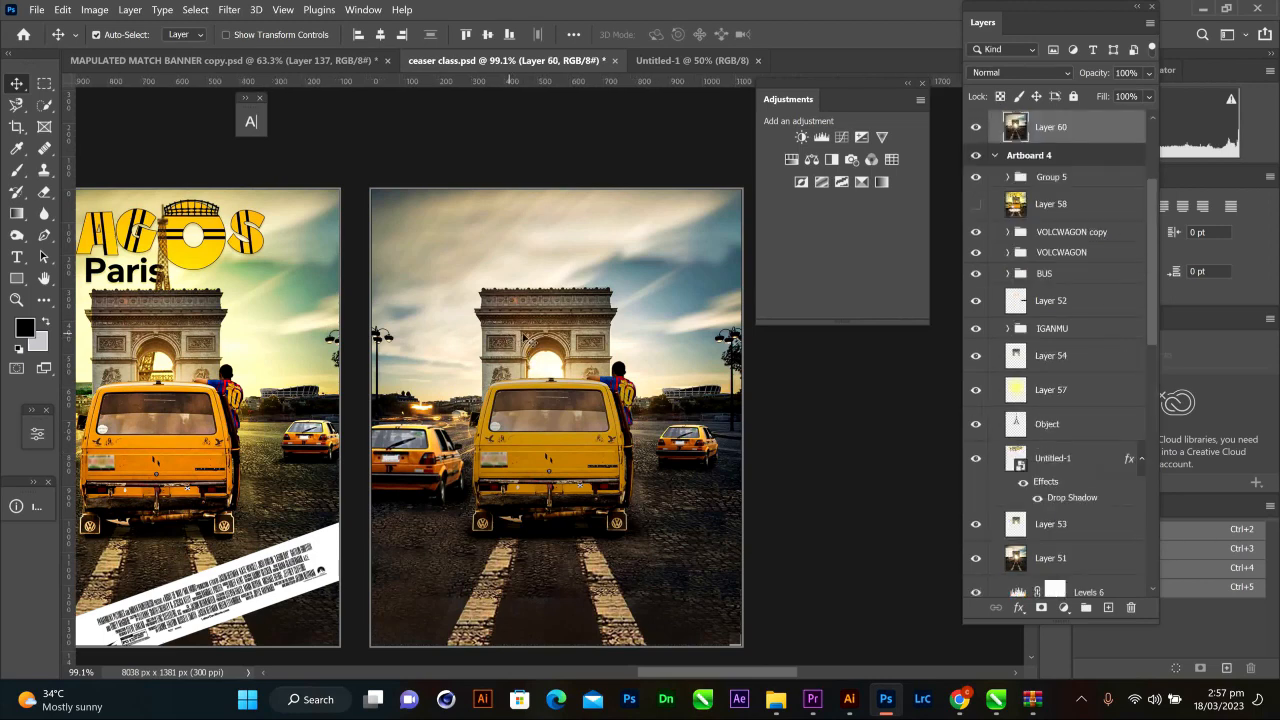
pyautogui.hotkey('ctrl', 'v')
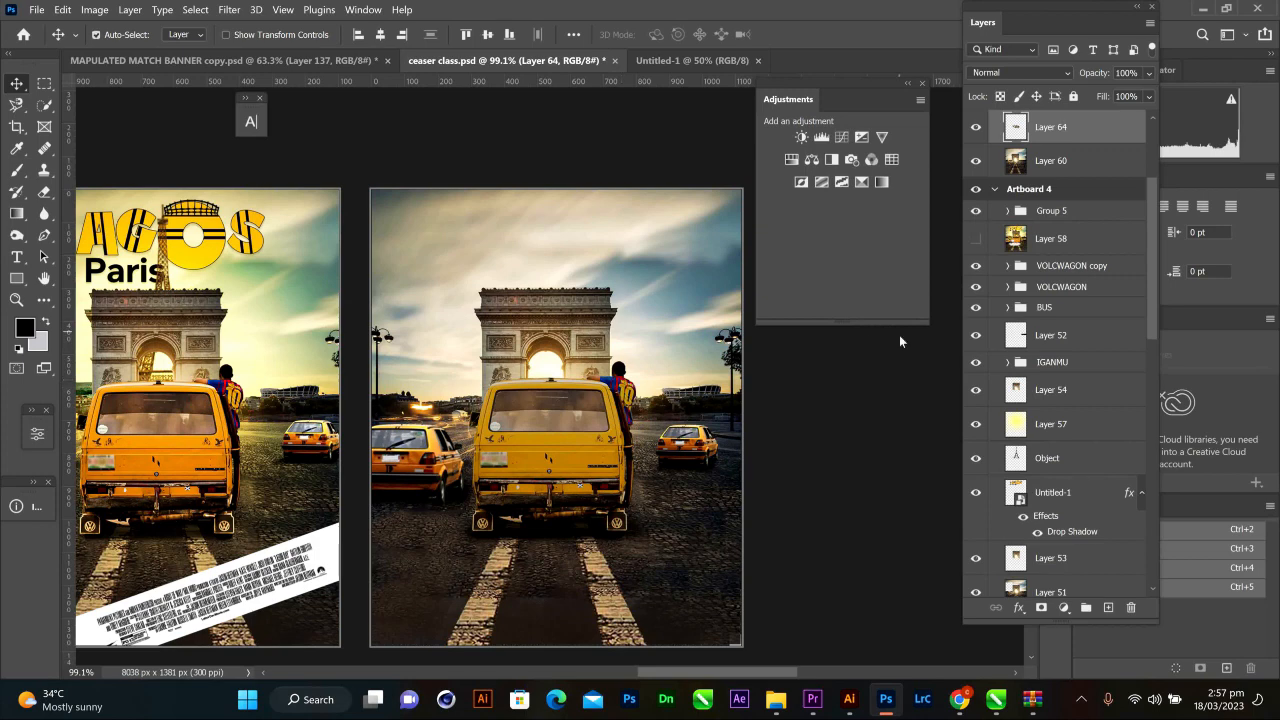
# - Bring the pasted bridge image to the top of Artboard 6's layer stack and place it in the sky against the artboard's left edge
pyautogui.scroll(1, 1018, 158)
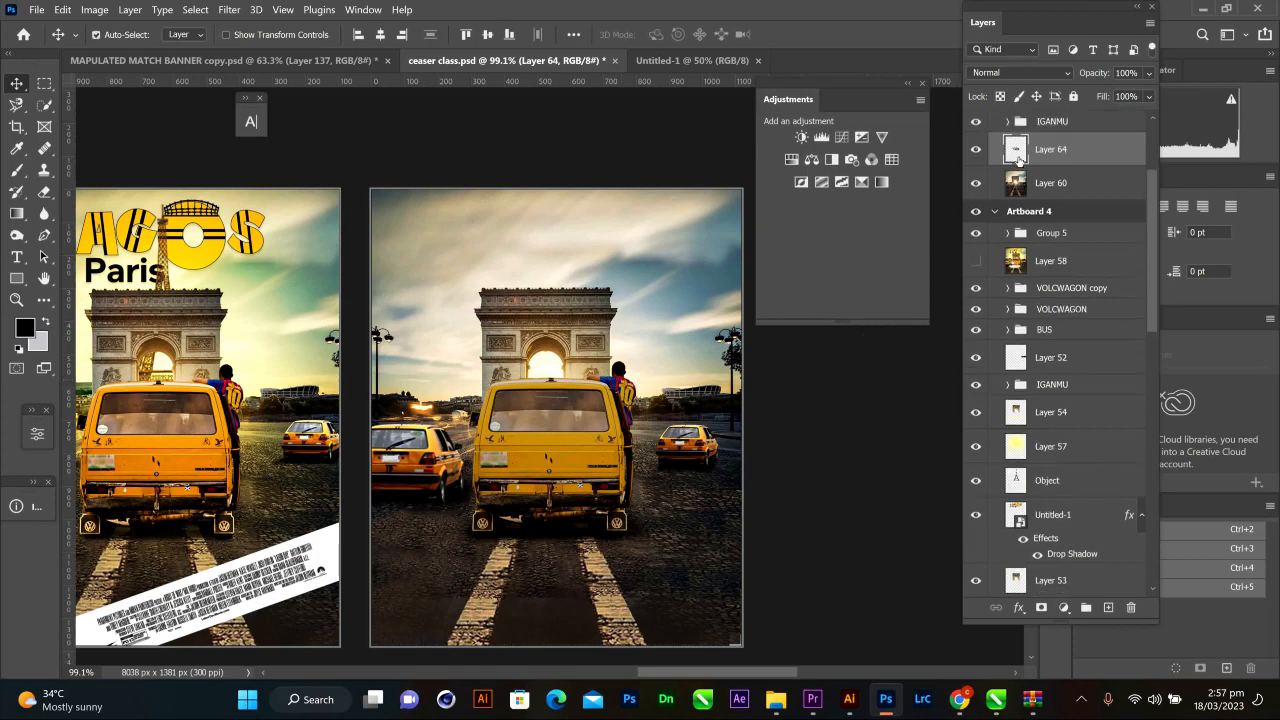
pyautogui.scroll(3, 1018, 158)
pyautogui.moveTo(1050, 274); pyautogui.dragTo(1047, 130)
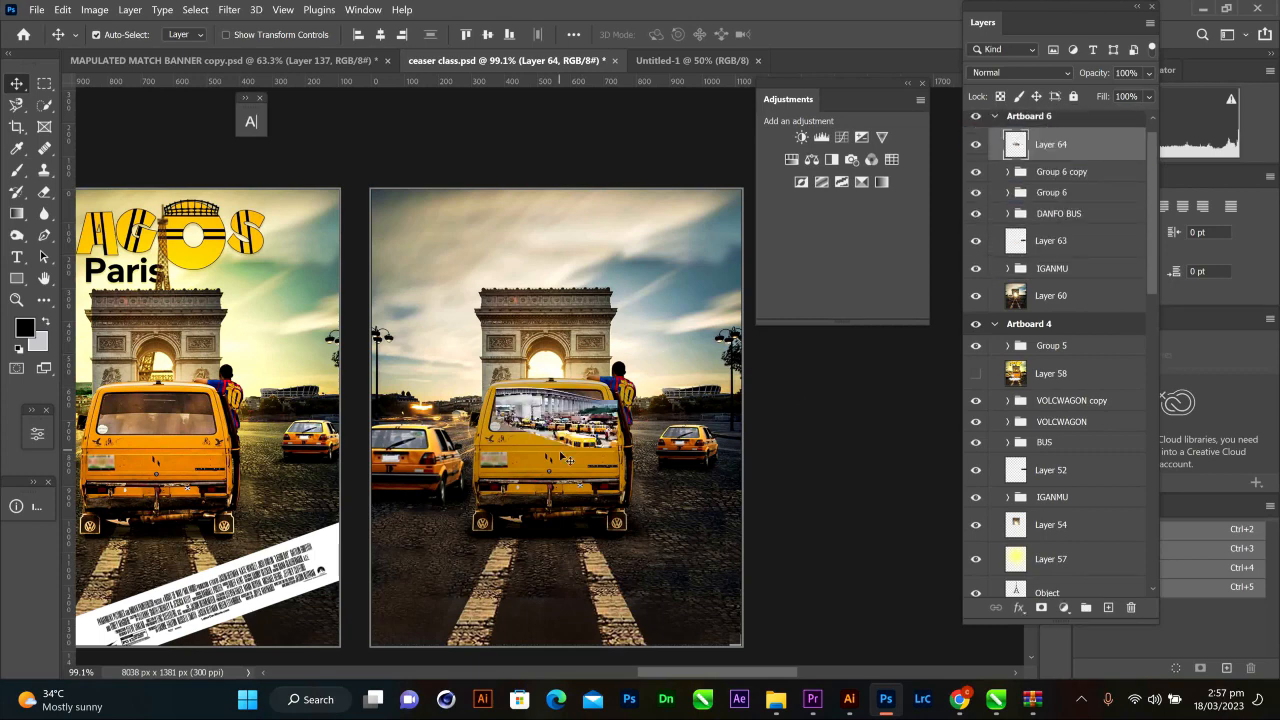
pyautogui.moveTo(564, 413); pyautogui.dragTo(462, 296)
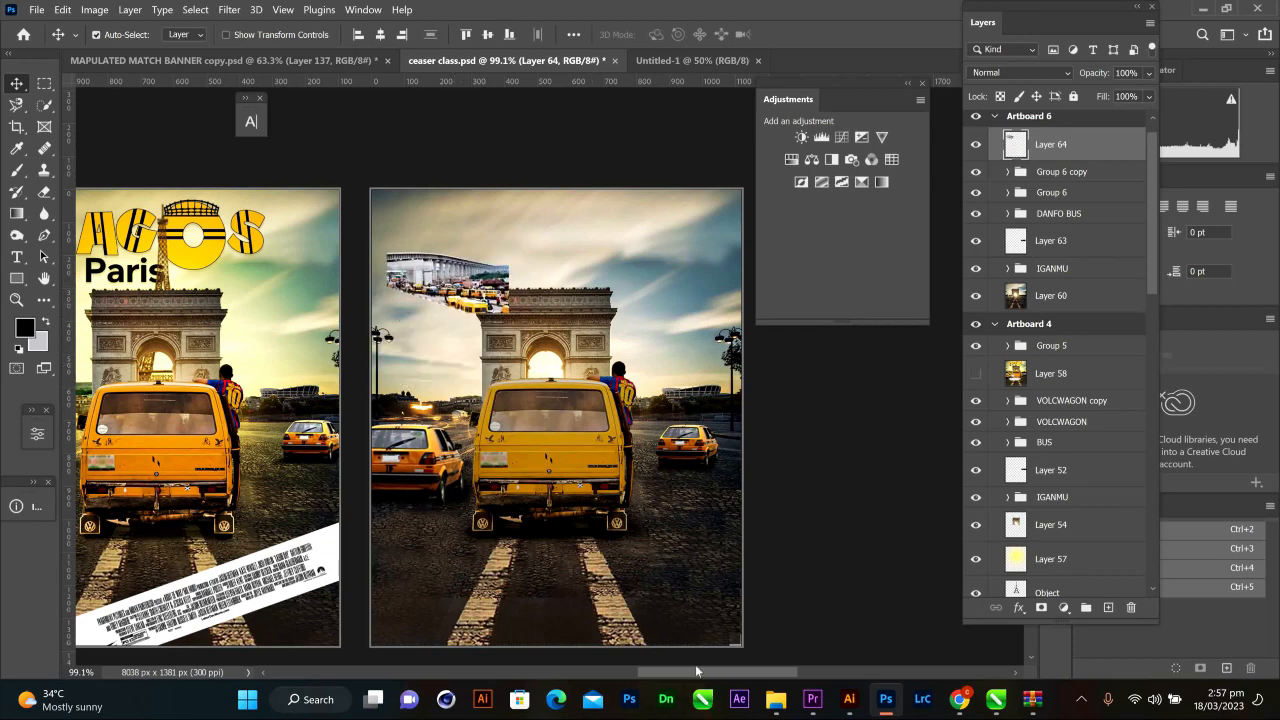
pyautogui.moveTo(695, 673)
pyautogui.mouseDown()
pyautogui.moveTo(674, 668)
pyautogui.moveTo(695, 672)
pyautogui.mouseUp()
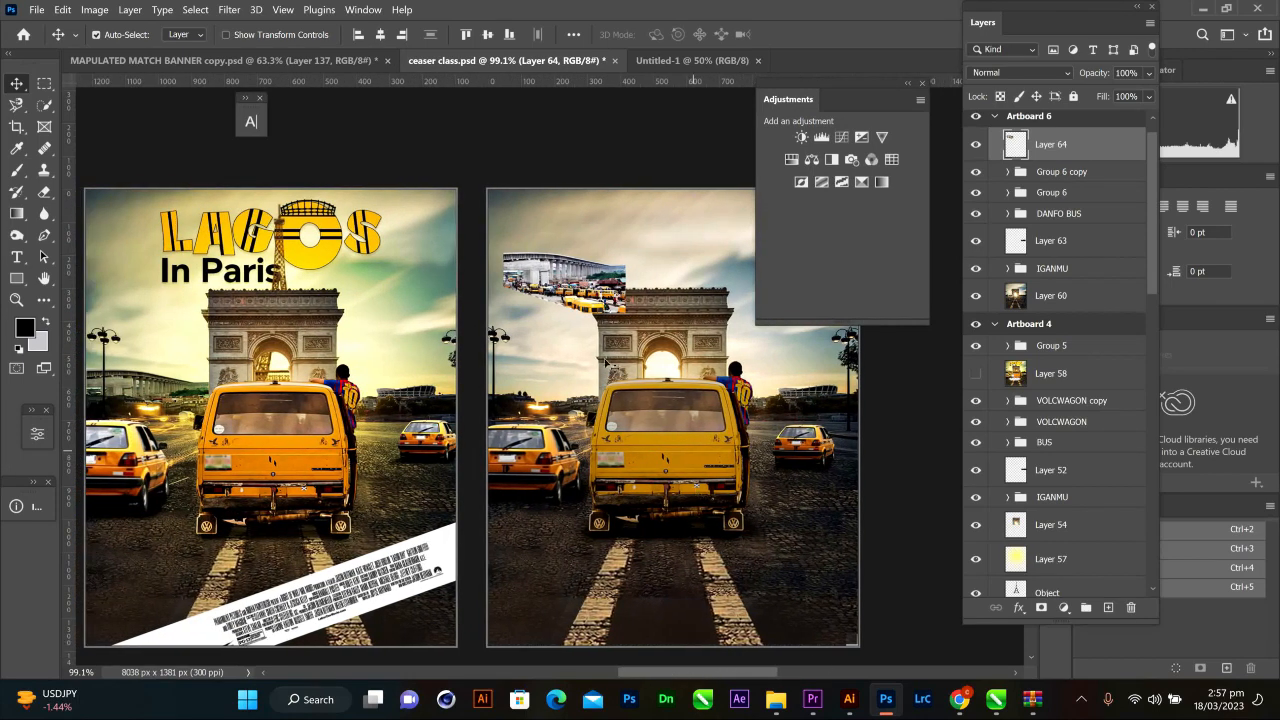
pyautogui.moveTo(584, 290); pyautogui.dragTo(559, 276)
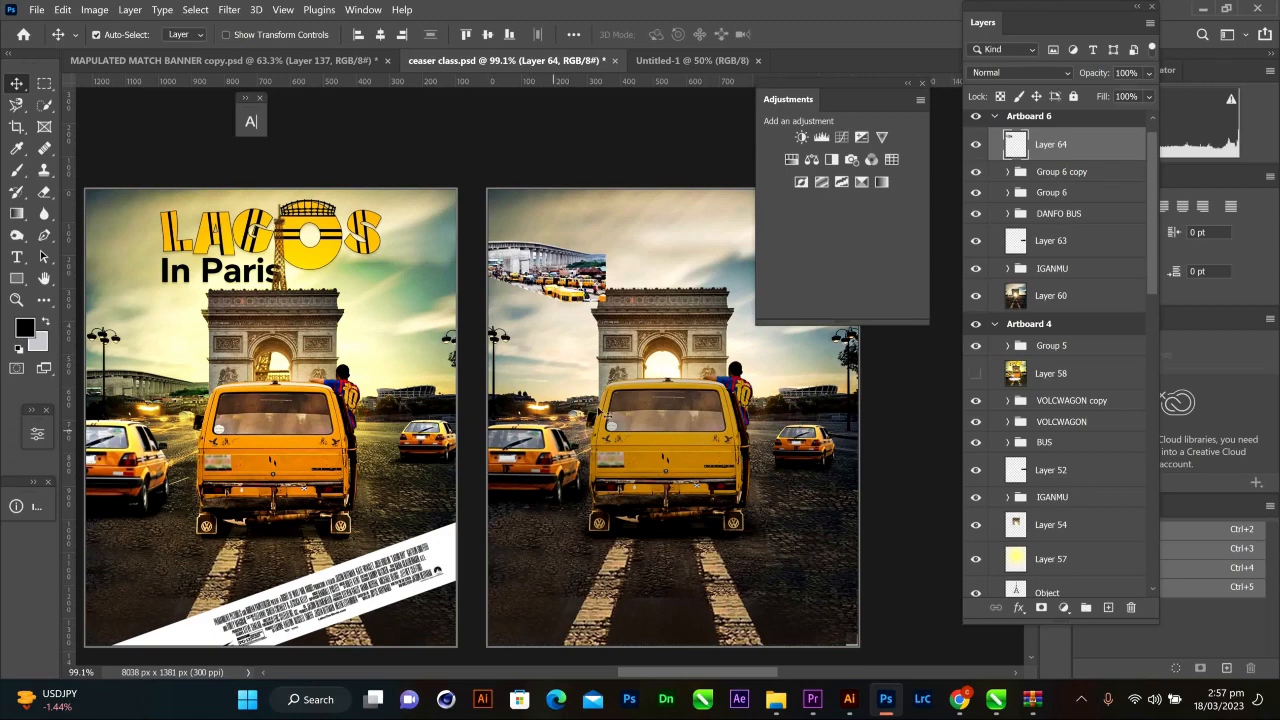
# - Outline the street lamp's post on Layer 60 with the Magnetic Lasso and copy the selection to a new layer
pyautogui.scroll(5, 566, 425)
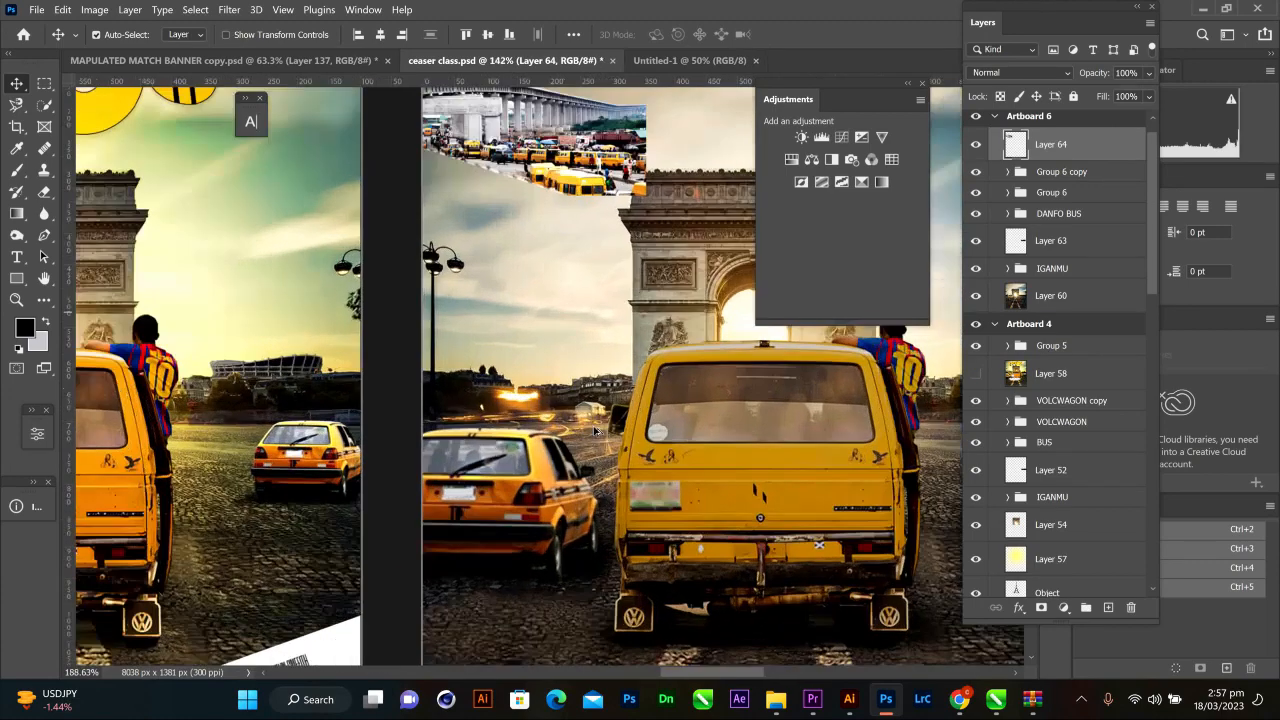
pyautogui.scroll(1, 436, 369)
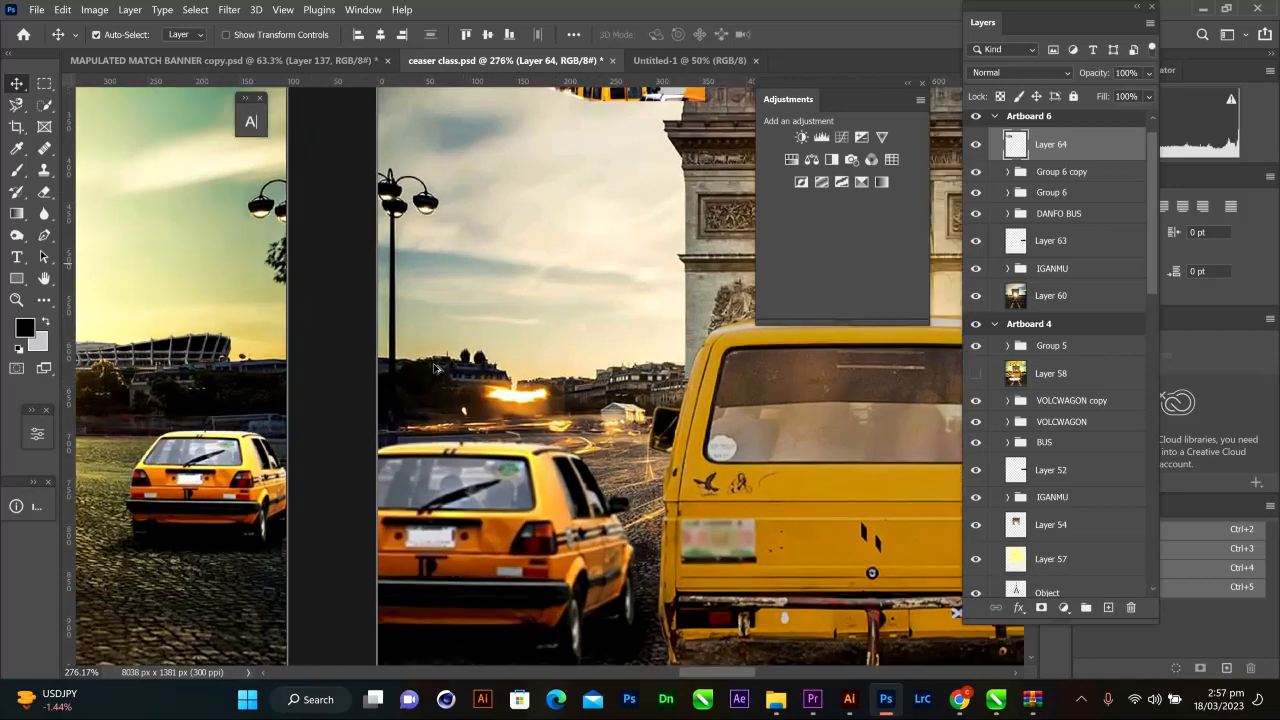
pyautogui.click(446, 370)
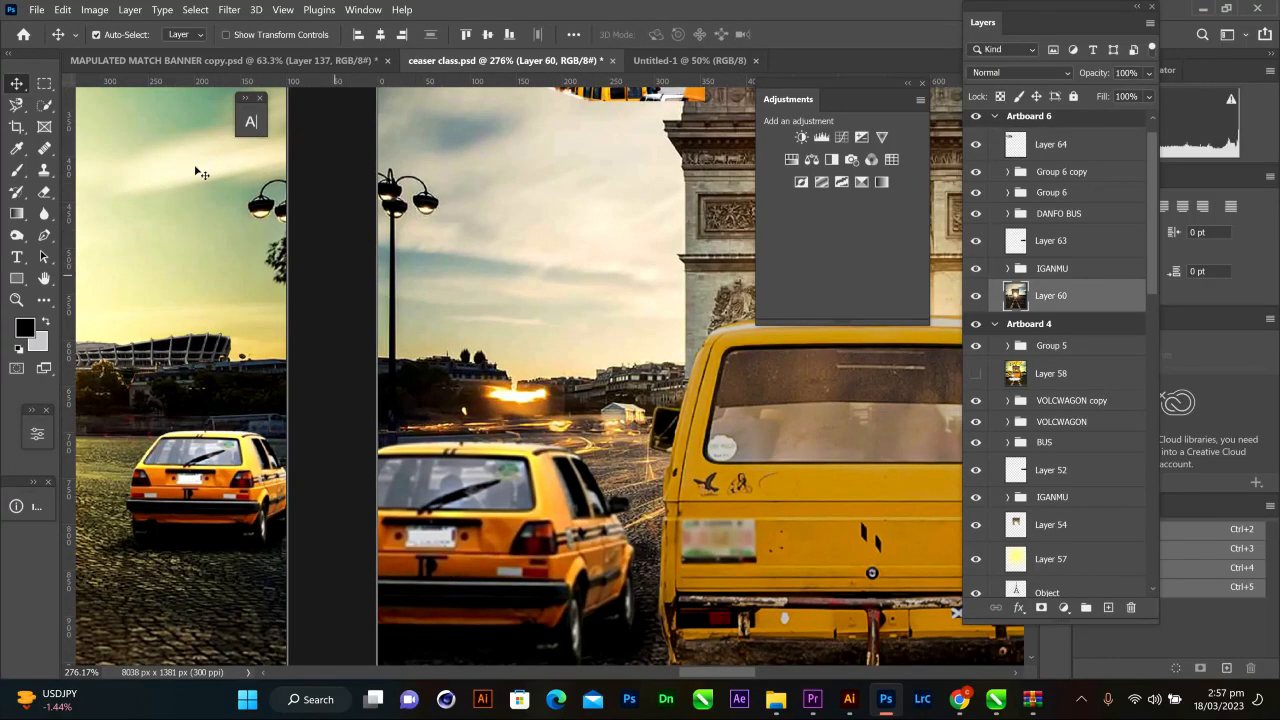
pyautogui.click(16, 104)
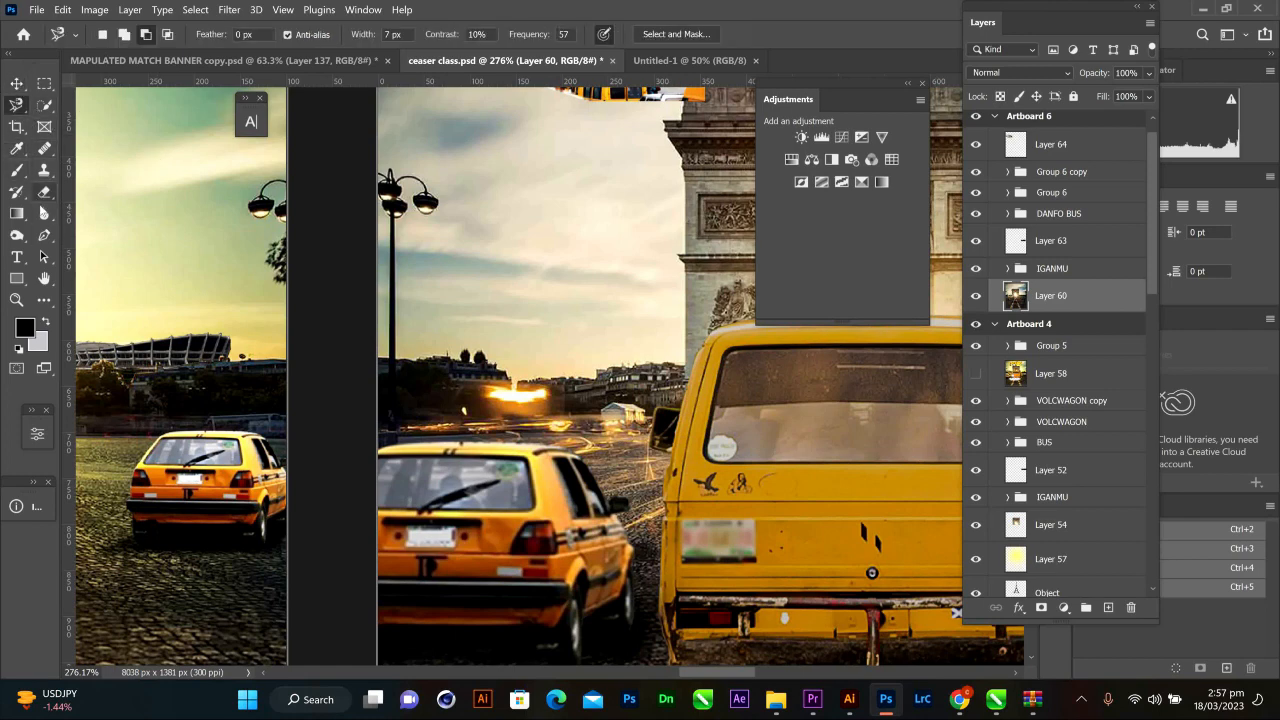
pyautogui.rightClick(25, 115)
pyautogui.click(52, 137)
pyautogui.click(389, 241)
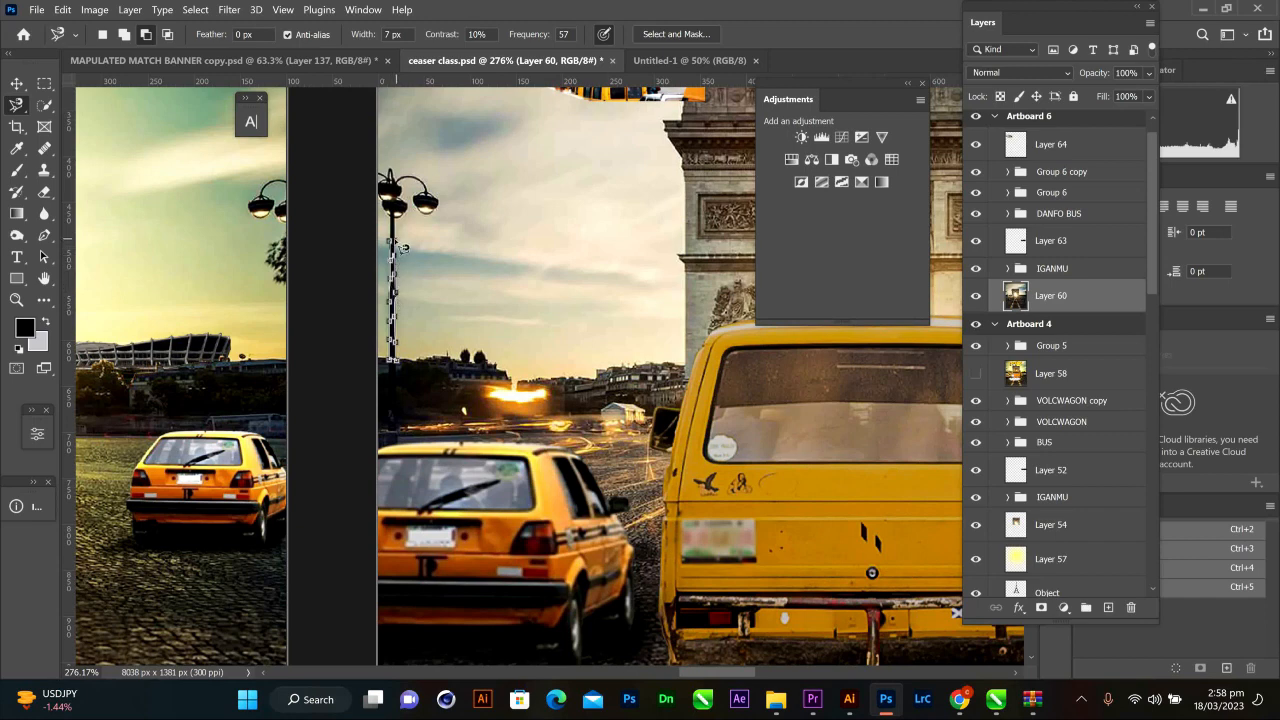
pyautogui.click(390, 241)
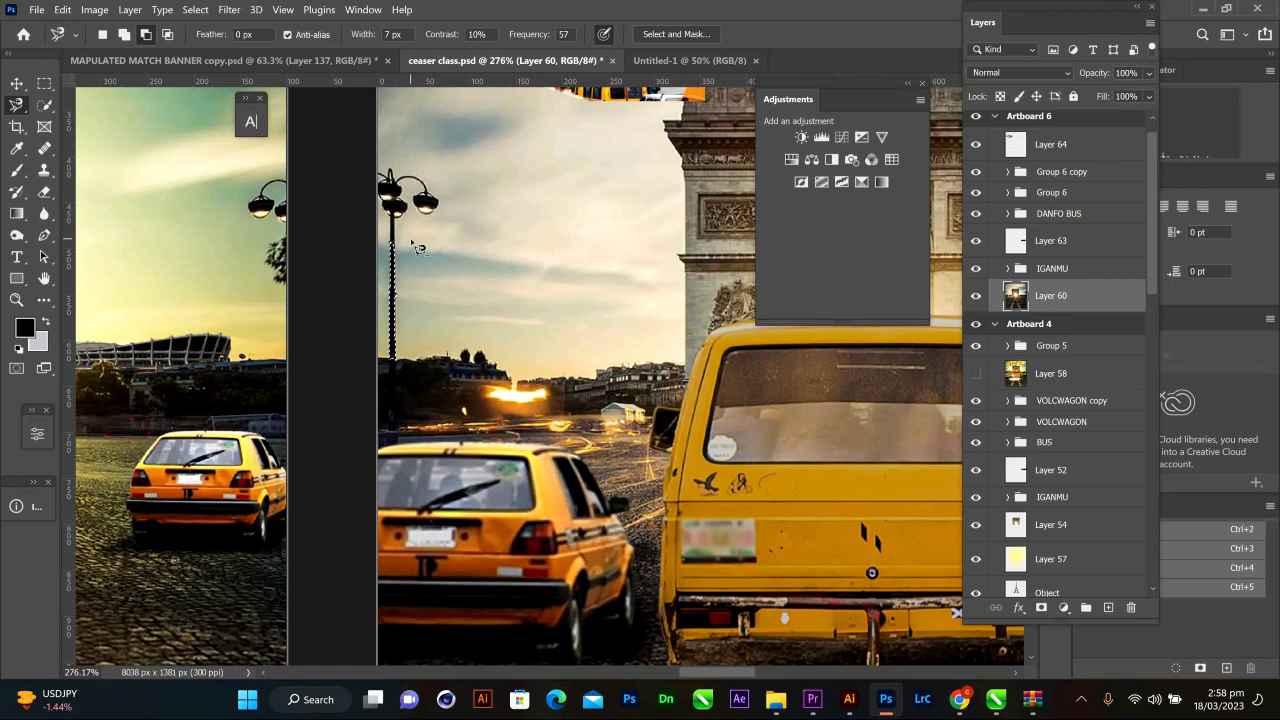
pyautogui.hotkey('ctrl', 'j')
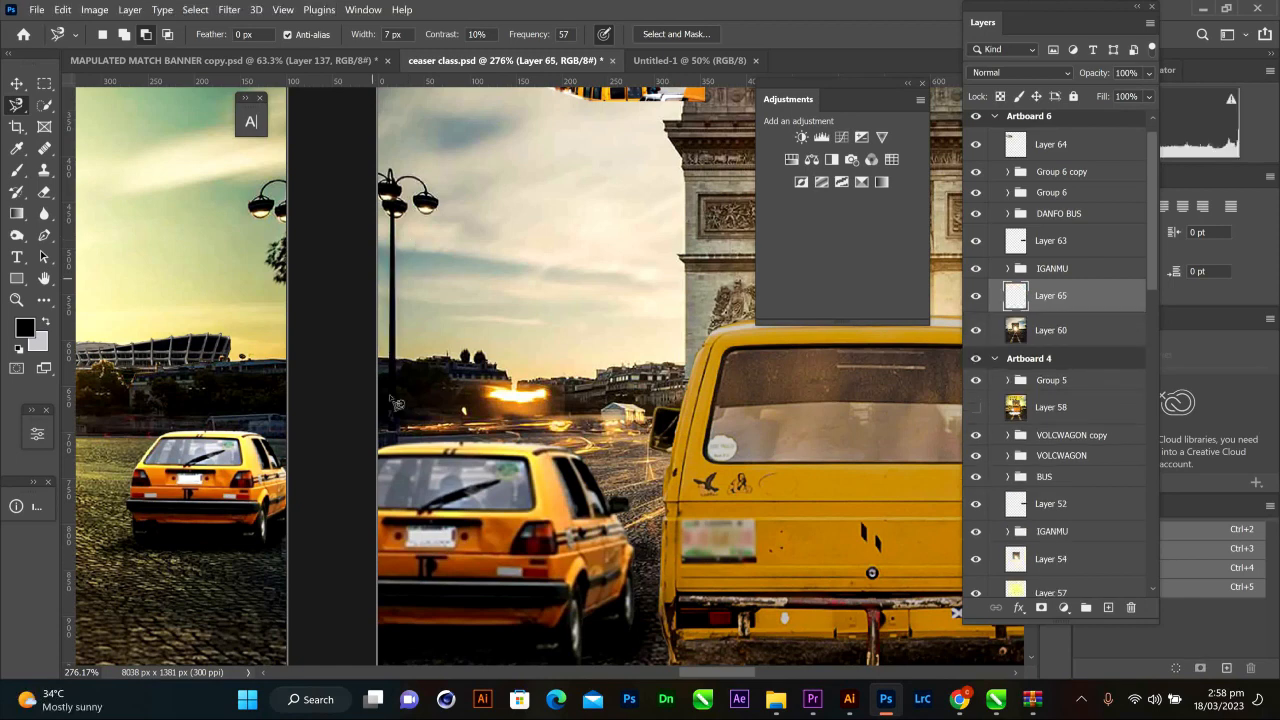
# - Select the dark strip of trees and buildings left of the arch on Layer 60 and copy it to a new layer
pyautogui.click(1040, 330)
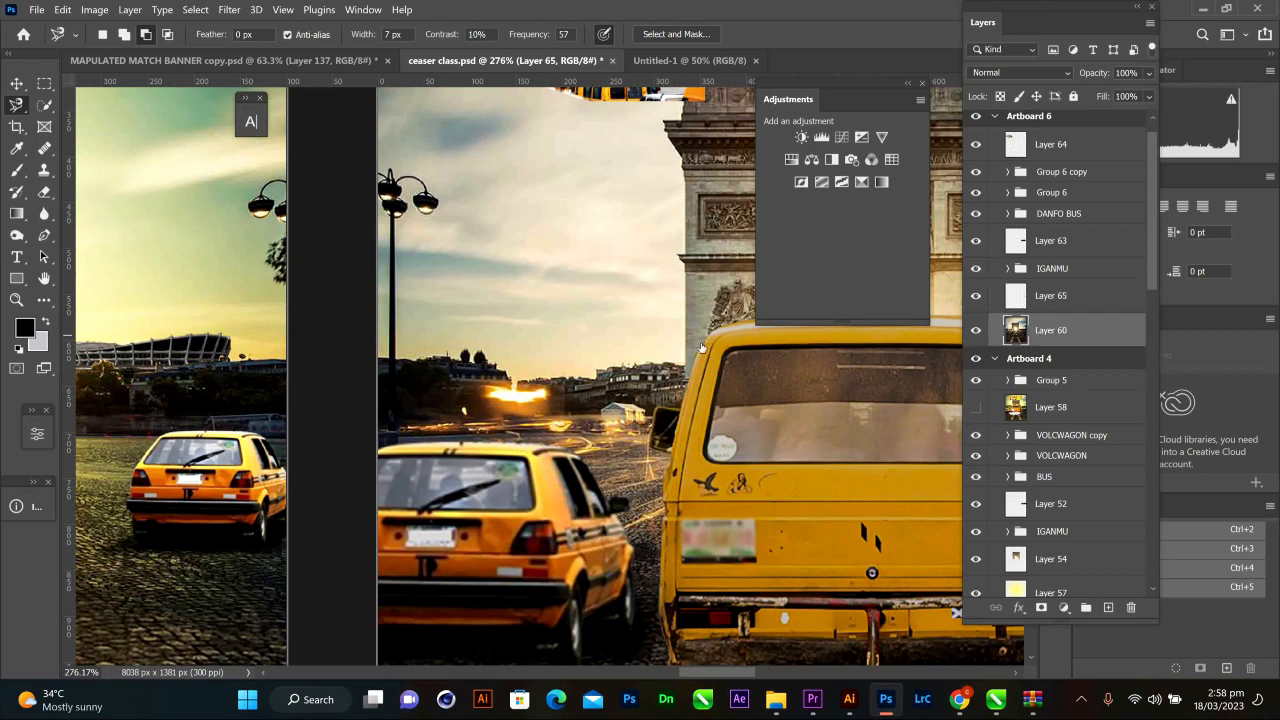
pyautogui.click(375, 357)
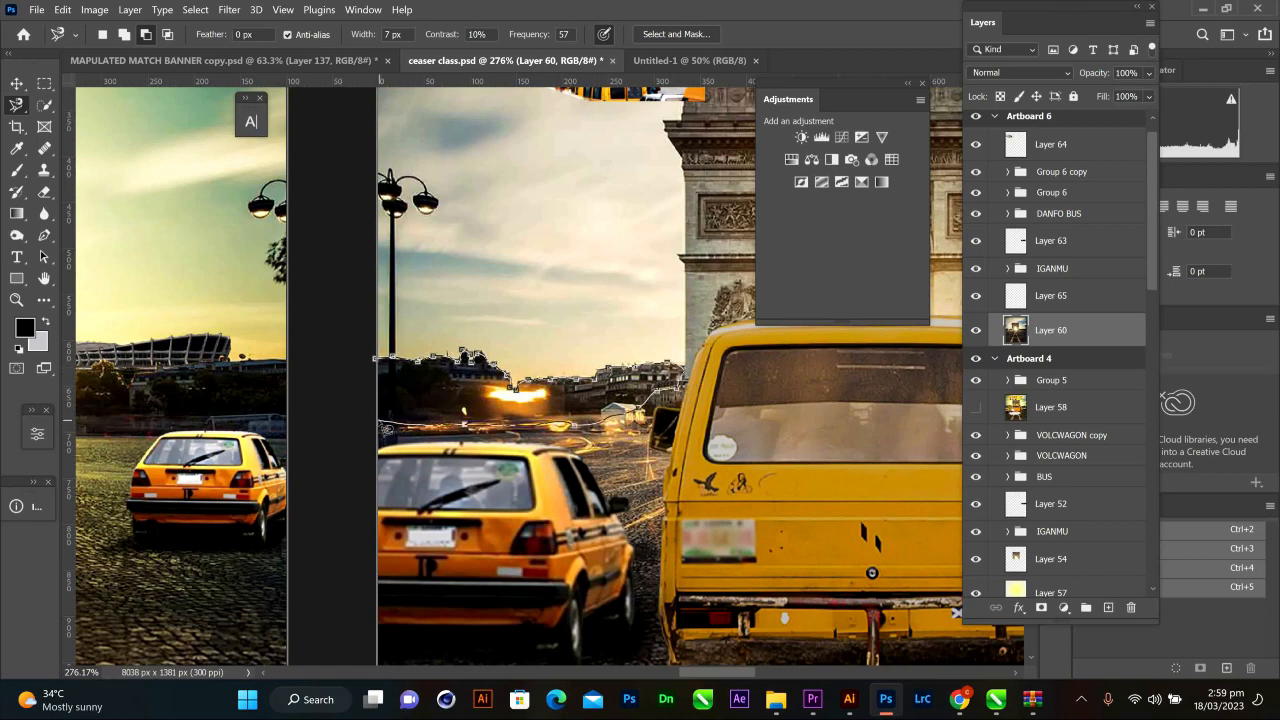
pyautogui.click(378, 358)
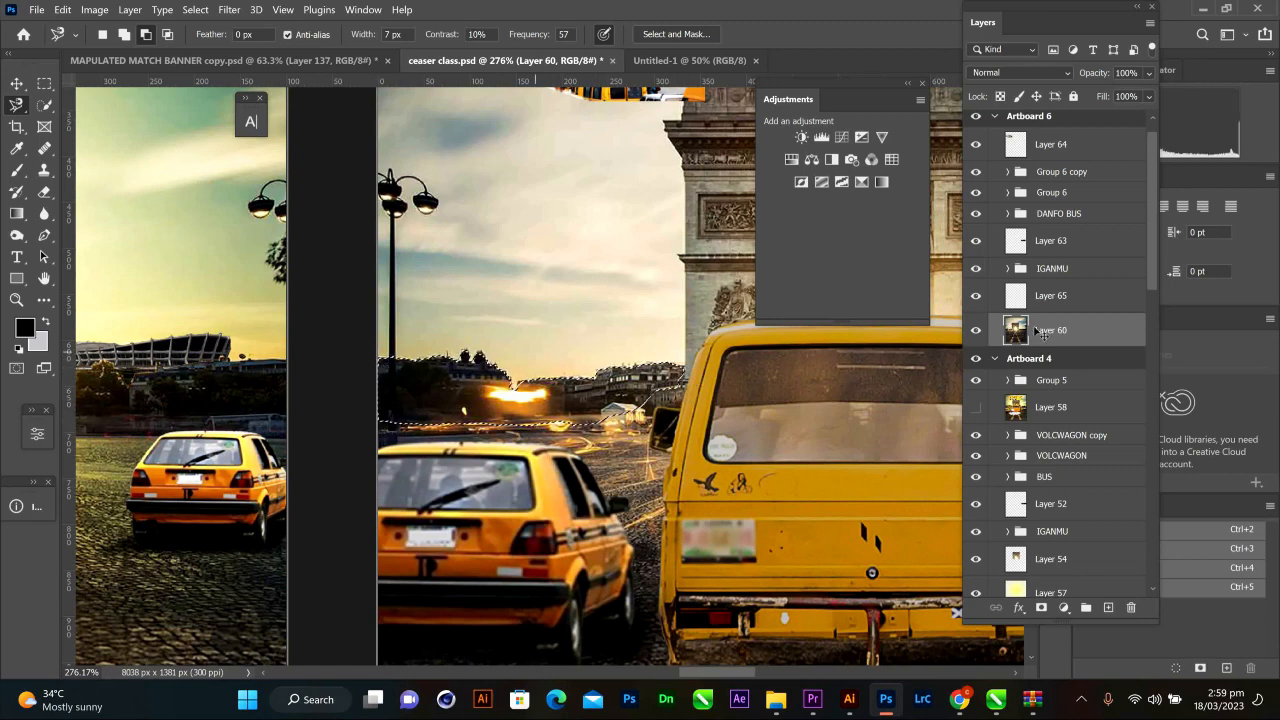
pyautogui.hotkey('ctrl', 'j')
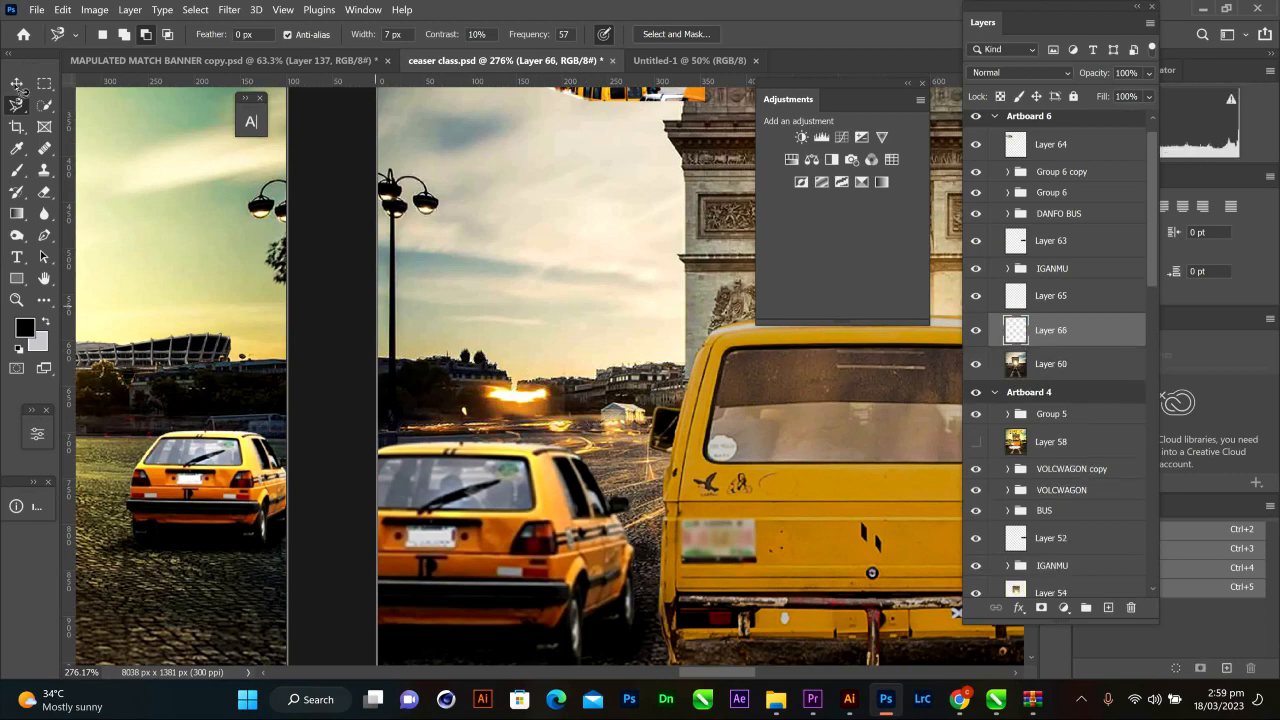
# - Switch to the Move tool and reorder the bridge image directly above Layer 60, beneath the lamp post and skyline cutouts
pyautogui.click(19, 86)
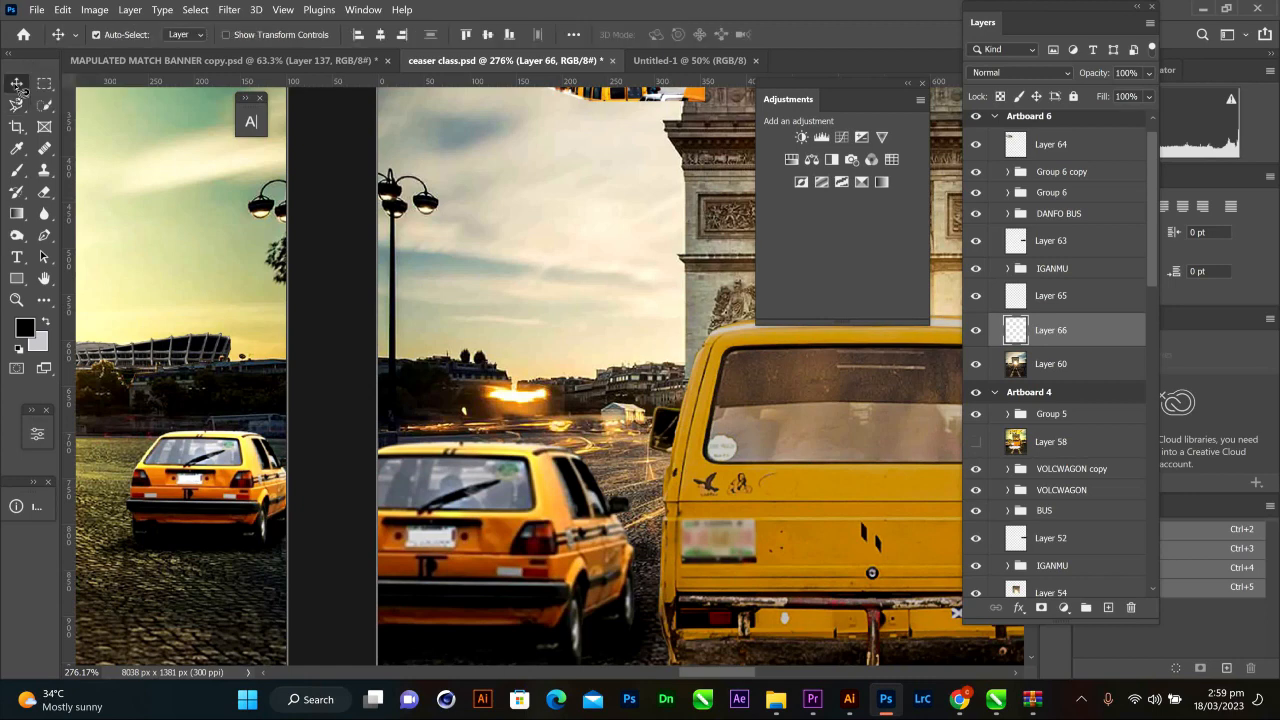
pyautogui.rightClick(20, 88)
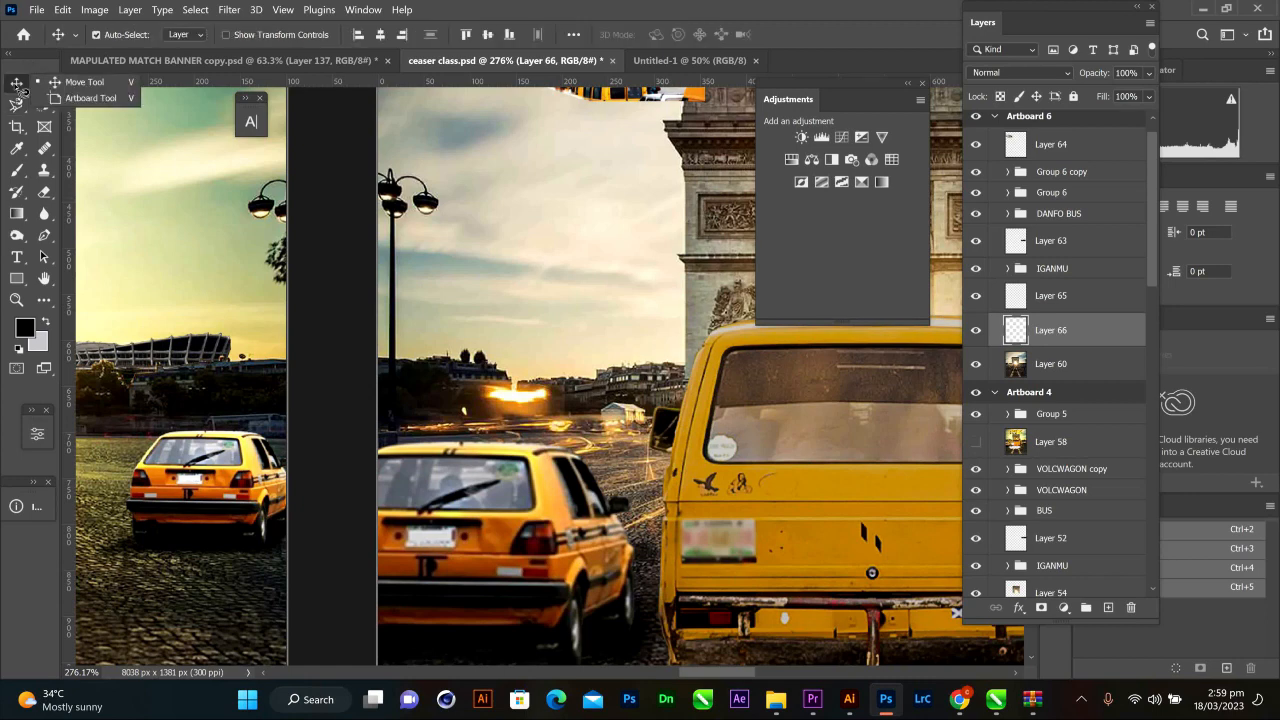
pyautogui.moveTo(1064, 145); pyautogui.dragTo(1062, 362)
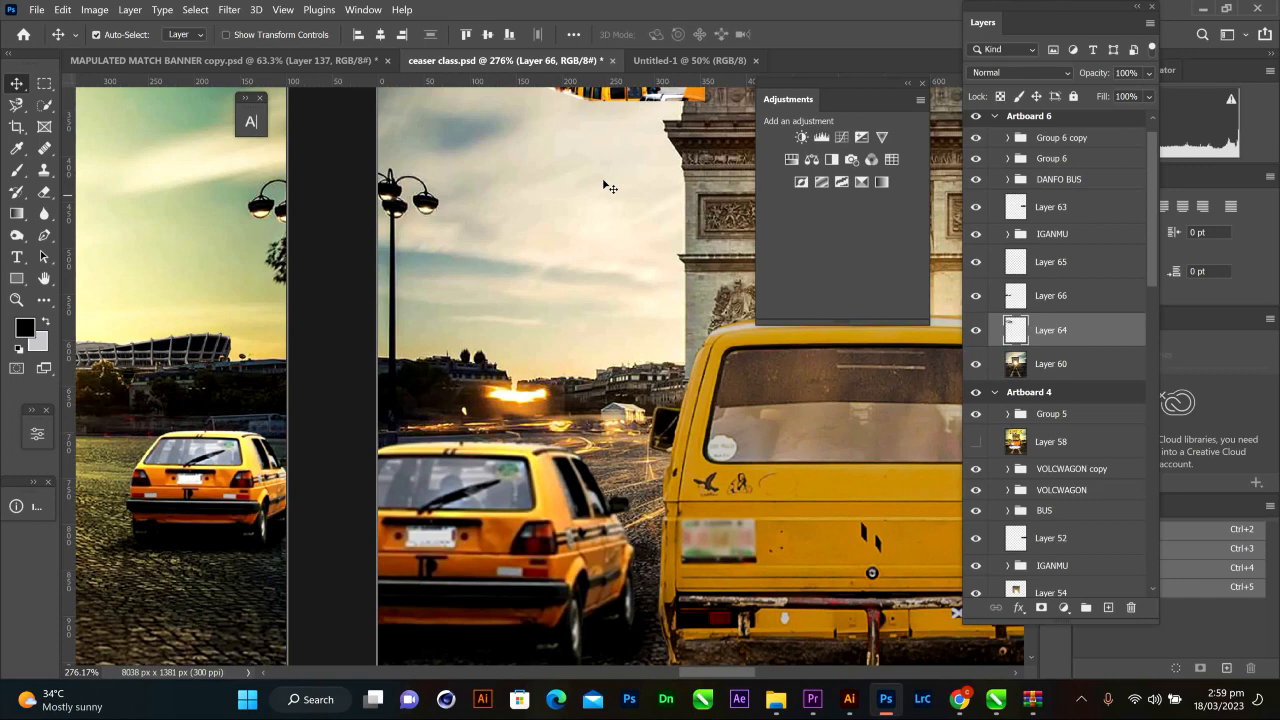
# - Move the bridge image down behind the lamp post and skyline so the bridge spans from the artboard's left edge to the arch
pyautogui.moveTo(608, 187); pyautogui.dragTo(589, 272)
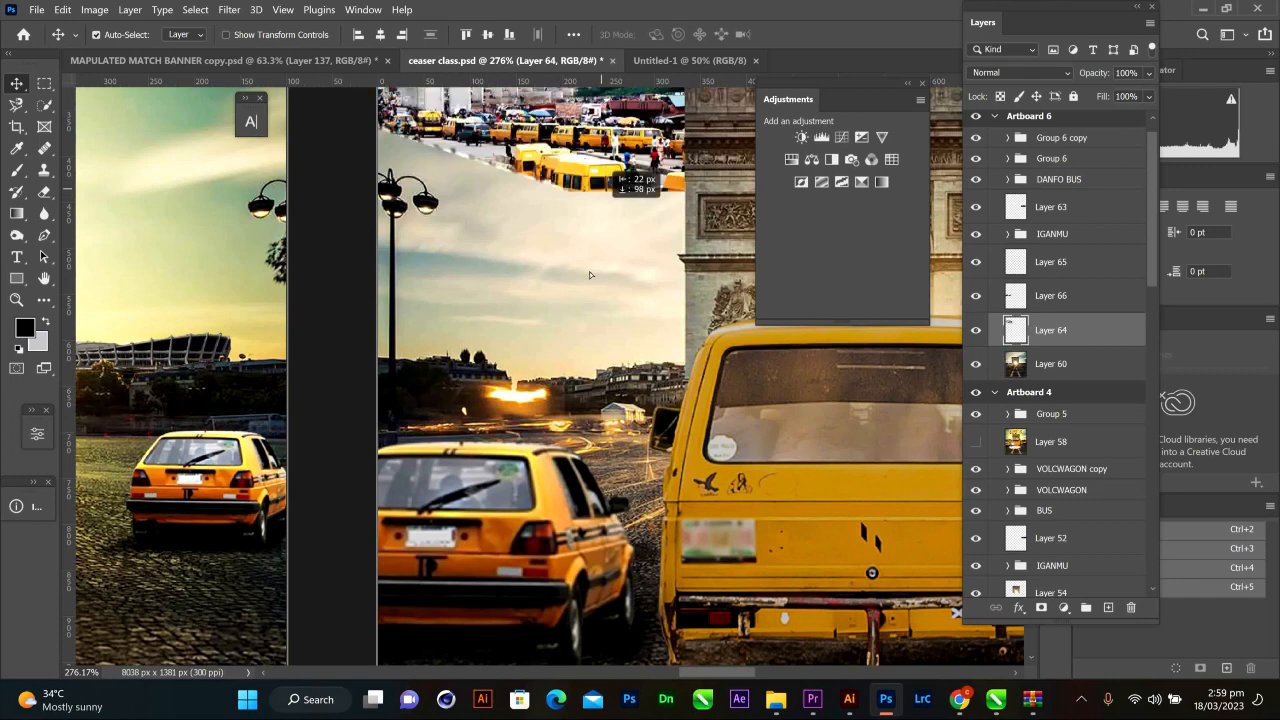
pyautogui.moveTo(578, 233); pyautogui.dragTo(592, 268)
pyautogui.moveTo(589, 312); pyautogui.dragTo(585, 319)
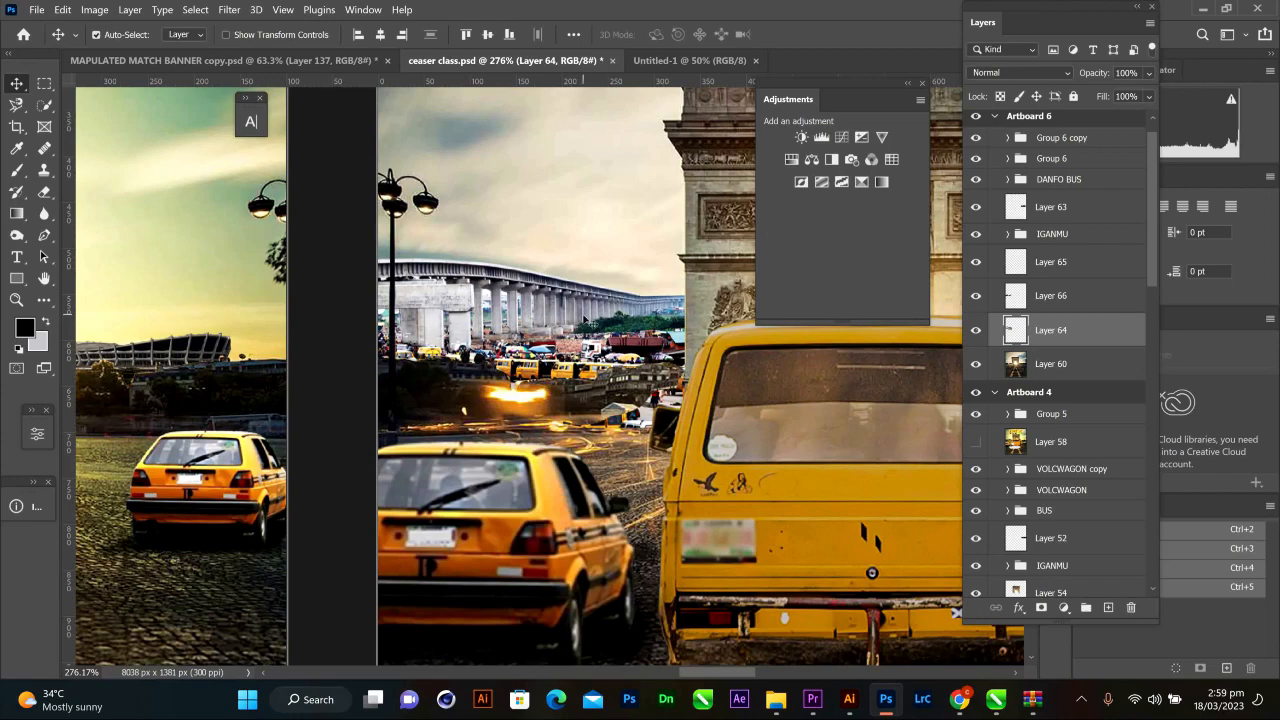
pyautogui.scroll(-4, 587, 320)
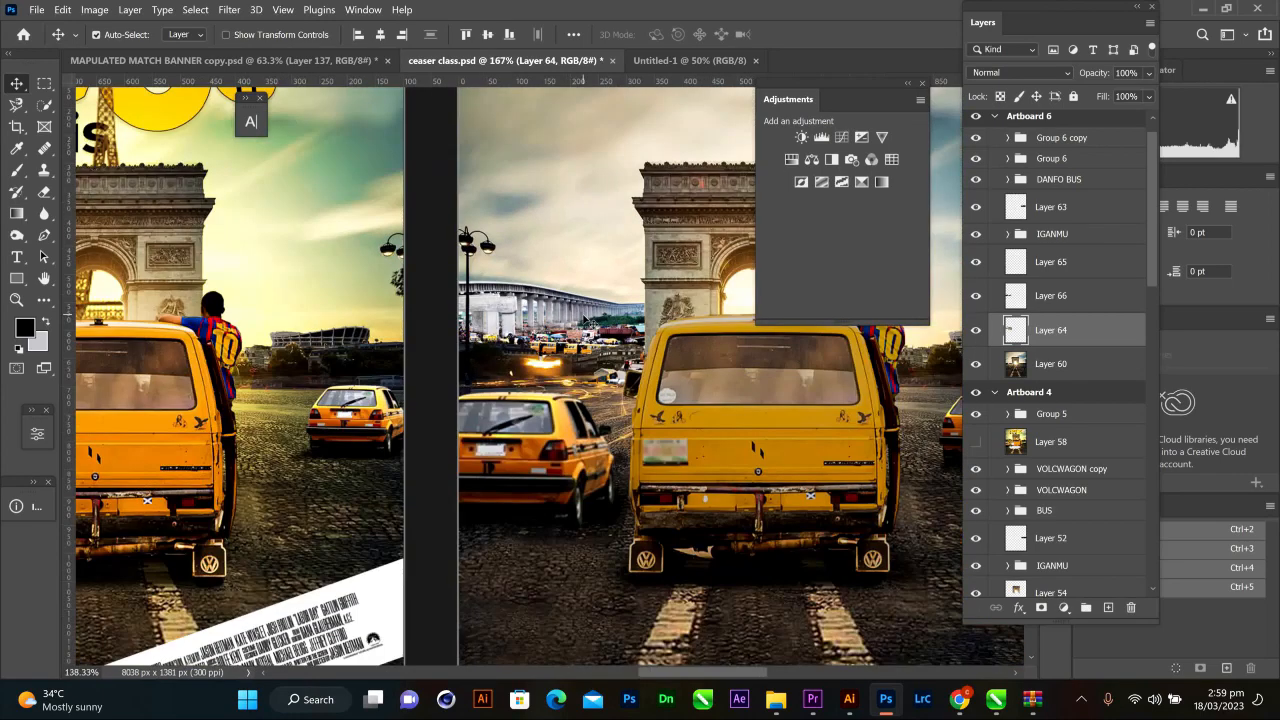
pyautogui.scroll(-2, 585, 320)
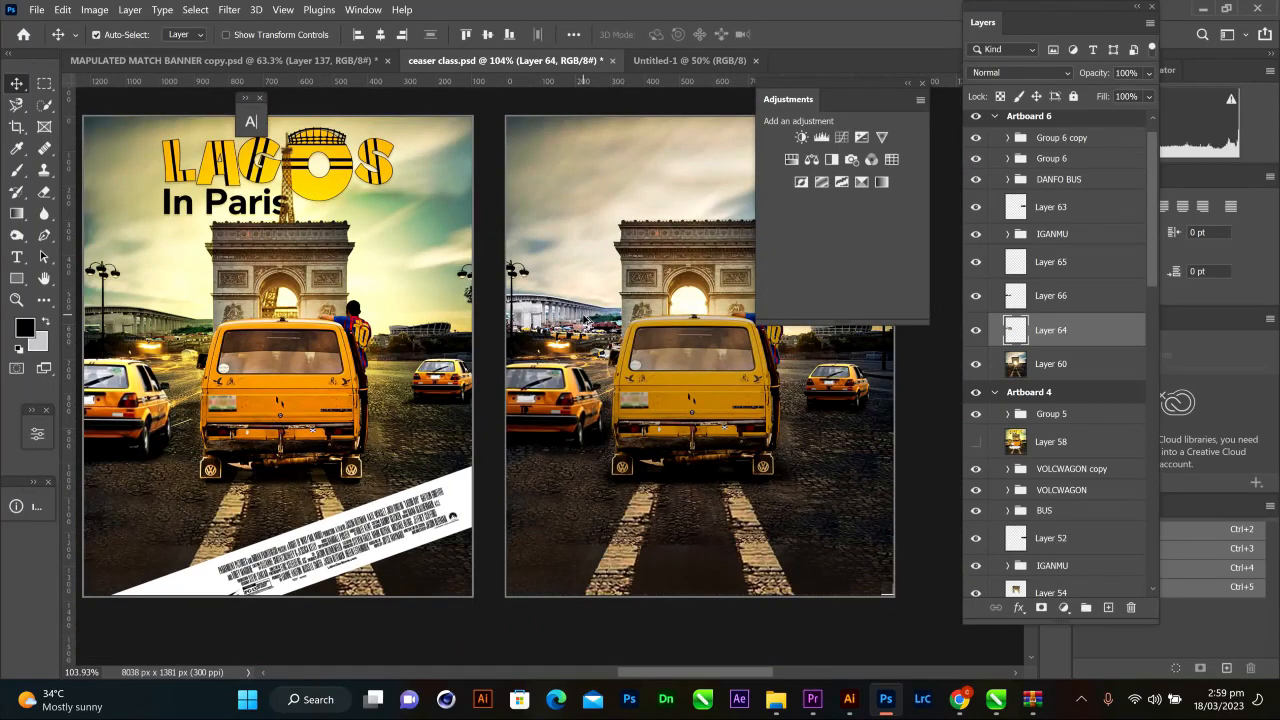
# - Erase the yellow buses along the bridge image's lower edge, between the left car and the van, with the Eraser
pyautogui.scroll(2, 585, 320)
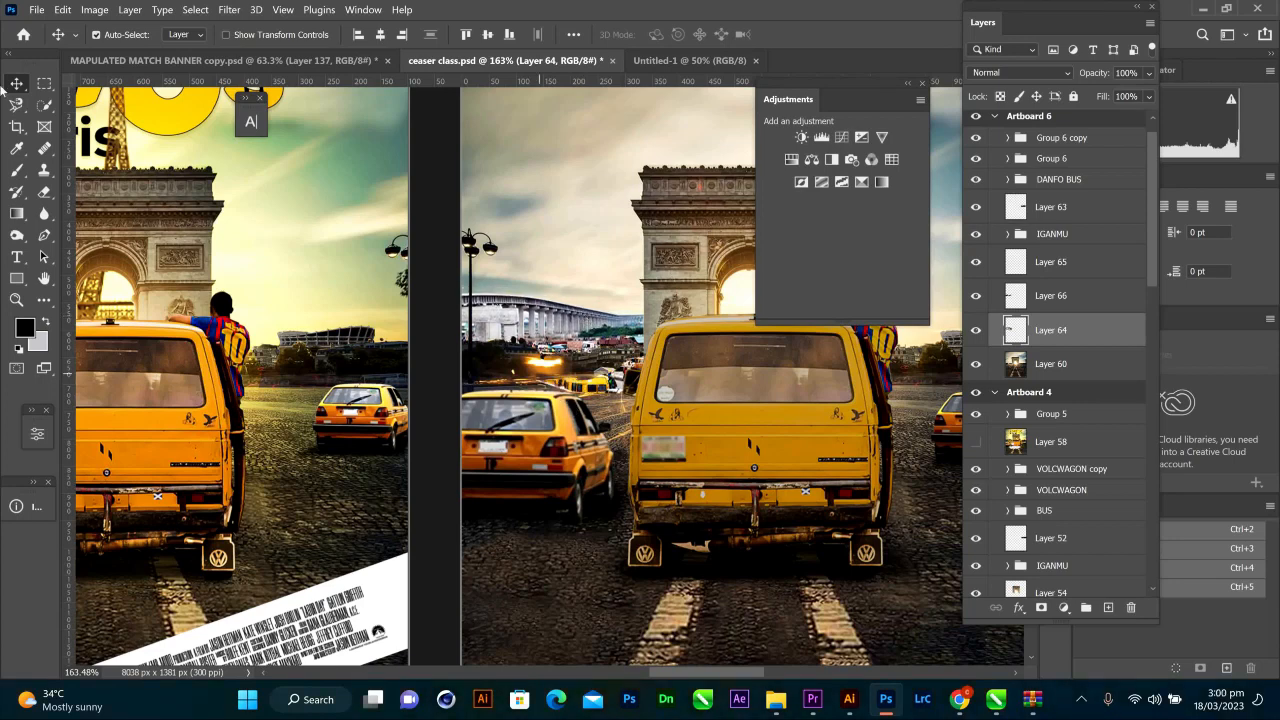
pyautogui.click(44, 192)
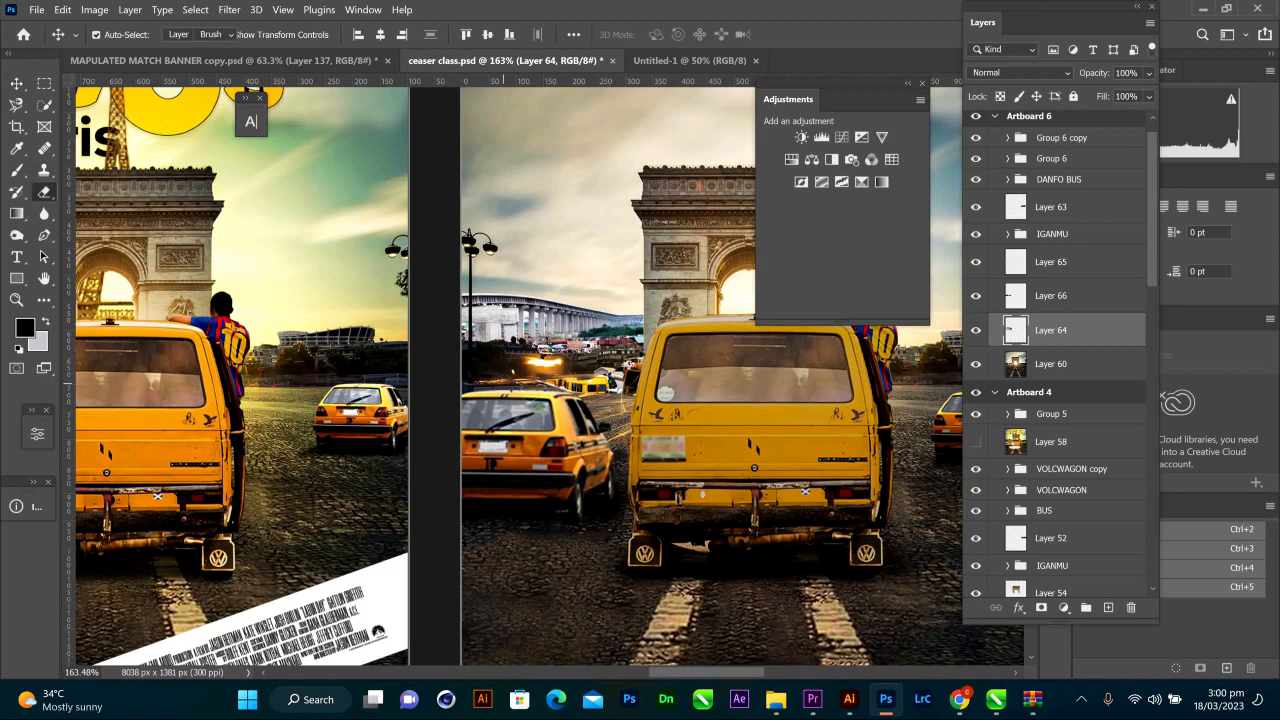
pyautogui.moveTo(545, 385)
pyautogui.mouseDown()
pyautogui.moveTo(616, 391)
pyautogui.moveTo(637, 367)
pyautogui.mouseUp()
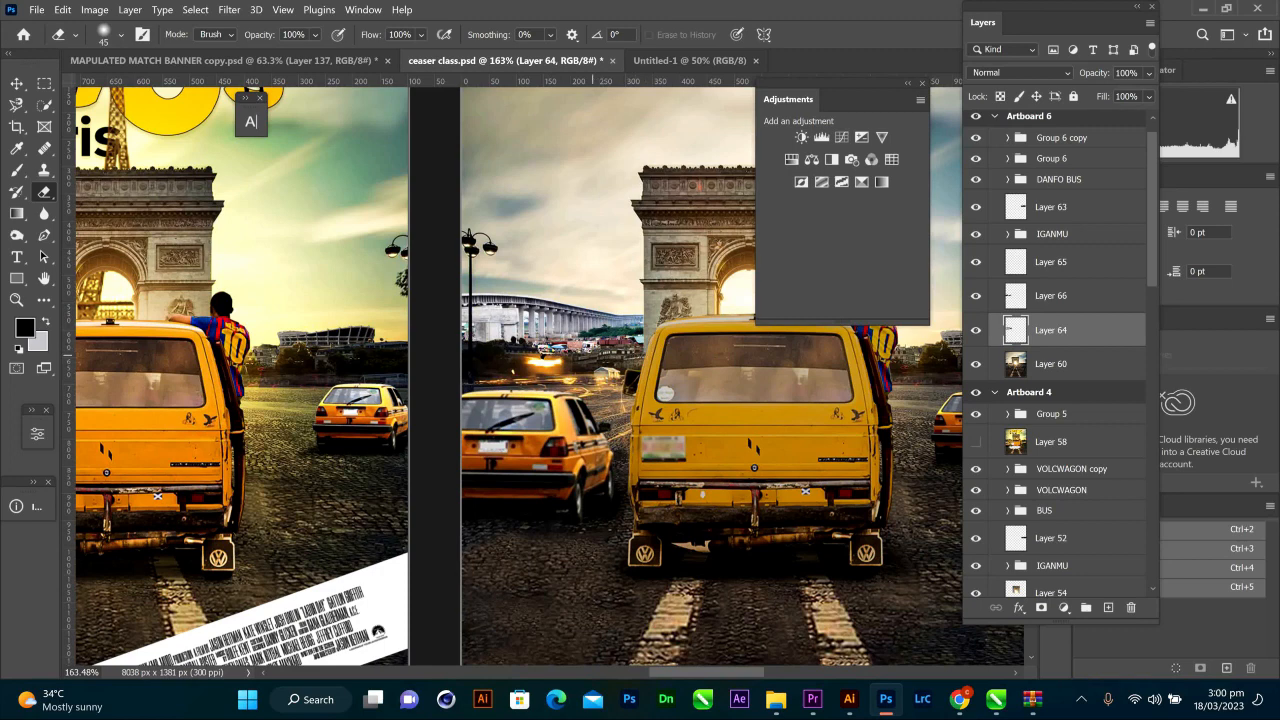
# - Toggle the visibility of the lamp post and skyline cutout layers and compare the bridge area with the finished poster
pyautogui.click(972, 262)
pyautogui.click(976, 298)
pyautogui.click(977, 299)
pyautogui.click(977, 302)
pyautogui.scroll(-2, 516, 400)
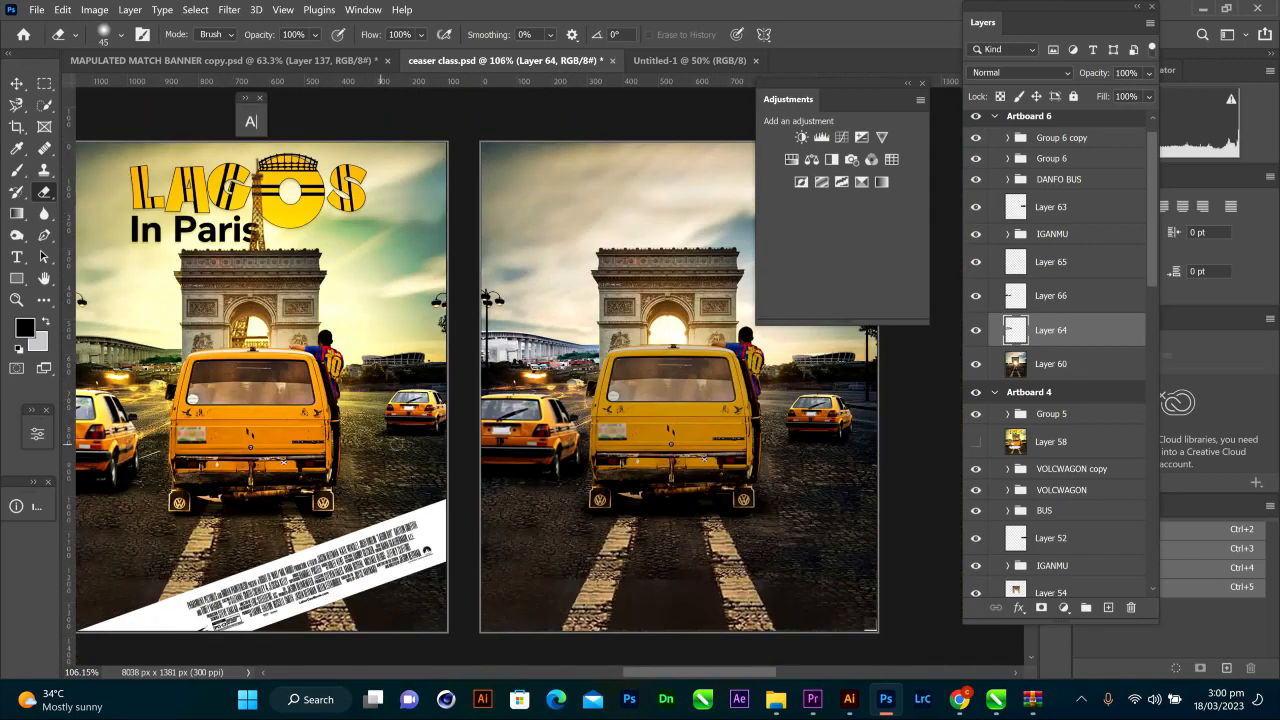
# - Try to erase more of the bridge image's lower edge beside the van, then undo the stroke
pyautogui.scroll(3, 535, 380)
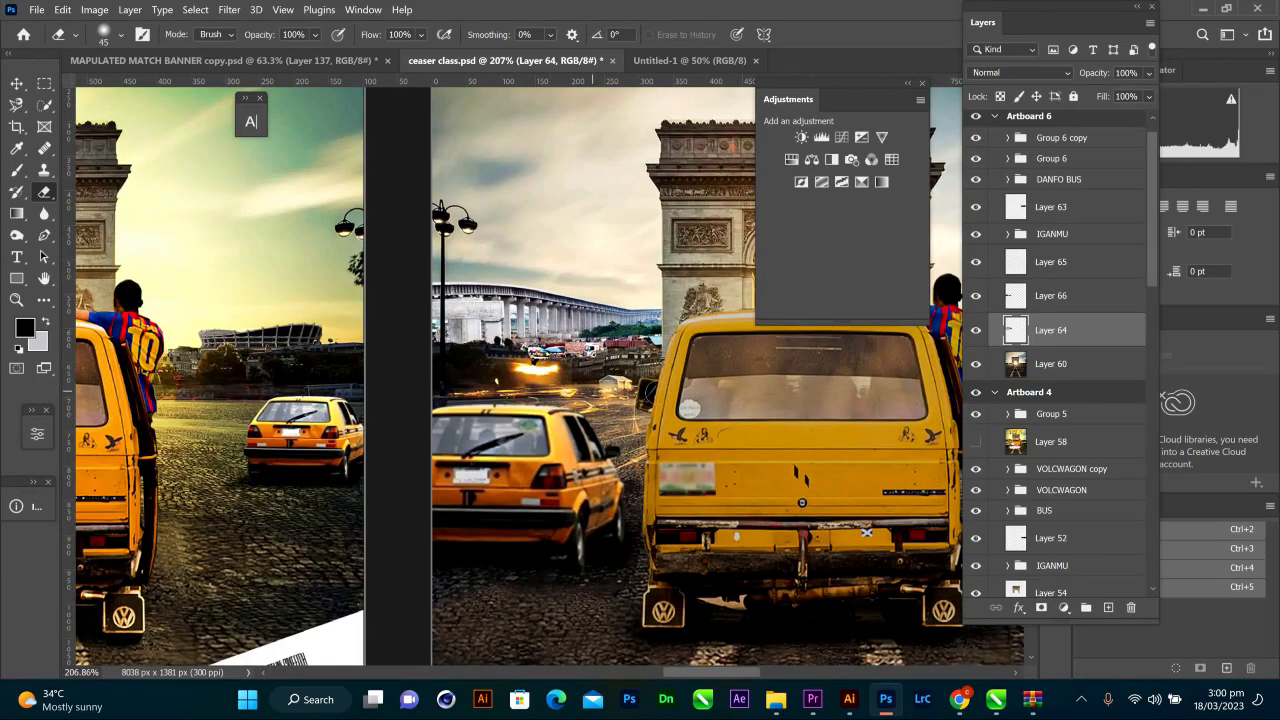
pyautogui.moveTo(667, 350); pyautogui.dragTo(593, 350)
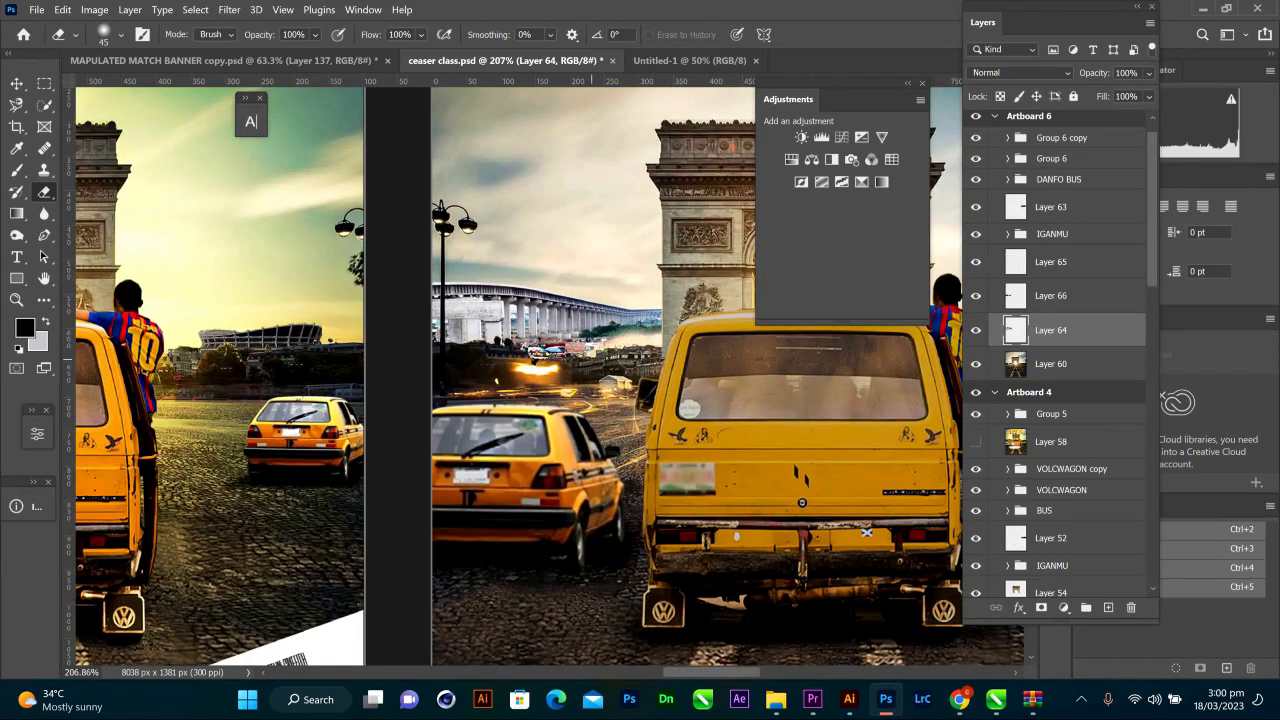
pyautogui.hotkey('ctrl', 'z')
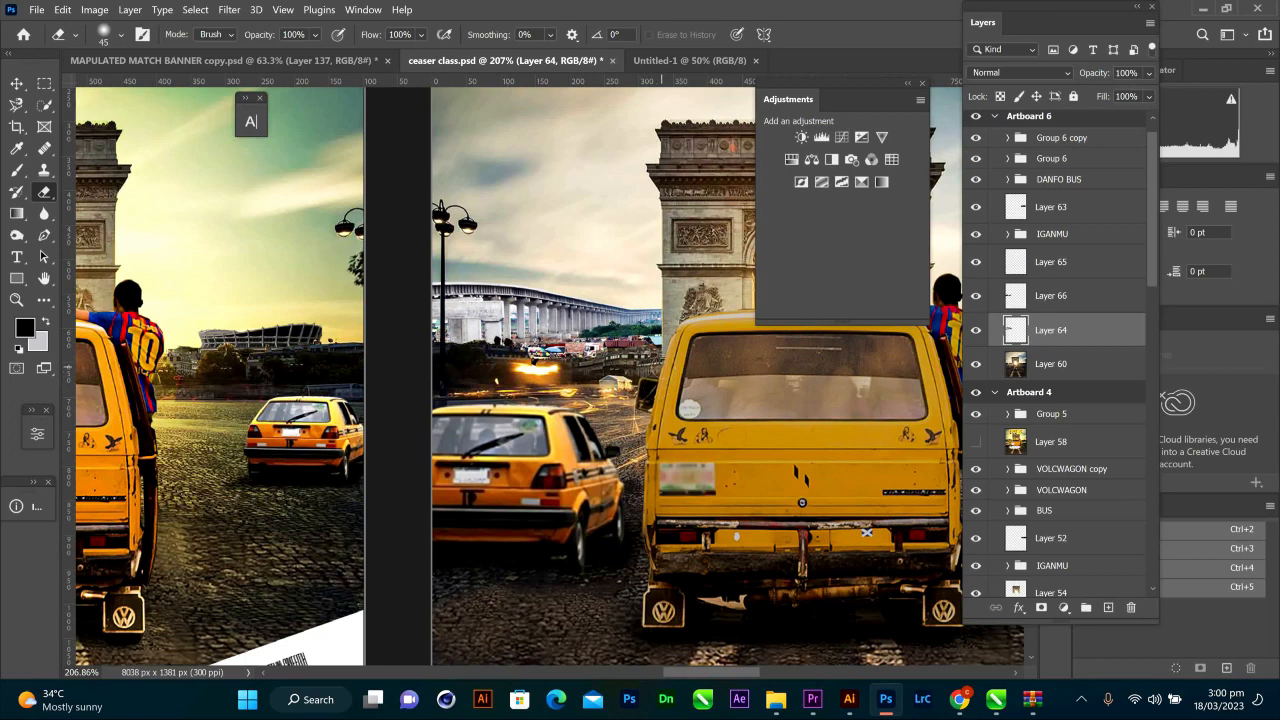
# - Add a Brightness/Contrast adjustment clipped to the bridge image on Layer 64 and set its brightness to -59
pyautogui.press('v')
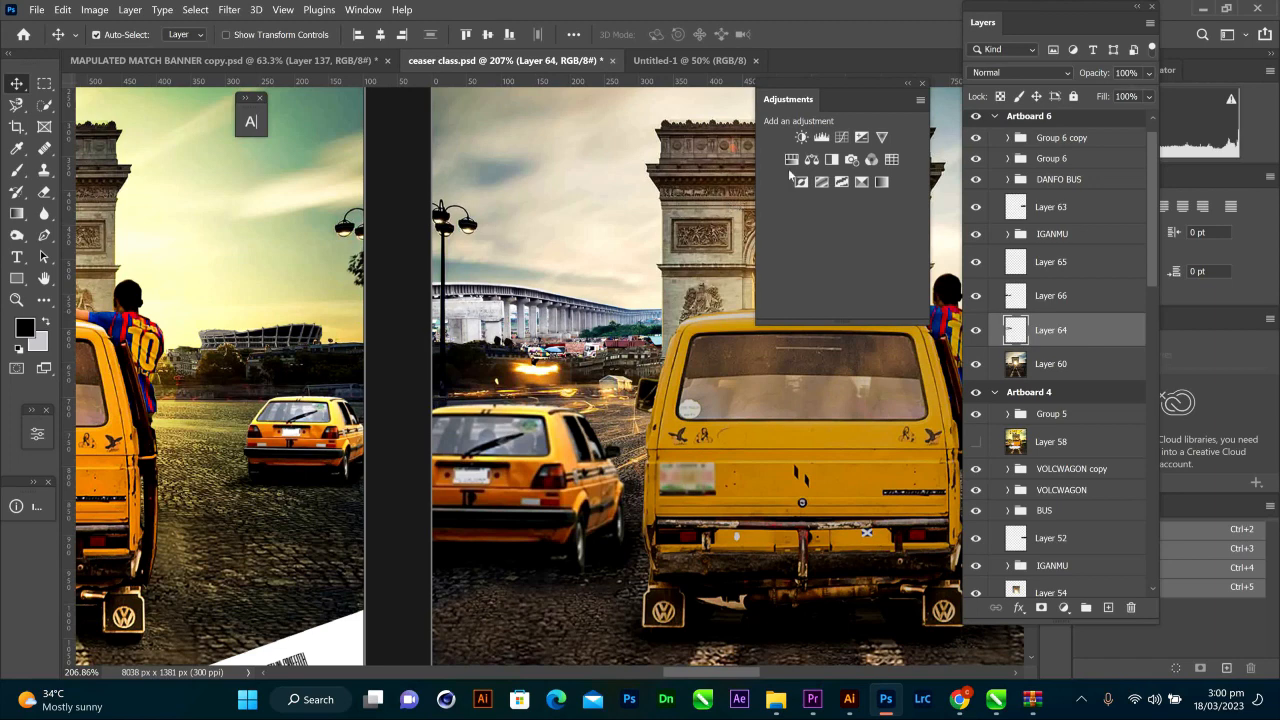
pyautogui.click(801, 137)
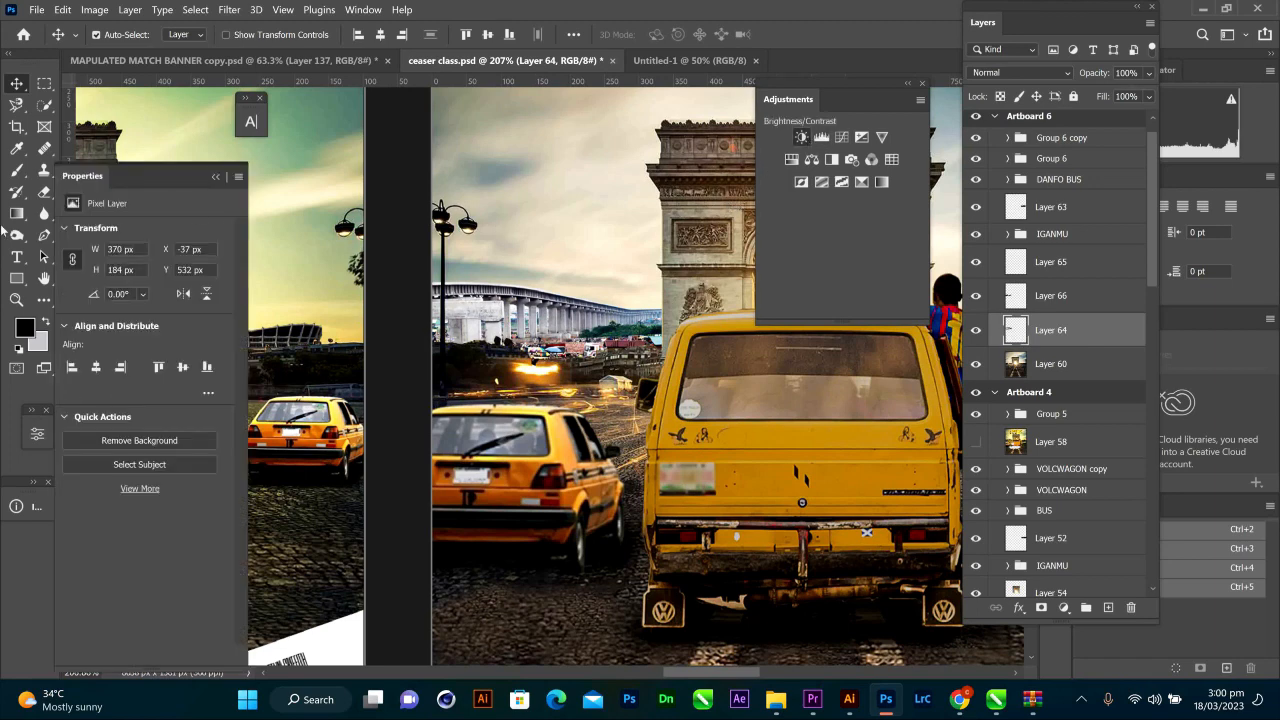
pyautogui.click(121, 654)
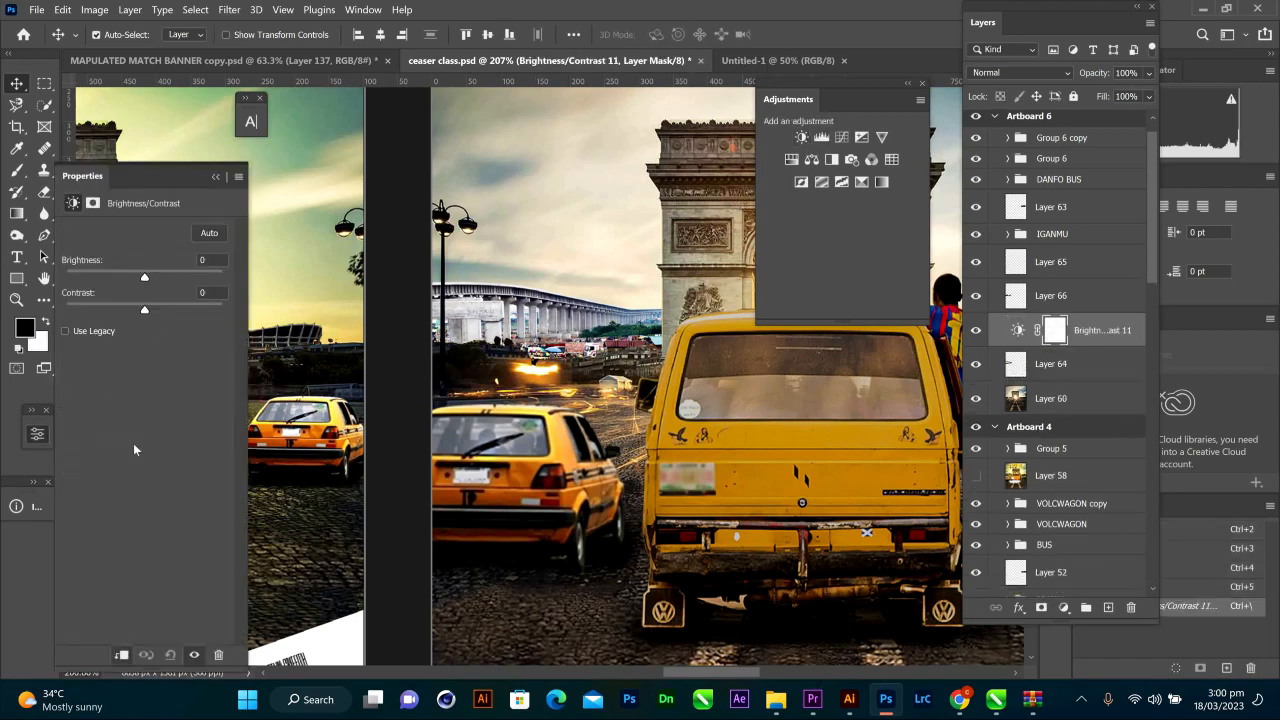
pyautogui.moveTo(145, 277); pyautogui.dragTo(122, 274)
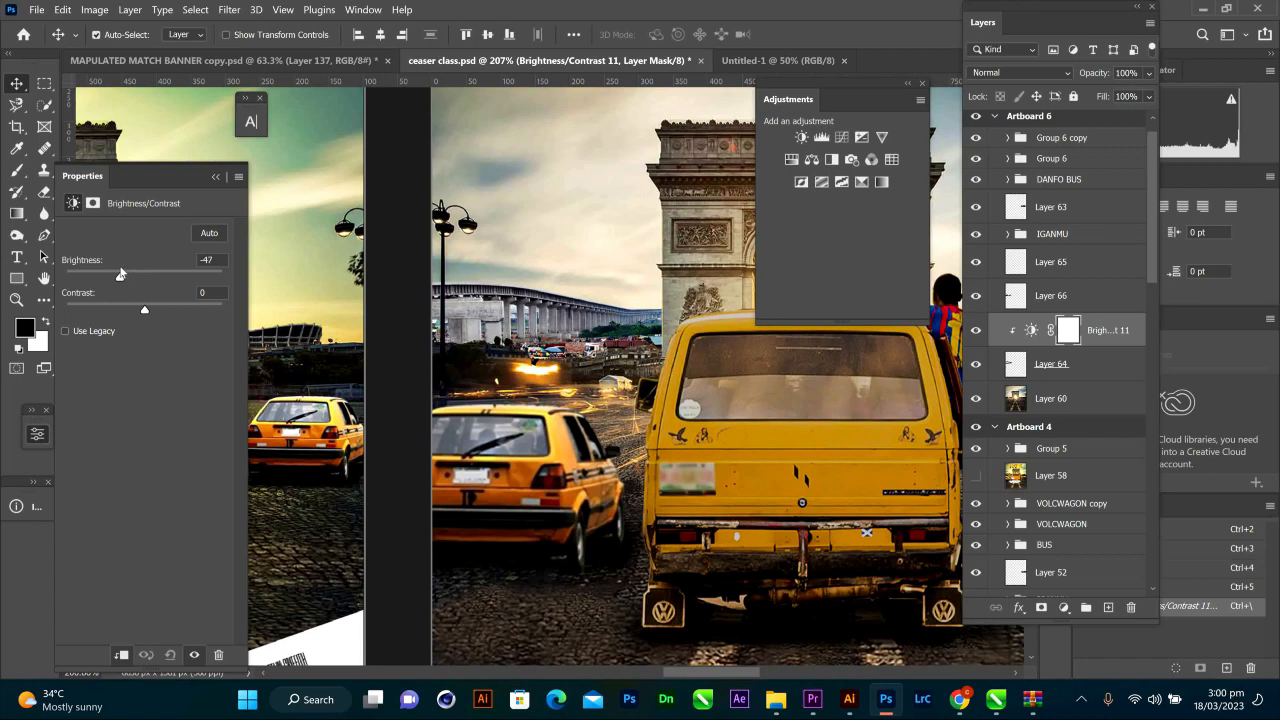
pyautogui.moveTo(118, 270); pyautogui.dragTo(113, 277)
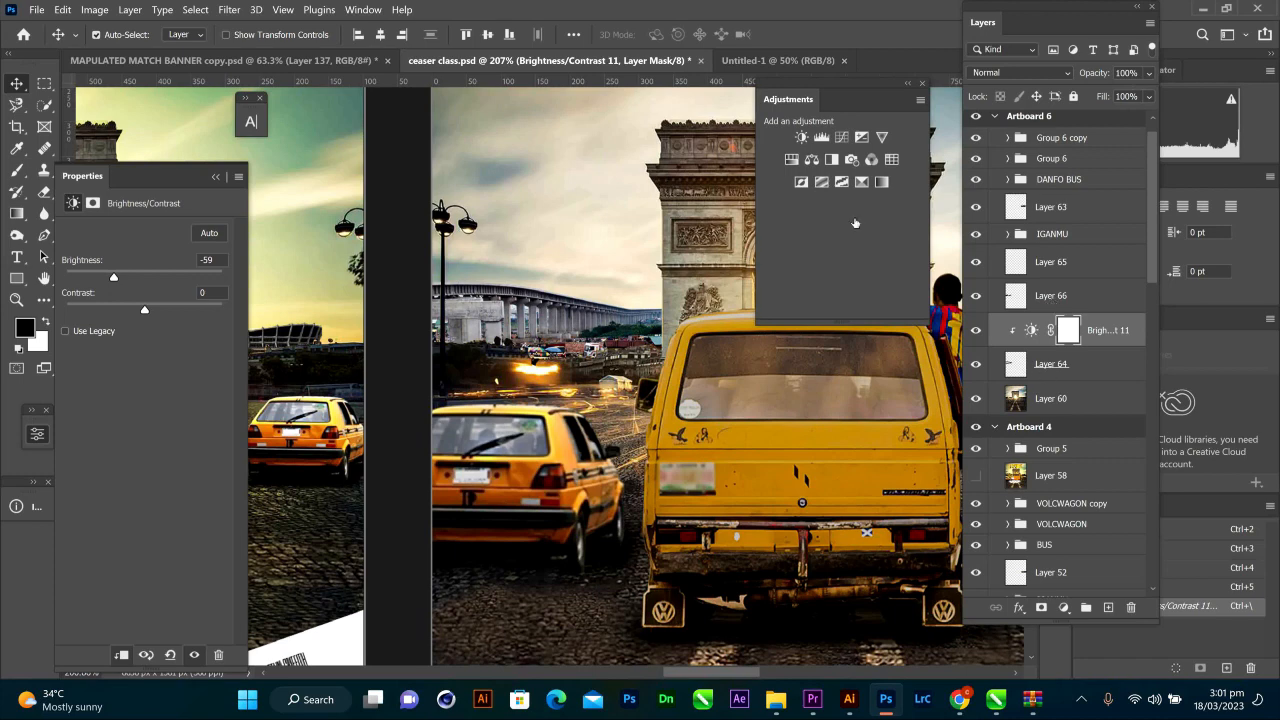
# - Add a Levels adjustment clipped to the bridge image and lower its white output level to 214
pyautogui.click(815, 142)
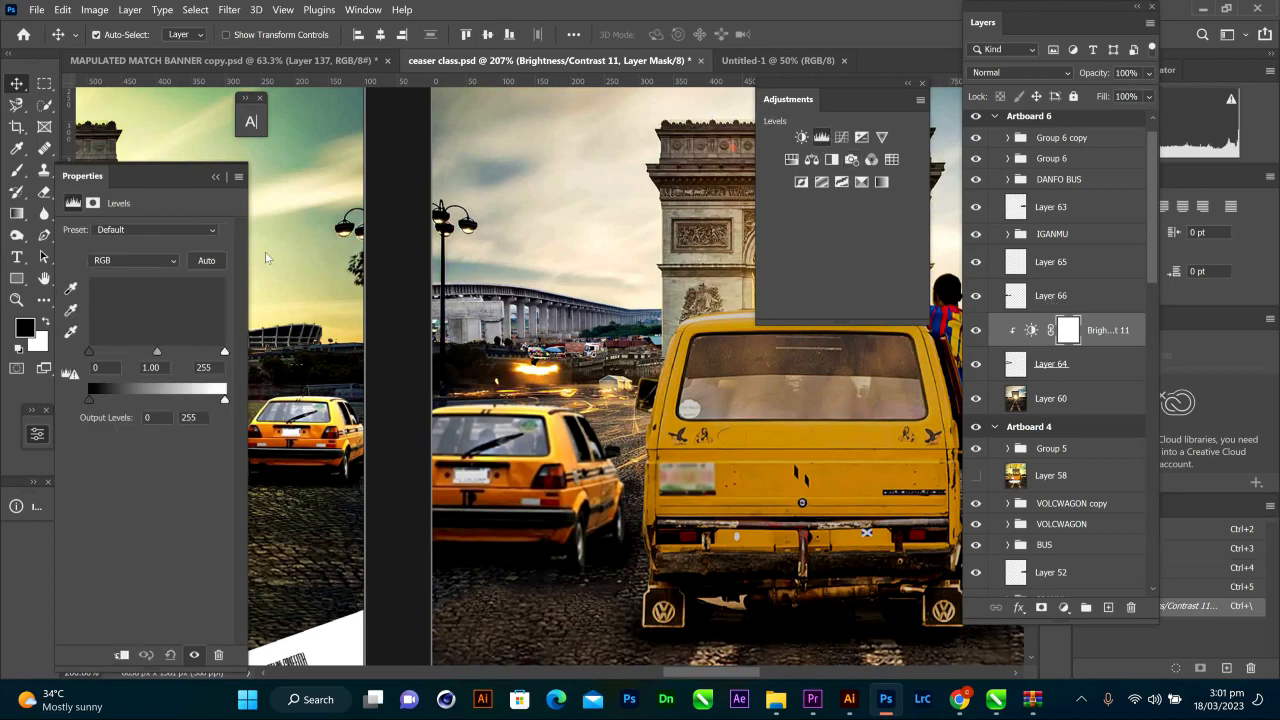
pyautogui.click(122, 654)
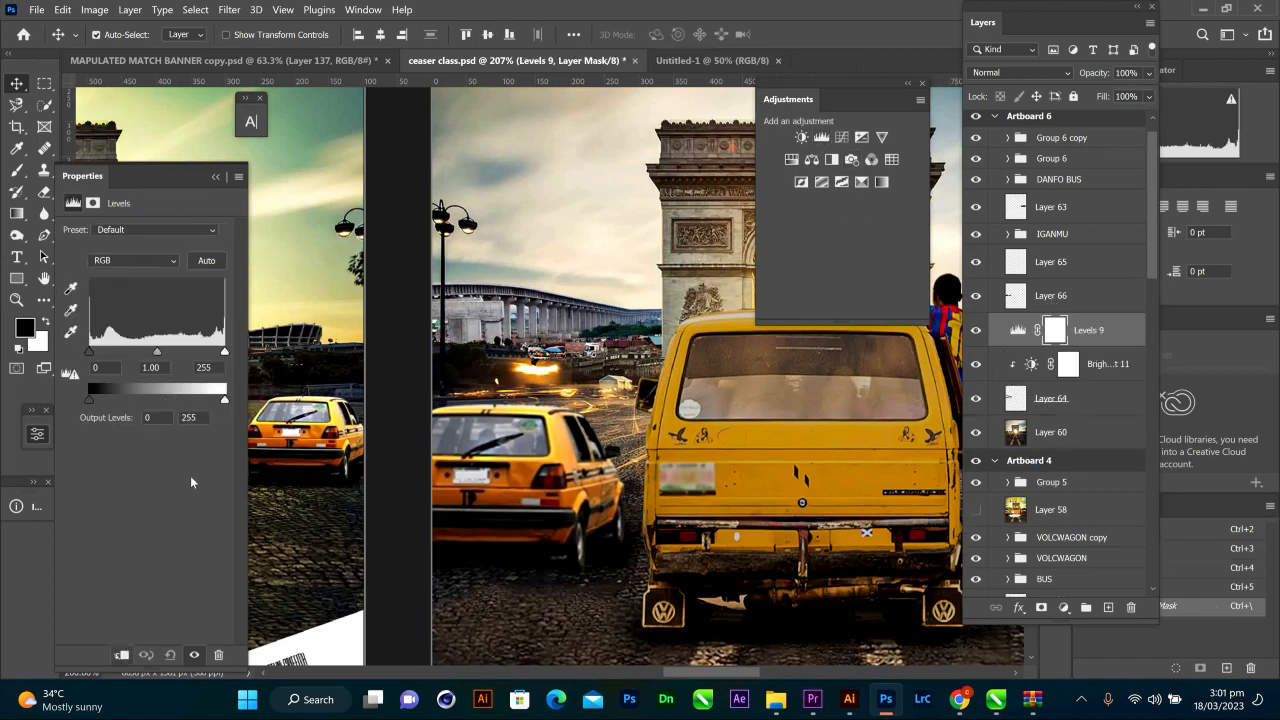
pyautogui.moveTo(224, 401)
pyautogui.mouseDown()
pyautogui.moveTo(190, 402)
pyautogui.moveTo(202, 401)
pyautogui.mouseUp()
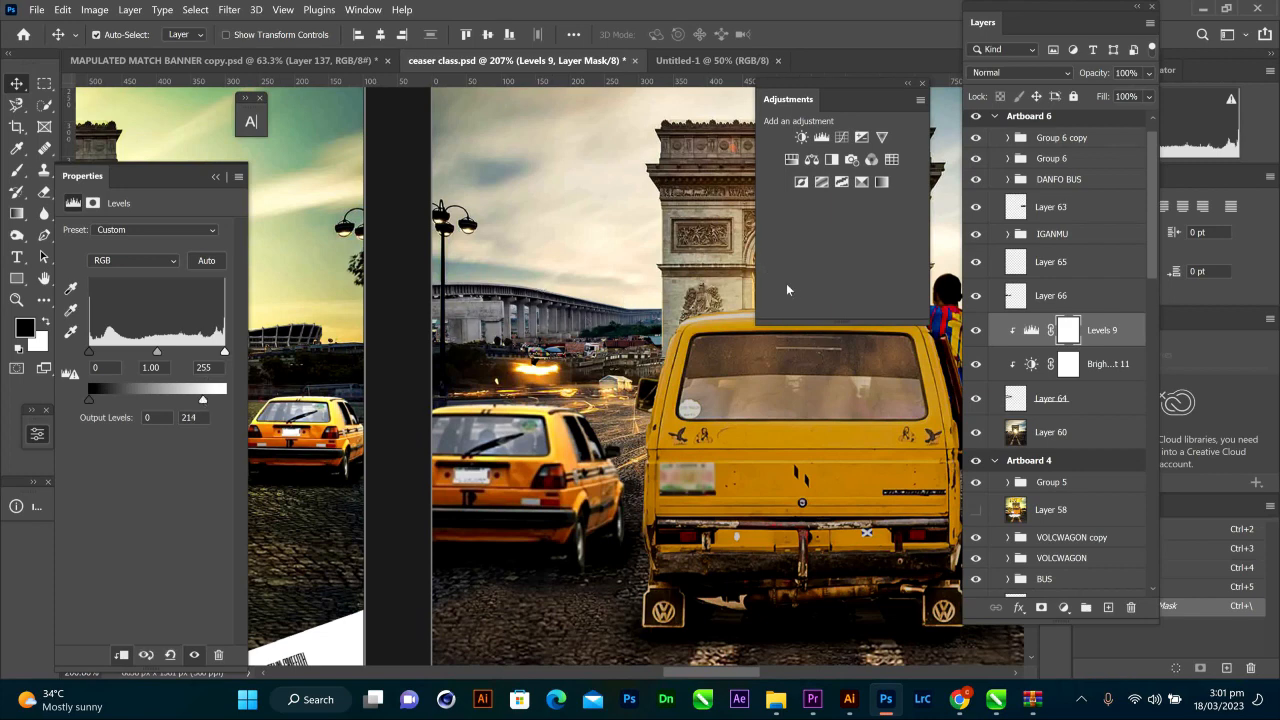
# - Group the bridge image with its Levels and Brightness/Contrast adjustments and name the group "the bridge"
pyautogui.keyDown('shift'); pyautogui.click(1093, 399); pyautogui.keyUp('shift')
pyautogui.click(1086, 607)
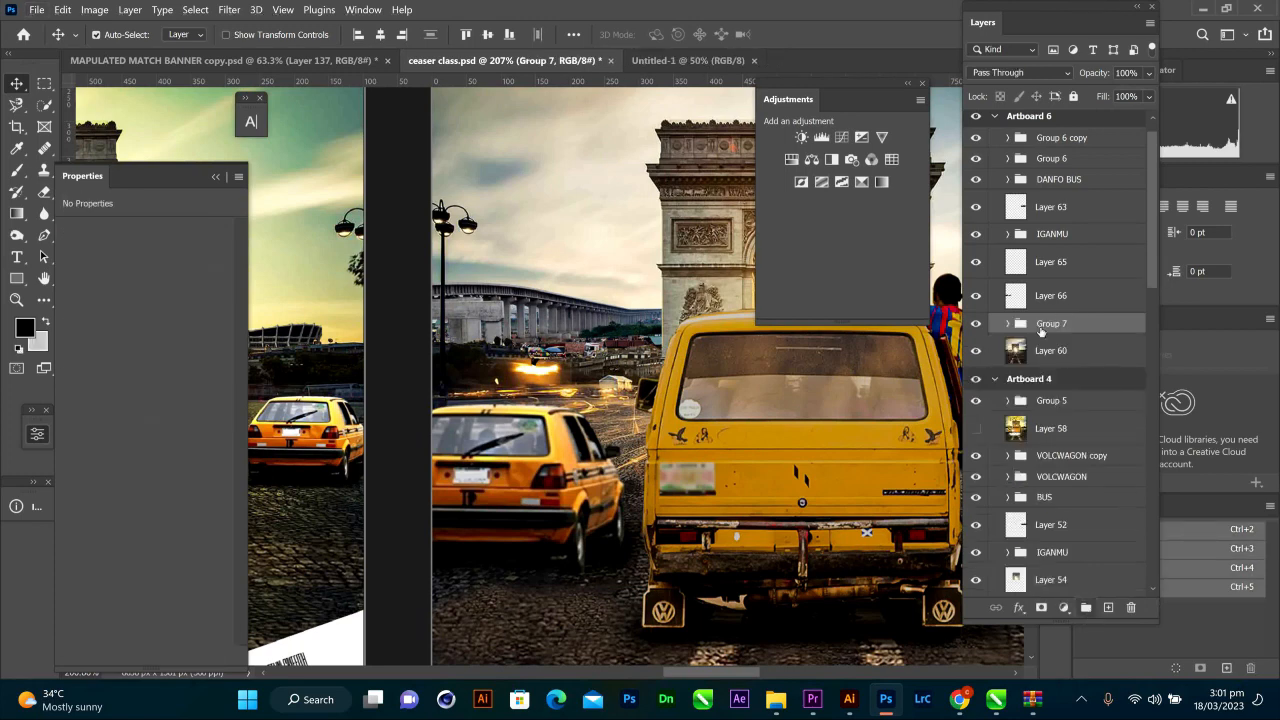
pyautogui.doubleClick(1040, 326)
pyautogui.write('ty')
pyautogui.press('Return')
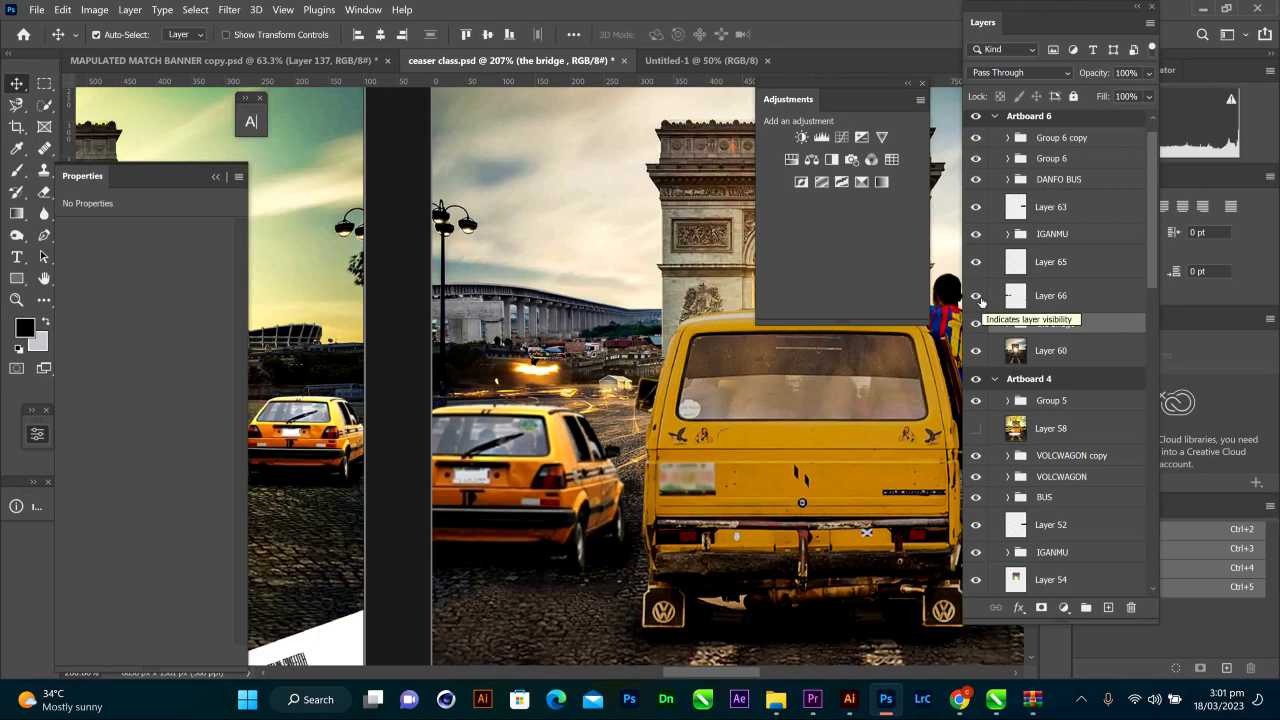
pyautogui.scroll(-4, 587, 295)
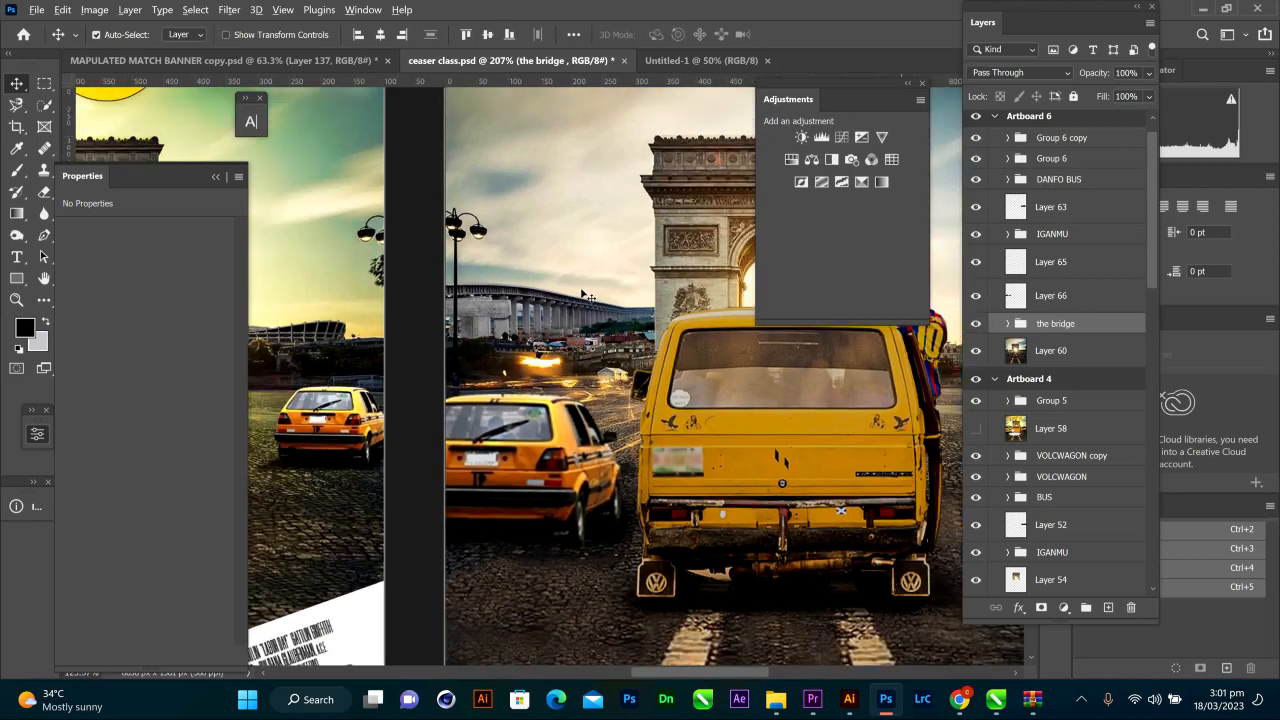
pyautogui.click(214, 178)
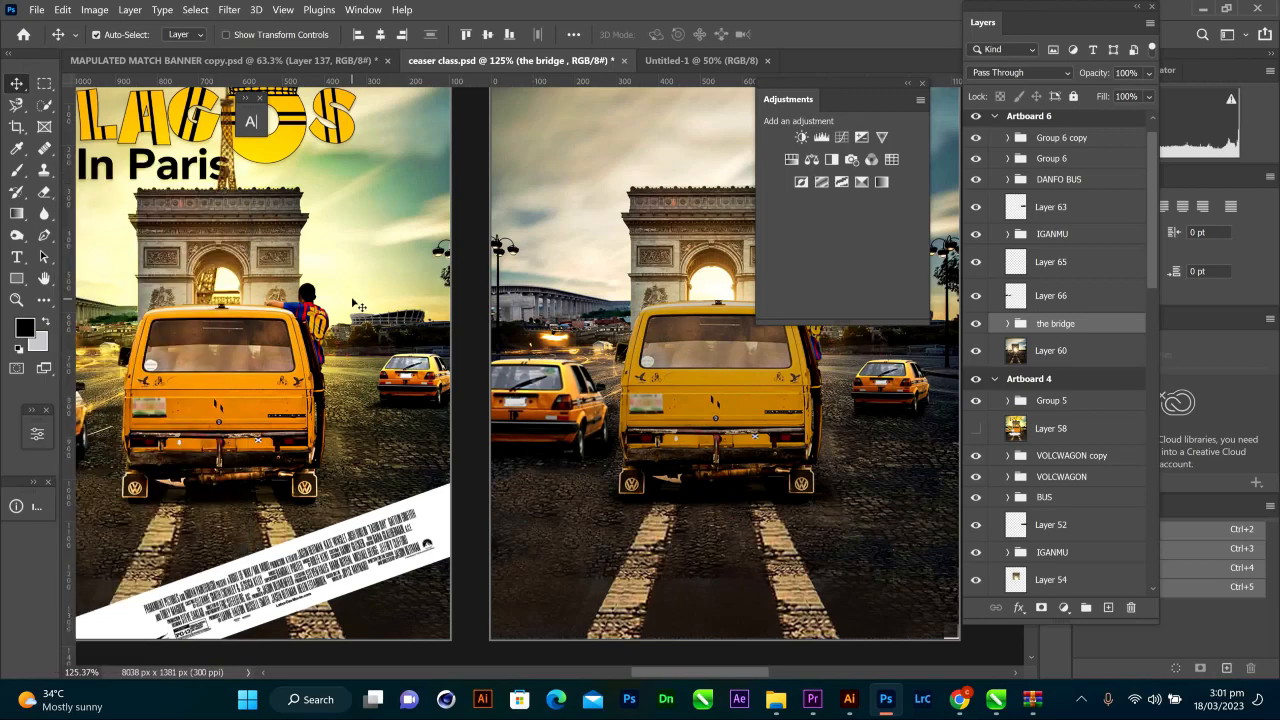
# - Copy Artboard 4's Eiffel Tower layer, paste it above Layer 60 in Artboard 6, and center it over the arch with its tip at the artboard's upper edge
pyautogui.moveTo(690, 672); pyautogui.dragTo(700, 665)
pyautogui.click(158, 157)
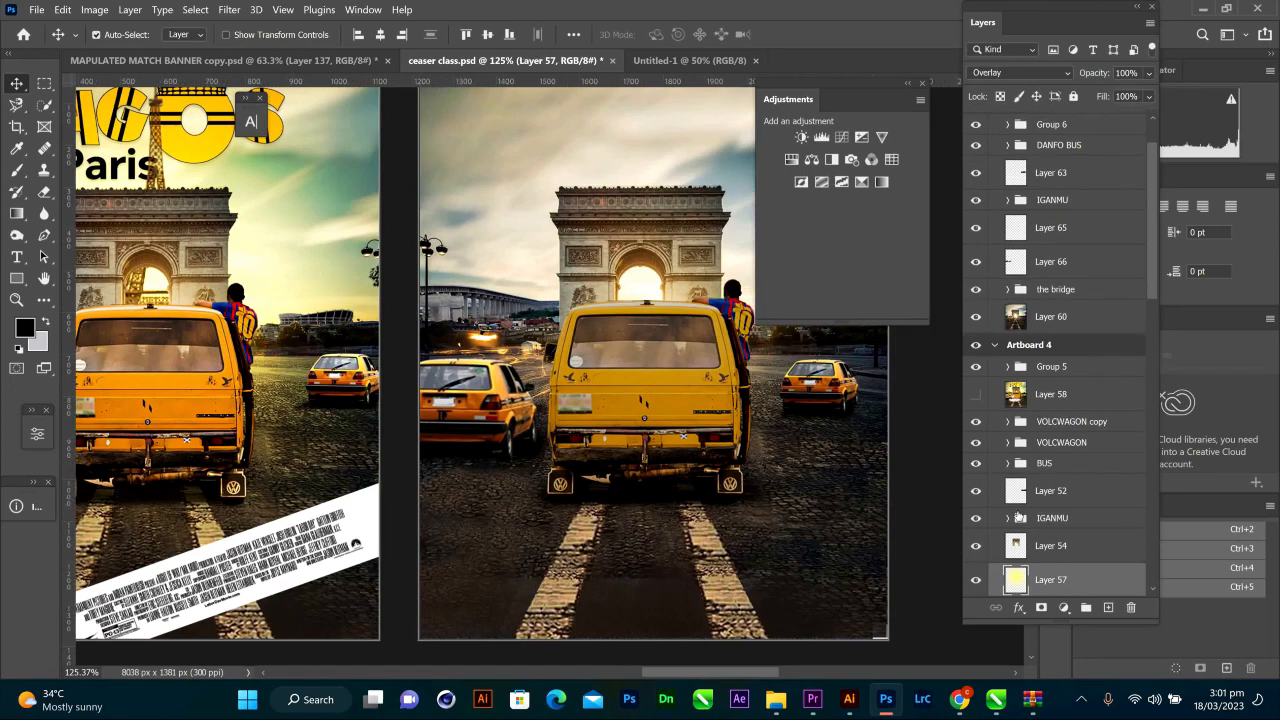
pyautogui.scroll(-4, 1018, 516)
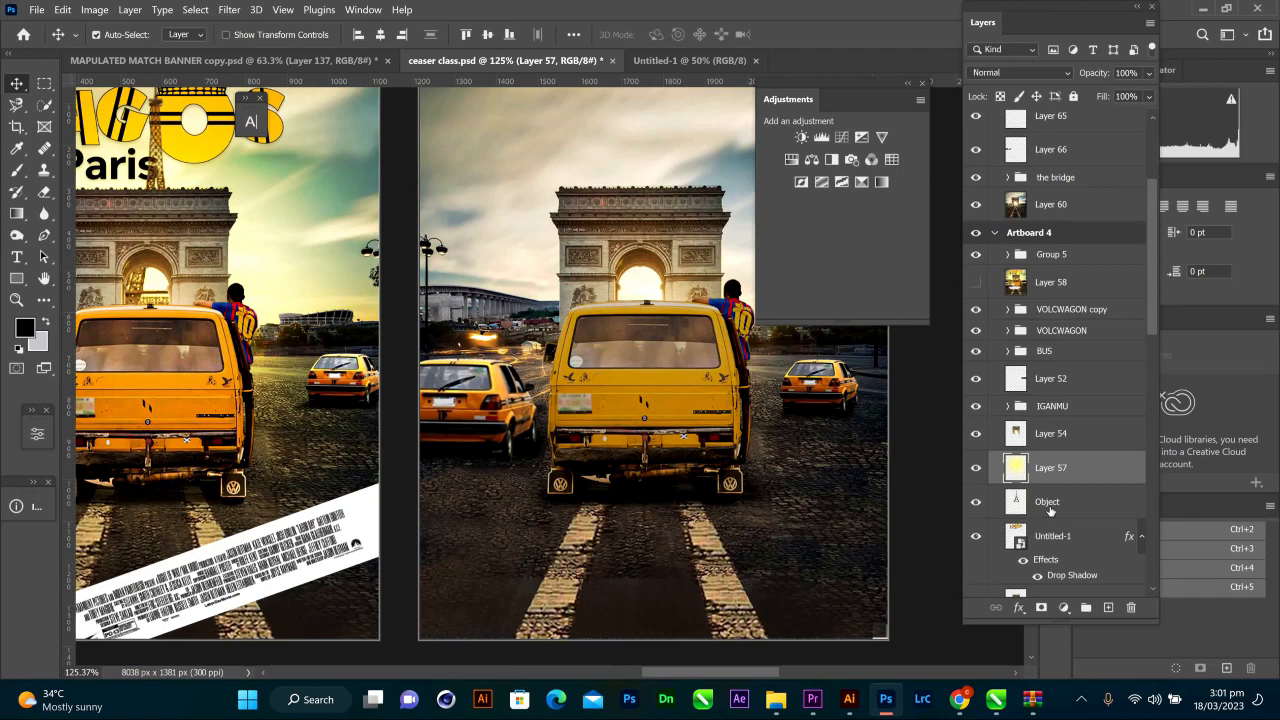
pyautogui.click(1049, 509)
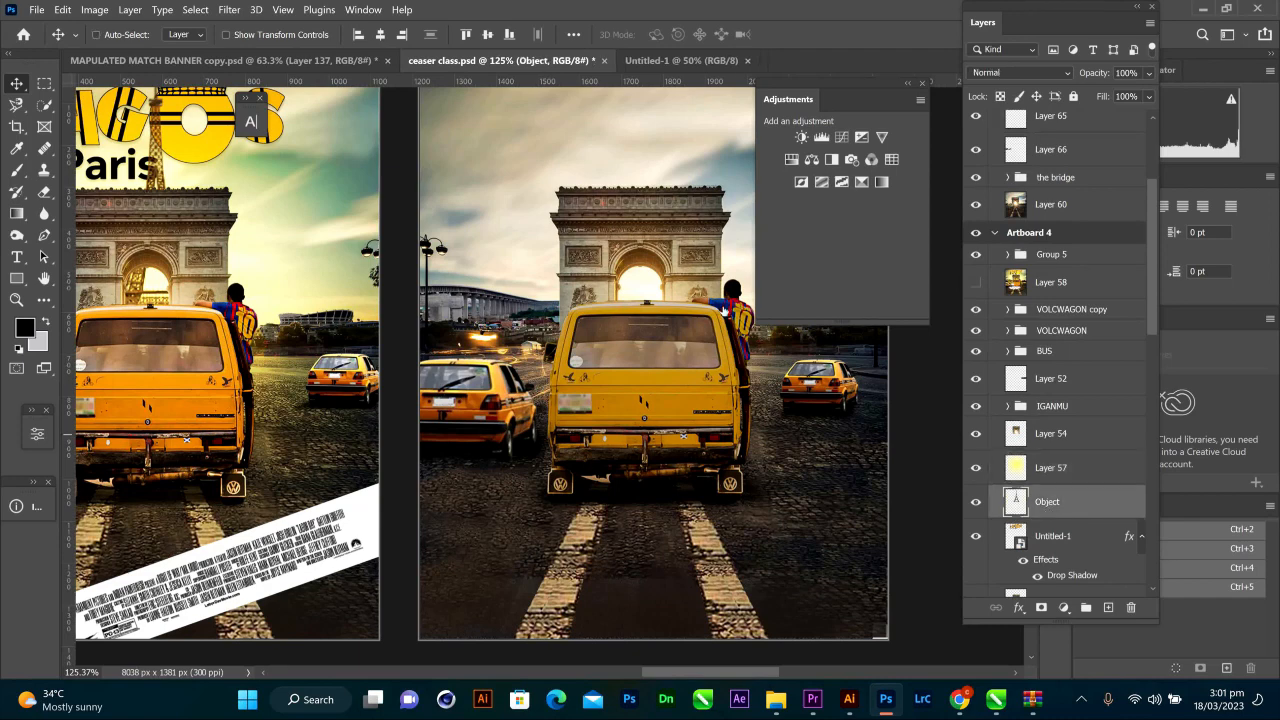
pyautogui.scroll(3, 665, 512)
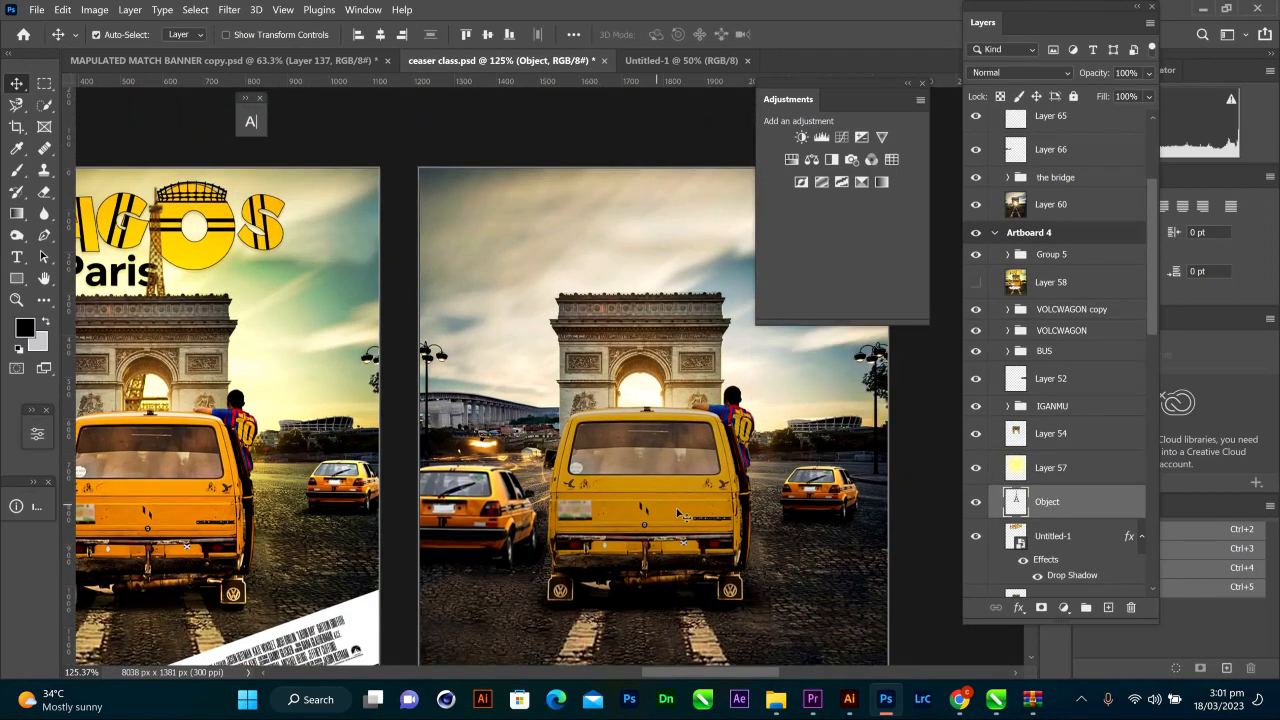
pyautogui.moveTo(707, 672); pyautogui.dragTo(713, 672)
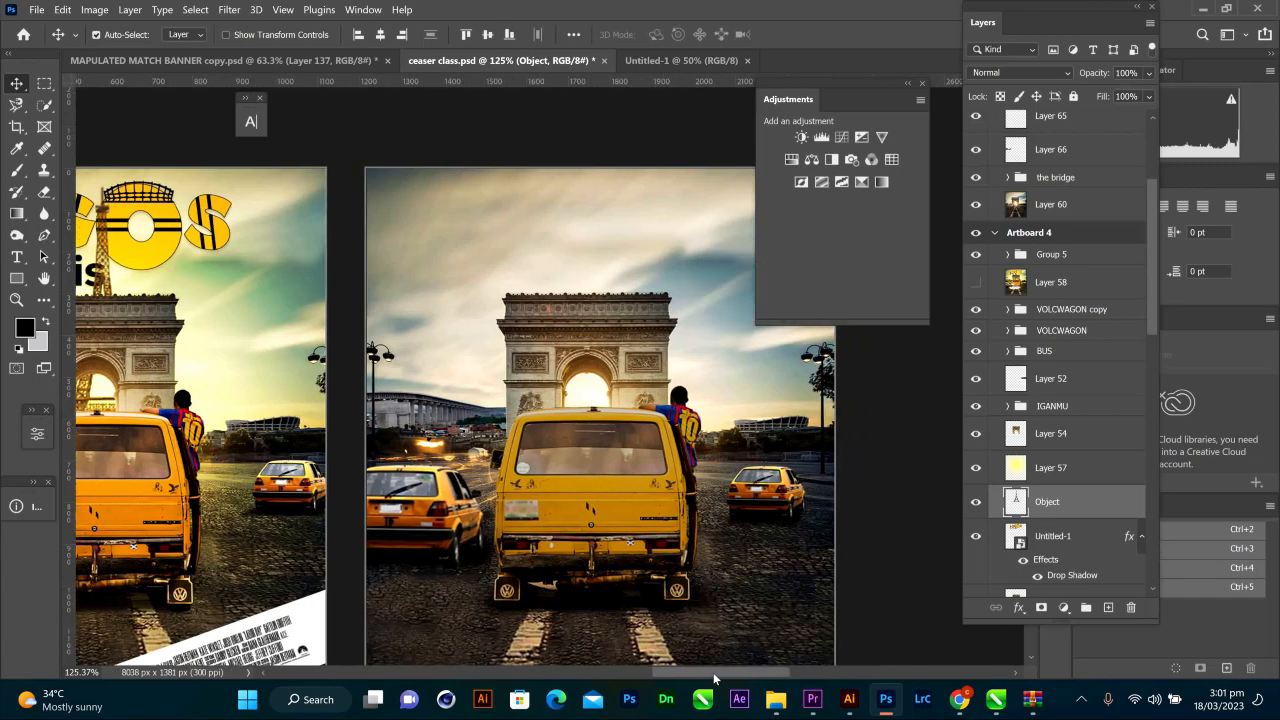
pyautogui.click(909, 84)
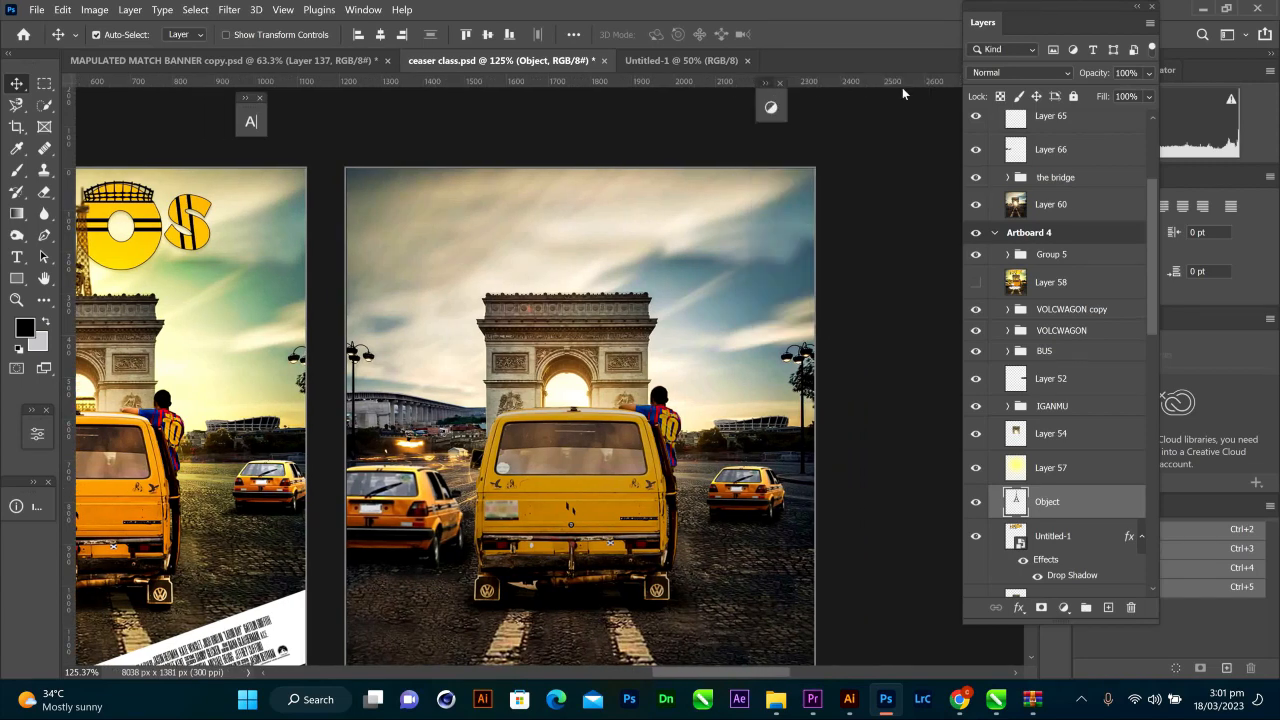
pyautogui.click(545, 320)
pyautogui.press('ctrl')
pyautogui.hotkey('ctrl', 'v')
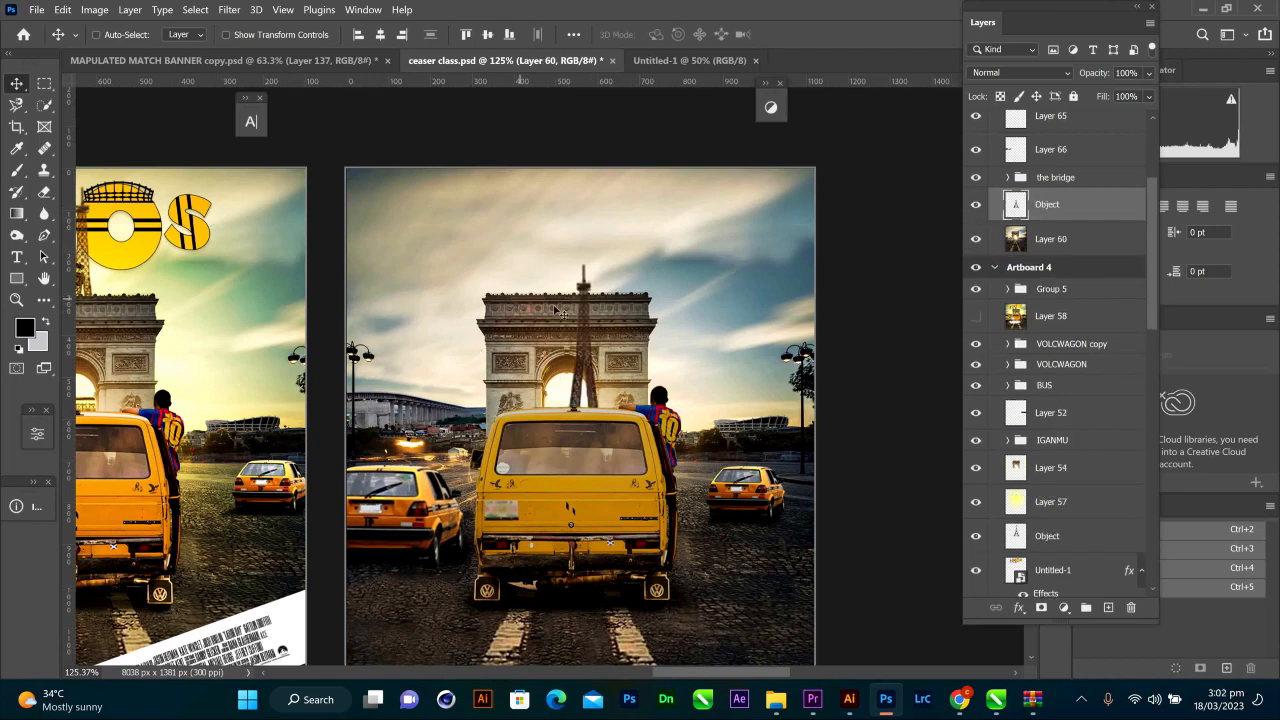
pyautogui.moveTo(592, 313); pyautogui.dragTo(572, 199)
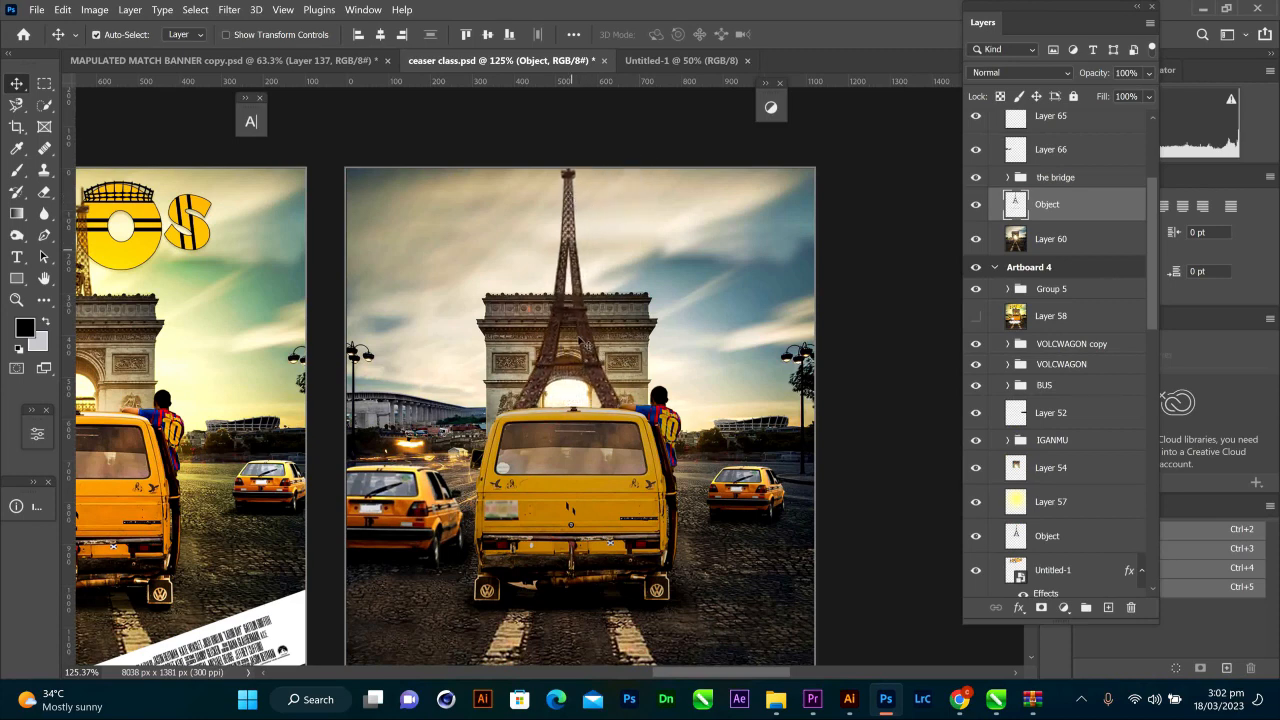
# - On Artboard 6's Layer 60, outline the arch above the bus roof with the Magnetic Lasso, leaving out its bright opening
pyautogui.click(1050, 239)
pyautogui.scroll(3, 604, 381)
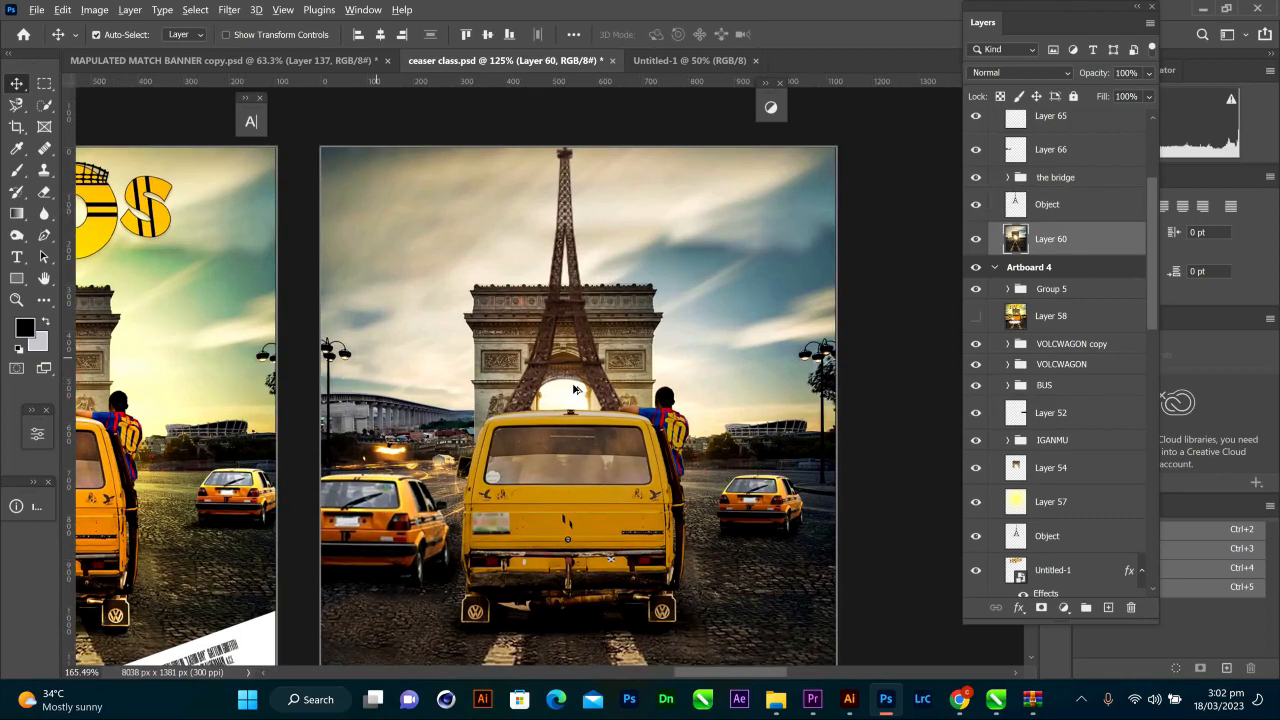
pyautogui.scroll(1, 560, 391)
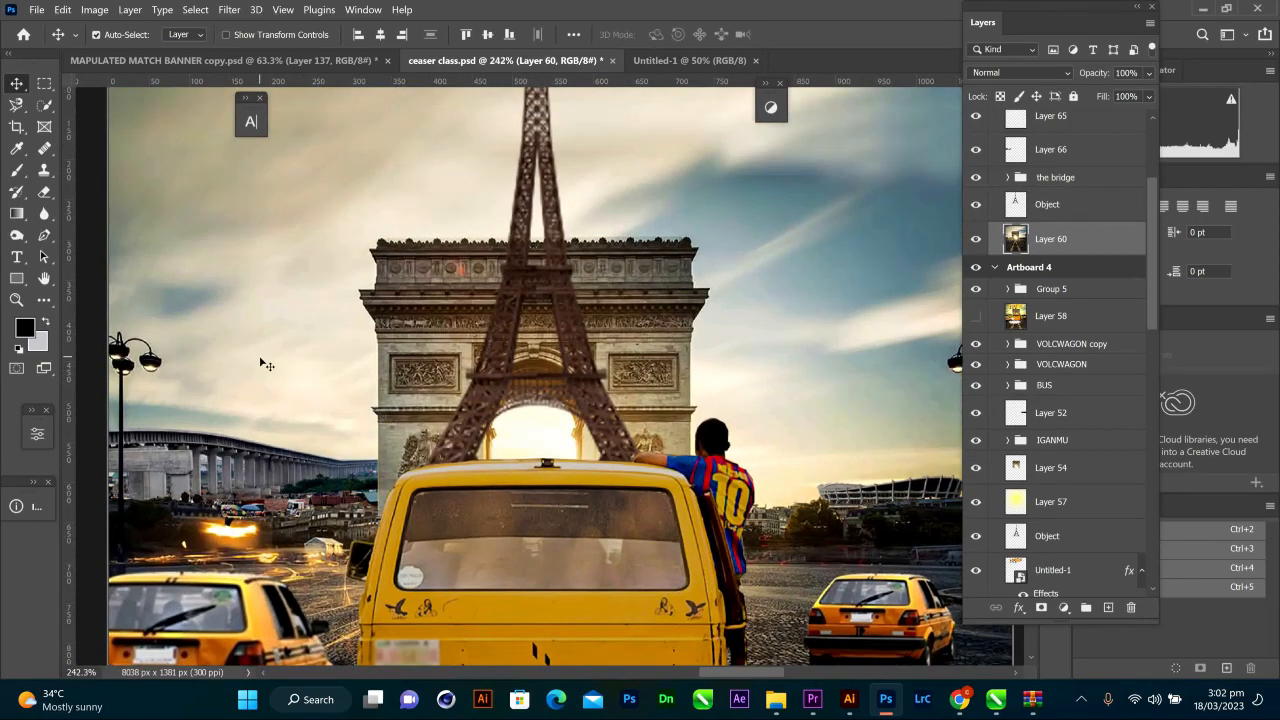
pyautogui.click(16, 104)
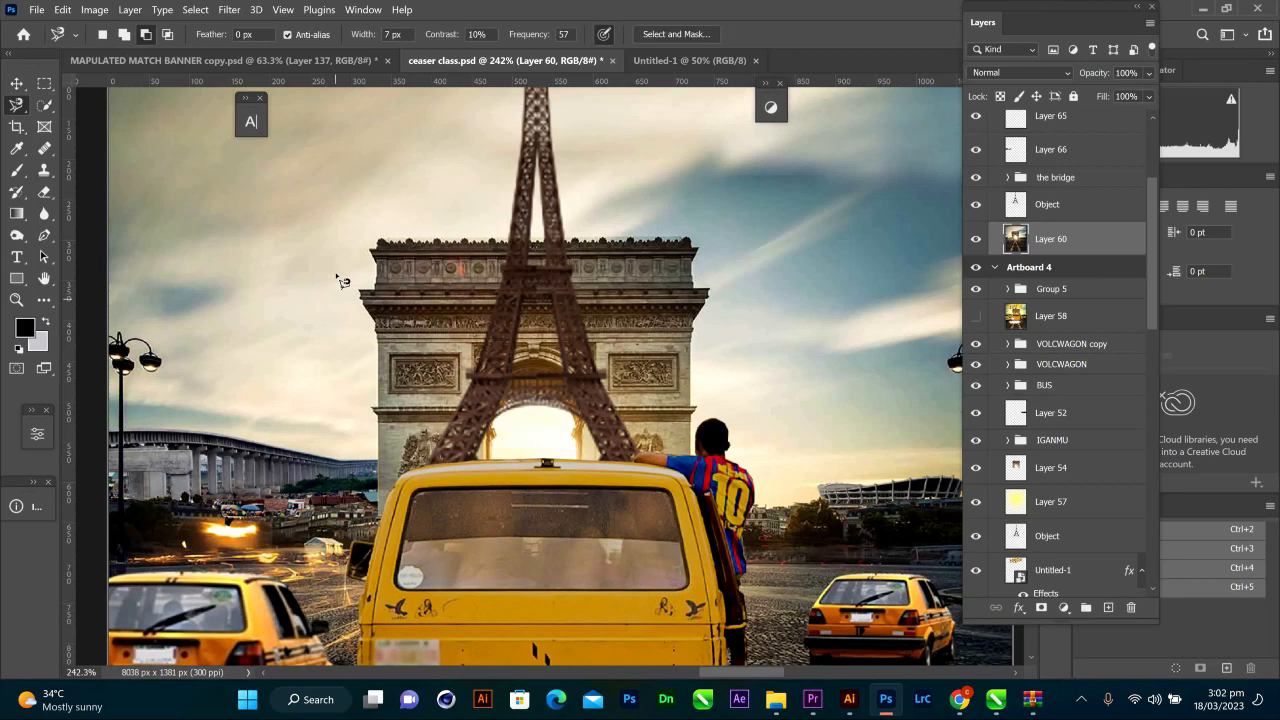
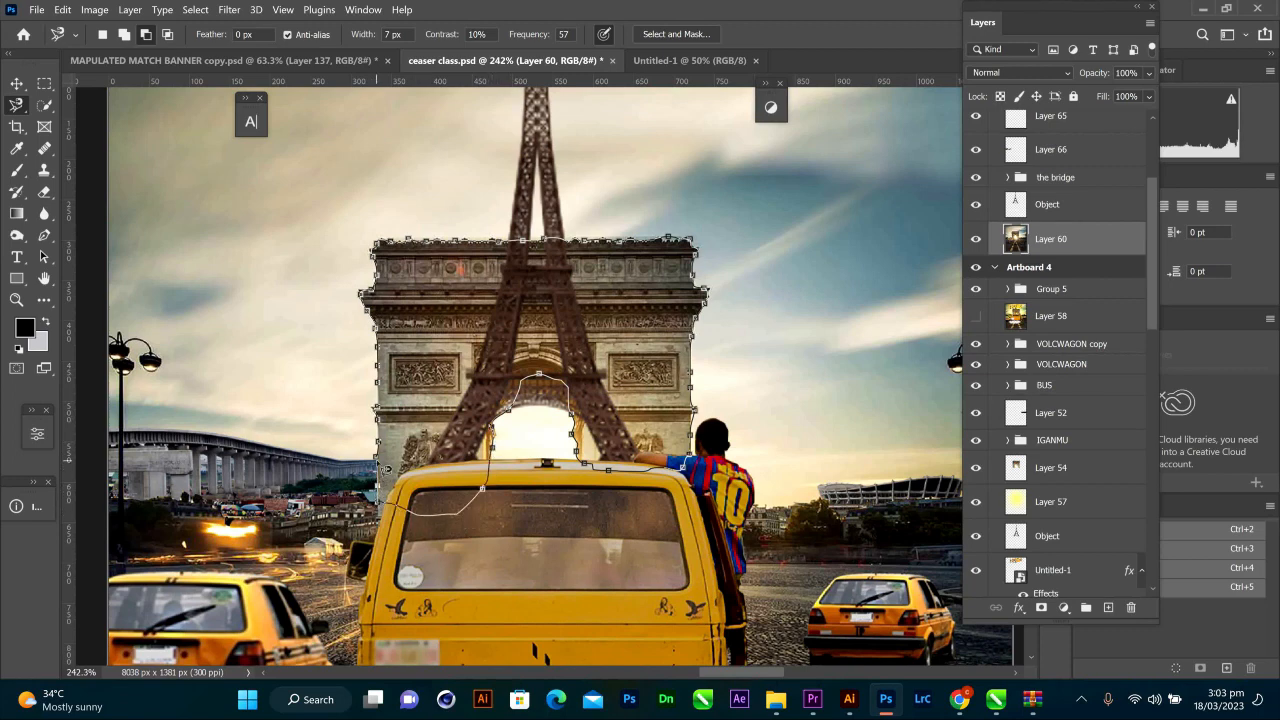
pyautogui.press('Escape')
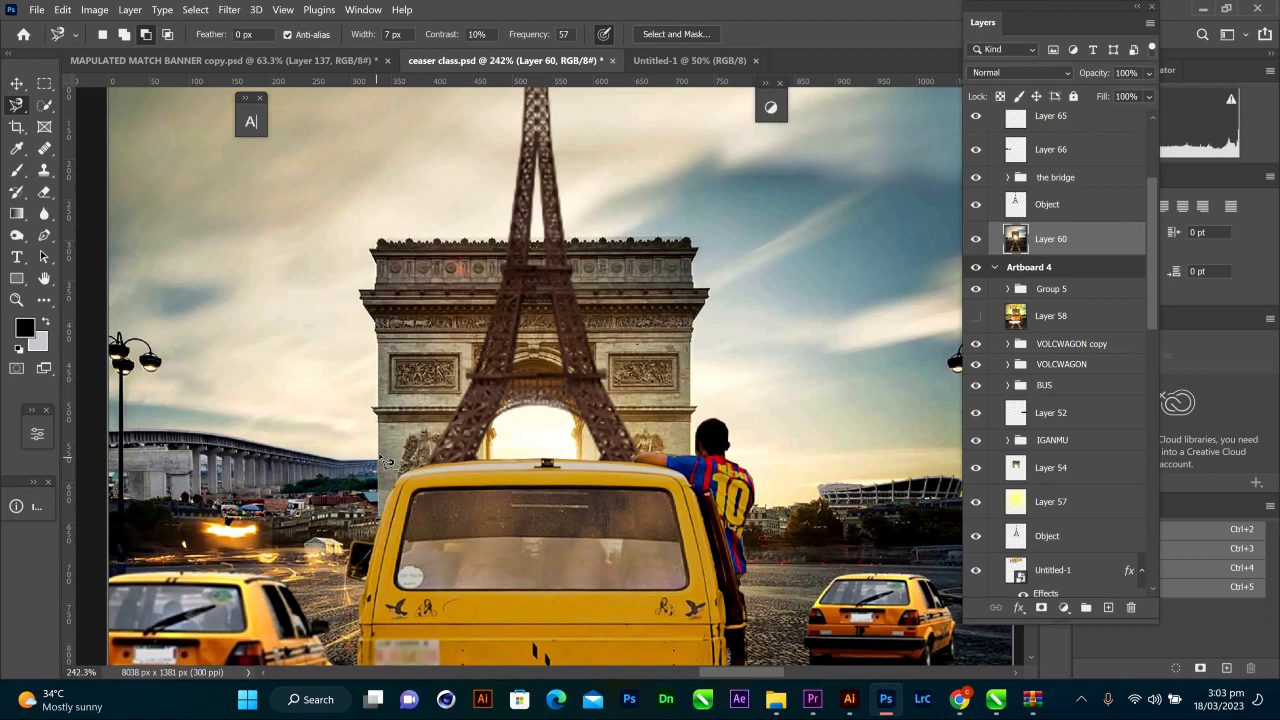
pyautogui.click(386, 462)
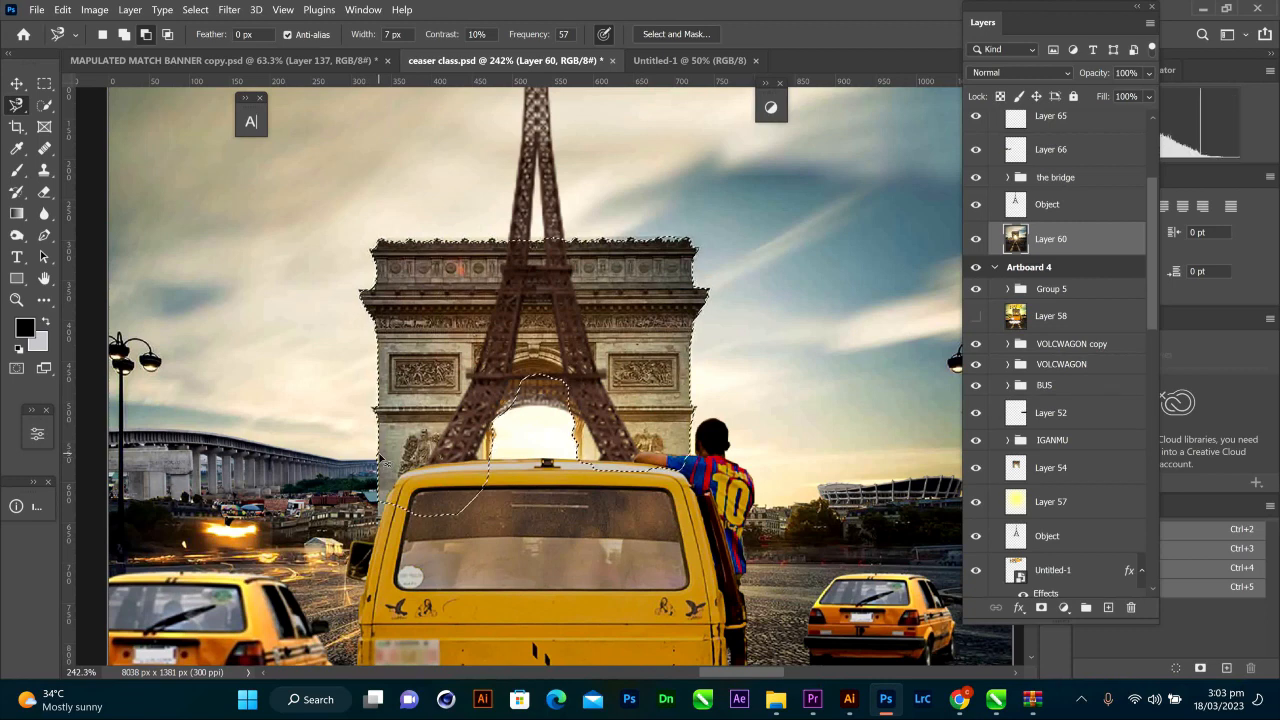
# - Try copying the selected arch to a new layer and placing the Eiffel Tower's Object layer beneath it
pyautogui.hotkey('ctrl', 'j')
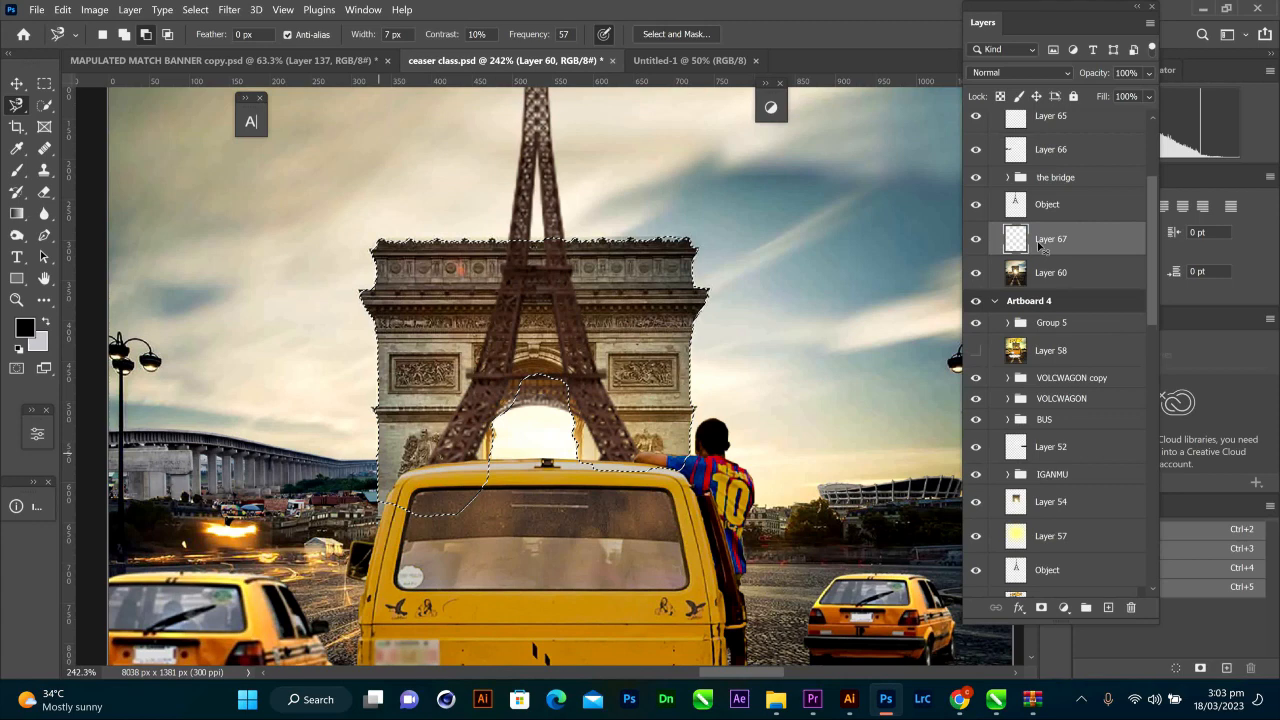
pyautogui.moveTo(1042, 206); pyautogui.dragTo(1050, 252)
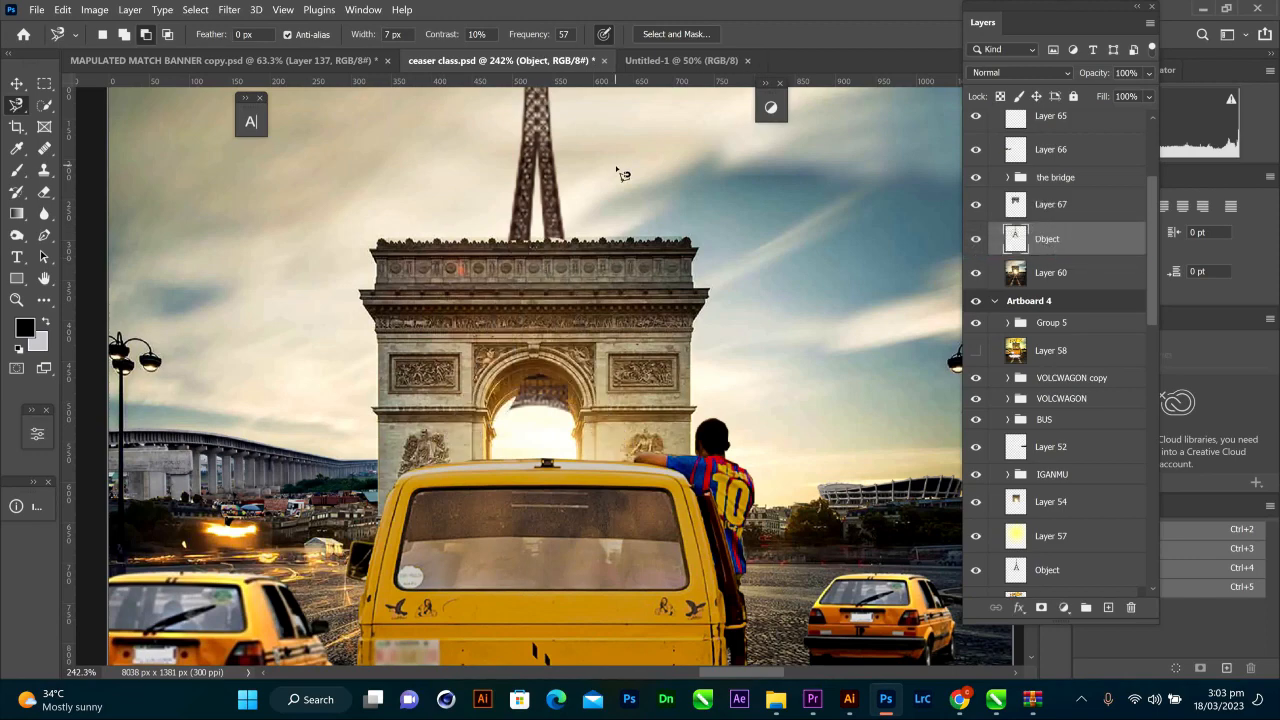
pyautogui.scroll(-2, 620, 176)
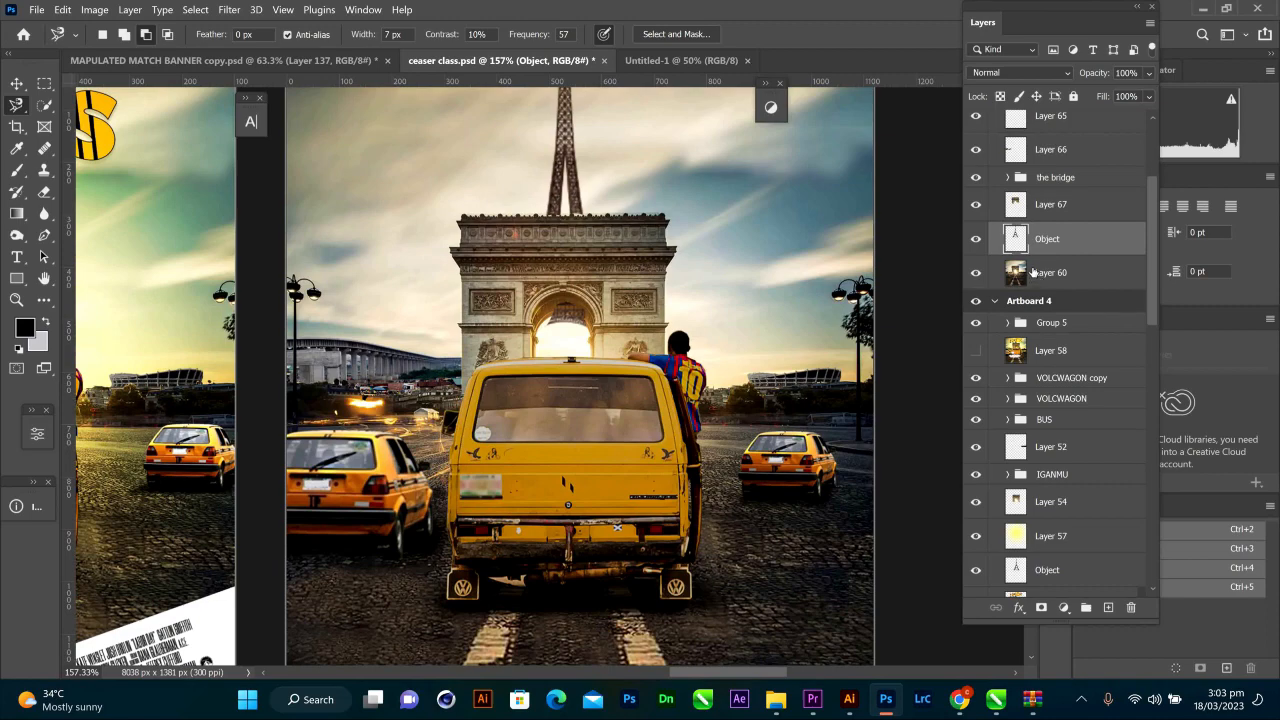
pyautogui.scroll(2, 533, 216)
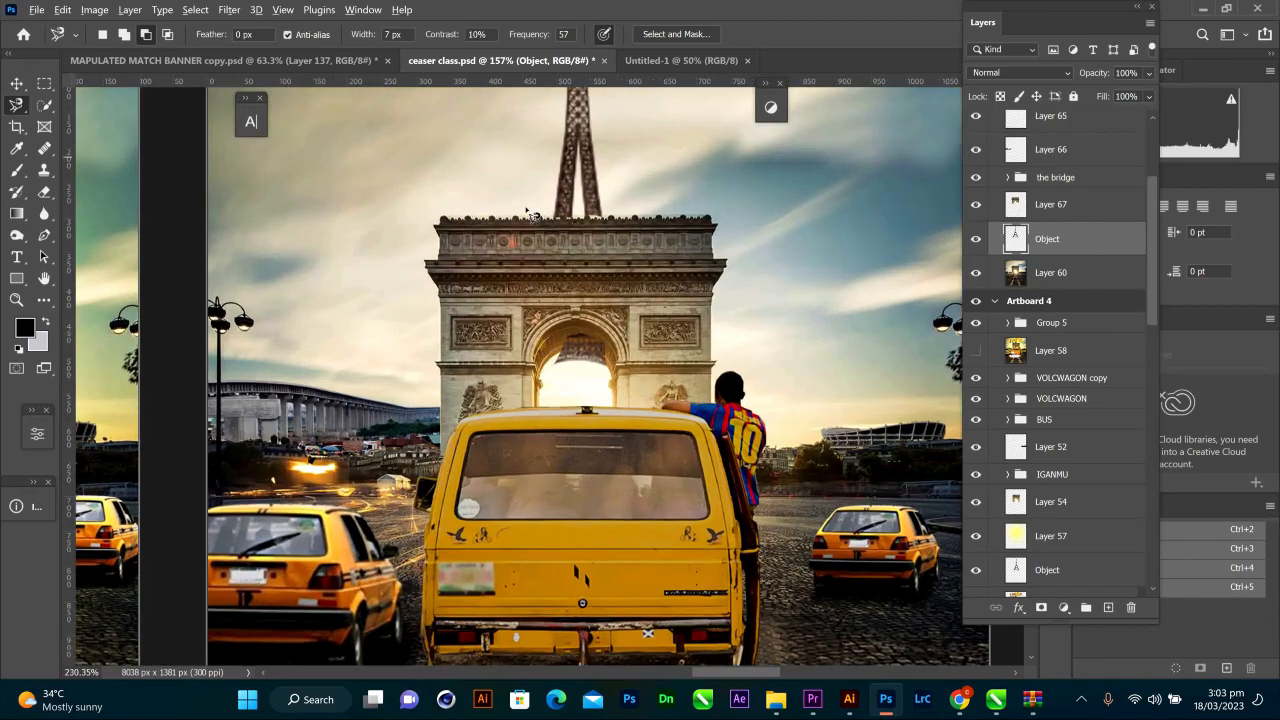
pyautogui.scroll(2, 533, 216)
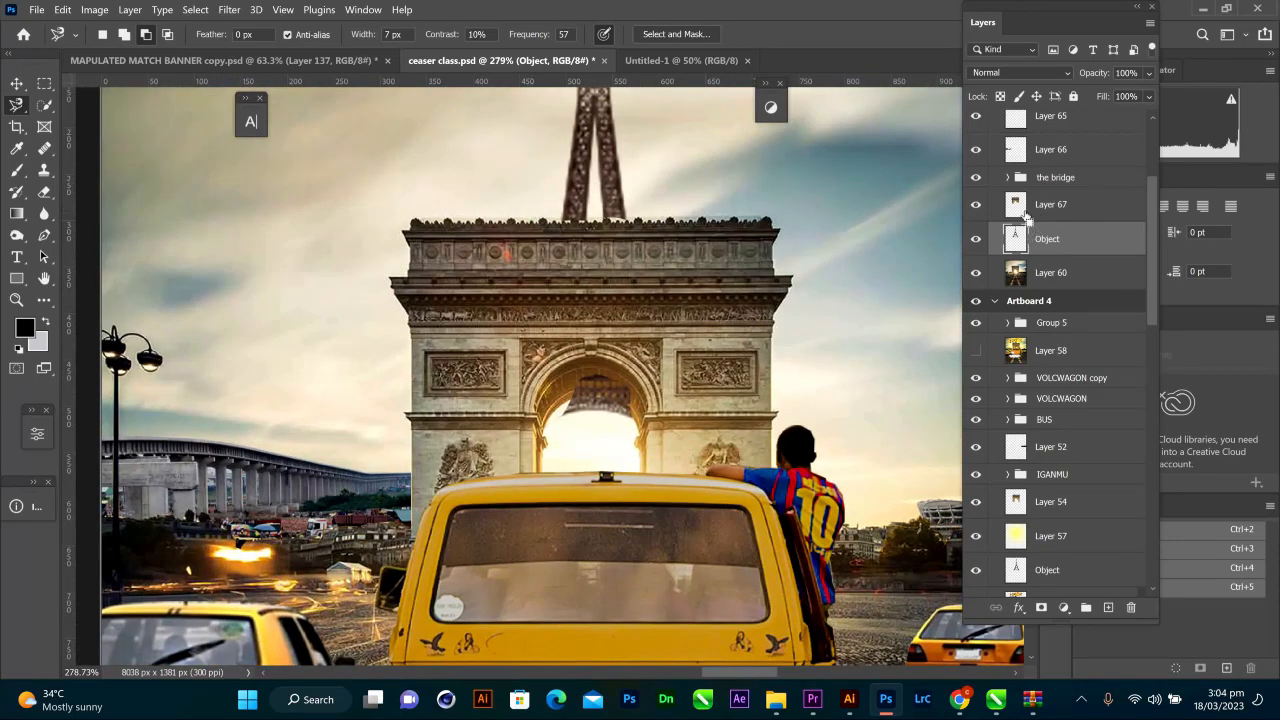
pyautogui.hotkey('ctrl', 'z')
pyautogui.hotkey('ctrl', 'z')
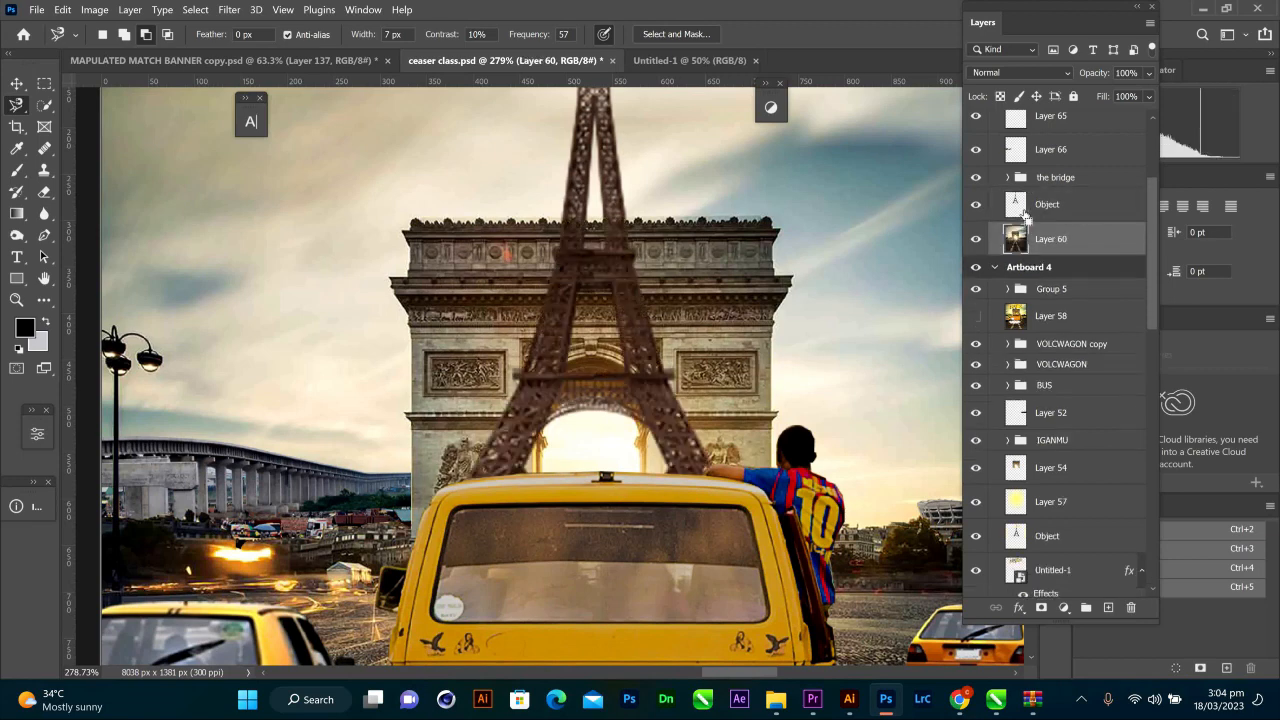
# - Hide the Eiffel Tower layer and add the missing inner vault of the arch to the selection with the Magnetic Lasso
pyautogui.click(976, 205)
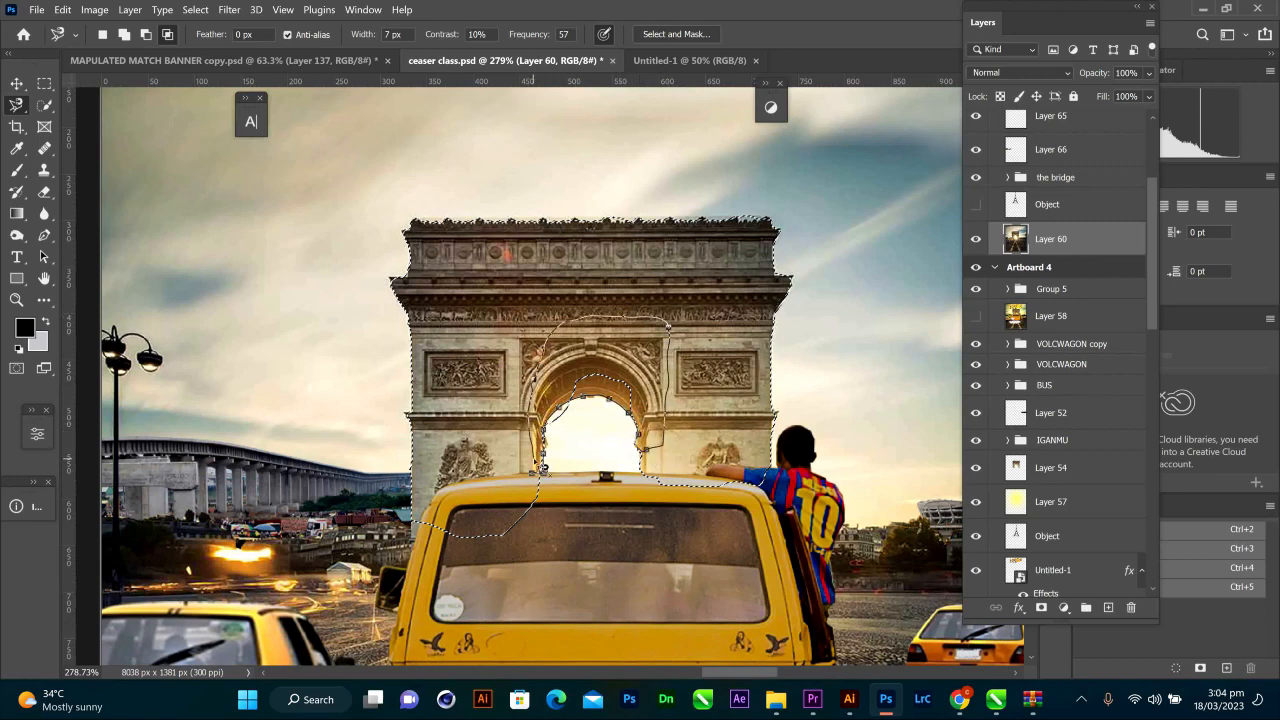
pyautogui.click(541, 480)
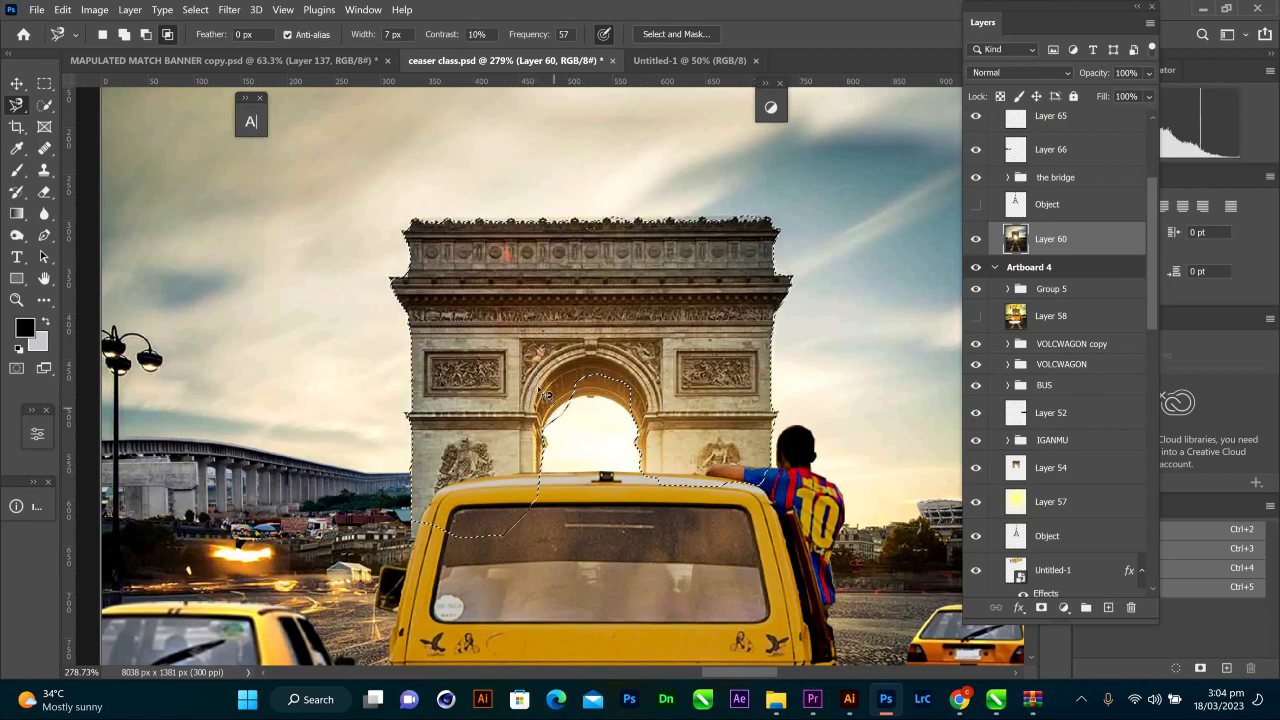
pyautogui.click(124, 34)
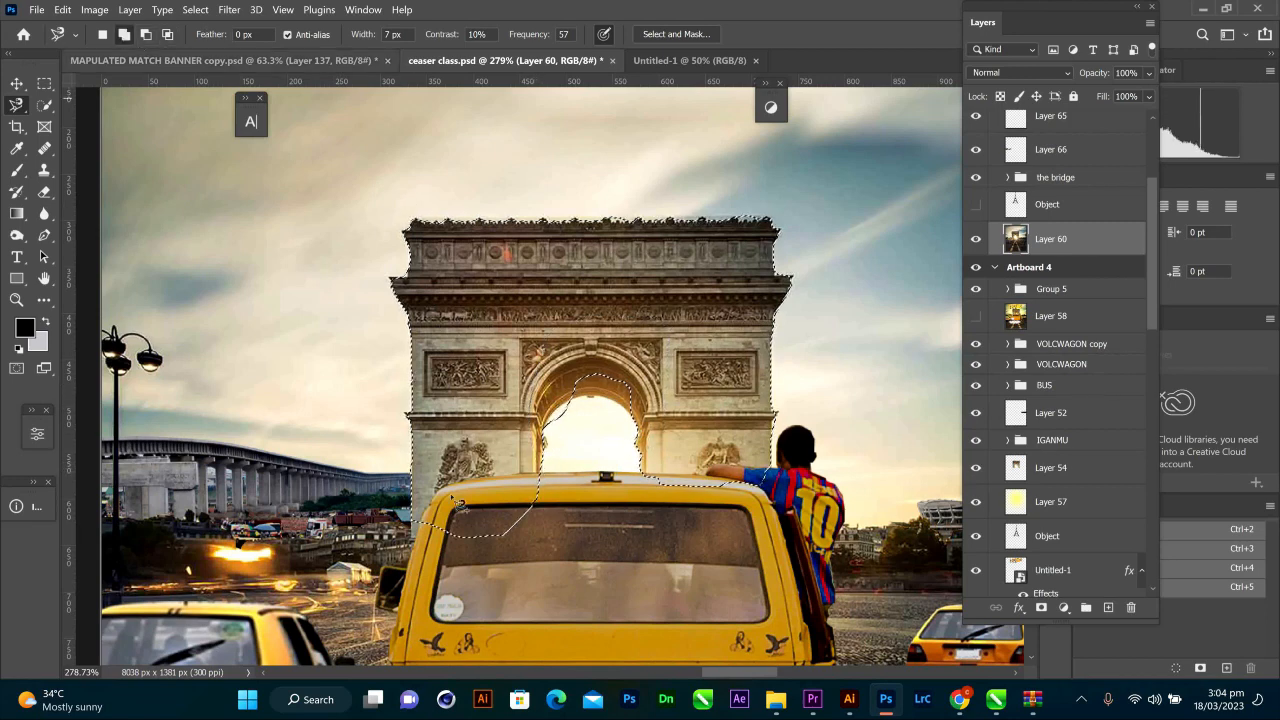
pyautogui.click(541, 471)
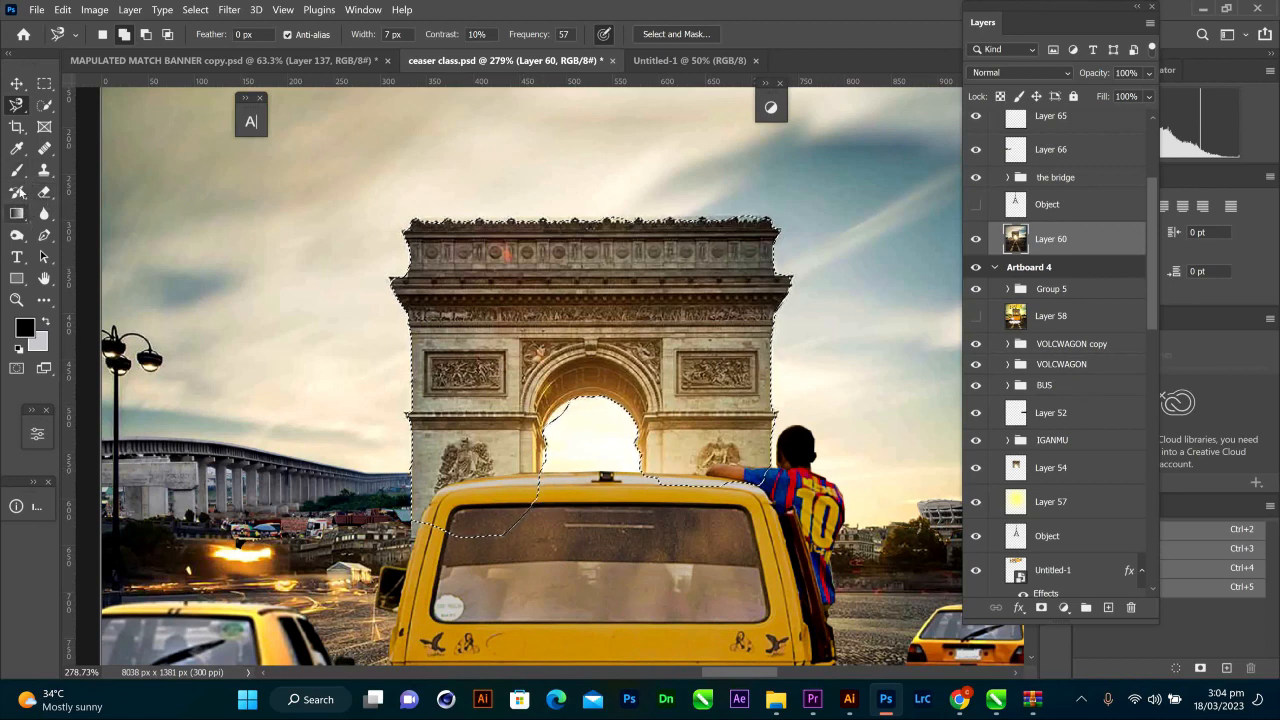
# - Subtract the leftover bright area inside the arch opening from the selection with the Quick Selection tool
pyautogui.click(16, 172)
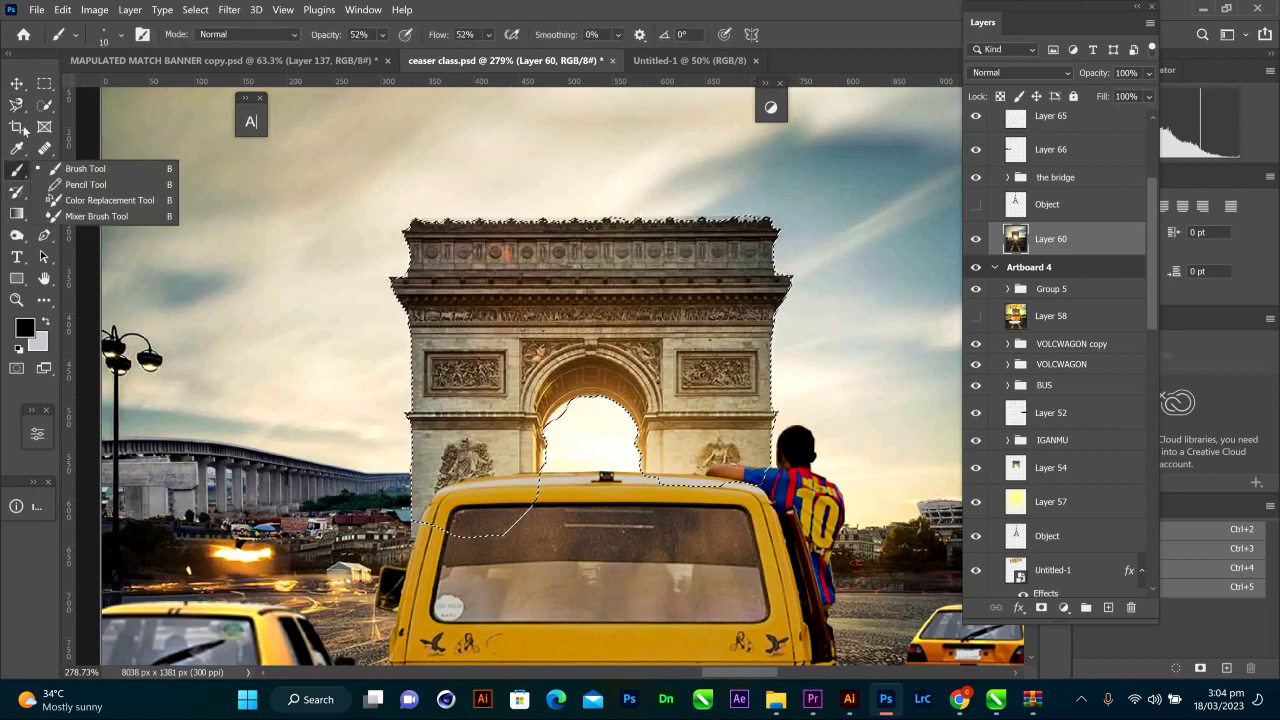
pyautogui.click(44, 105)
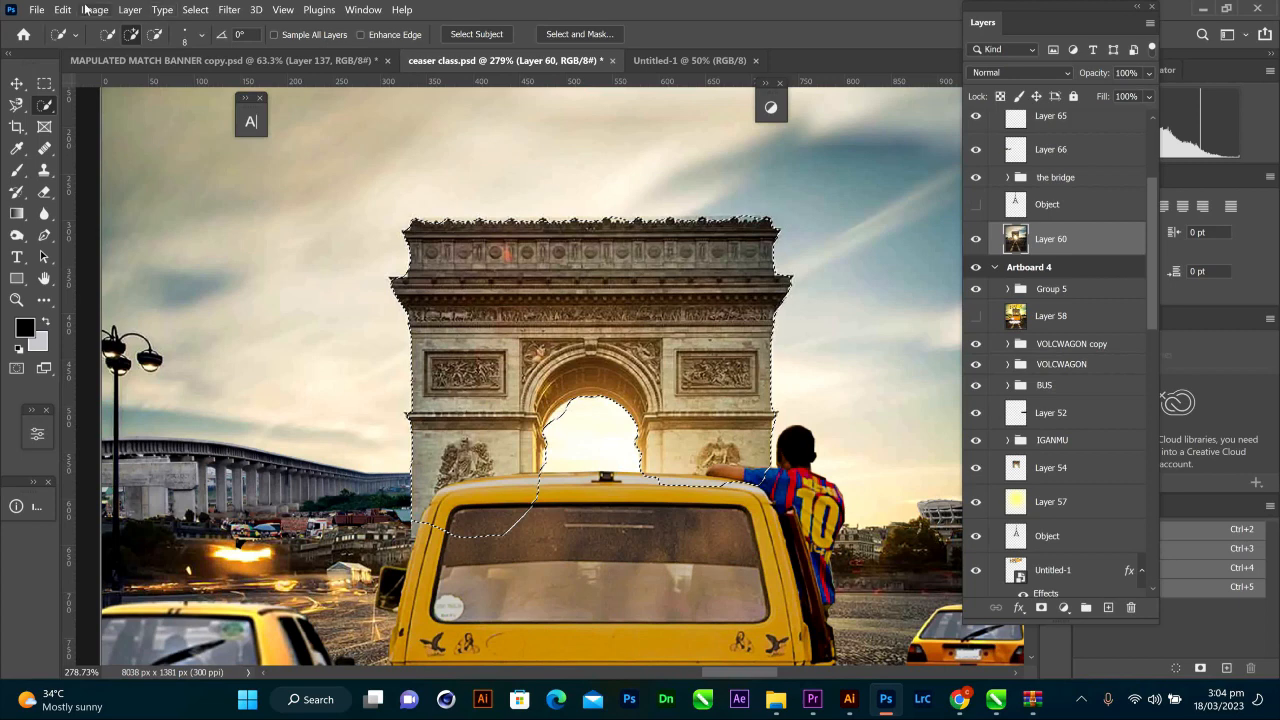
pyautogui.click(155, 34)
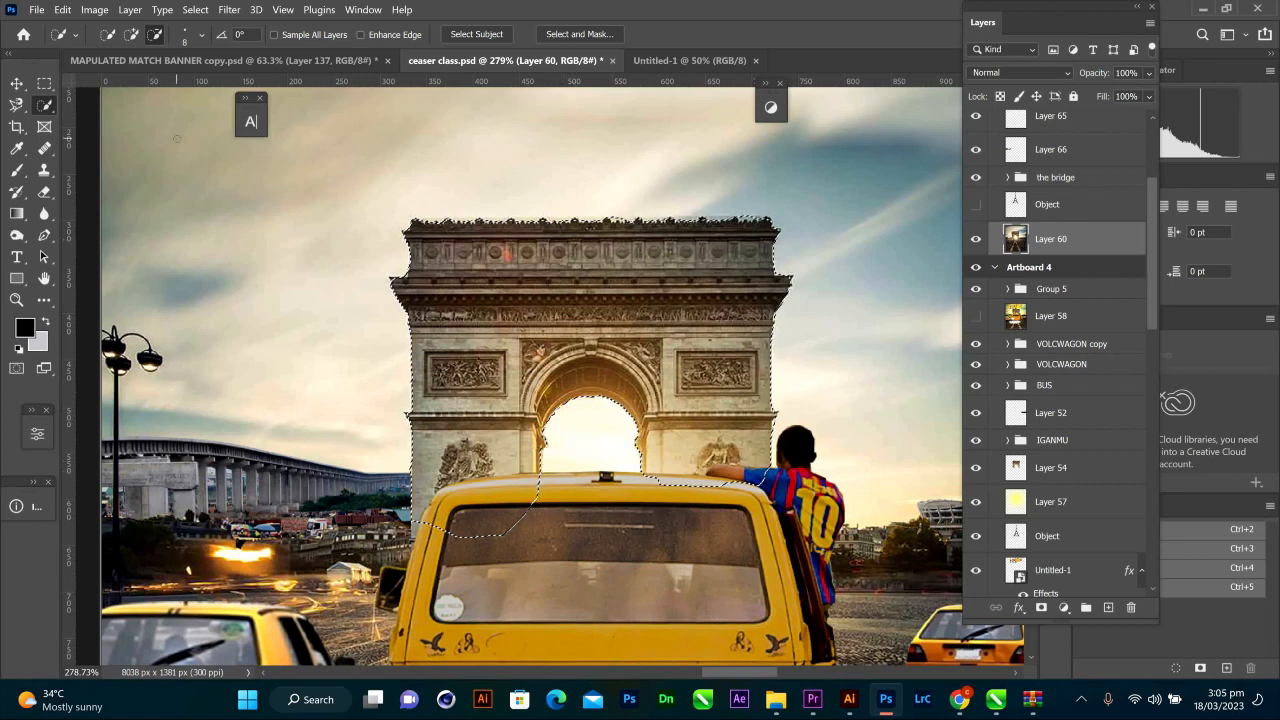
# - Copy the selected arch from Layer 60 to a new layer, then show the Eiffel Tower layer and place it beneath the copy
pyautogui.click(15, 84)
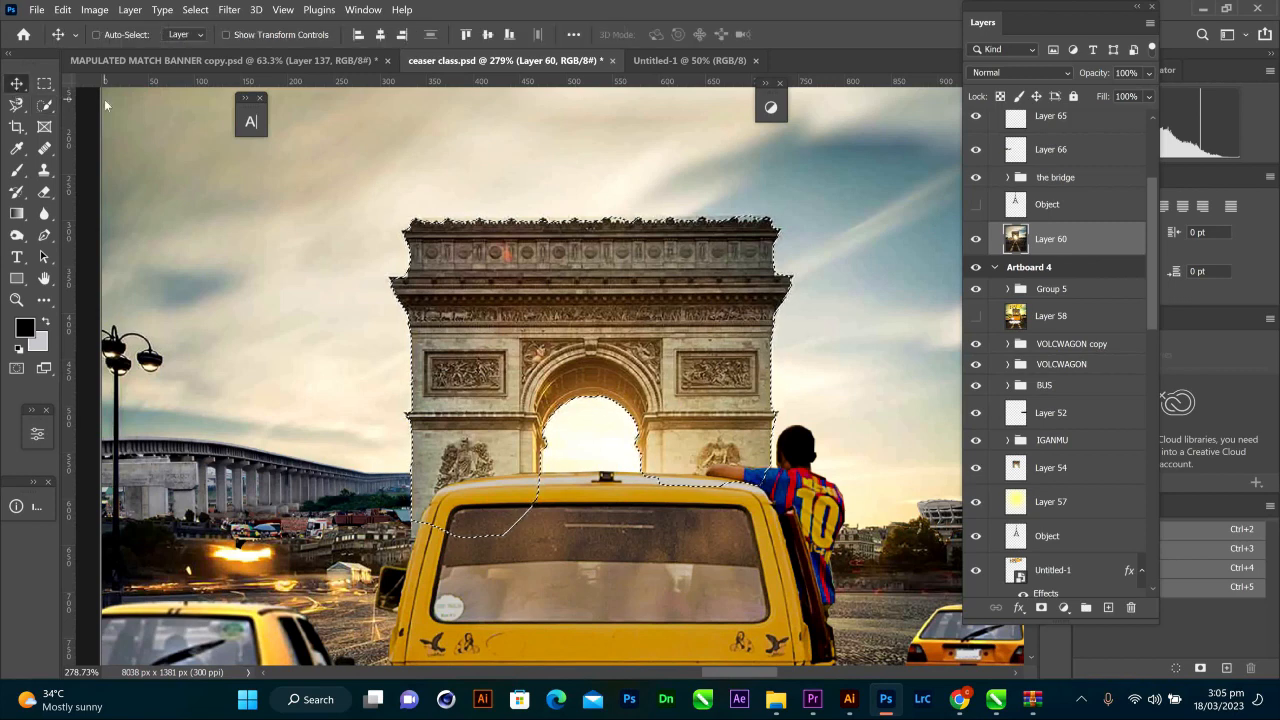
pyautogui.hotkey('ctrl', 'j')
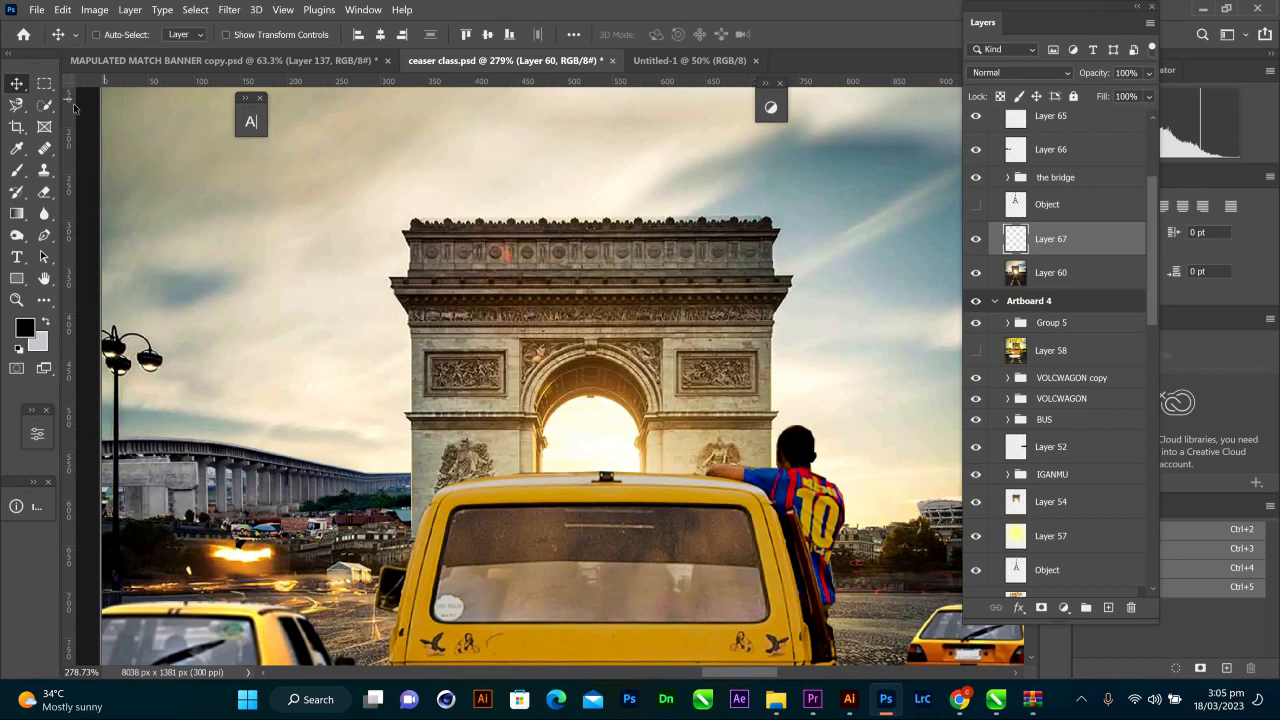
pyautogui.click(975, 204)
pyautogui.moveTo(1057, 205); pyautogui.dragTo(1056, 266)
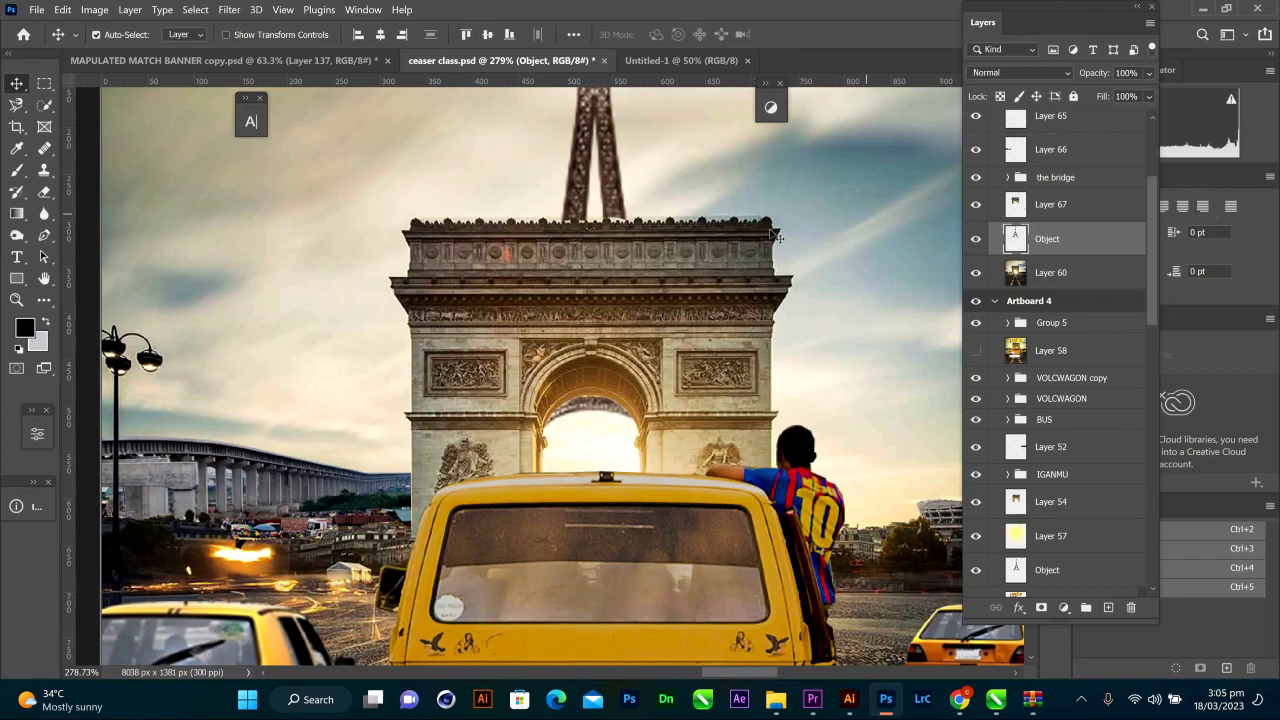
# - Copy Artboard 4's LAGOS title layer, Untitled-1, and paste it directly above the Eiffel Tower layer in Artboard 6
pyautogui.scroll(-5, 757, 240)
pyautogui.scroll(-1, 757, 240)
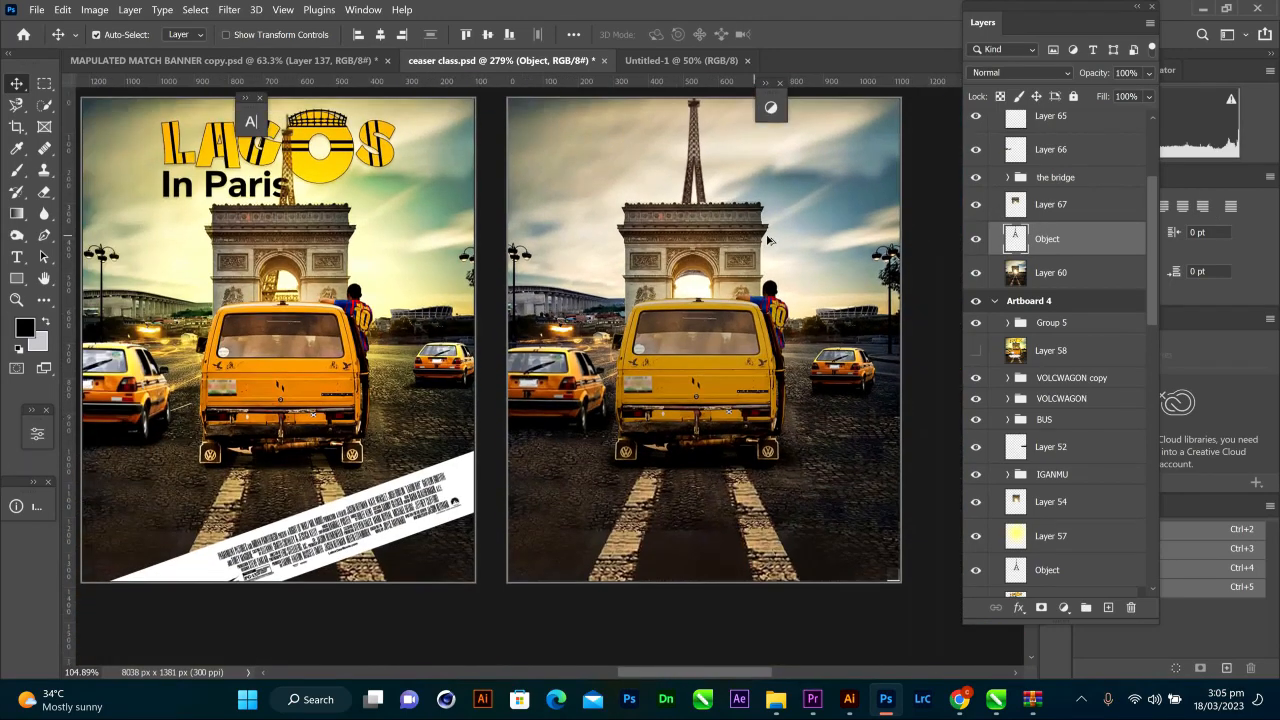
pyautogui.scroll(1, 768, 240)
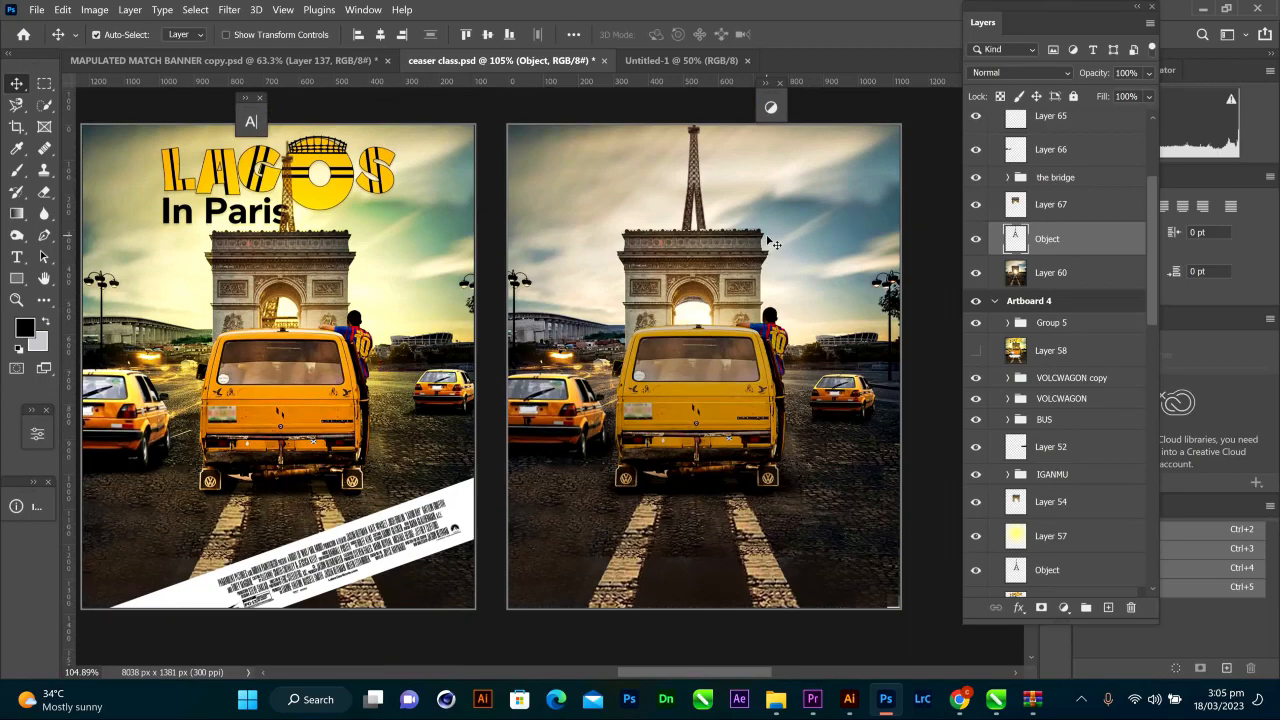
pyautogui.scroll(1, 770, 242)
pyautogui.scroll(-1, 771, 243)
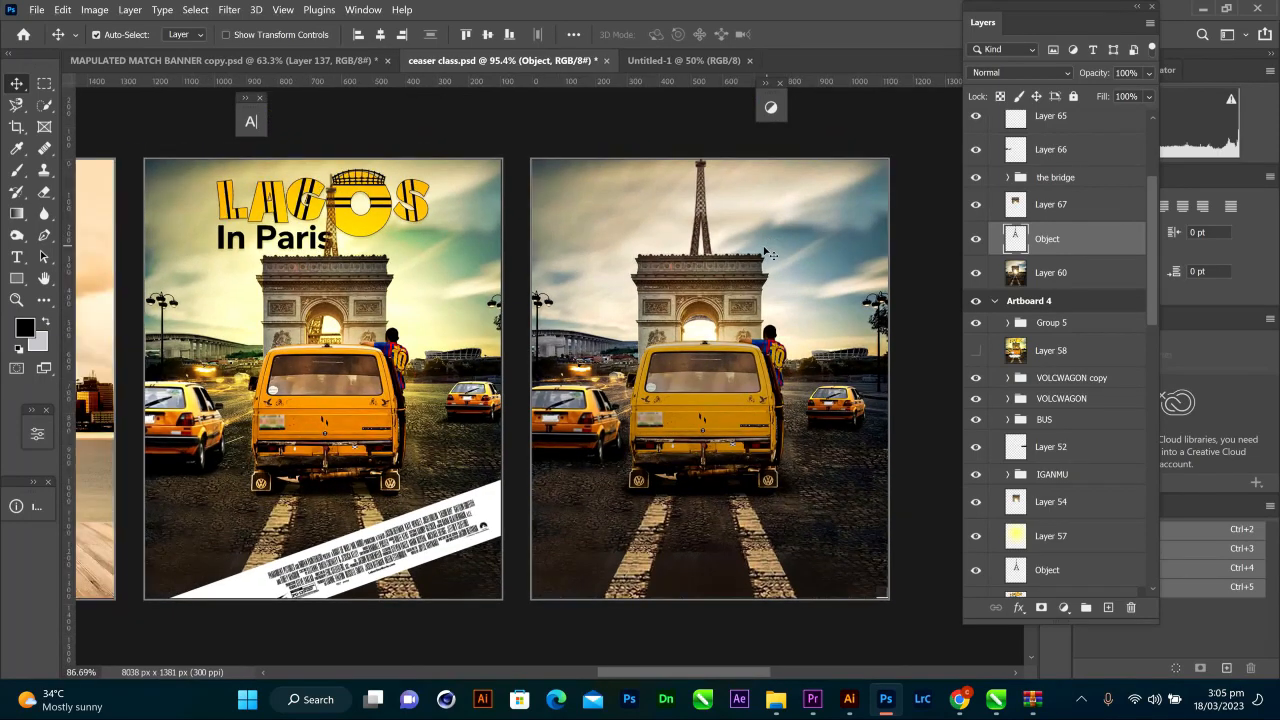
pyautogui.scroll(2, 774, 248)
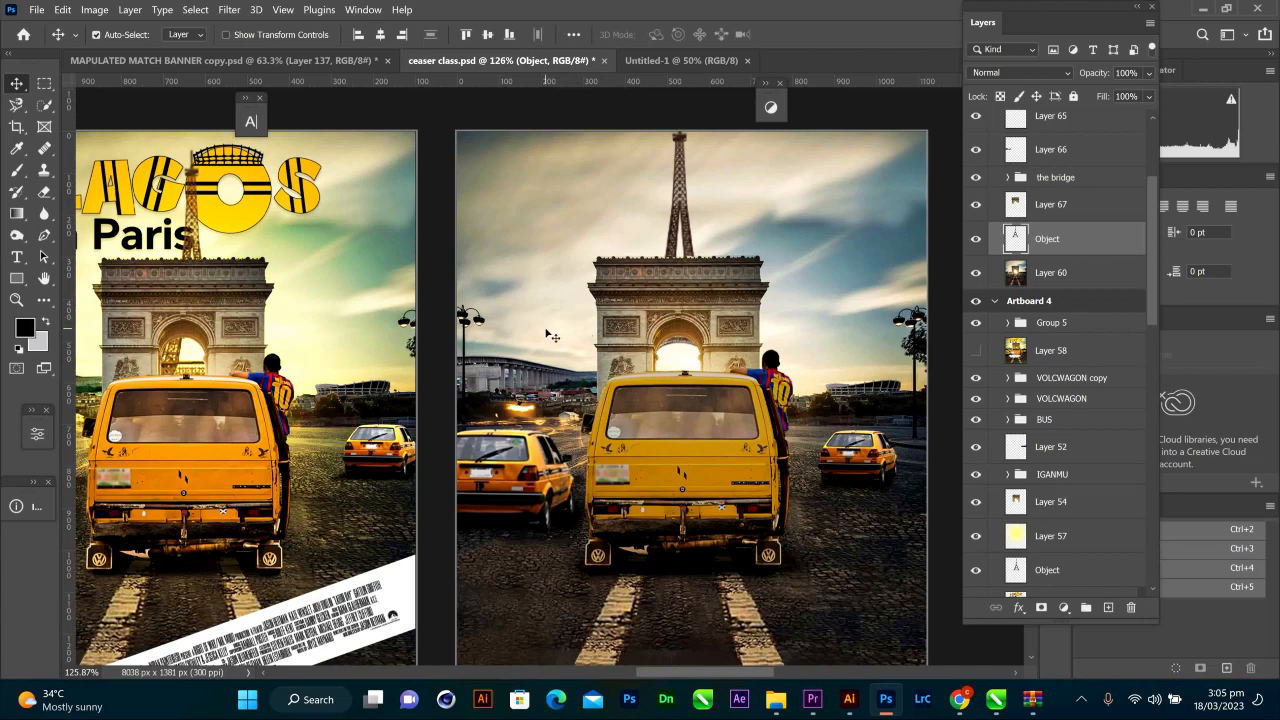
pyautogui.click(1100, 537)
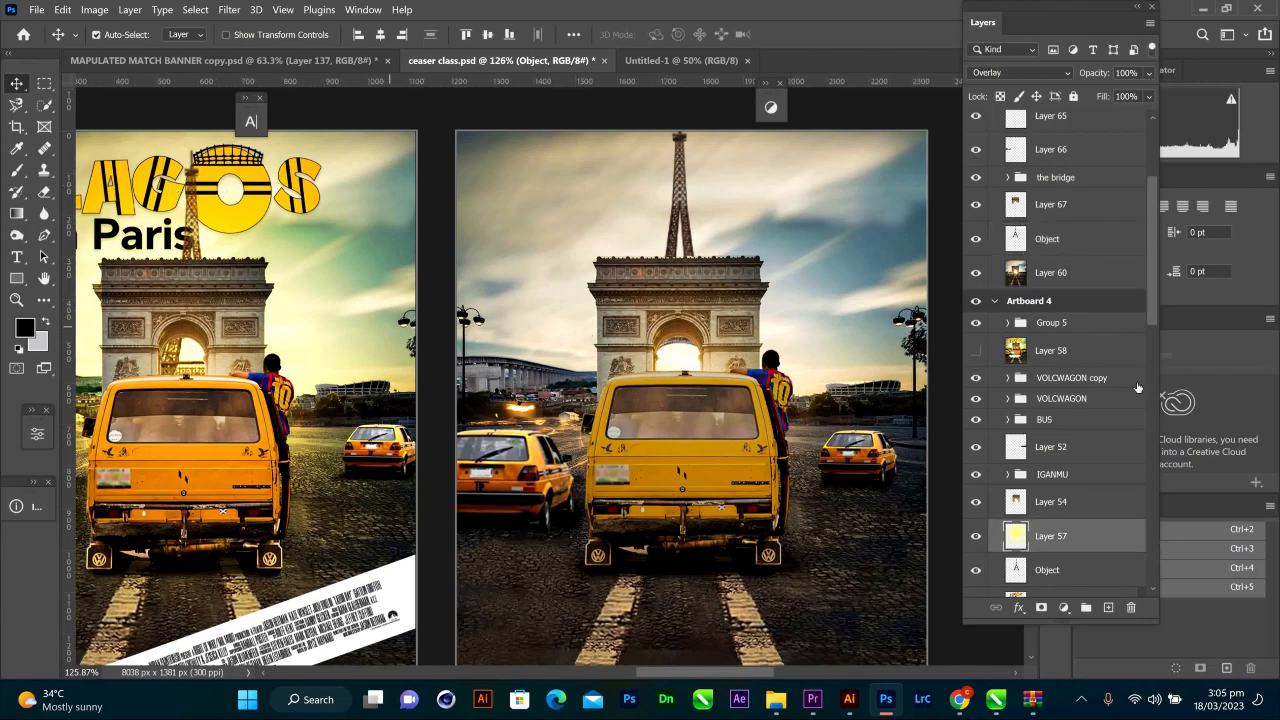
pyautogui.scroll(-3, 1050, 528)
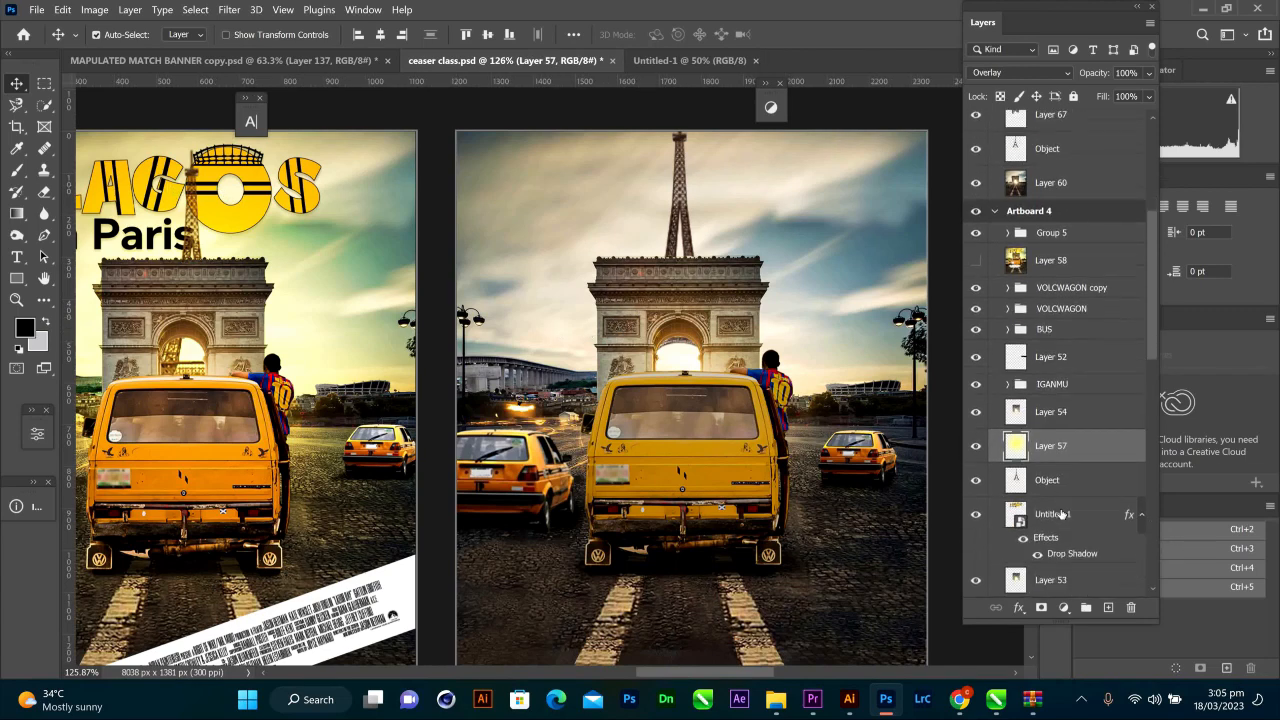
pyautogui.click(1061, 505)
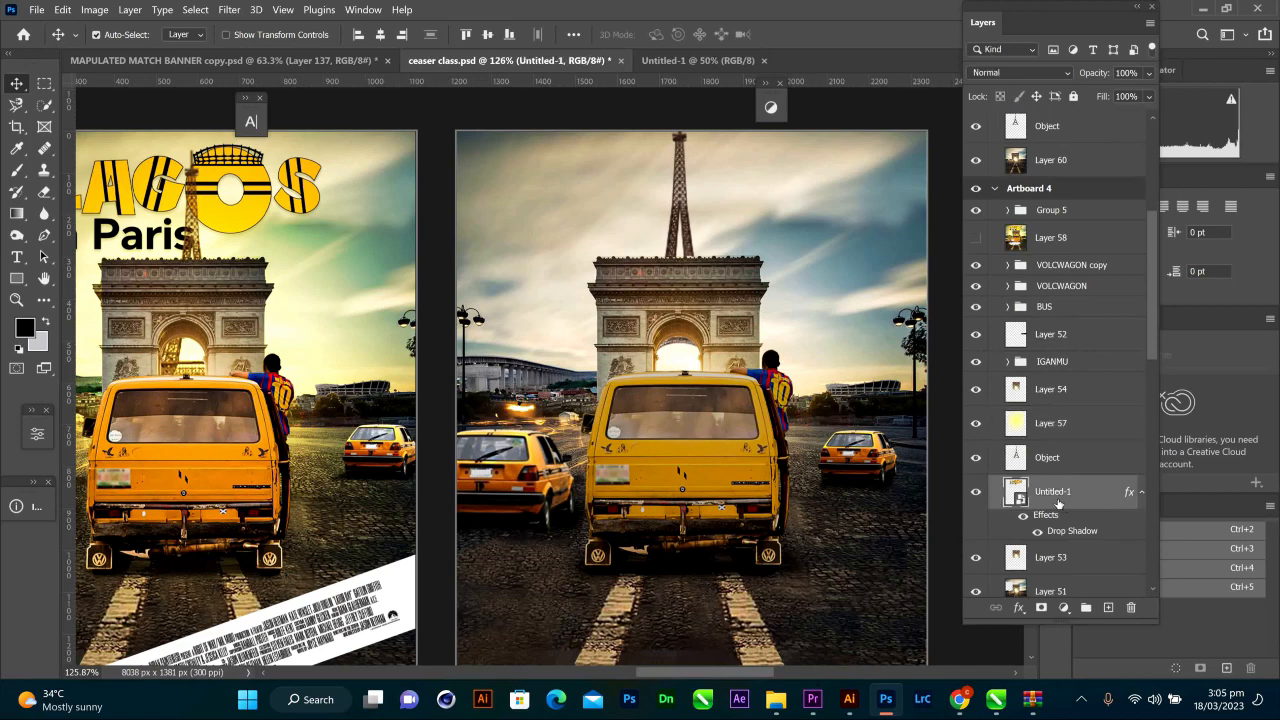
pyautogui.press('ctrl')
pyautogui.click(685, 194)
pyautogui.moveTo(678, 193); pyautogui.dragTo(712, 213)
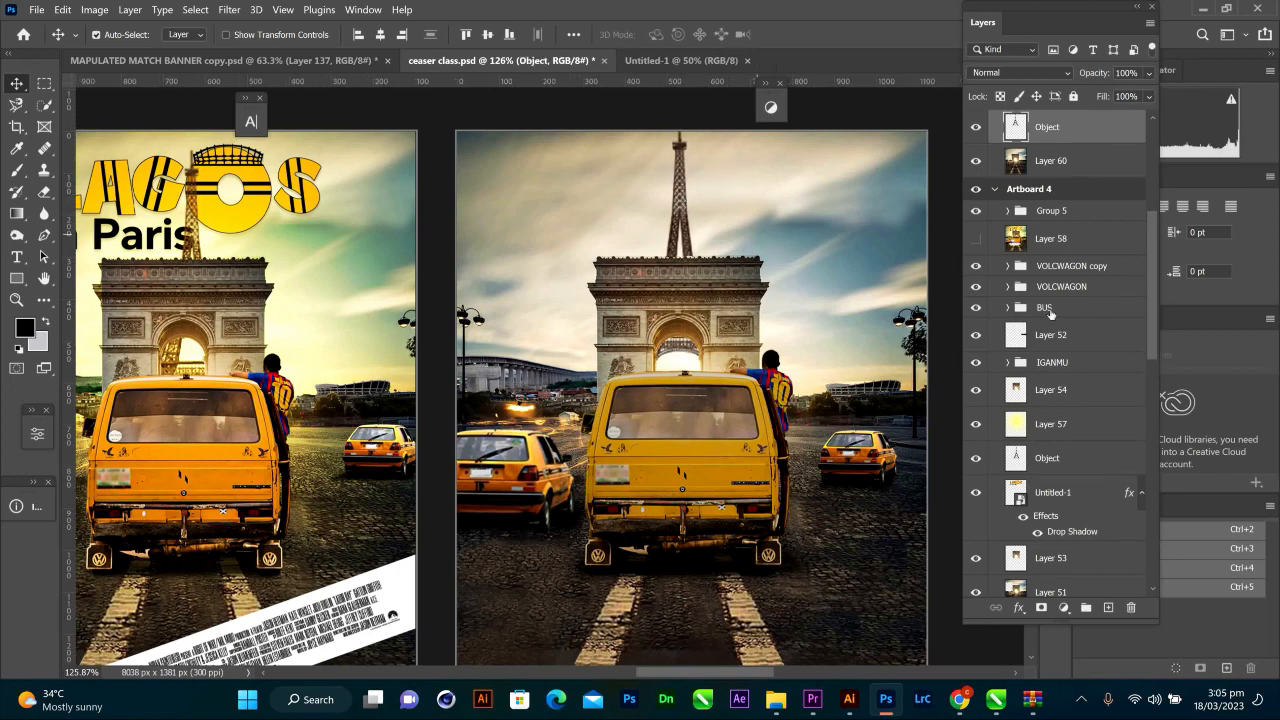
pyautogui.click(1054, 494)
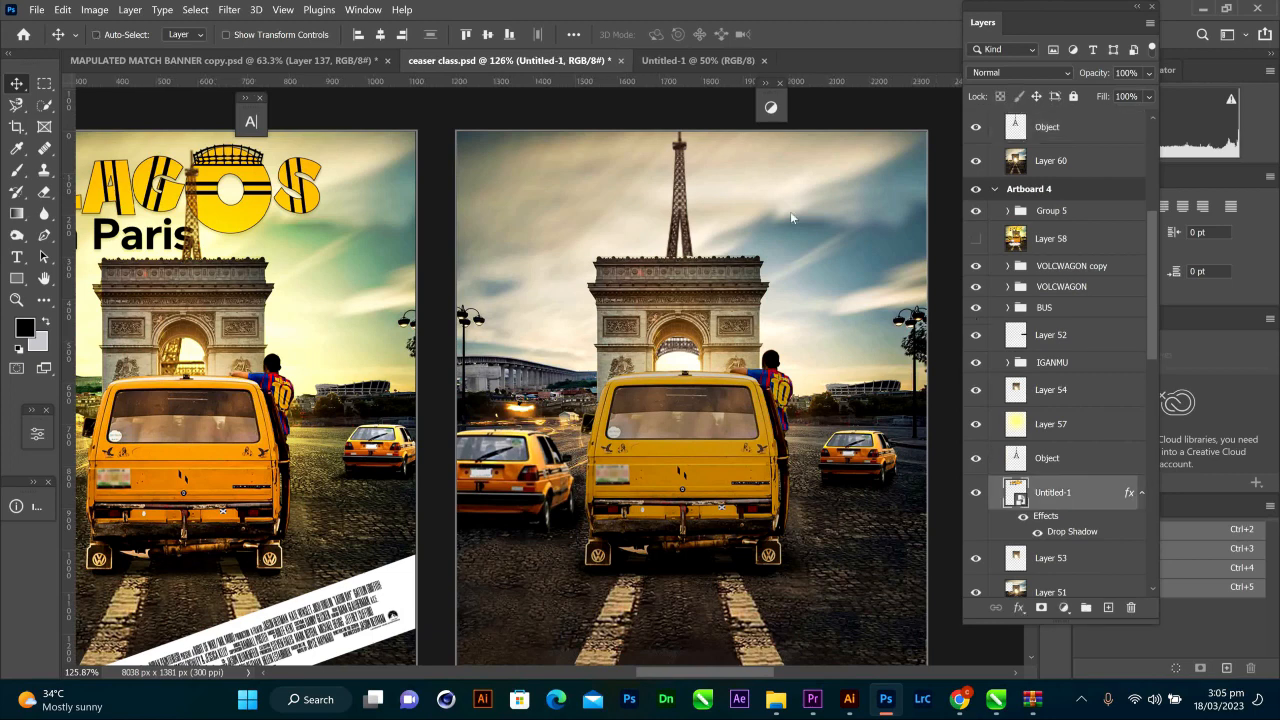
pyautogui.keyDown('ctrl'); pyautogui.click(681, 191); pyautogui.keyUp('ctrl')
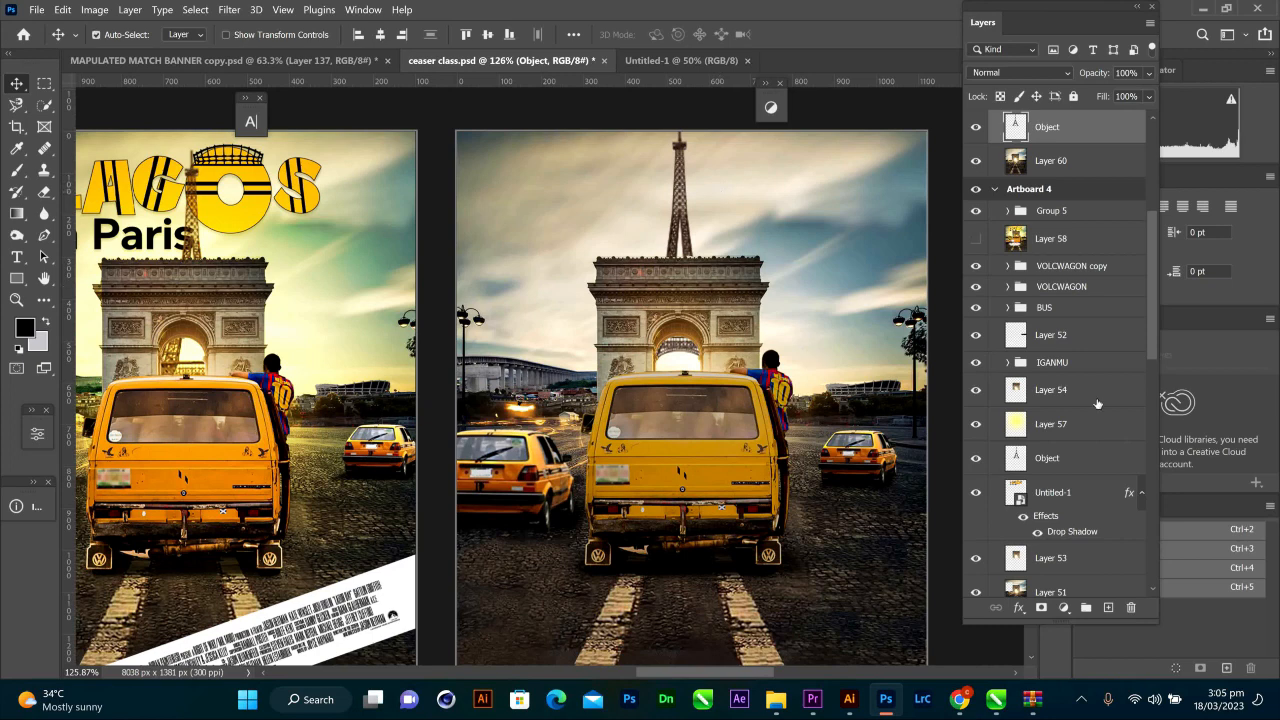
pyautogui.click(1067, 495)
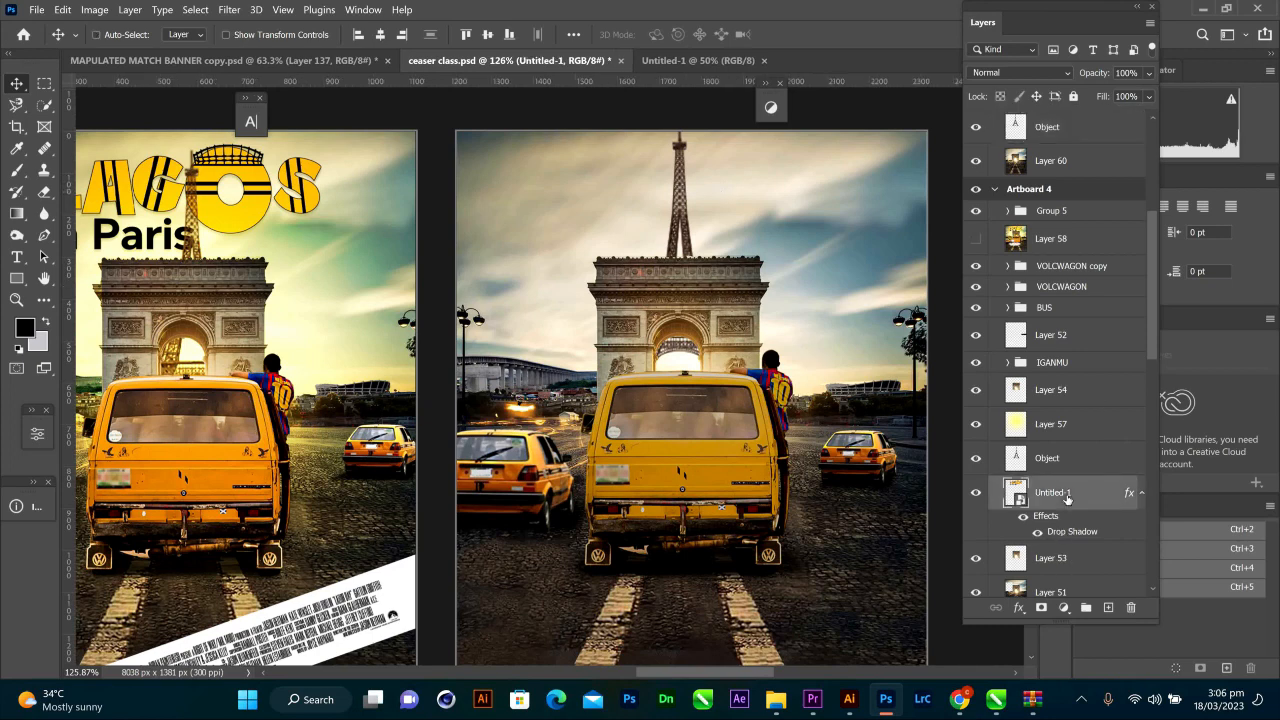
pyautogui.keyDown('ctrl'); pyautogui.click(681, 172); pyautogui.keyUp('ctrl')
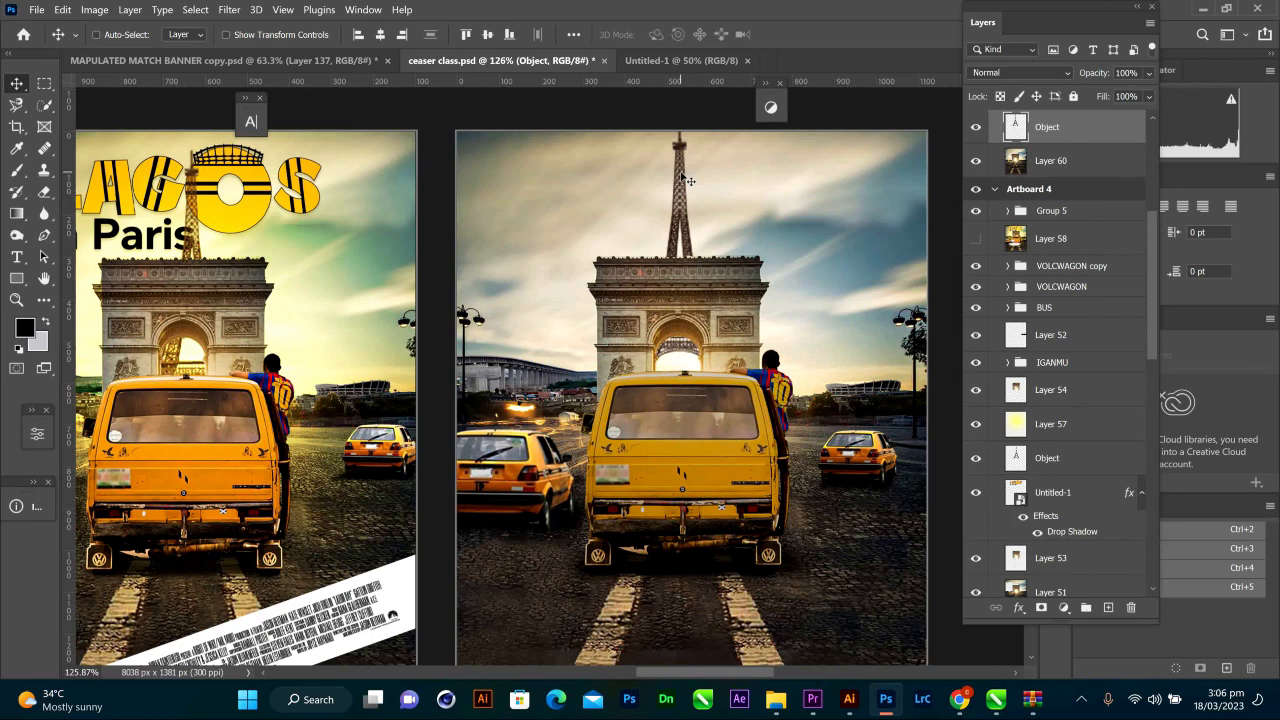
pyautogui.hotkey('ctrl', 'v')
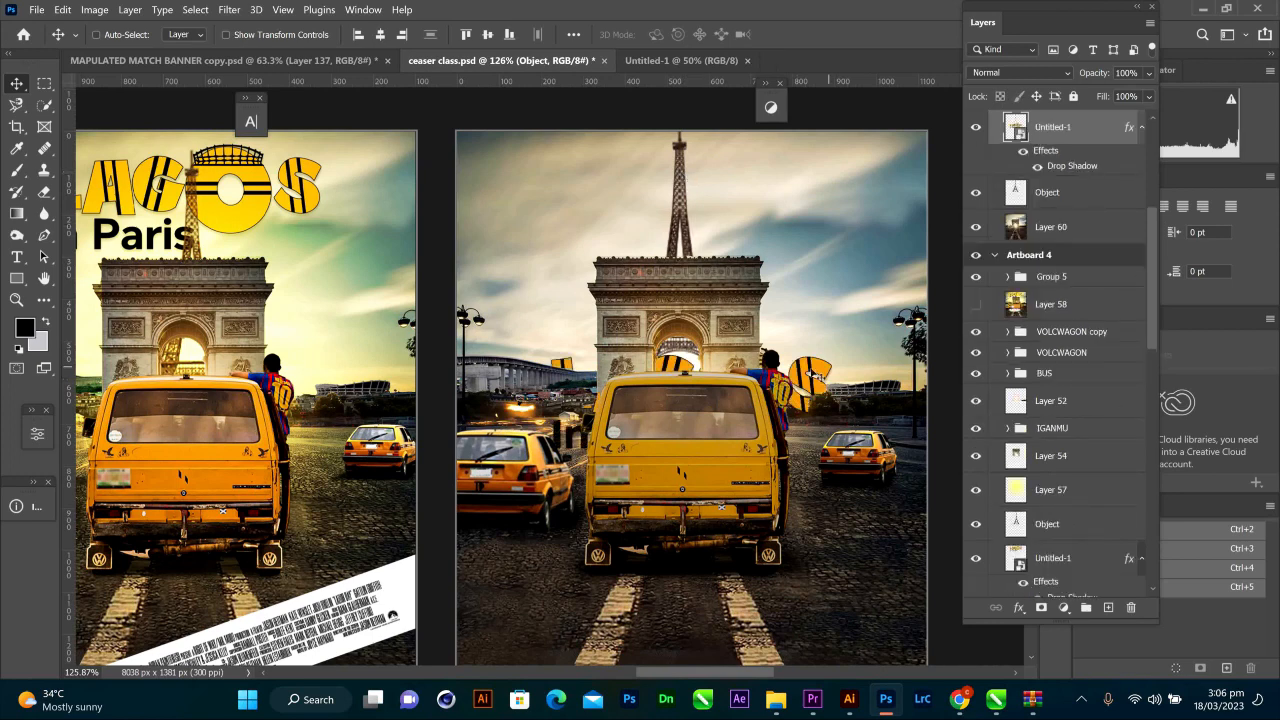
# - Move the LAGOS title to the top of the Artboard 6 poster, place its layer beneath the Eiffel Tower, and nudge it slightly left
pyautogui.moveTo(818, 346); pyautogui.dragTo(820, 168)
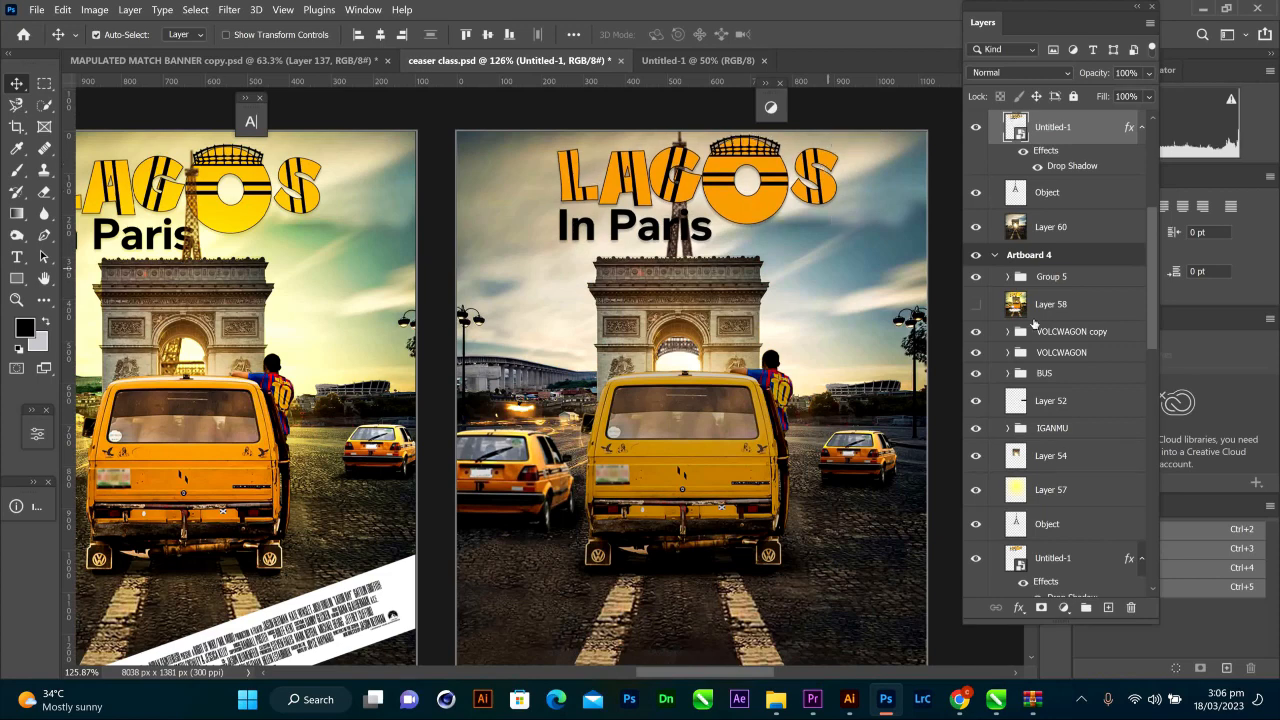
pyautogui.moveTo(1073, 150); pyautogui.dragTo(1070, 208)
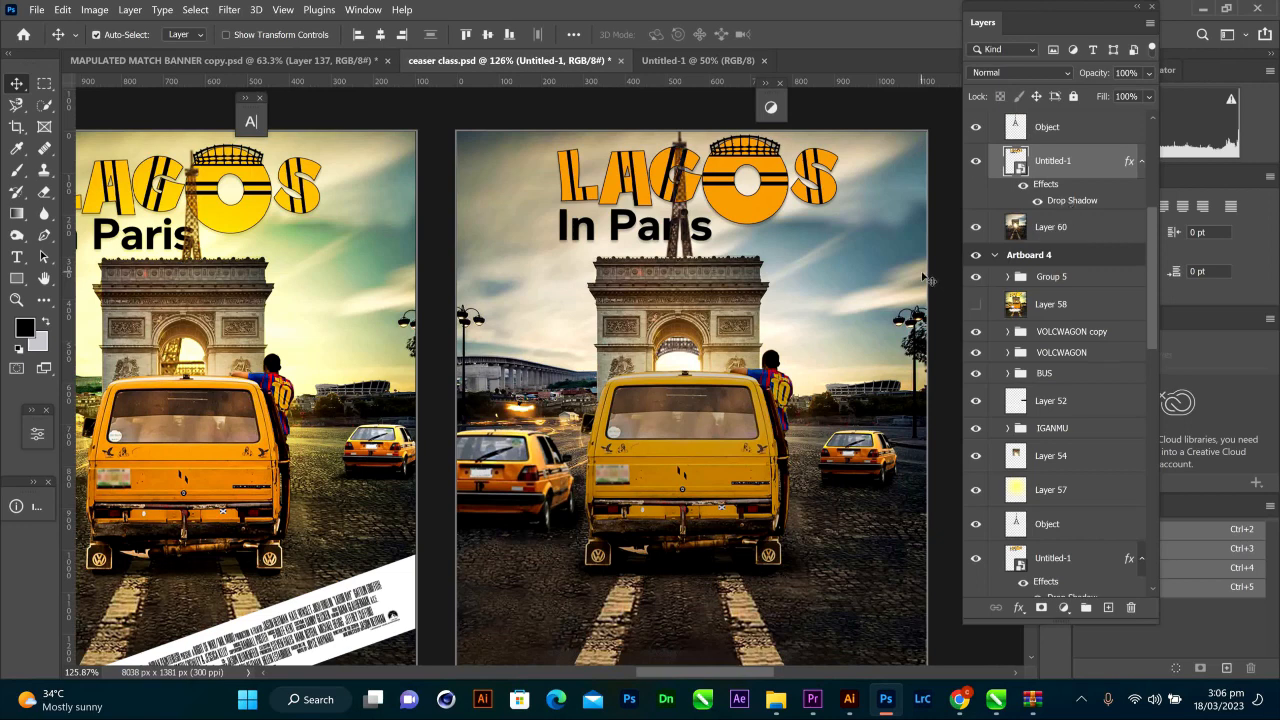
pyautogui.press('Left')
pyautogui.press('Left')
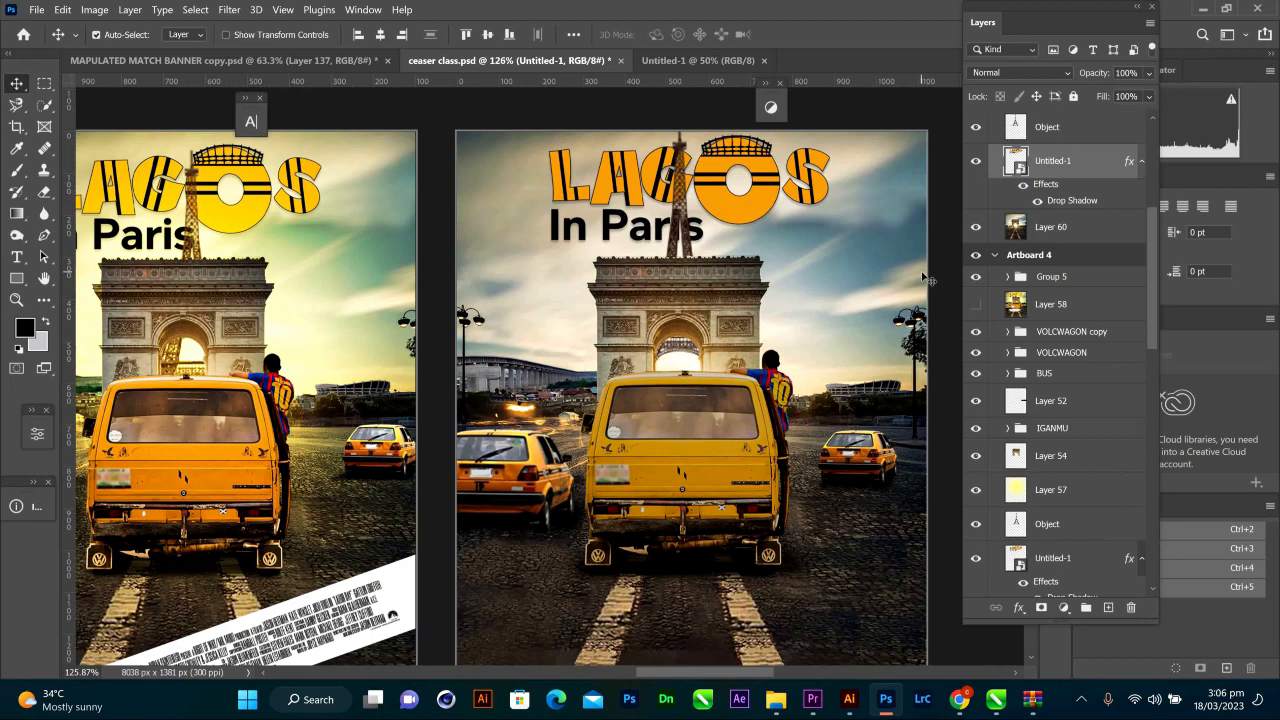
pyautogui.press('Left')
pyautogui.press('Left')
pyautogui.press('Left')
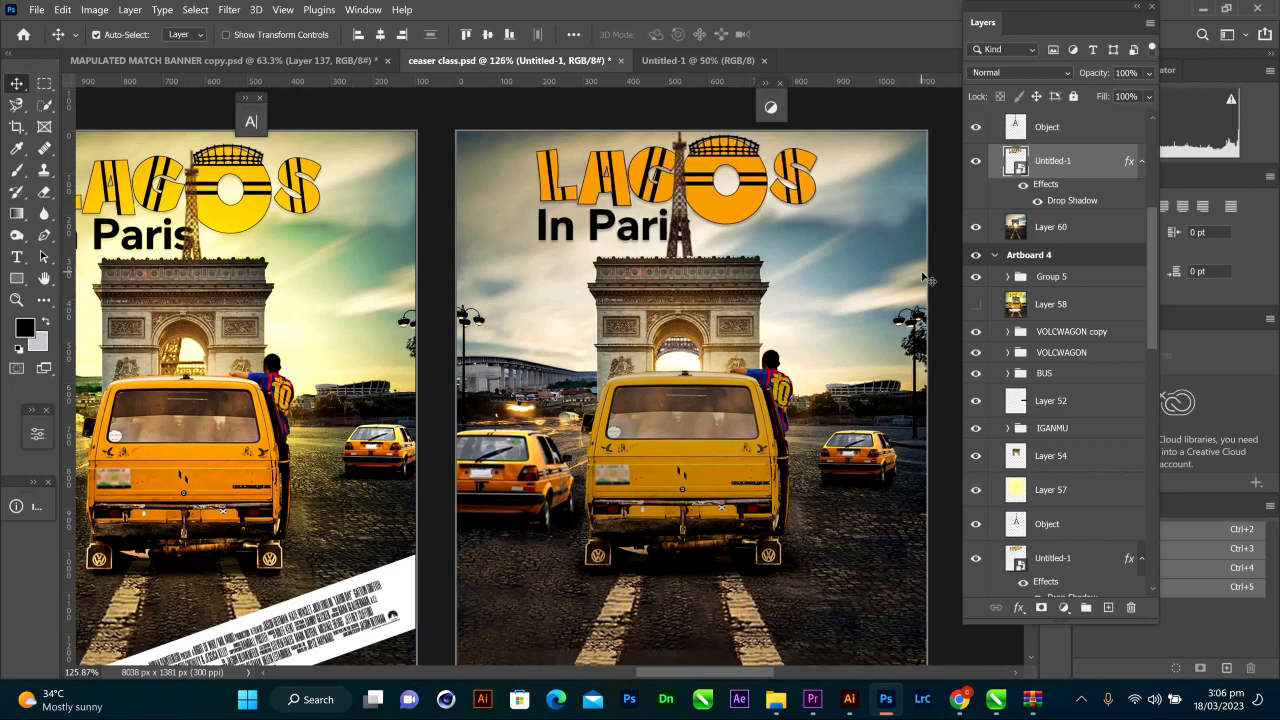
# - Copy Artboard 4's yellow glow, Layer 57, paste it above Group 6 copy in Artboard 6, and position it over the van and arch
pyautogui.click(1063, 492)
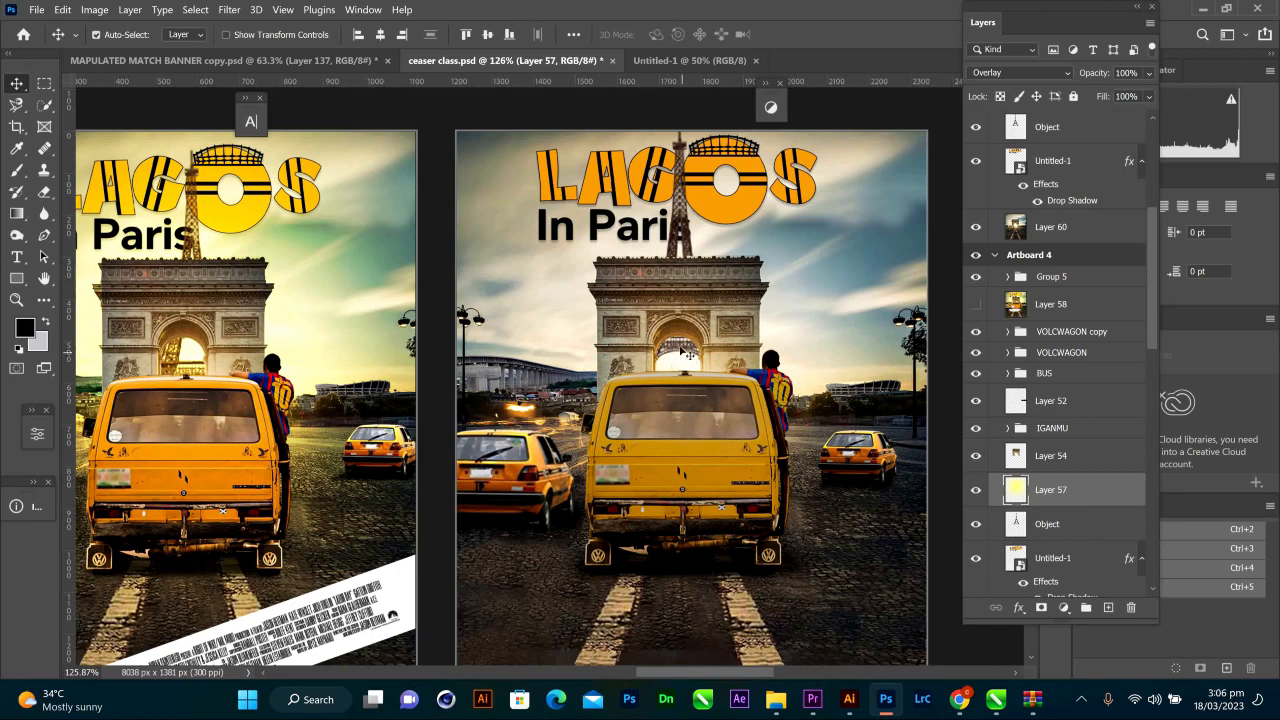
pyautogui.click(1052, 128)
pyautogui.scroll(5, 1059, 133)
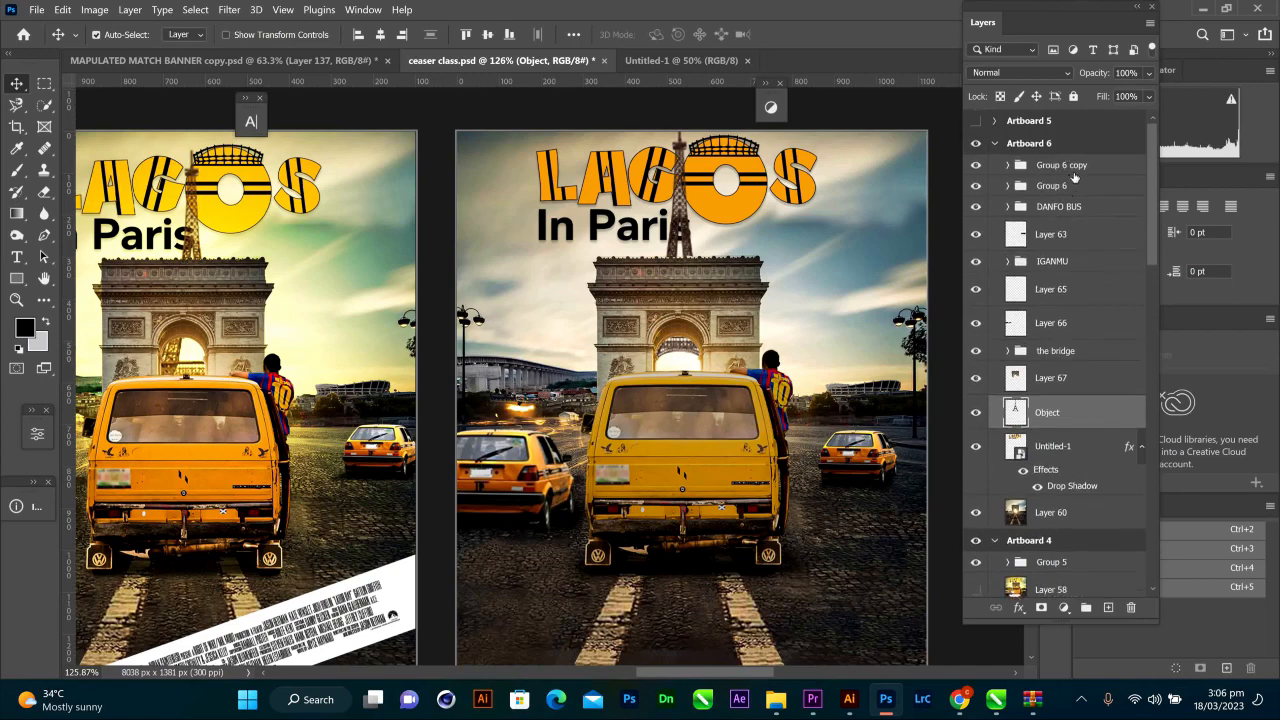
pyautogui.click(1074, 177)
pyautogui.hotkey('ctrl', 'v')
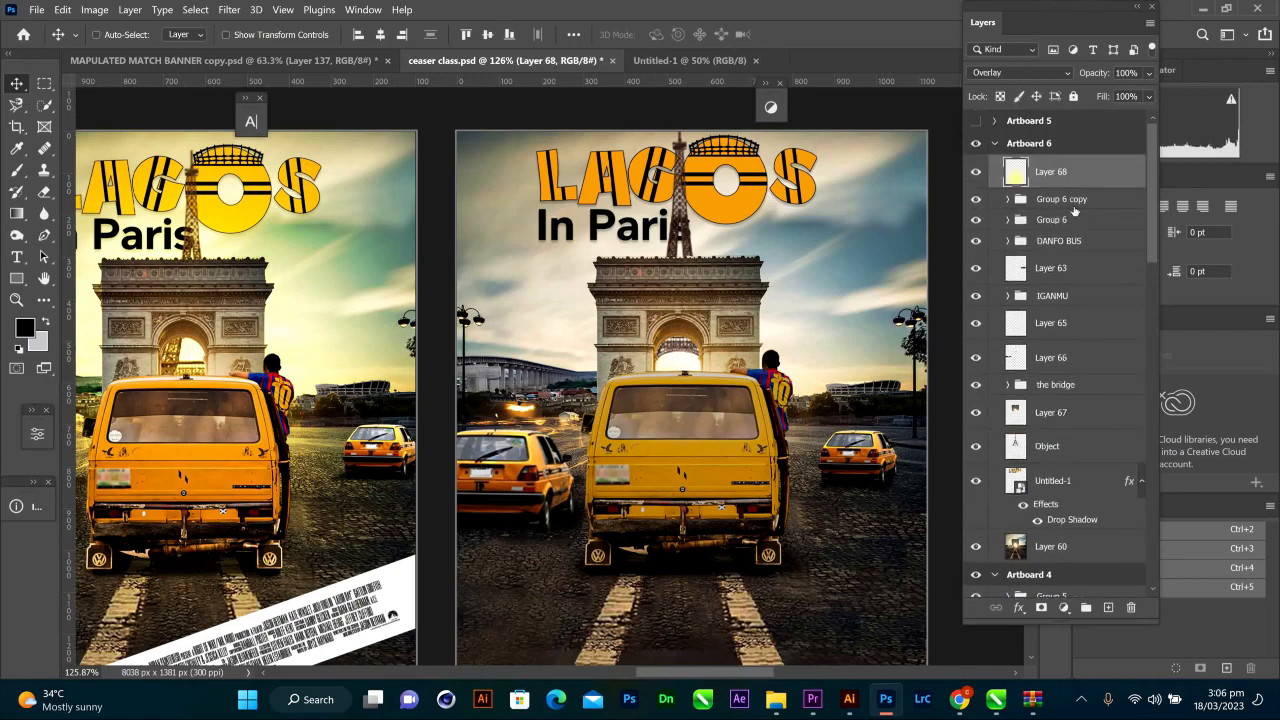
pyautogui.moveTo(690, 470); pyautogui.dragTo(678, 332)
pyautogui.press('ctrl')
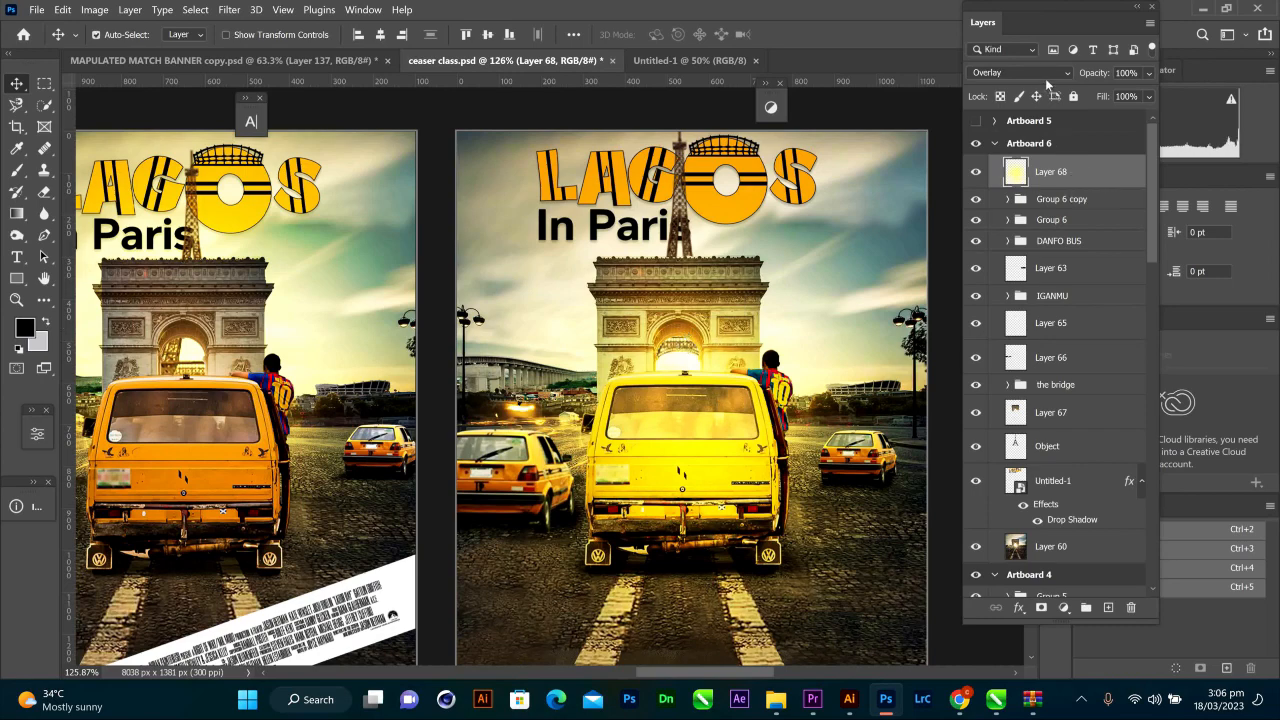
pyautogui.click(16, 169)
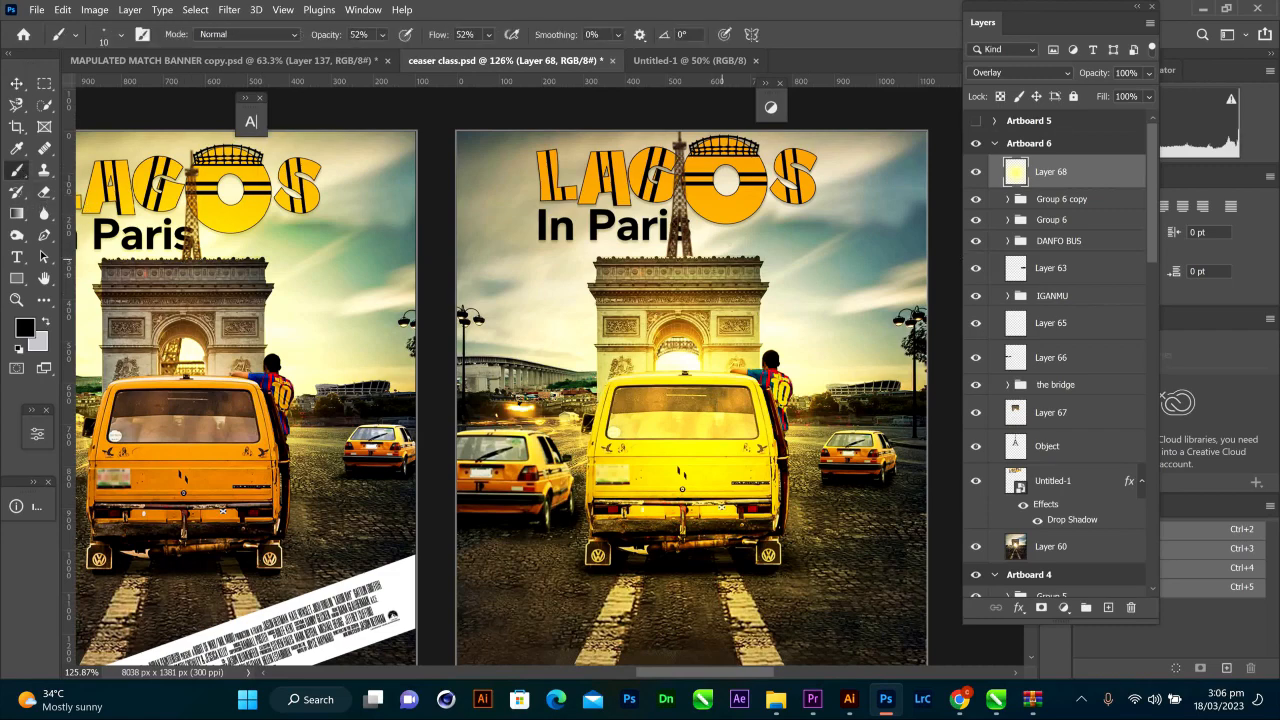
pyautogui.press(']')
pyautogui.press(']')
pyautogui.press(']')
pyautogui.press(']')
pyautogui.press(']')
pyautogui.press(']')
pyautogui.press(']')
pyautogui.press('[')
pyautogui.press('[')
pyautogui.rightClick(722, 527)
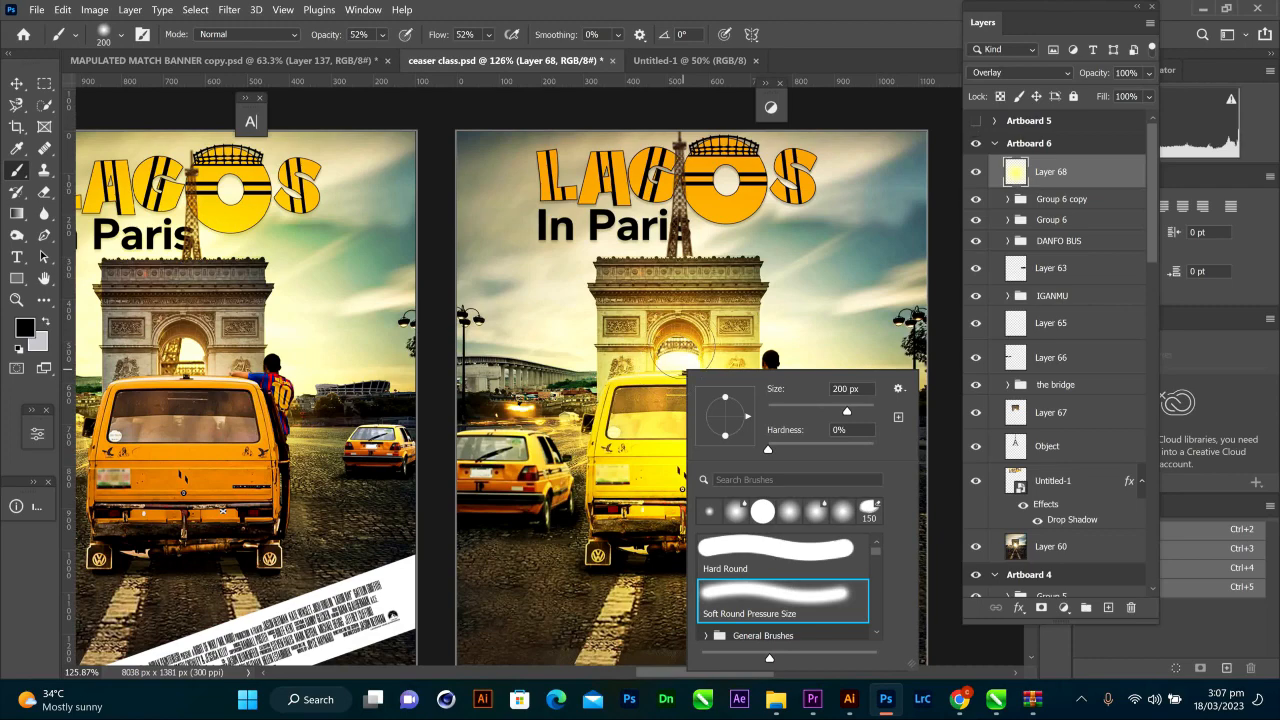
pyautogui.click(1042, 72)
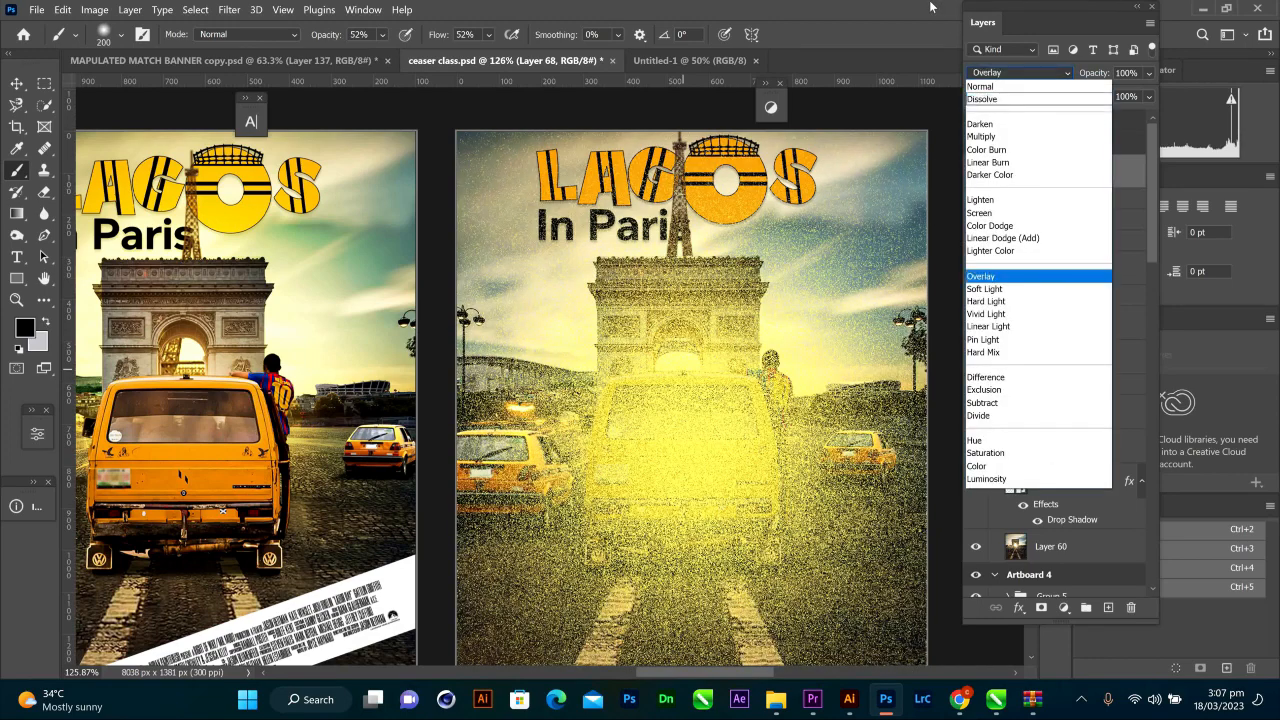
pyautogui.click(930, 7)
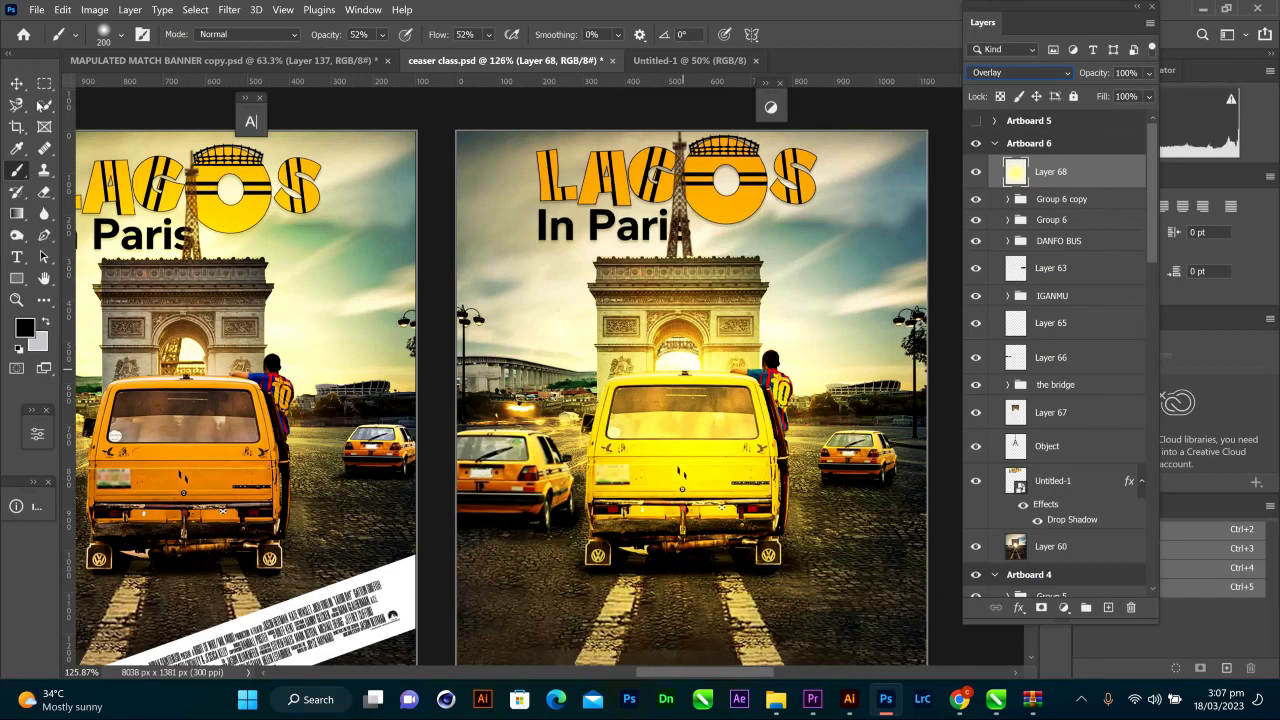
# - Shift the yellow glow, Layer 68, slightly up toward the arch and reorder it between Layer 66 and the bridge group
pyautogui.click(16, 83)
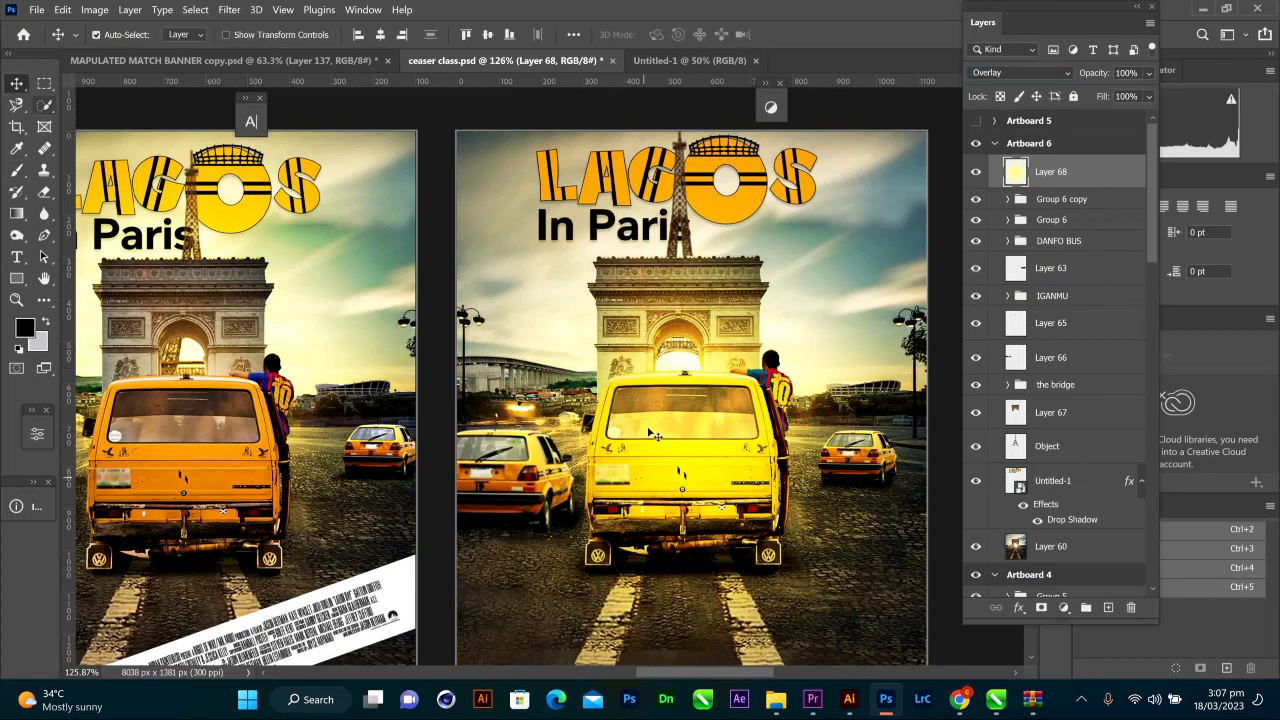
pyautogui.moveTo(676, 394); pyautogui.dragTo(668, 374)
pyautogui.scroll(-3, 716, 358)
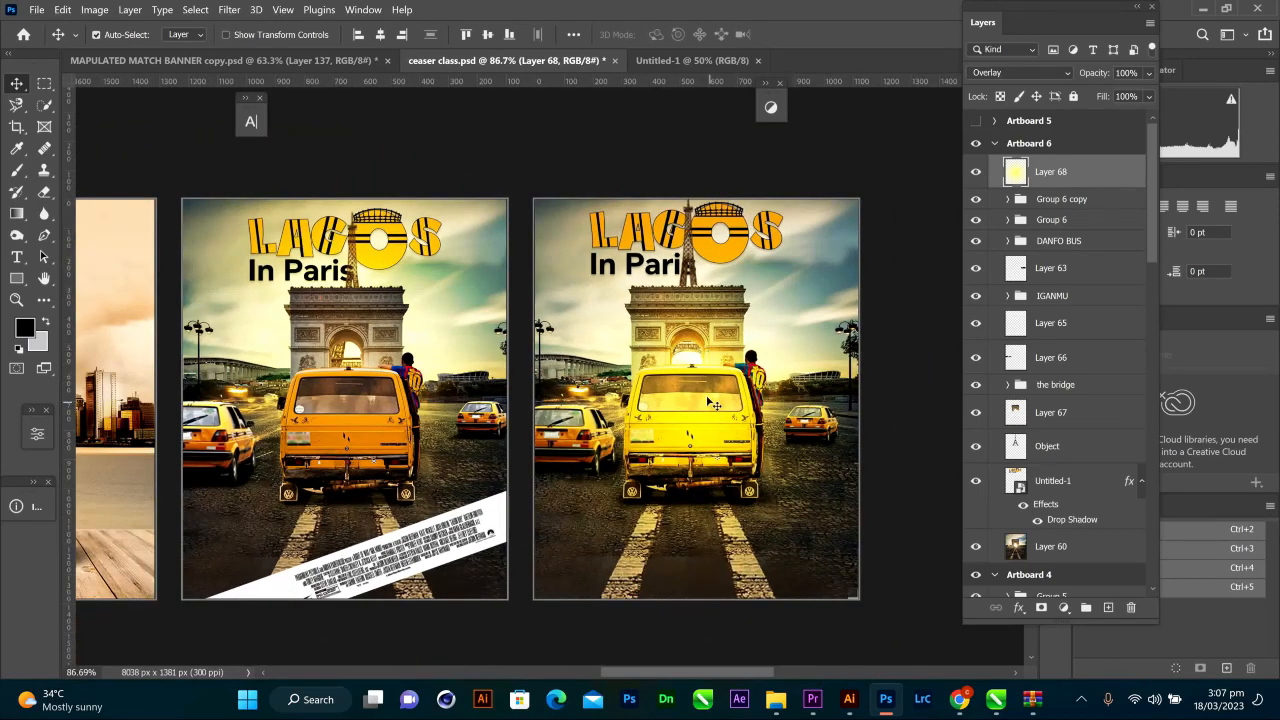
pyautogui.moveTo(1063, 170); pyautogui.dragTo(1079, 389)
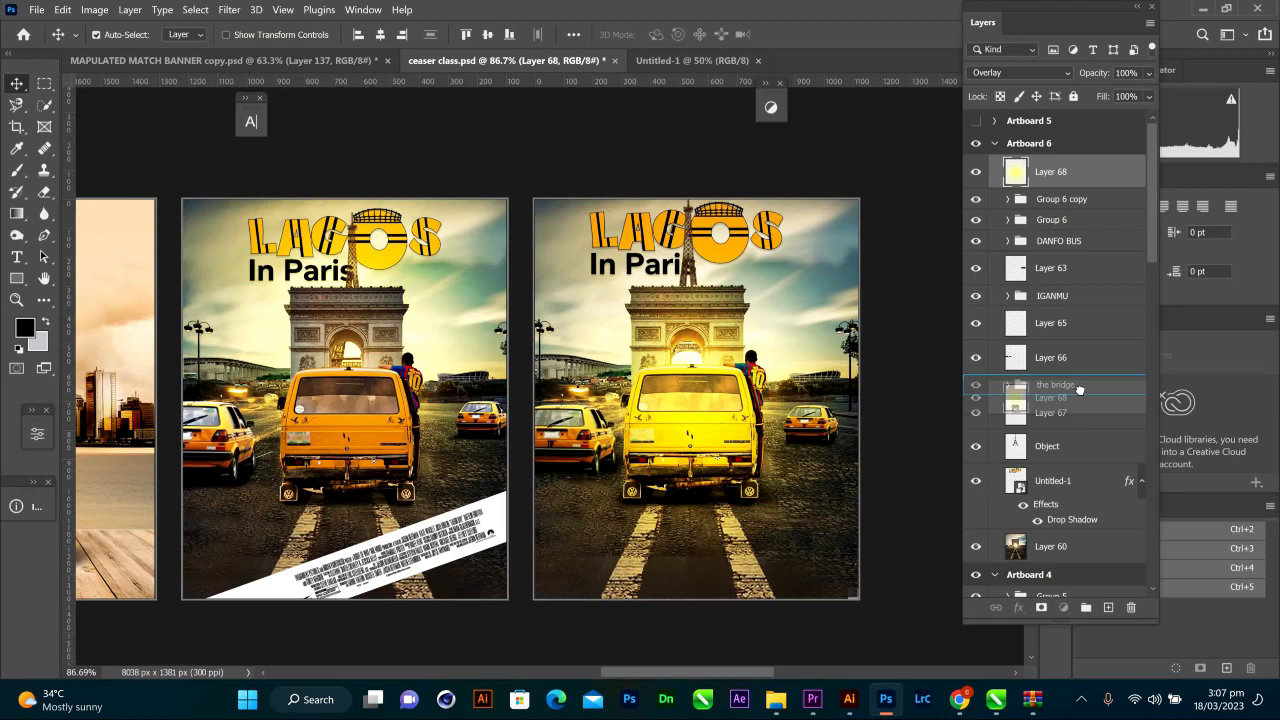
pyautogui.moveTo(1080, 390)
pyautogui.mouseDown()
pyautogui.moveTo(1080, 448)
pyautogui.moveTo(1073, 371)
pyautogui.mouseUp()
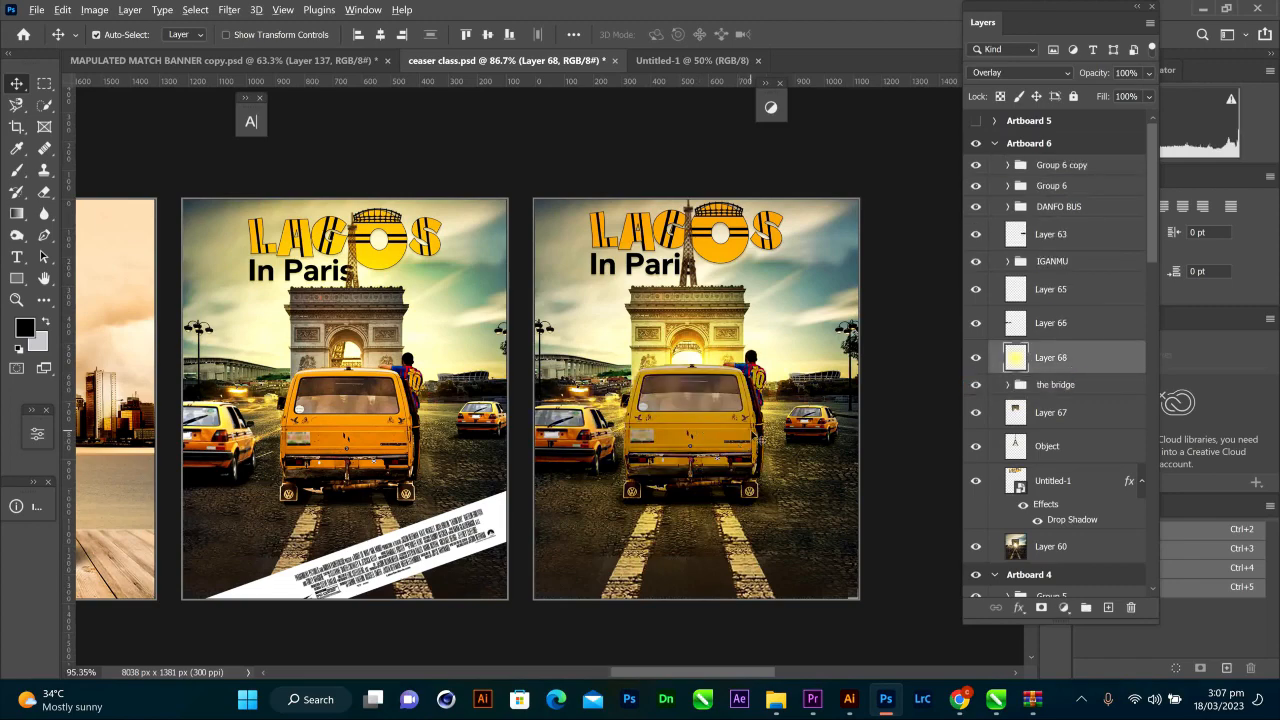
# - Examine the lighting, van and title of the Artboard 6 poster against the finished poster beside it
pyautogui.scroll(3, 761, 438)
pyautogui.scroll(1, 761, 438)
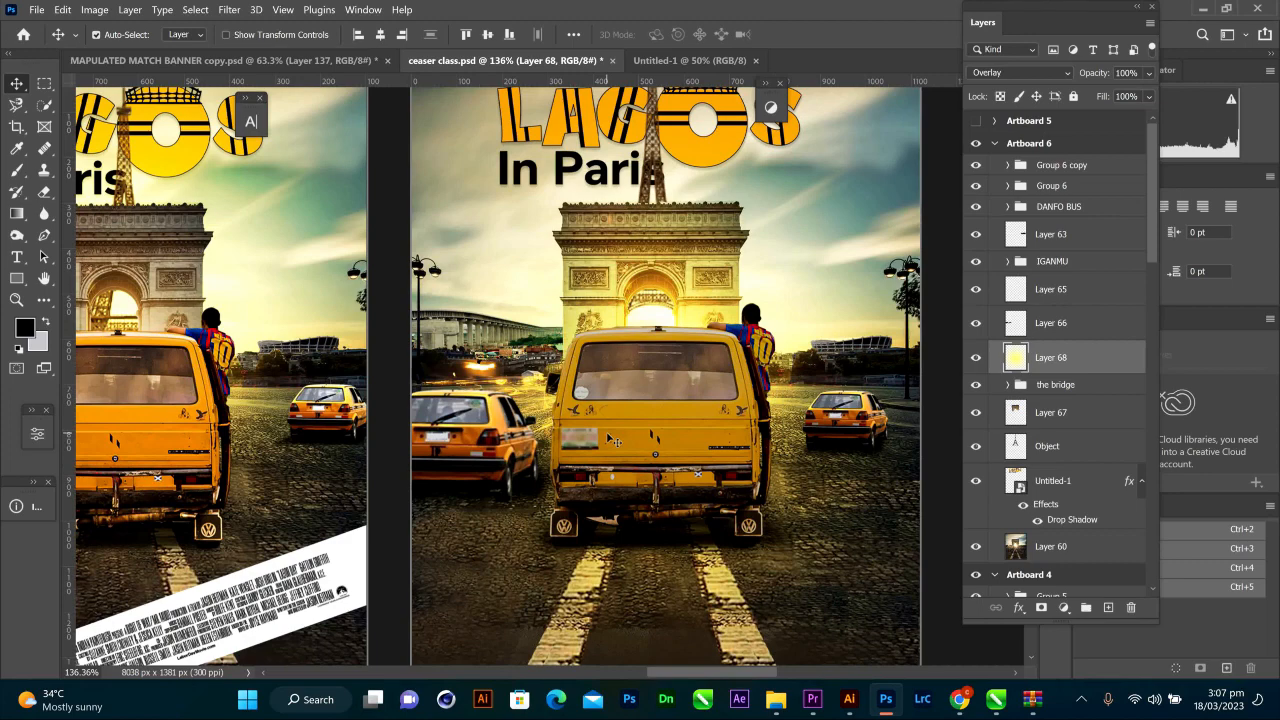
pyautogui.scroll(-5, 613, 441)
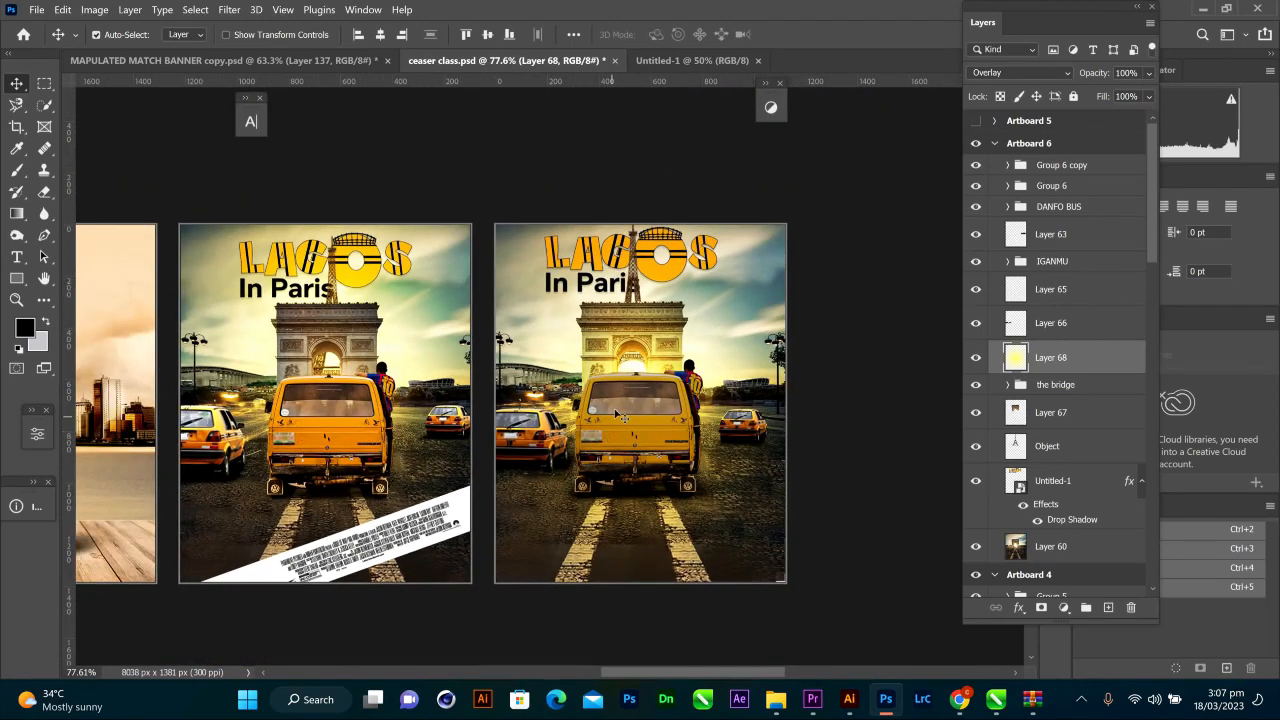
pyautogui.scroll(1, 686, 470)
pyautogui.scroll(4, 686, 470)
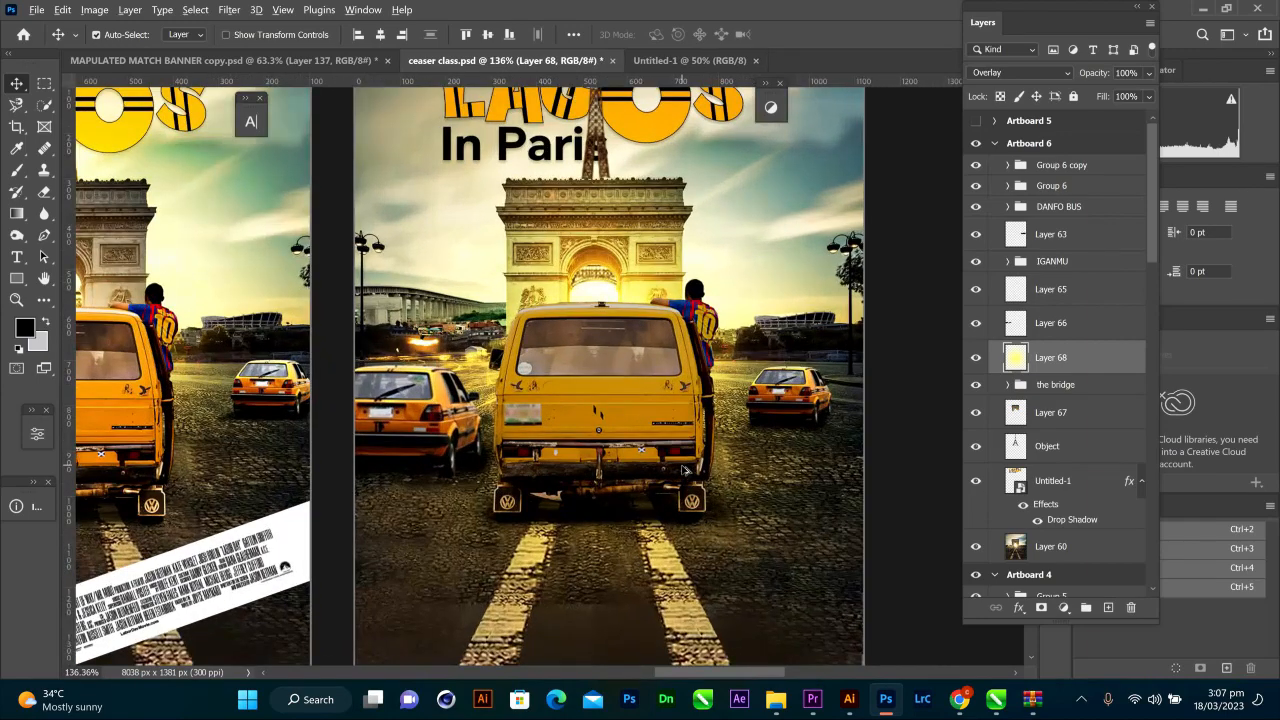
pyautogui.scroll(-1, 686, 470)
pyautogui.scroll(-2, 686, 470)
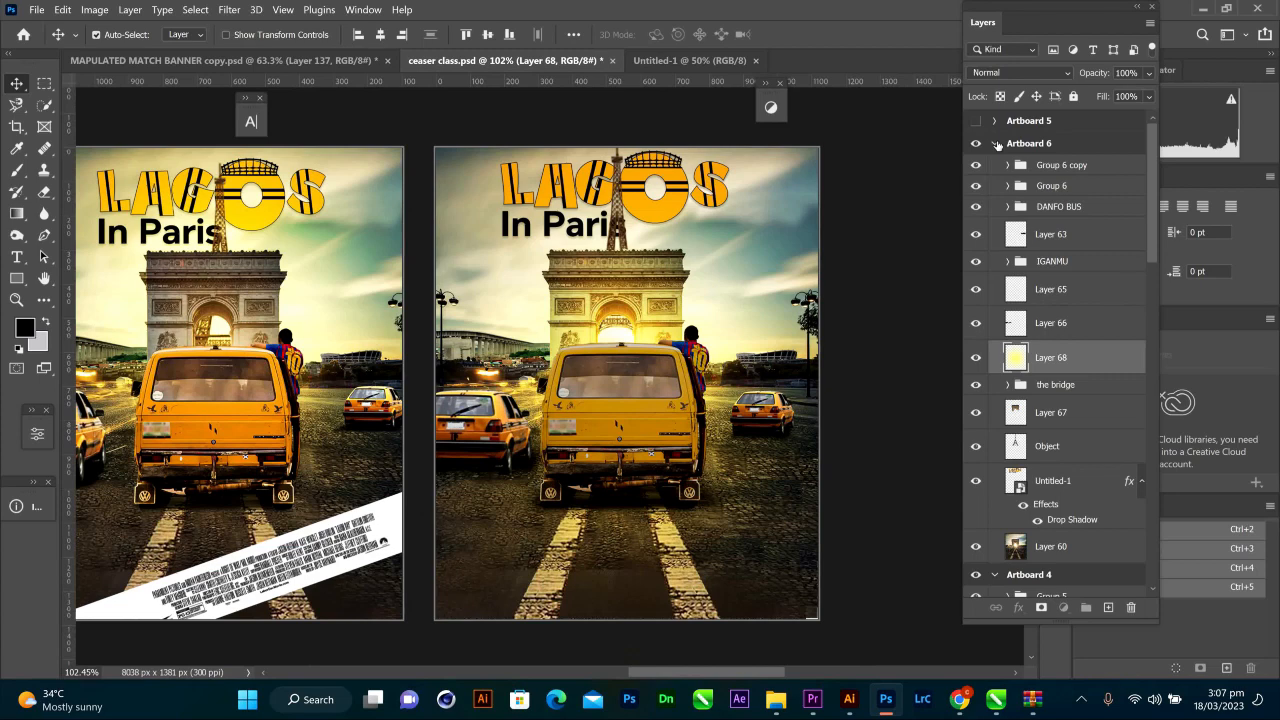
pyautogui.click(995, 143)
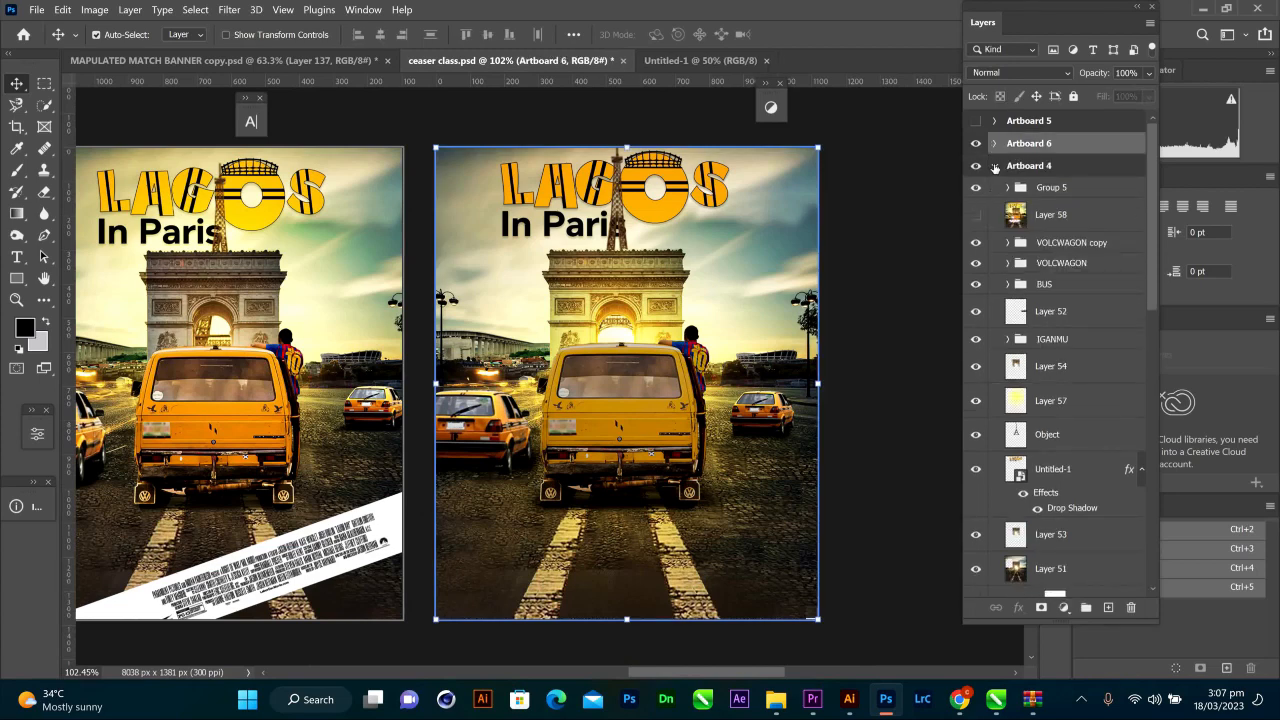
pyautogui.click(648, 188)
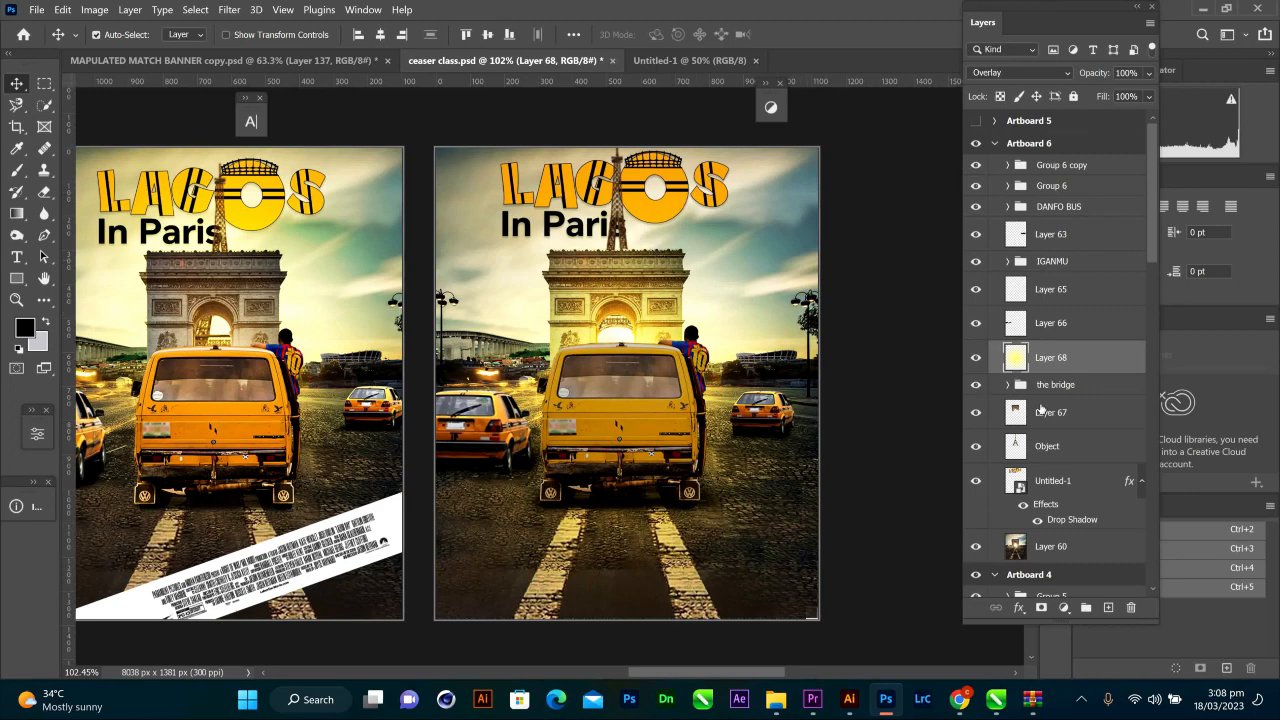
# - Outline the "In Paris" text on Artboard 6's Untitled-1 title layer with a closed Polygonal Lasso selection
pyautogui.click(1054, 486)
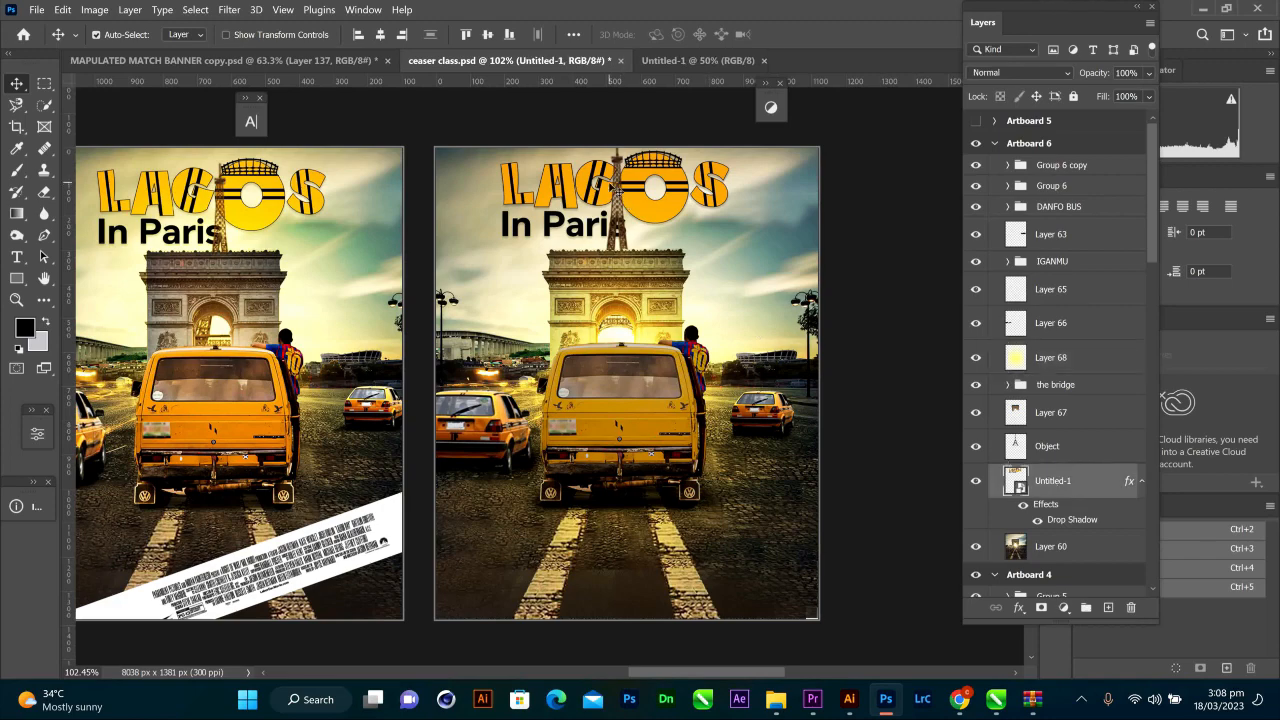
pyautogui.scroll(3, 613, 179)
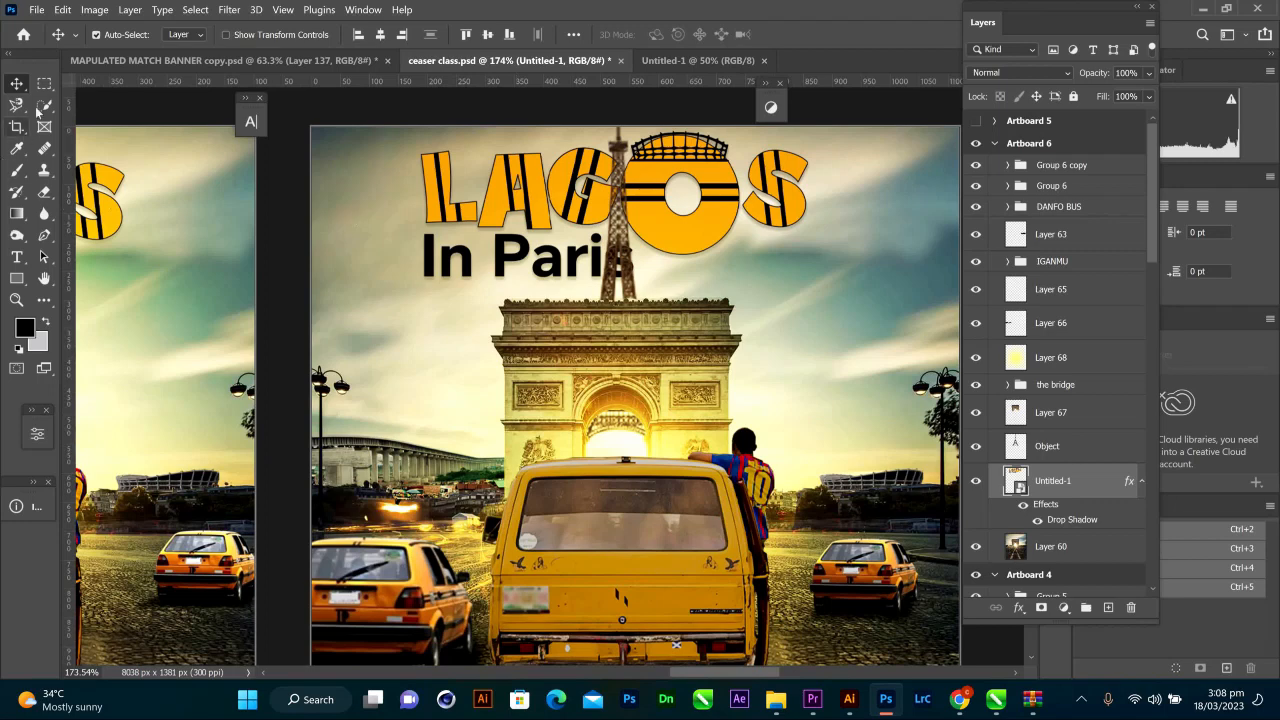
pyautogui.rightClick(18, 105)
pyautogui.click(75, 116)
pyautogui.click(416, 232)
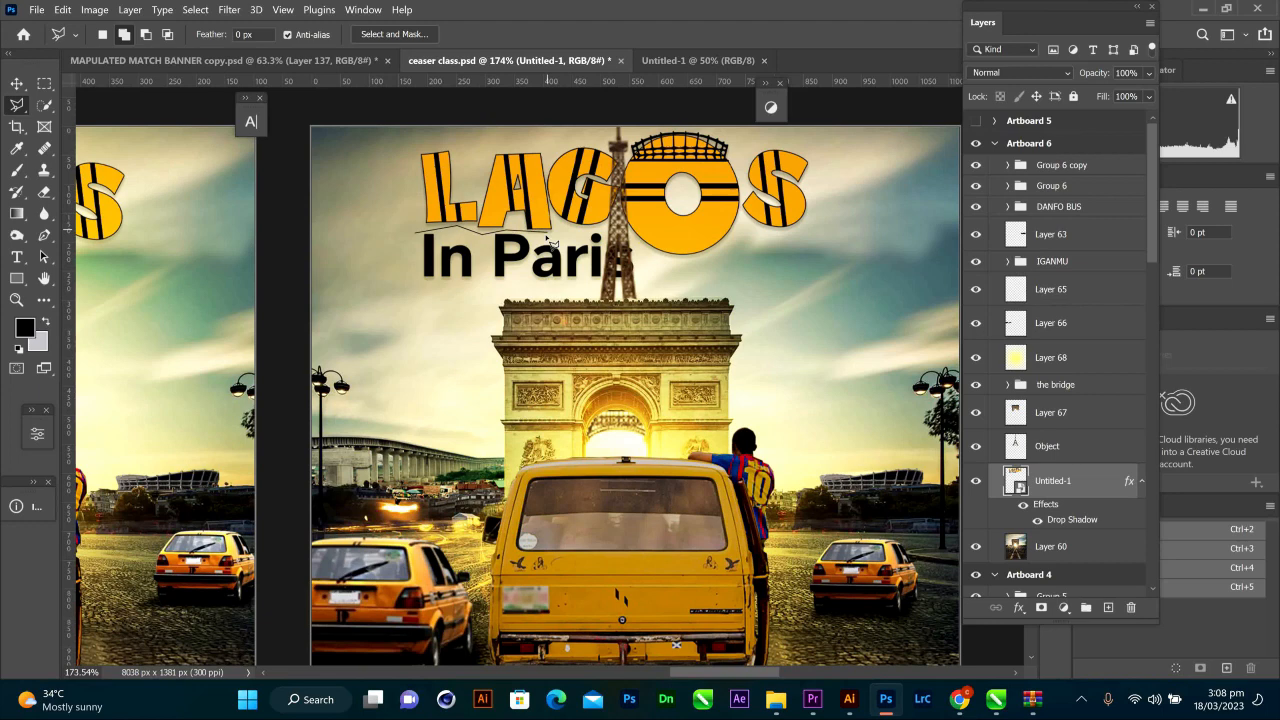
pyautogui.click(628, 236)
pyautogui.click(656, 266)
pyautogui.click(646, 290)
pyautogui.click(418, 290)
pyautogui.click(402, 267)
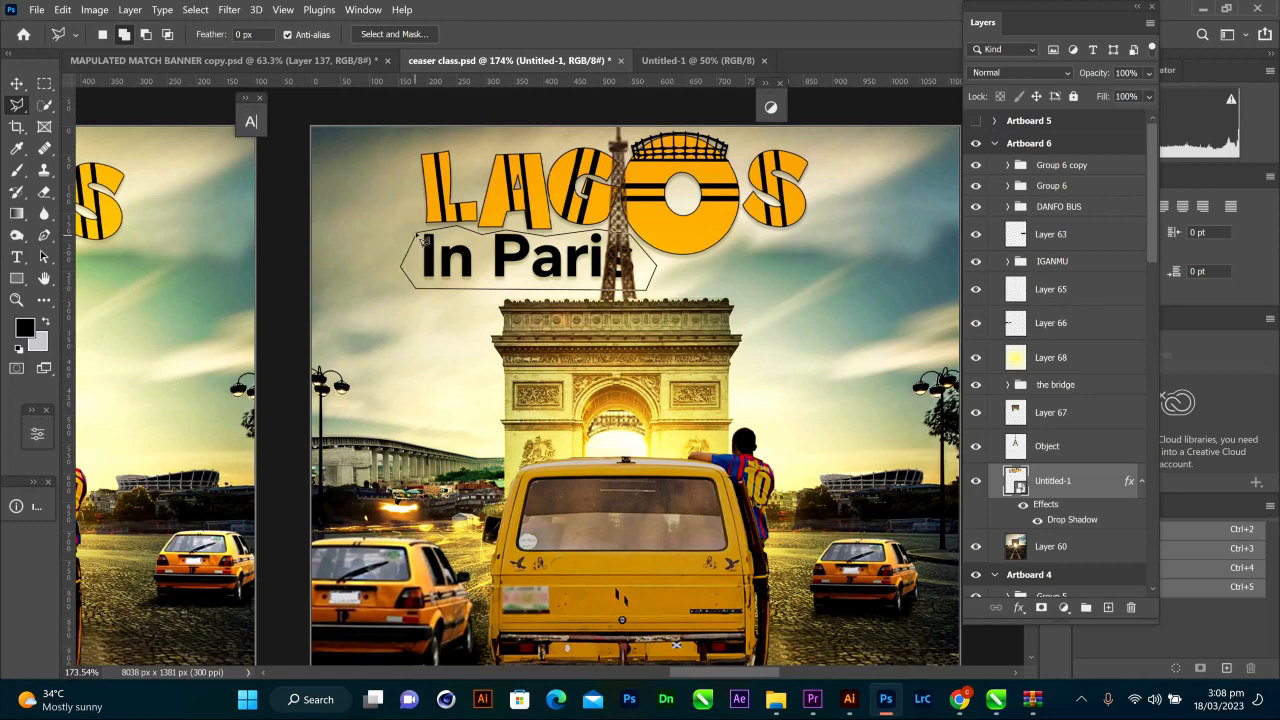
pyautogui.click(421, 239)
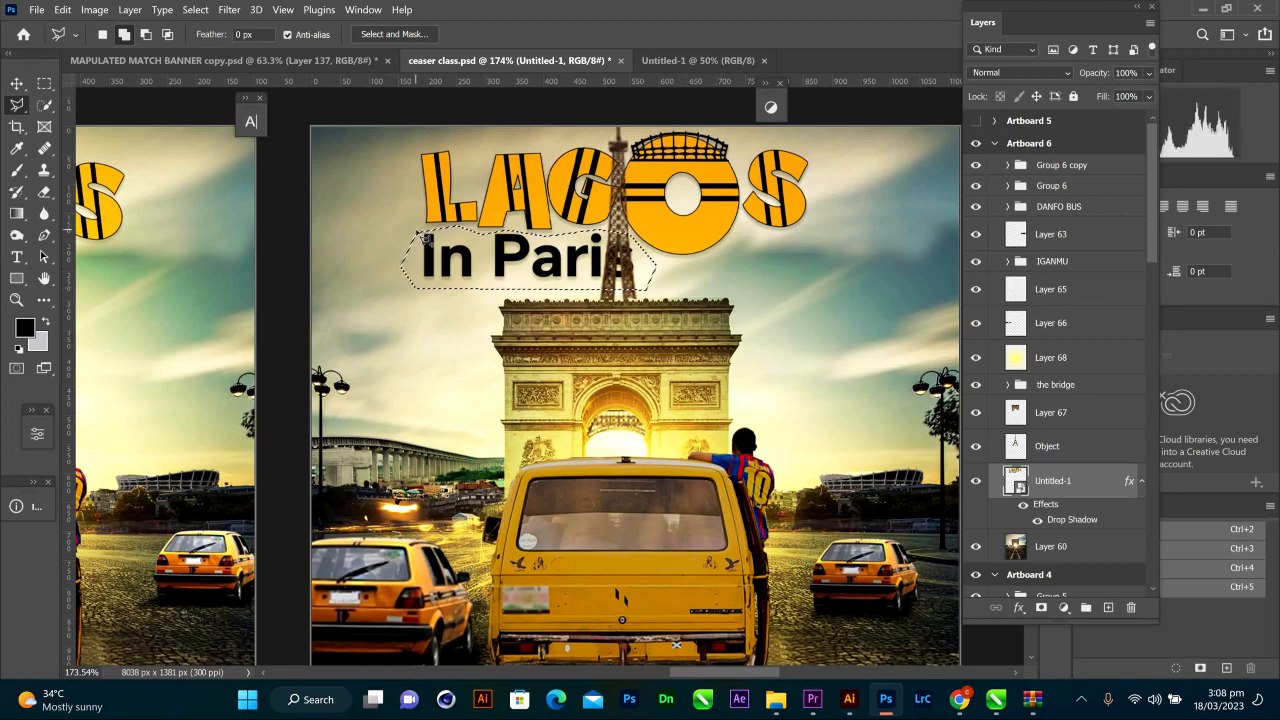
# - Copy the selected "In Paris" text to a new layer and place it above the Eiffel Tower layer
pyautogui.hotkey('ctrl', 'j')
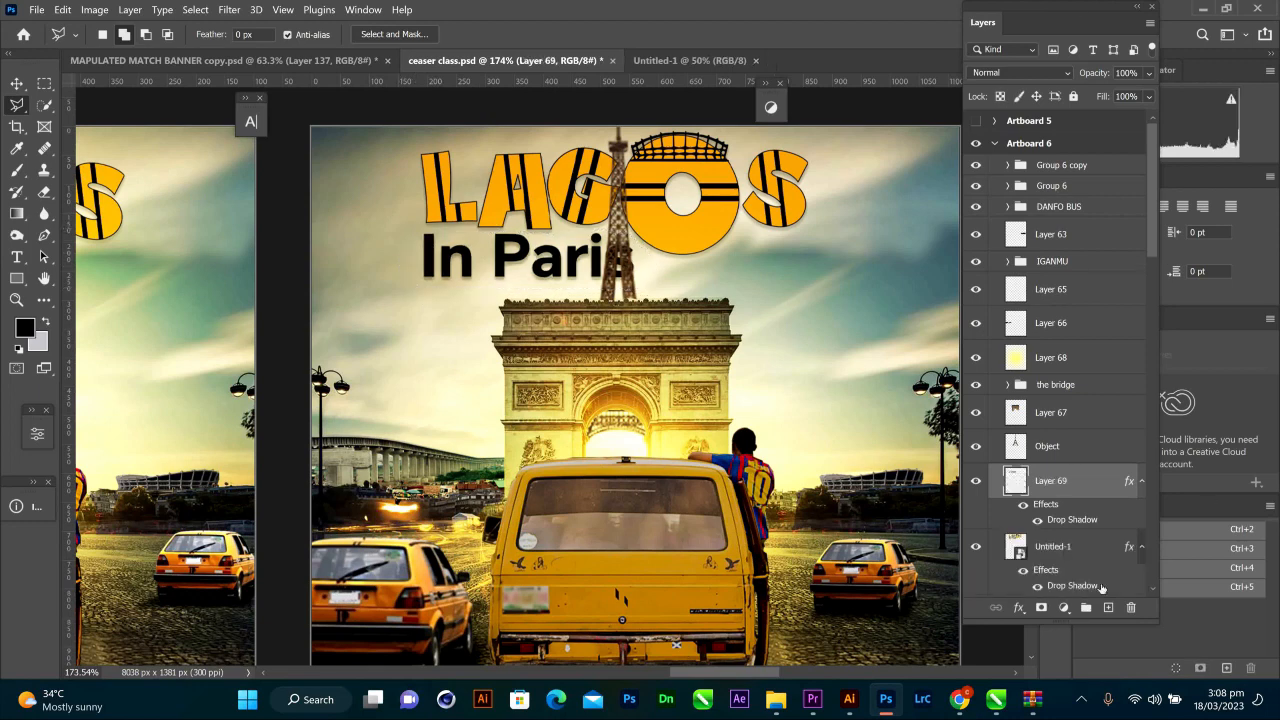
pyautogui.moveTo(1058, 474); pyautogui.dragTo(1057, 447)
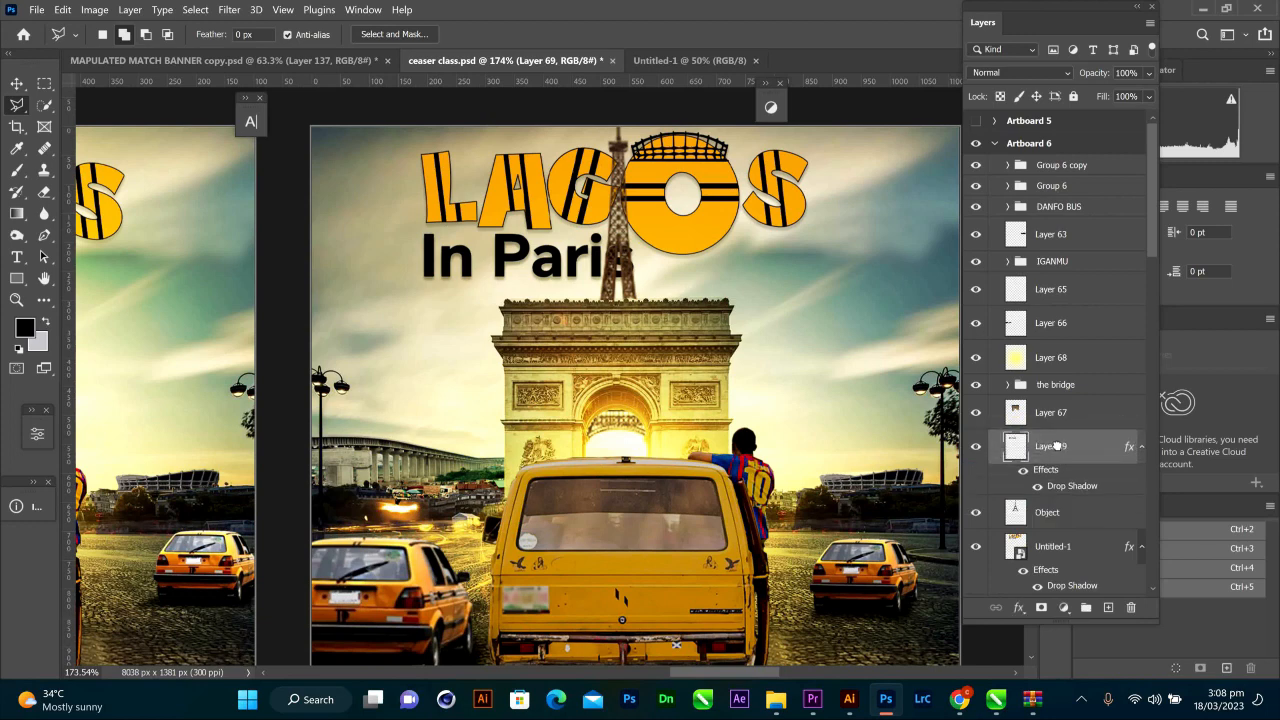
pyautogui.click(17, 83)
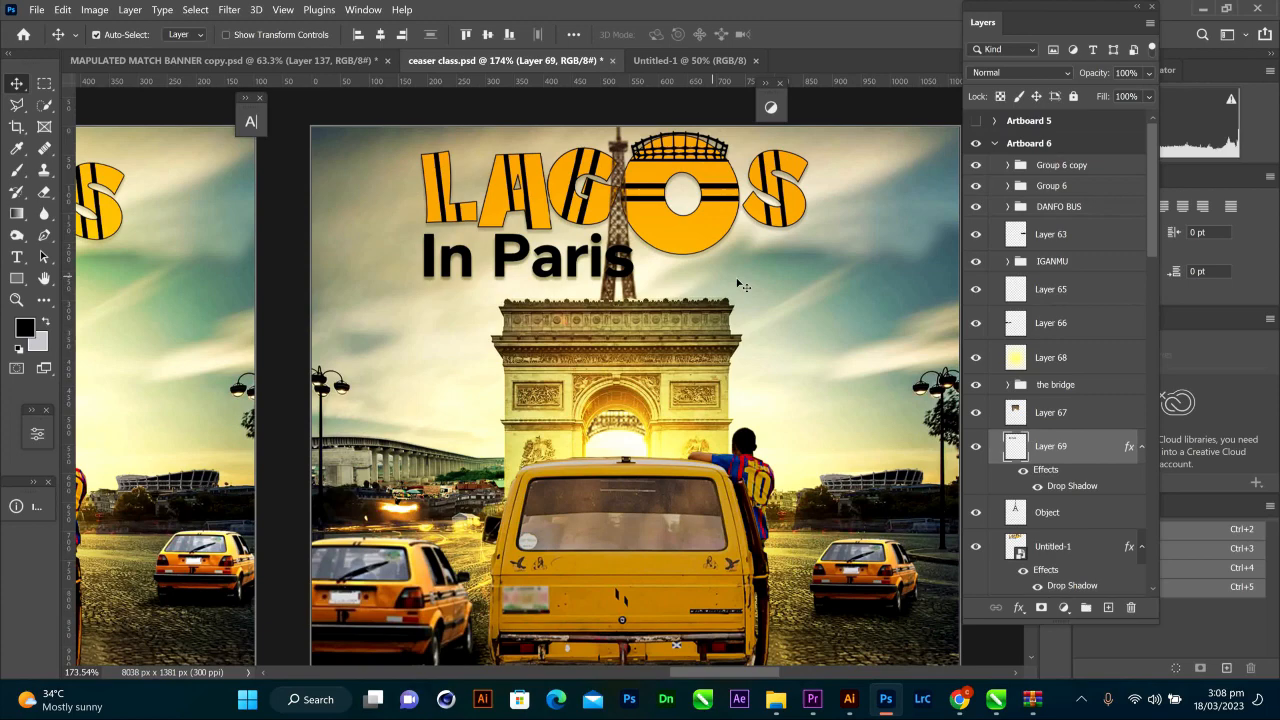
pyautogui.scroll(-2, 718, 285)
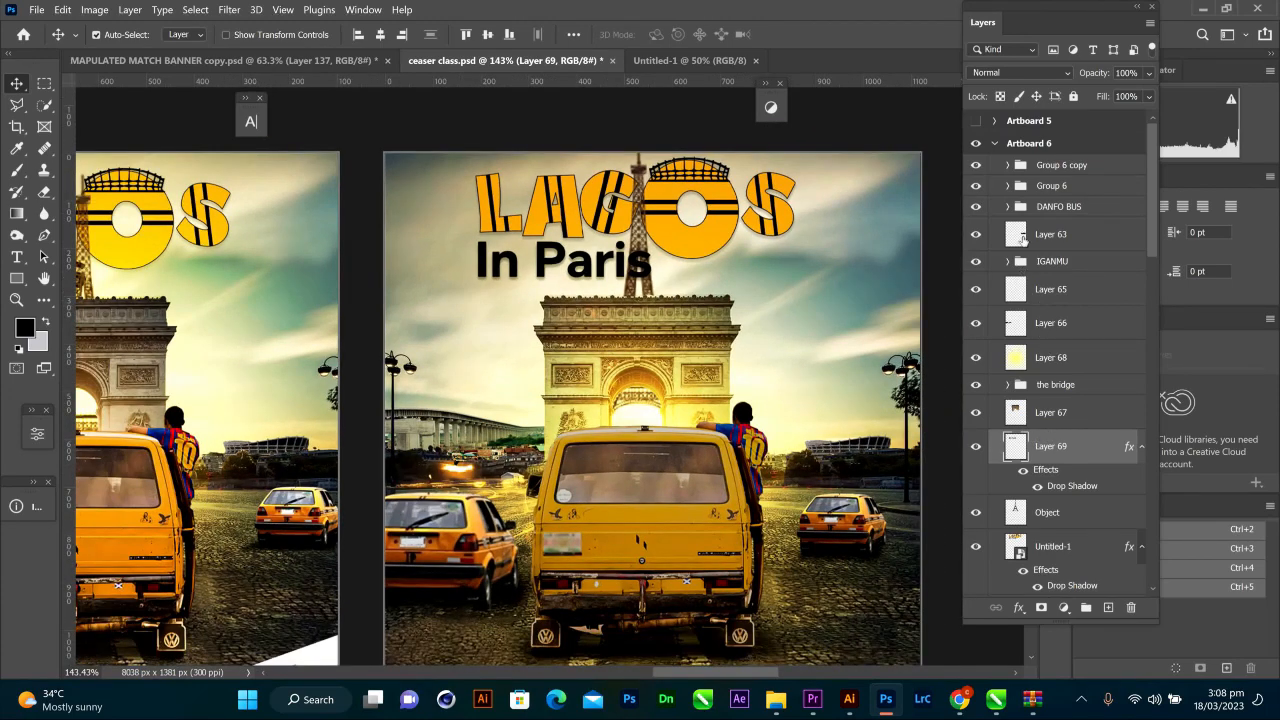
# - Move the IGANMU group above Layer 63 and hide Layer 63, toggling Layers 65 and 66 to check what they contain
pyautogui.moveTo(1060, 265); pyautogui.dragTo(1068, 224)
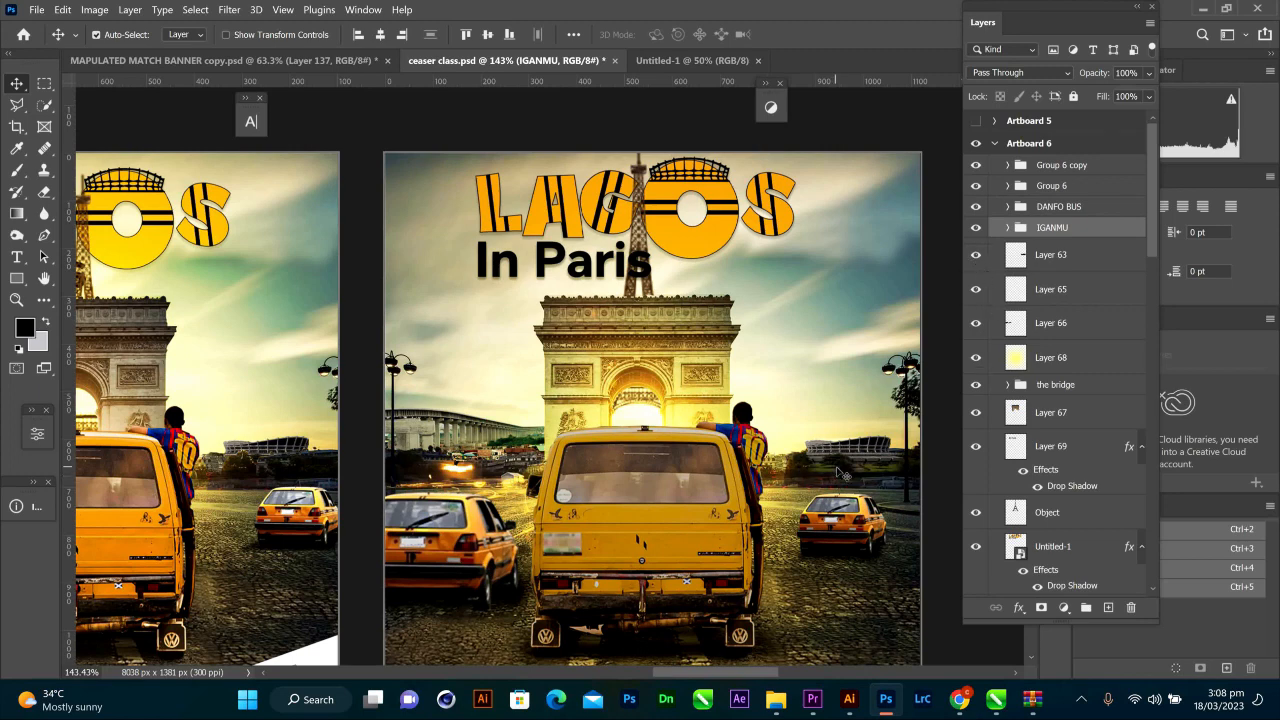
pyautogui.click(979, 259)
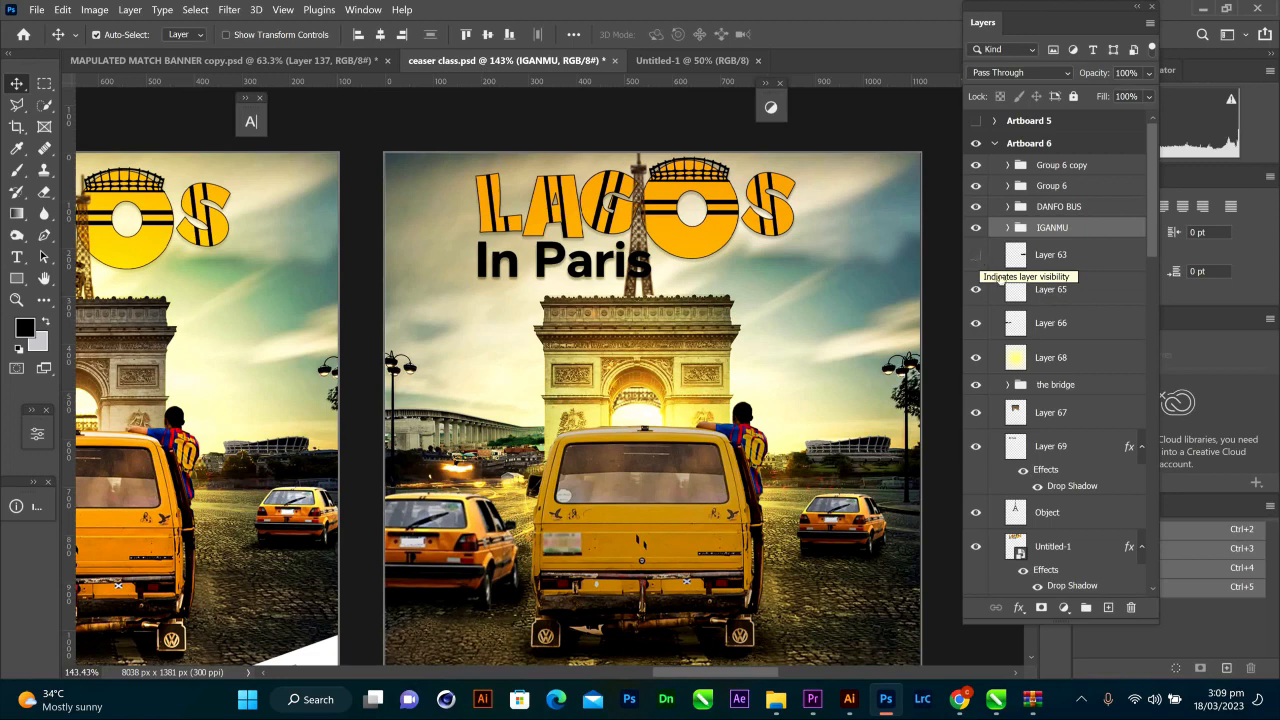
pyautogui.click(982, 292)
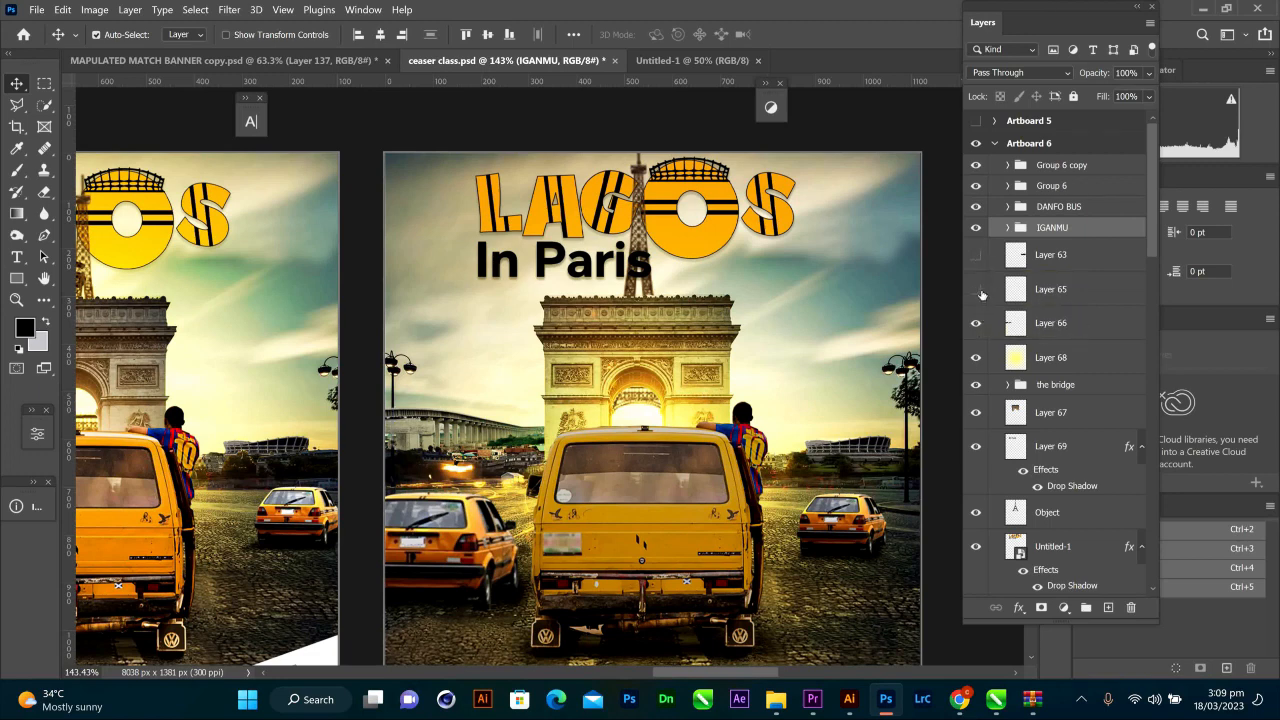
pyautogui.click(977, 323)
pyautogui.click(977, 325)
pyautogui.click(880, 455)
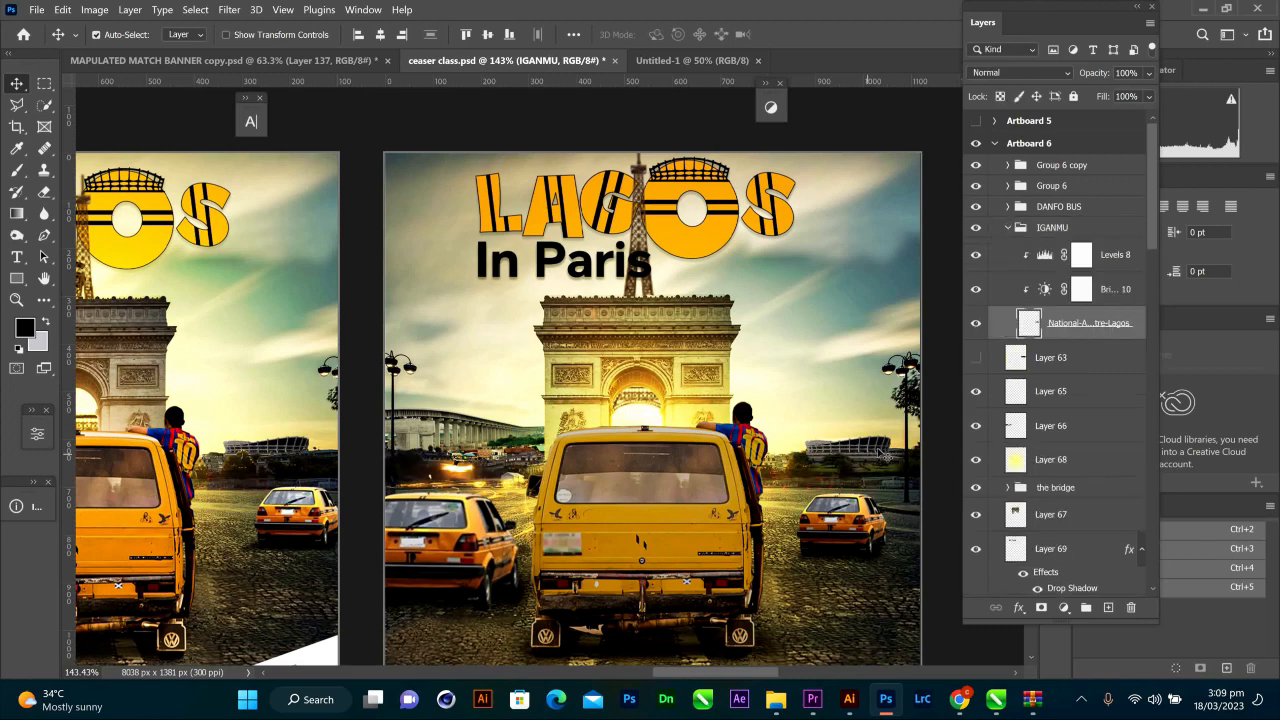
# - Toggle the National Arts Theatre layer to check its contents, show Layer 63 again and collapse the IGANMU group
pyautogui.click(978, 327)
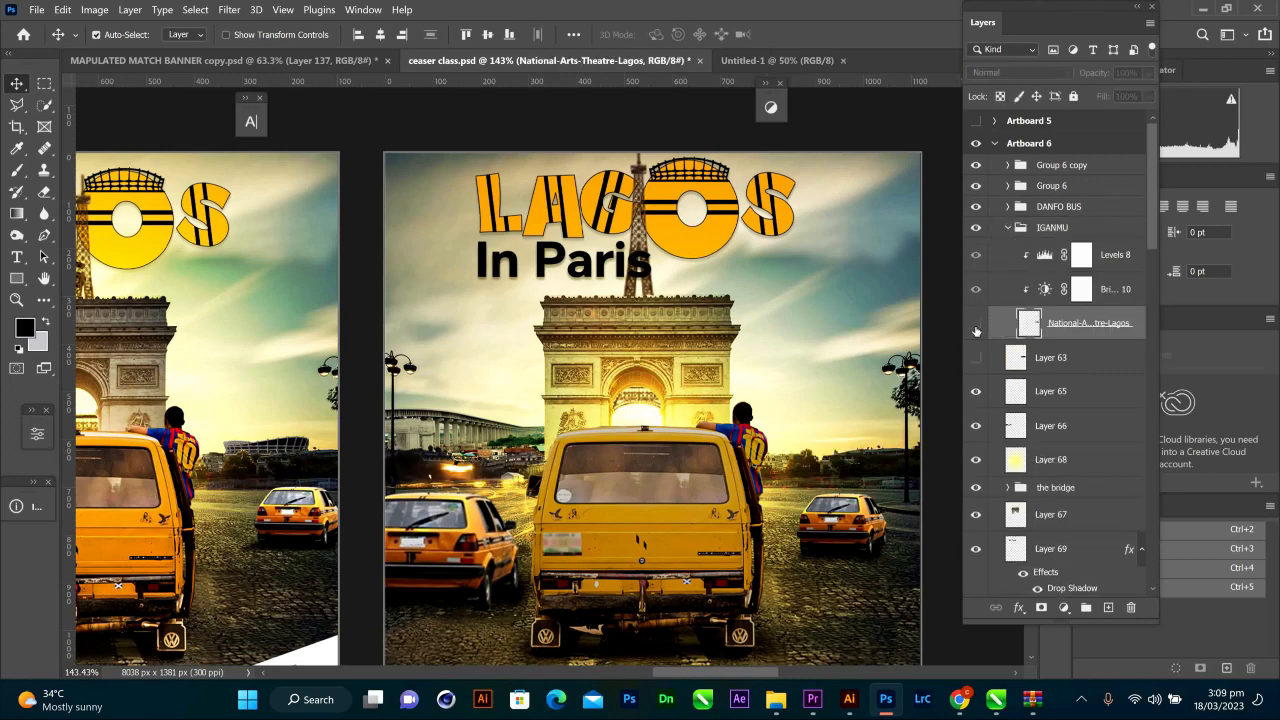
pyautogui.click(977, 324)
pyautogui.click(976, 357)
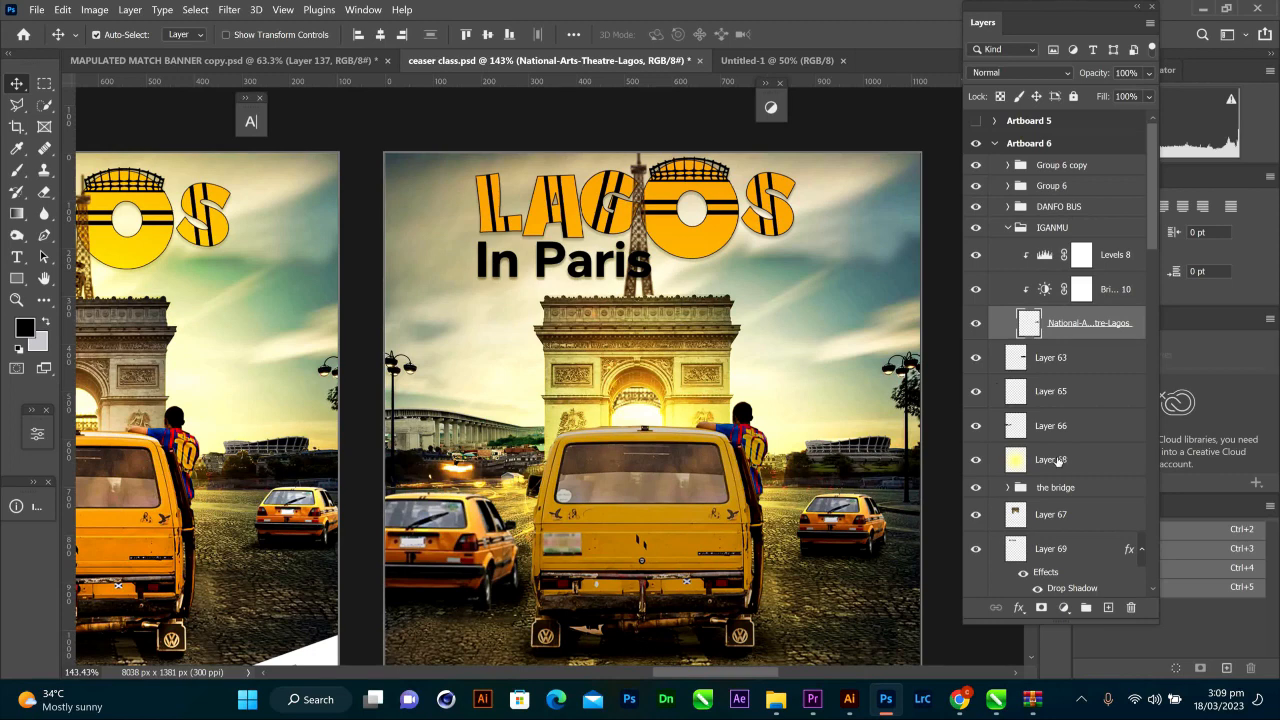
pyautogui.click(1009, 228)
# - Move Layer 68 directly beneath the DANFO BUS group and place the IGANMU group below Layer 63, checking IGANMU's contents by toggling it
pyautogui.moveTo(1052, 360); pyautogui.dragTo(1048, 217)
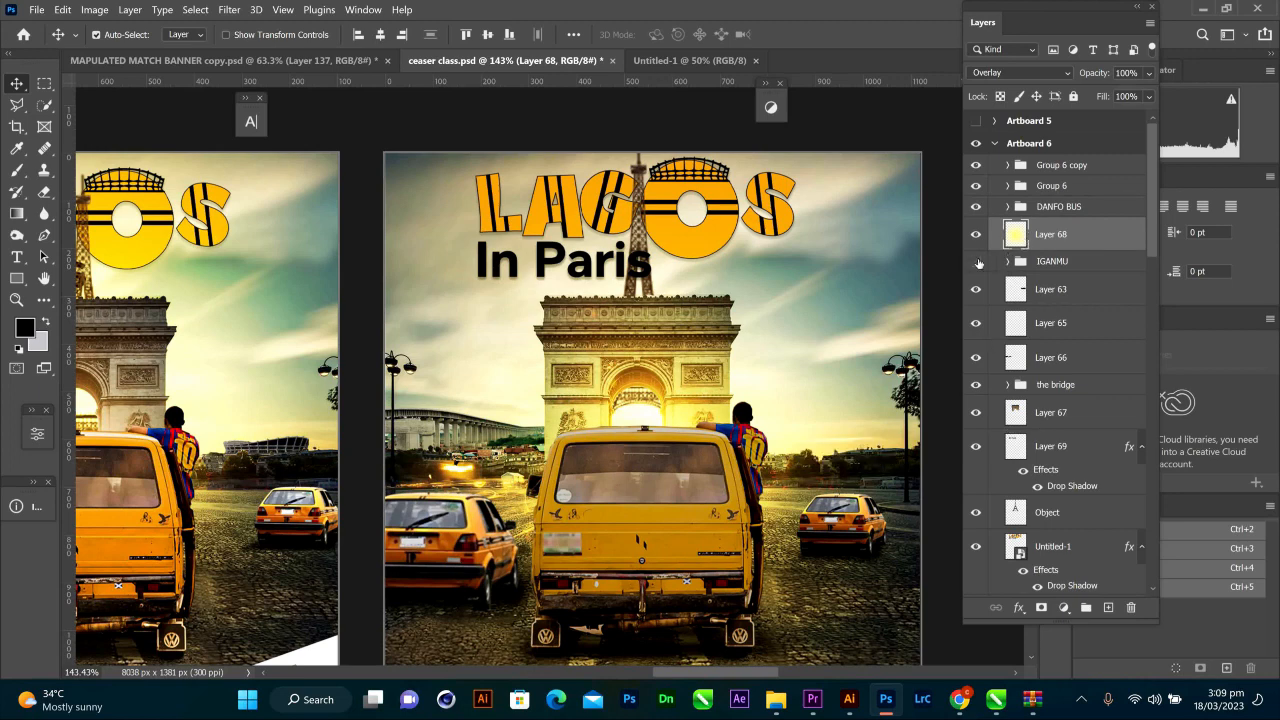
pyautogui.click(977, 262)
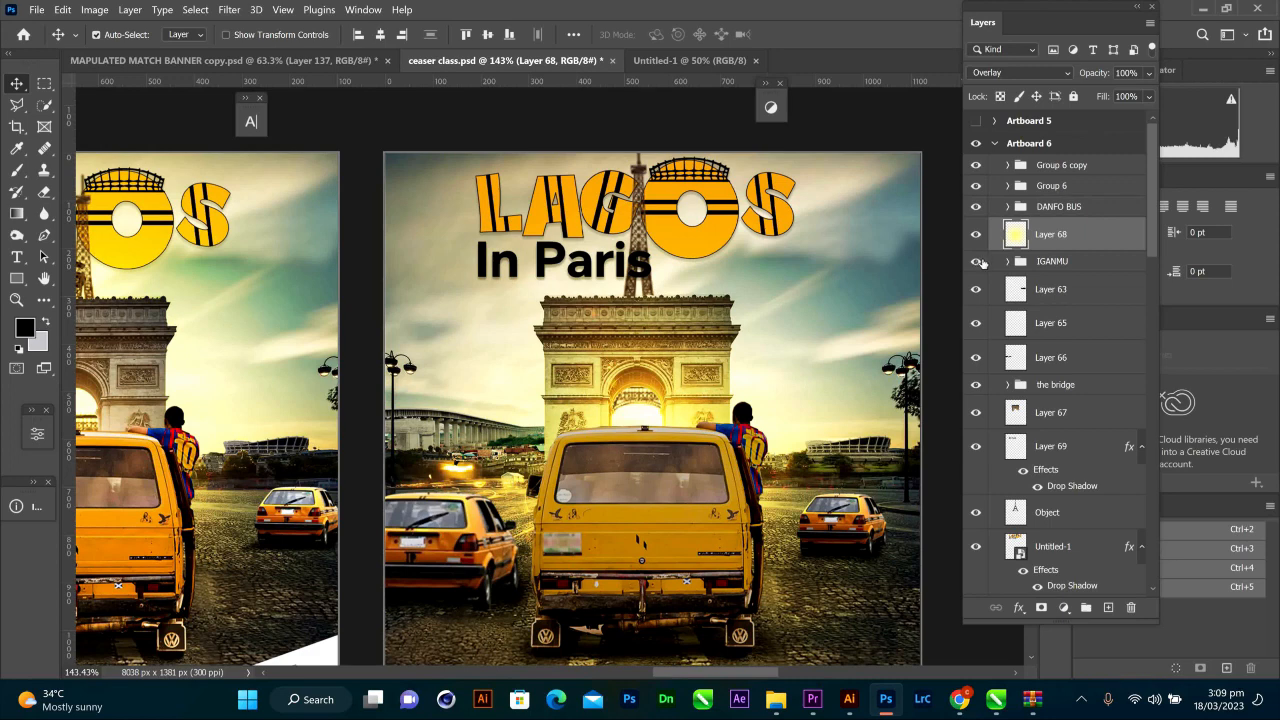
pyautogui.moveTo(1043, 271); pyautogui.dragTo(1034, 297)
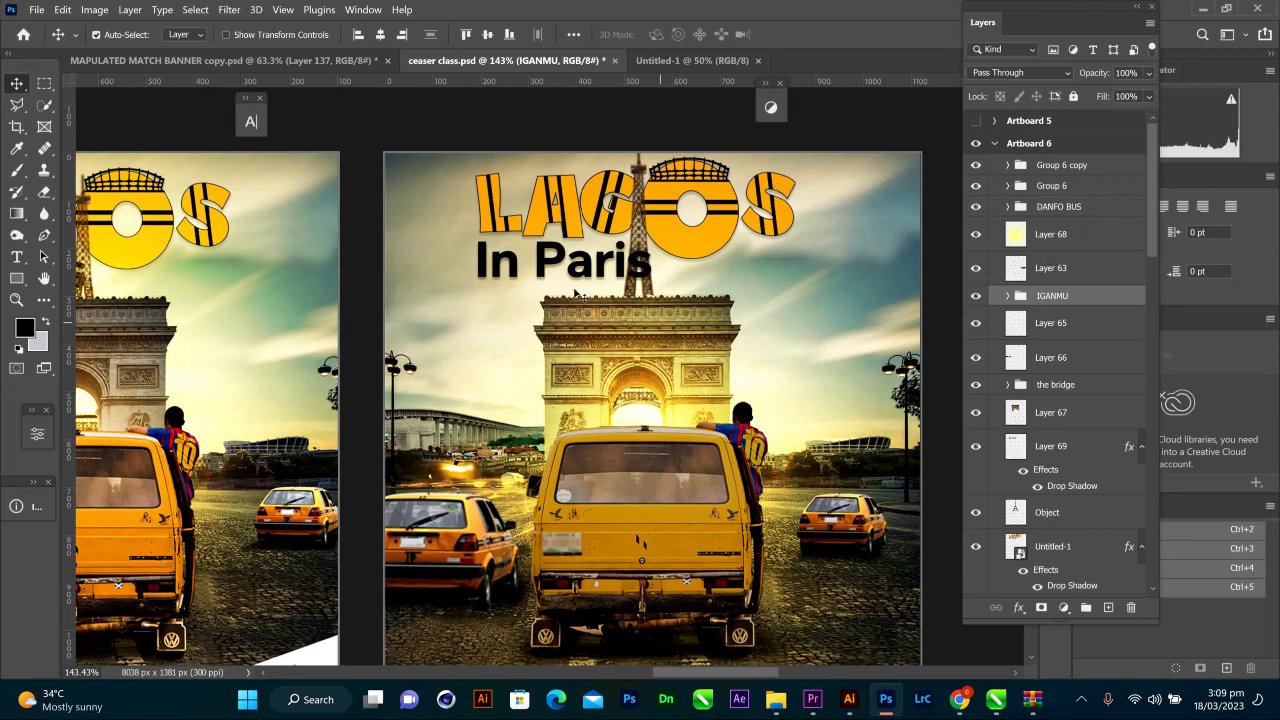
# - Put Layer 67 and Layer 69 of Artboard 6 into a new group, toggling their visibility first to check what they contain
pyautogui.scroll(-1, 548, 289)
pyautogui.scroll(-3, 548, 290)
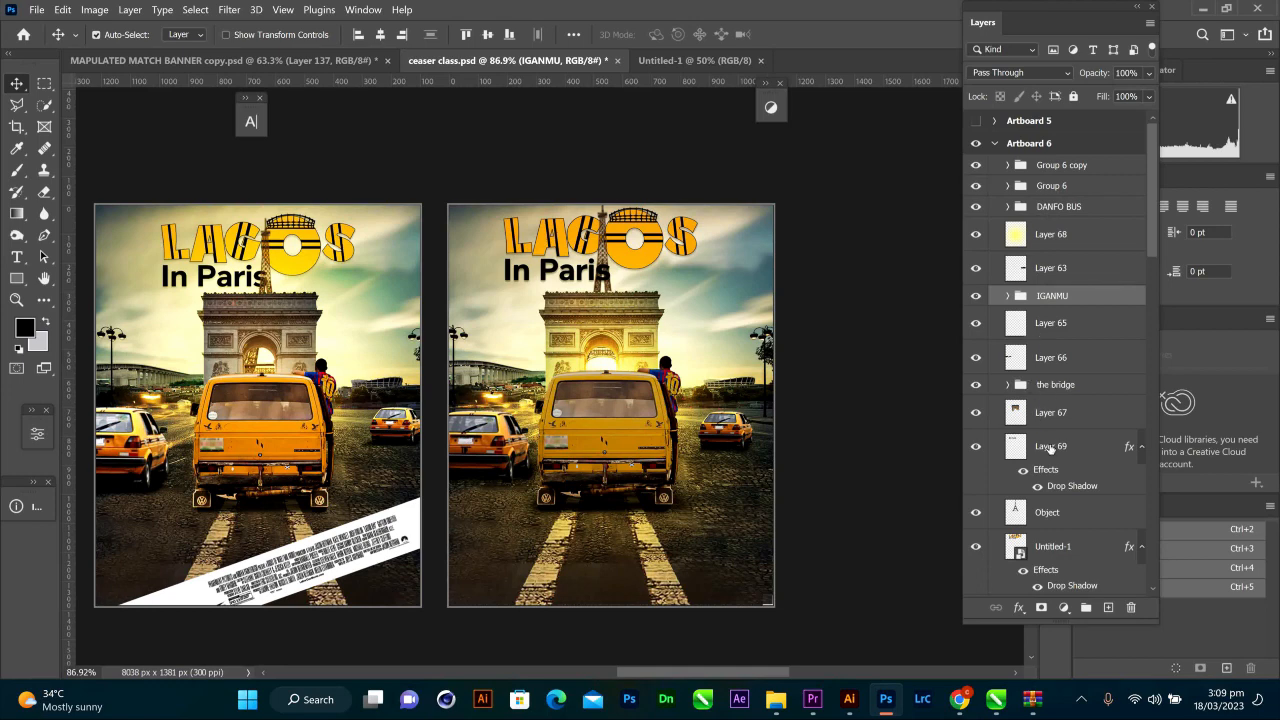
pyautogui.click(977, 412)
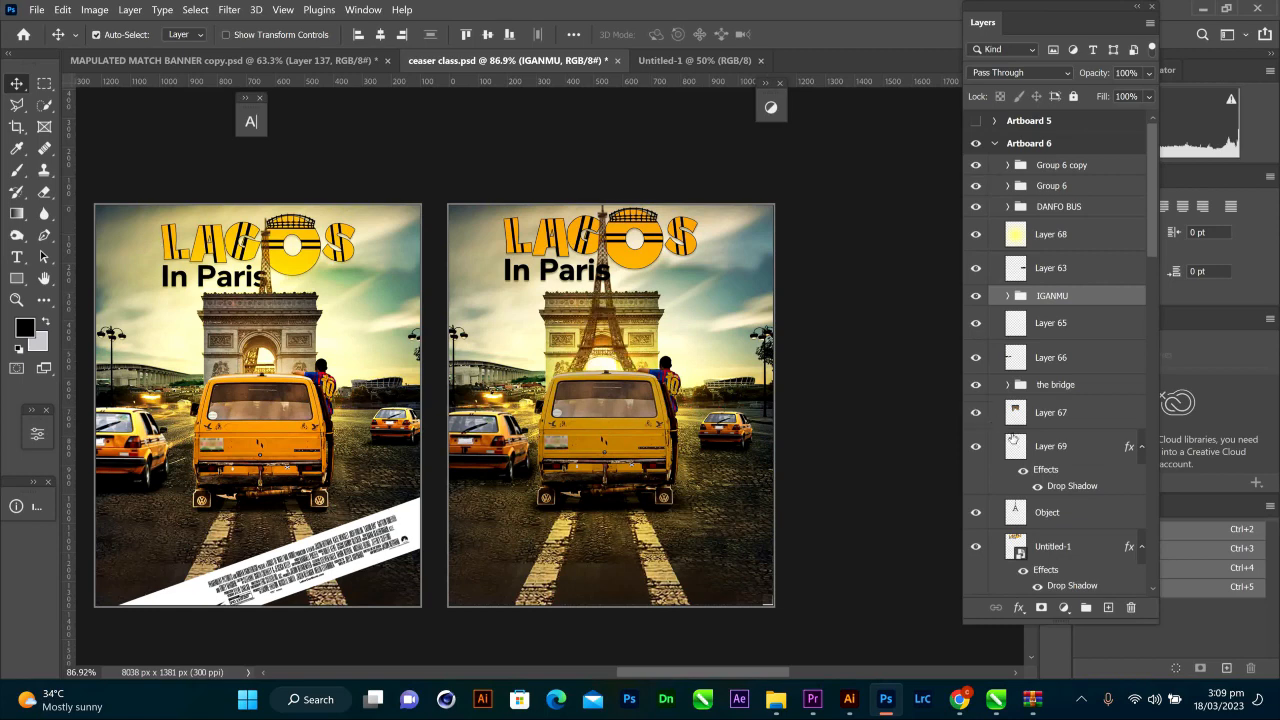
pyautogui.click(977, 447)
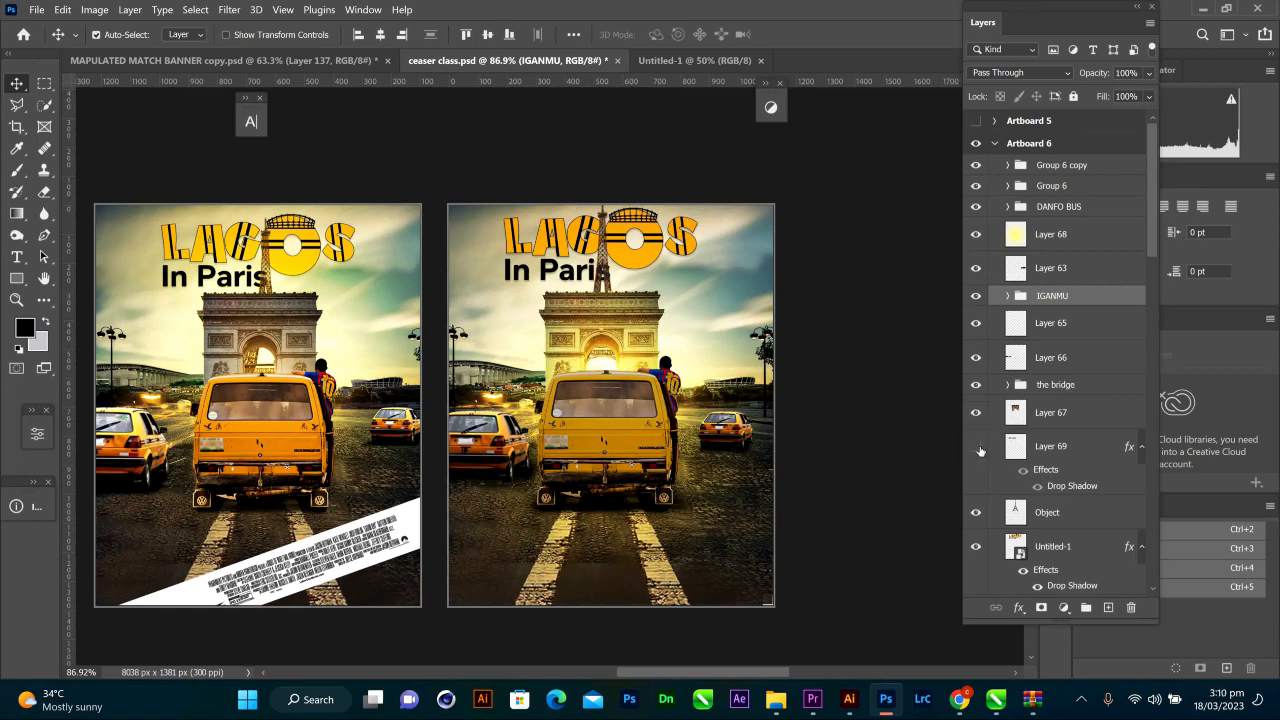
pyautogui.click(977, 447)
pyautogui.click(974, 414)
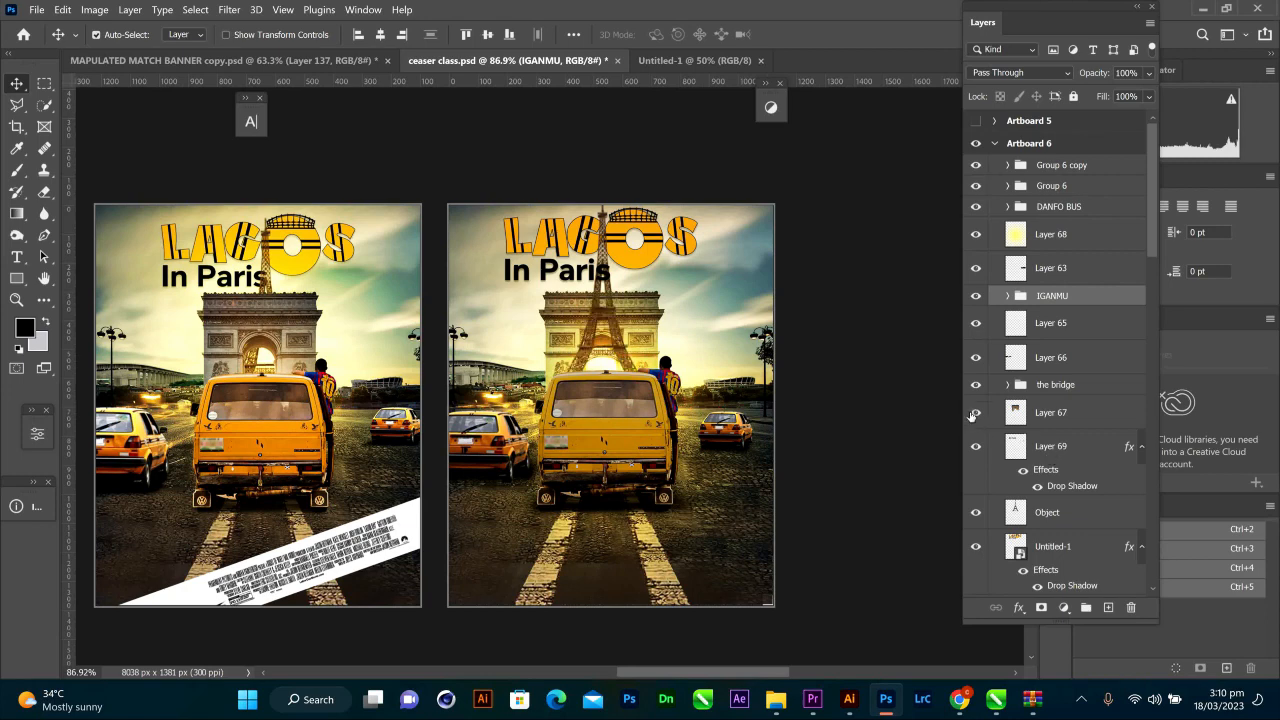
pyautogui.click(973, 414)
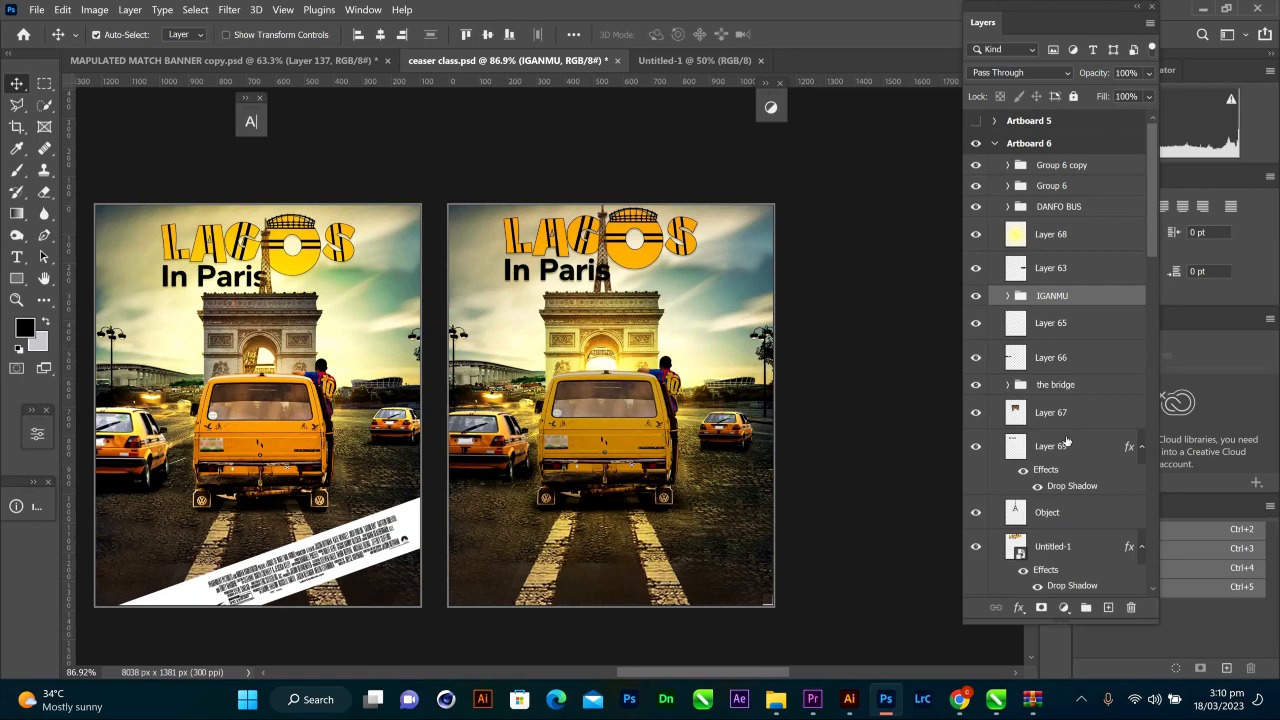
pyautogui.click(1068, 426)
pyautogui.keyDown('shift'); pyautogui.click(1062, 447); pyautogui.keyUp('shift')
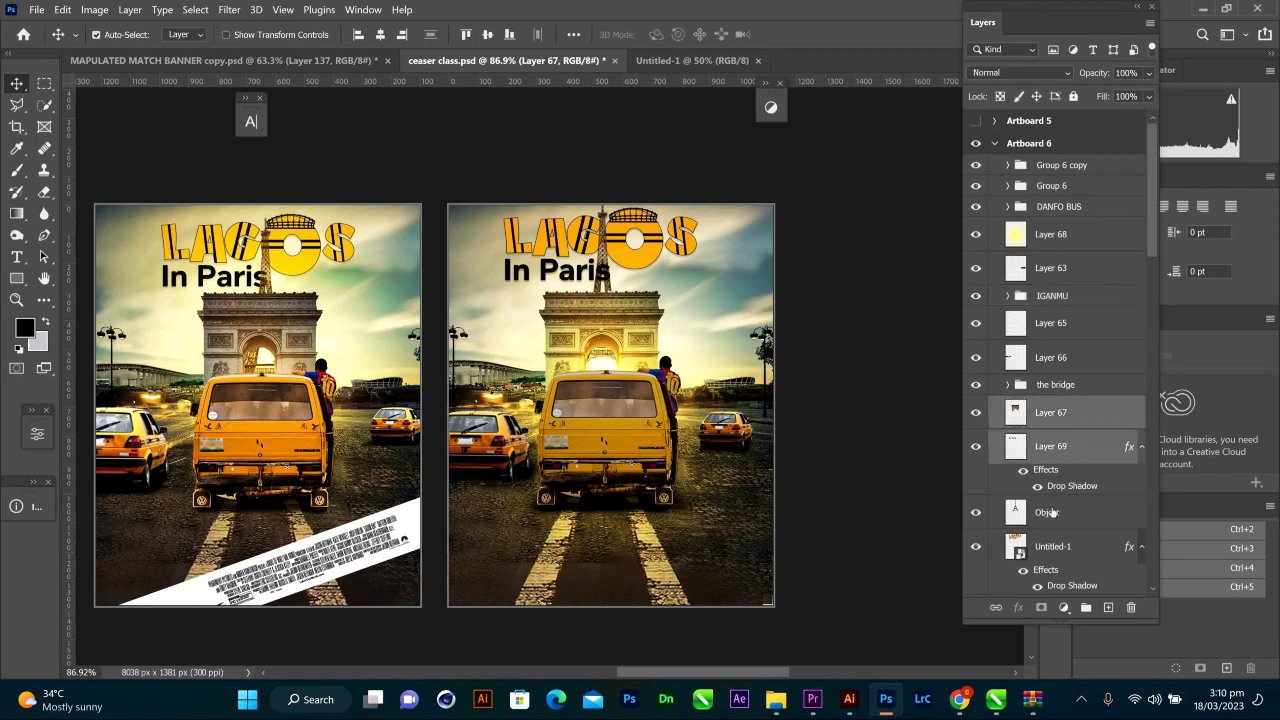
pyautogui.click(977, 513)
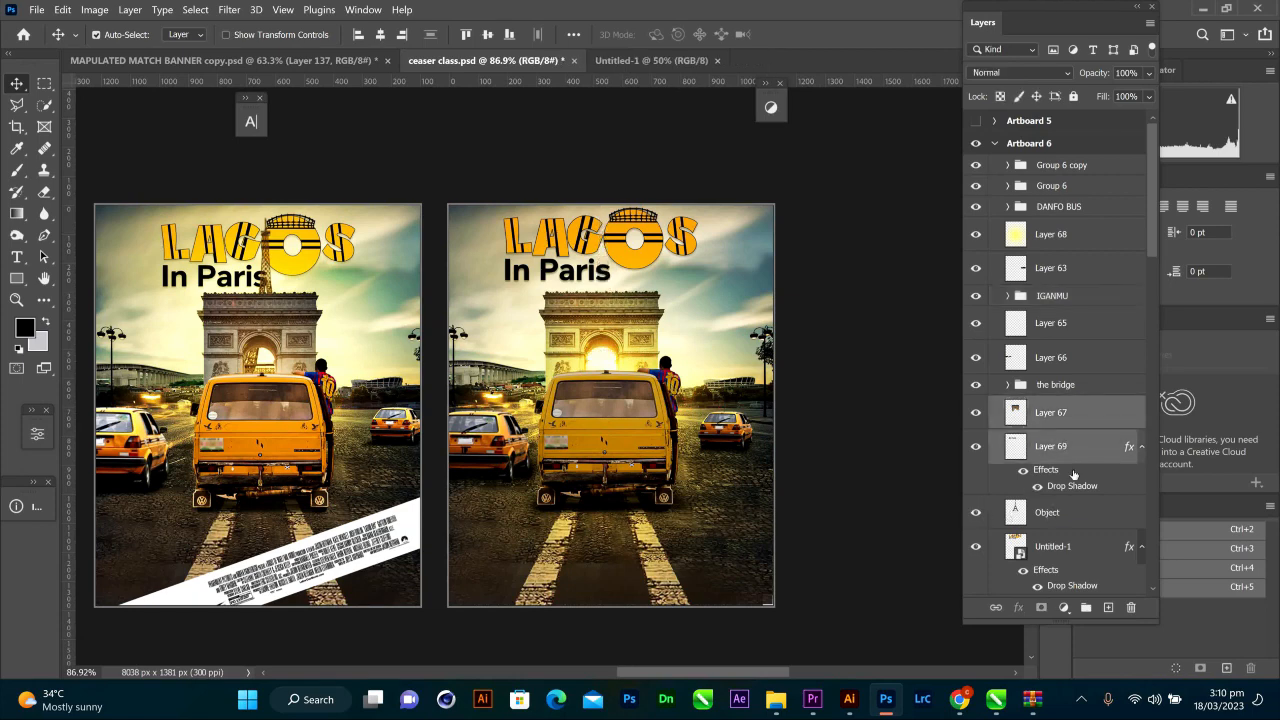
pyautogui.click(1087, 609)
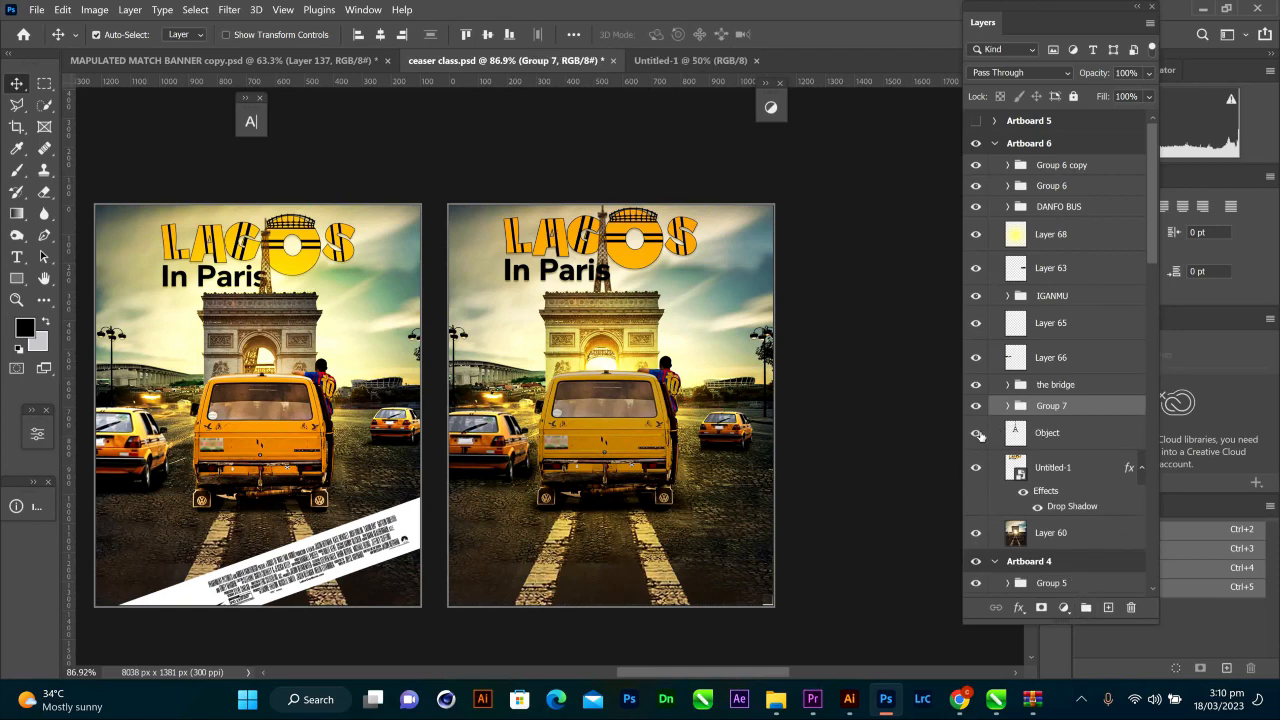
# - Group the Object and Untitled-1 layers of Artboard 6 and name the group "mast lagos"
pyautogui.click(1052, 440)
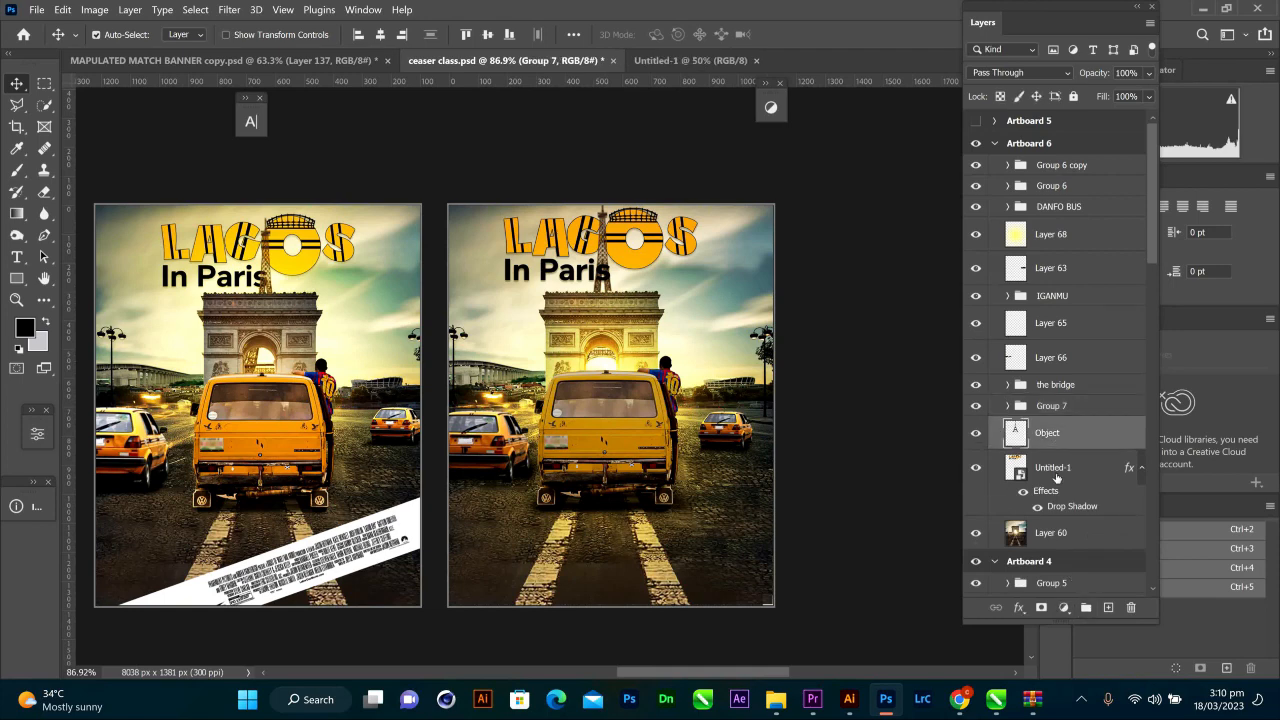
pyautogui.keyDown('shift'); pyautogui.click(1055, 478); pyautogui.keyUp('shift')
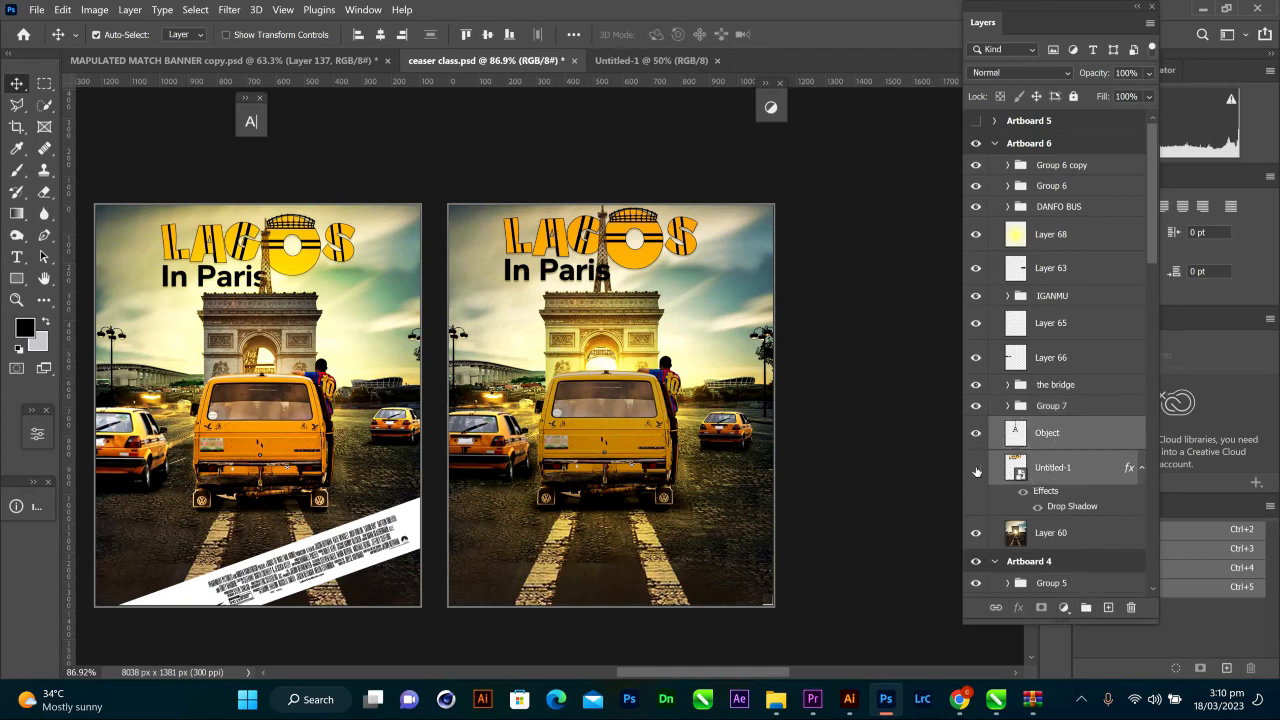
pyautogui.click(977, 469)
pyautogui.click(977, 469)
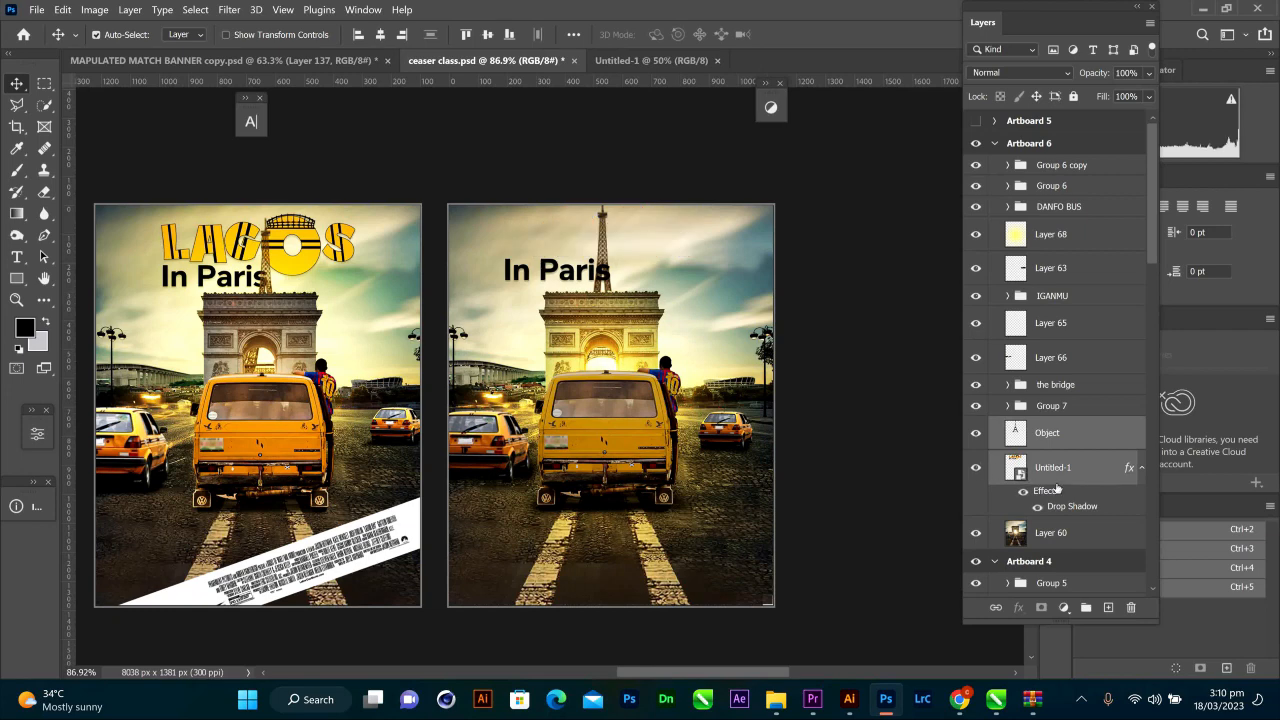
pyautogui.click(1087, 612)
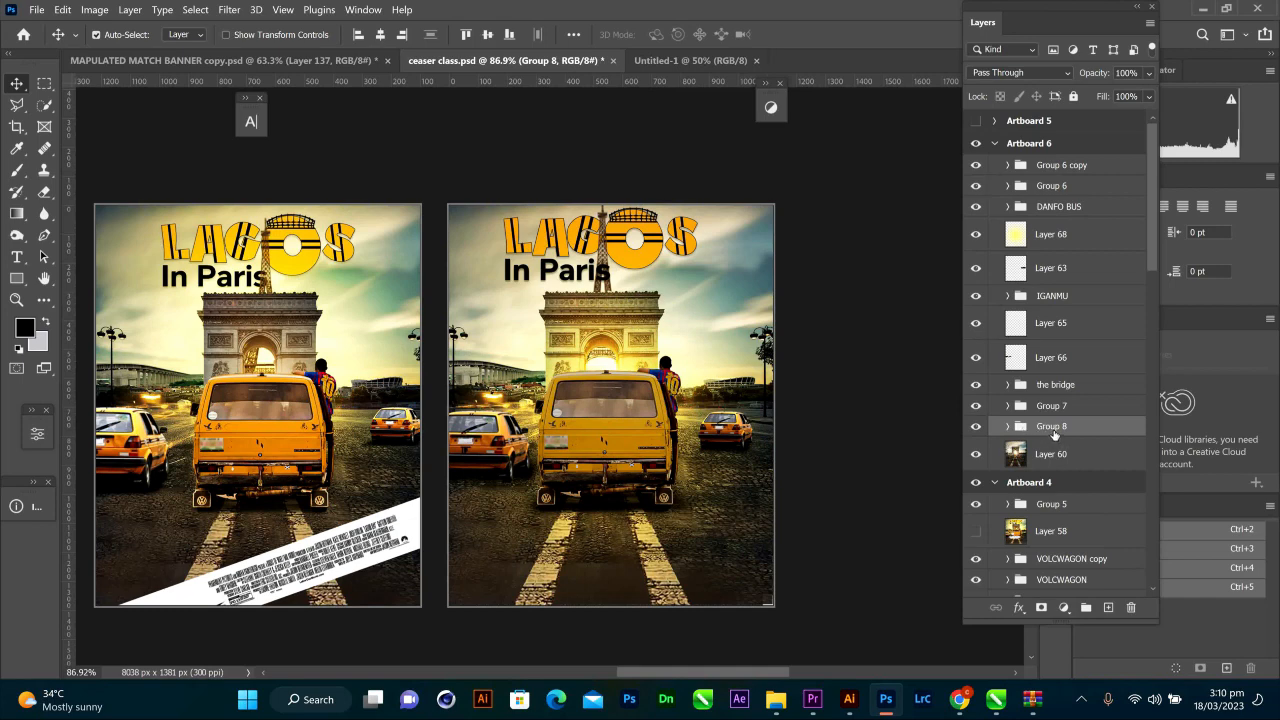
pyautogui.doubleClick(1052, 428)
pyautogui.write('s')
# - Rename the group holding Layers 67 and 69 as "paris building", toggling its visibility to check its contents
pyautogui.click(1043, 408)
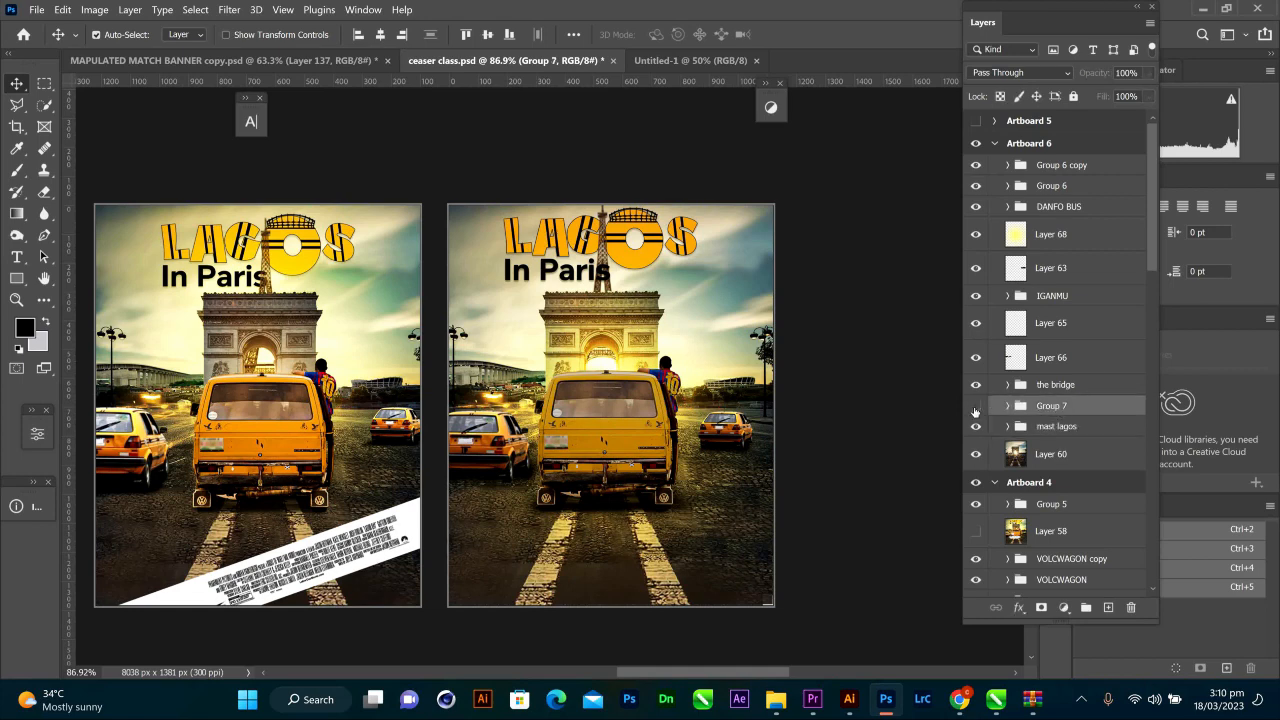
pyautogui.click(975, 405)
pyautogui.doubleClick(1048, 406)
pyautogui.write('par')
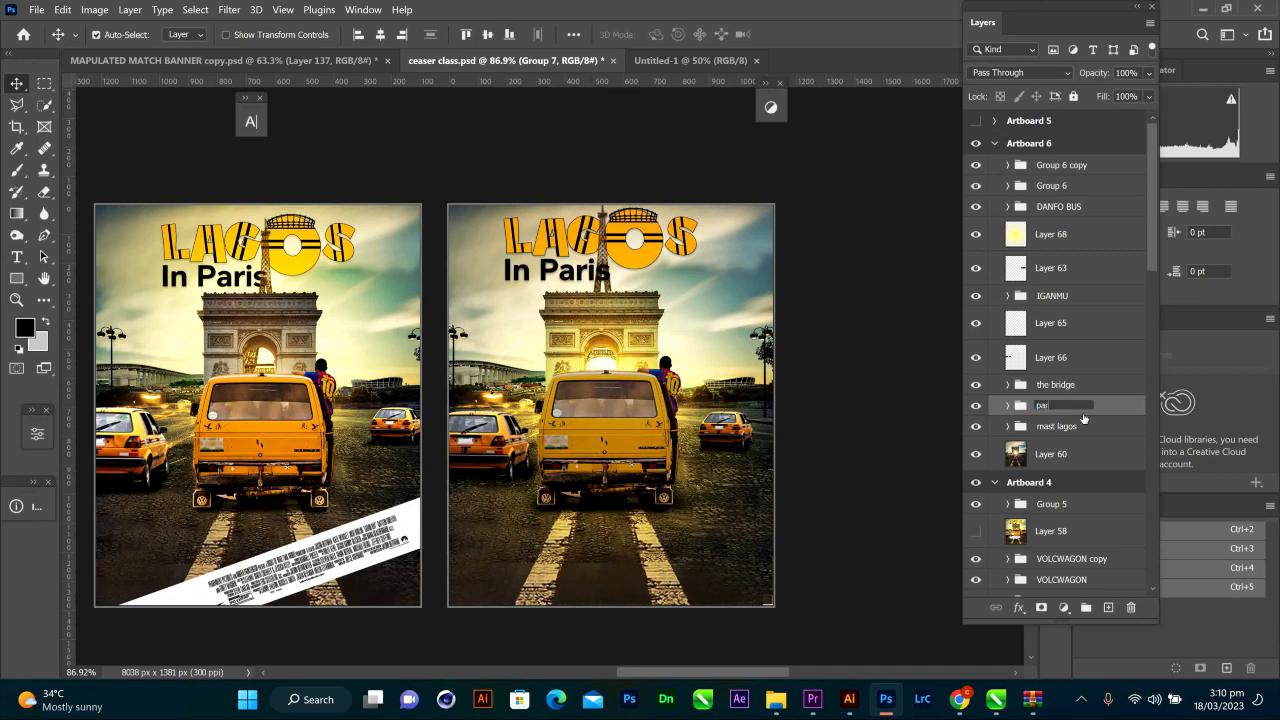
pyautogui.write('is building')
# - Check what Layers 65 and 66 contain, then group them and name the group "LAMP POLL"
pyautogui.click(980, 328)
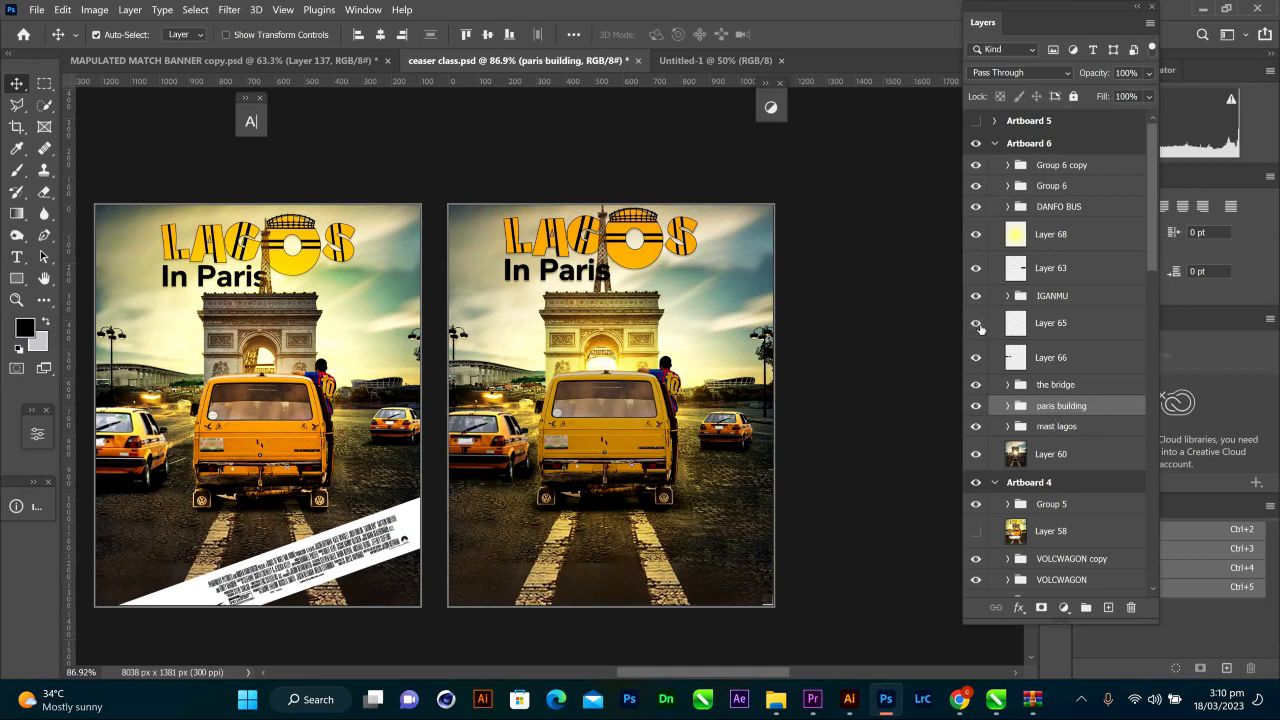
pyautogui.click(980, 359)
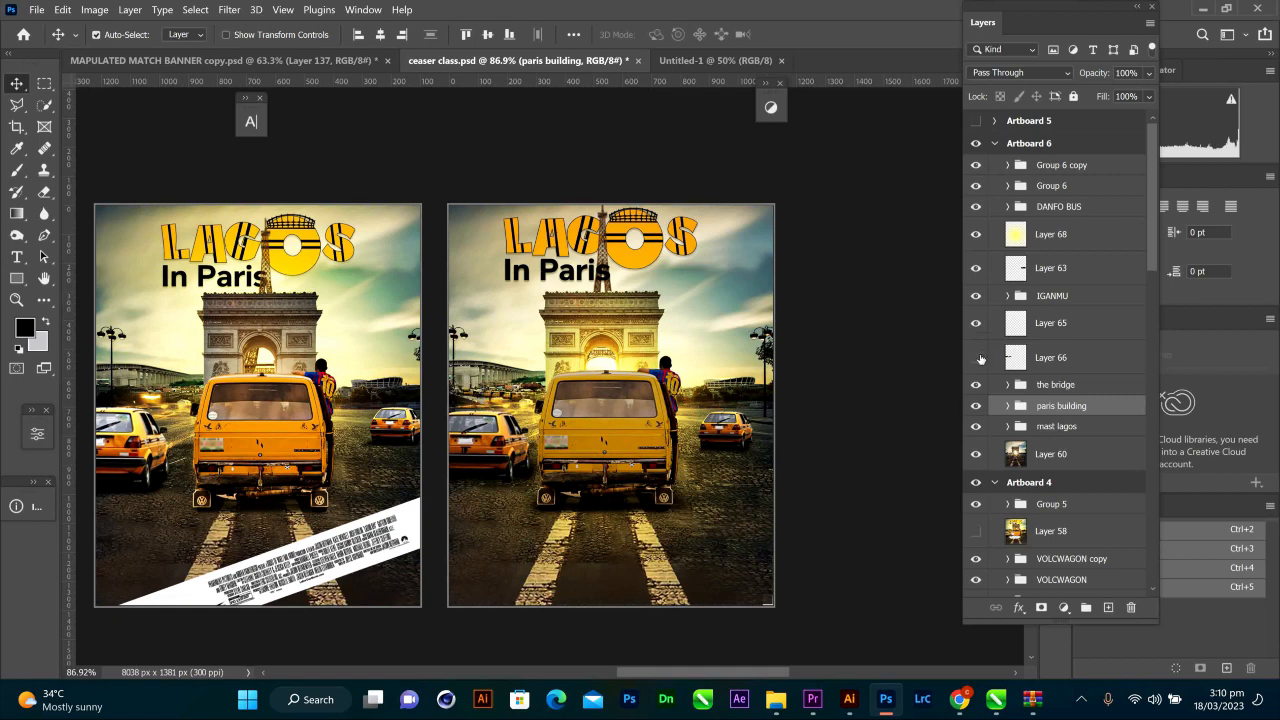
pyautogui.click(1045, 337)
pyautogui.click(1048, 359)
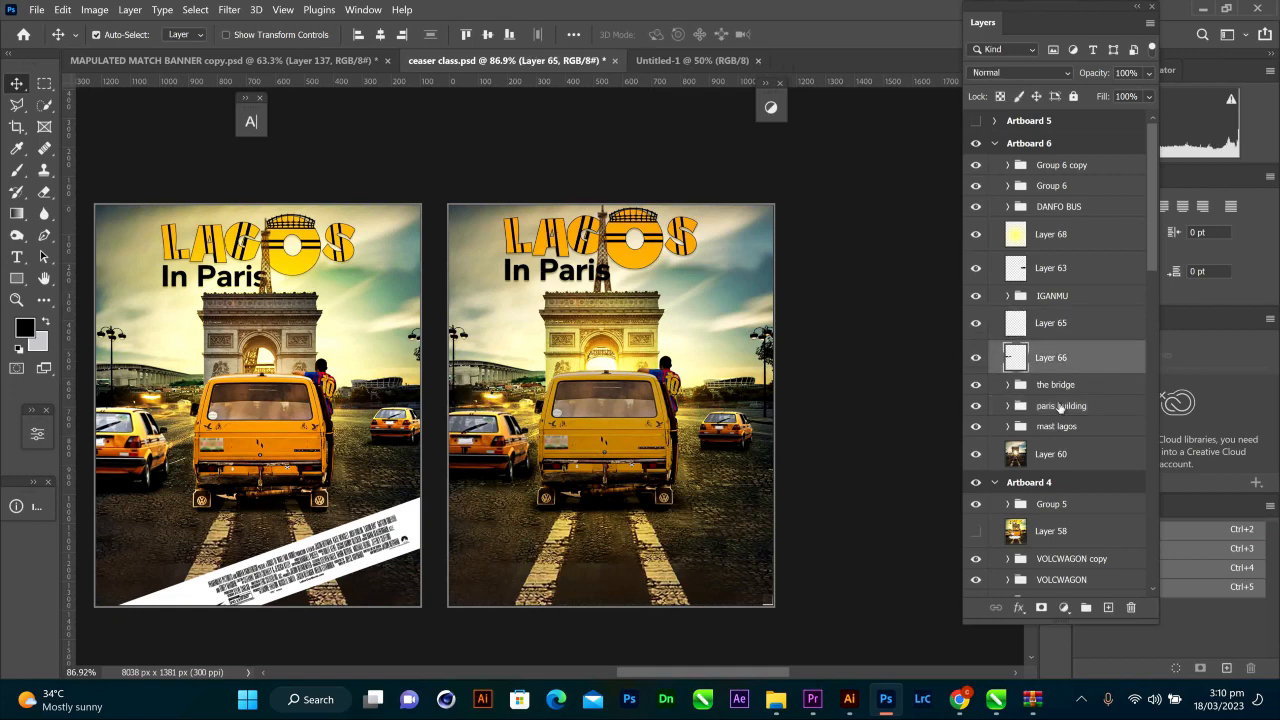
pyautogui.keyDown('shift'); pyautogui.click(1062, 330); pyautogui.keyUp('shift')
pyautogui.click(1085, 610)
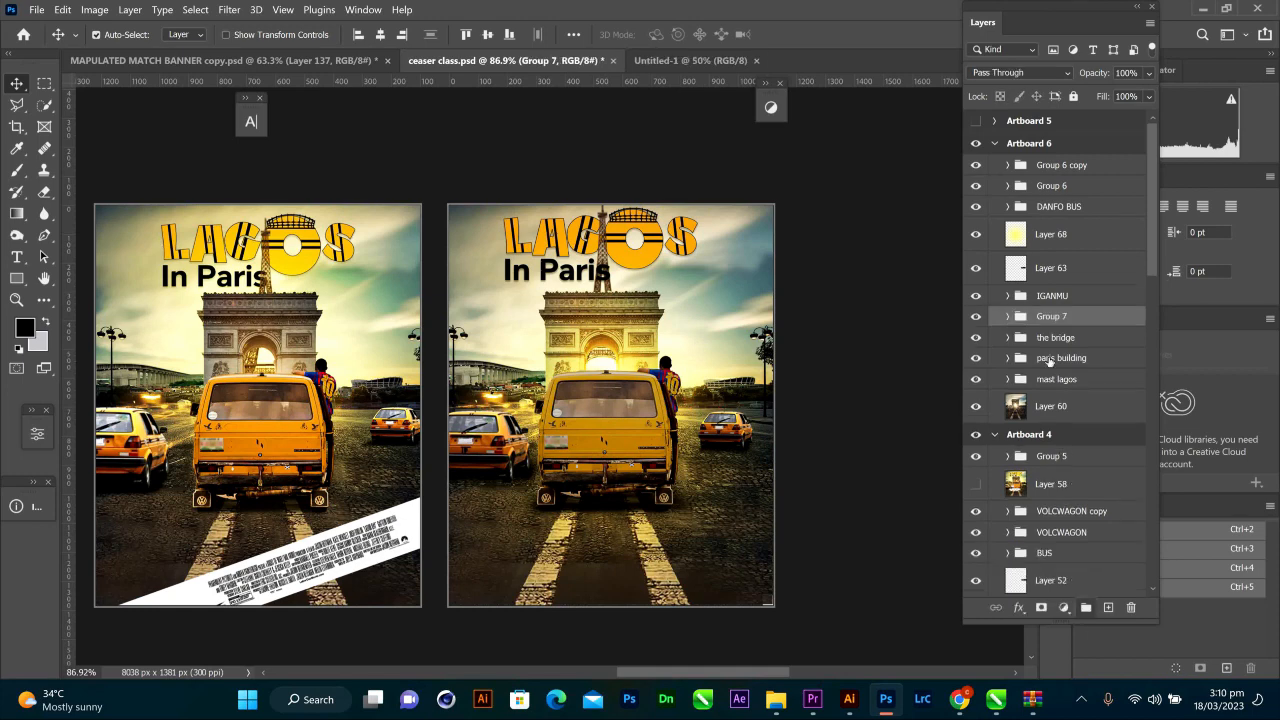
pyautogui.doubleClick(1052, 316)
pyautogui.write('LAMP POLL')
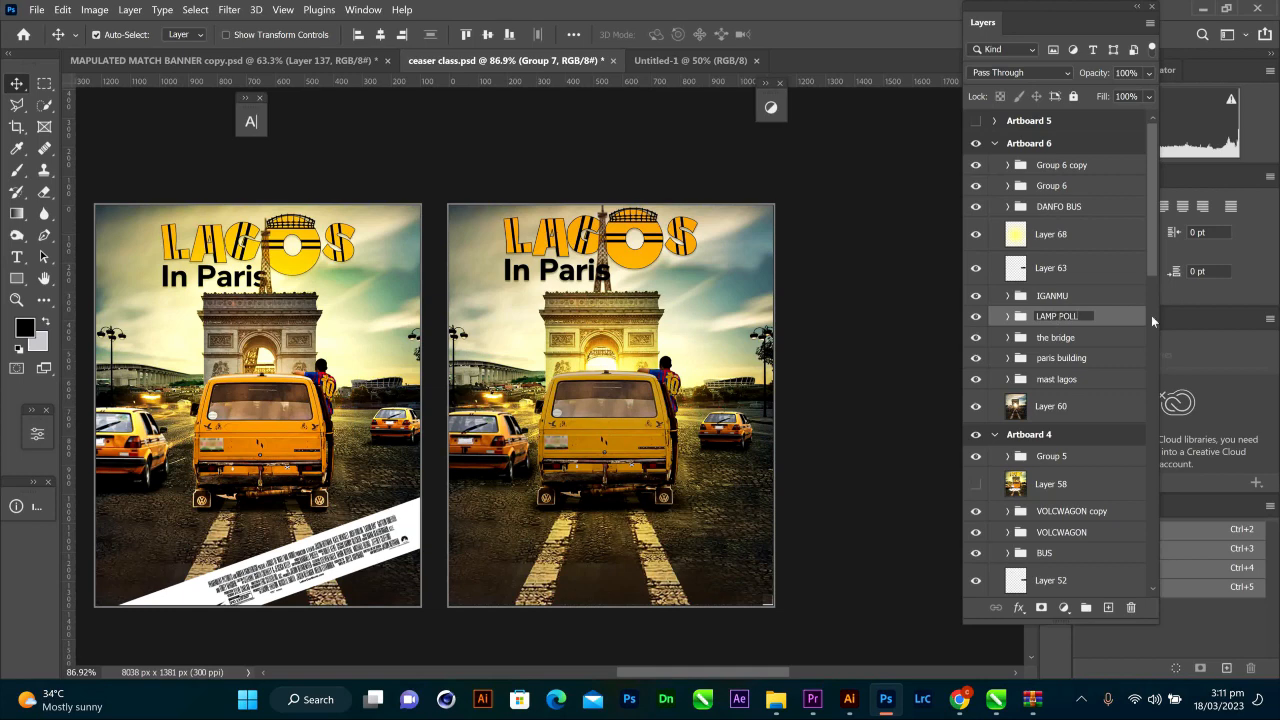
pyautogui.click(1126, 322)
# - Put Layer 63 and the yellow glow Layer 68 into a new group, toggling Layer 63 to check its contents
pyautogui.click(977, 268)
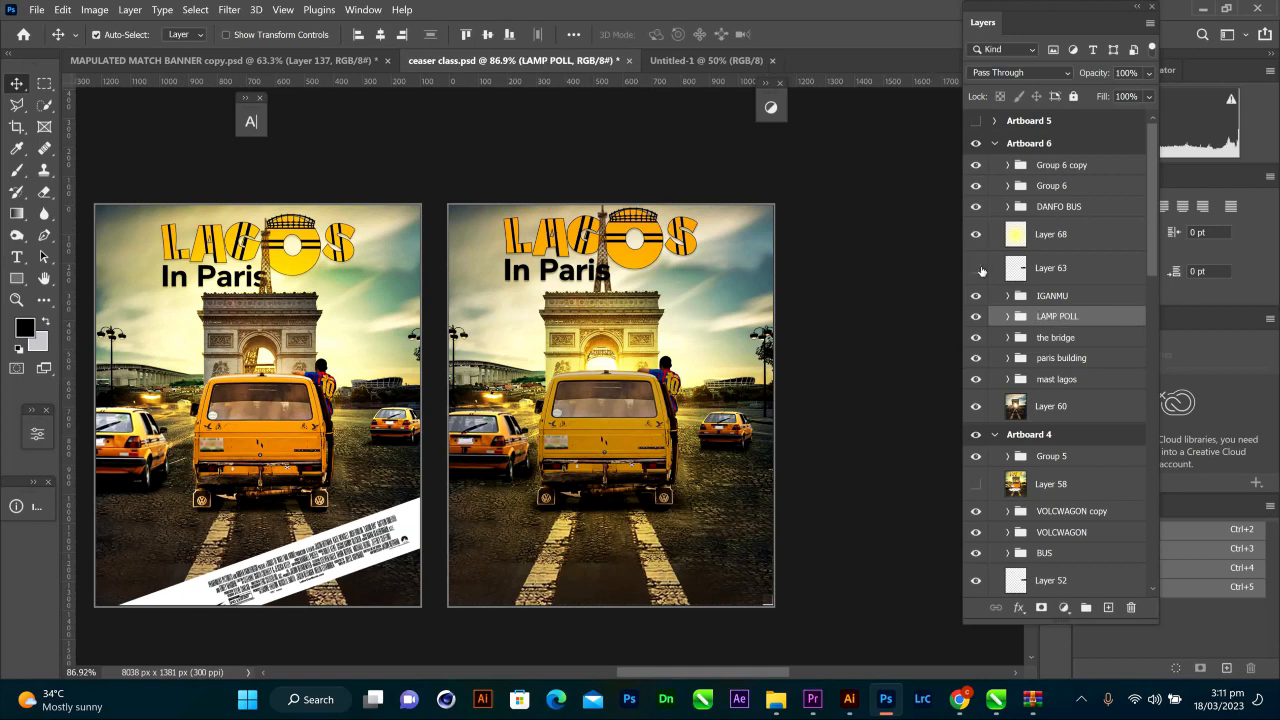
pyautogui.click(977, 268)
pyautogui.click(1084, 236)
pyautogui.press('a')
pyautogui.click(1072, 268)
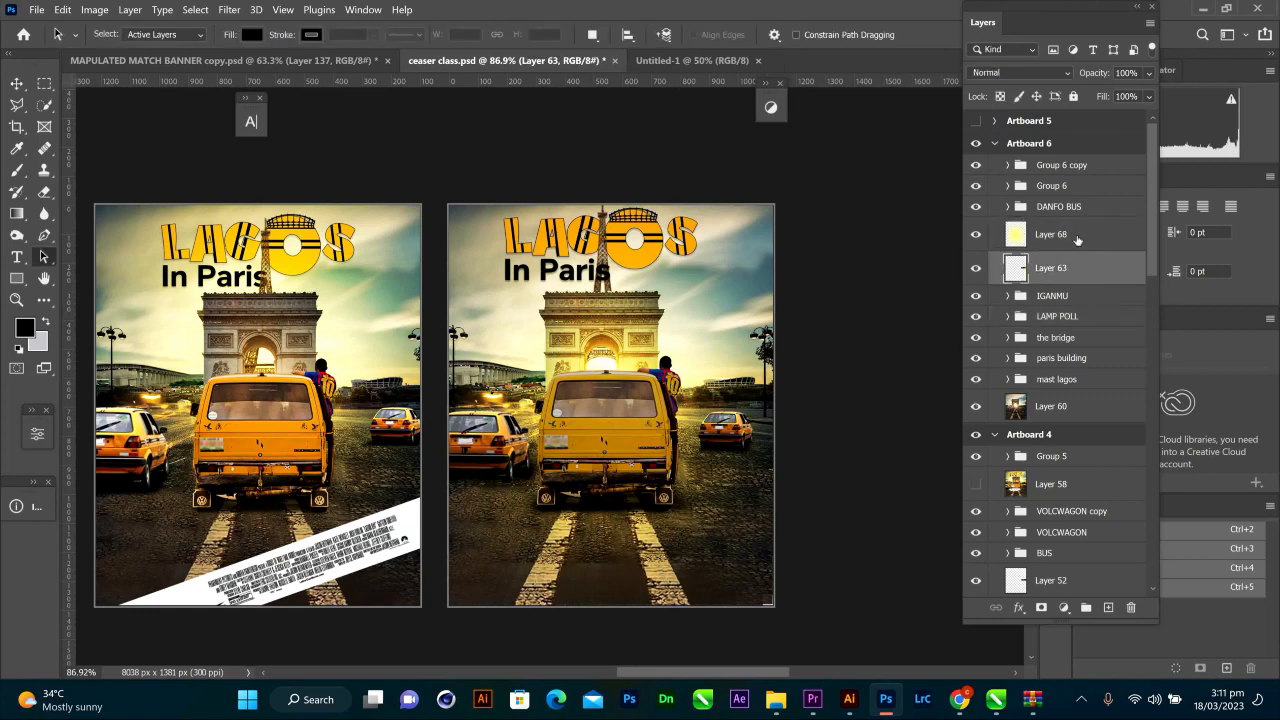
pyautogui.keyDown('shift'); pyautogui.click(1072, 234); pyautogui.keyUp('shift')
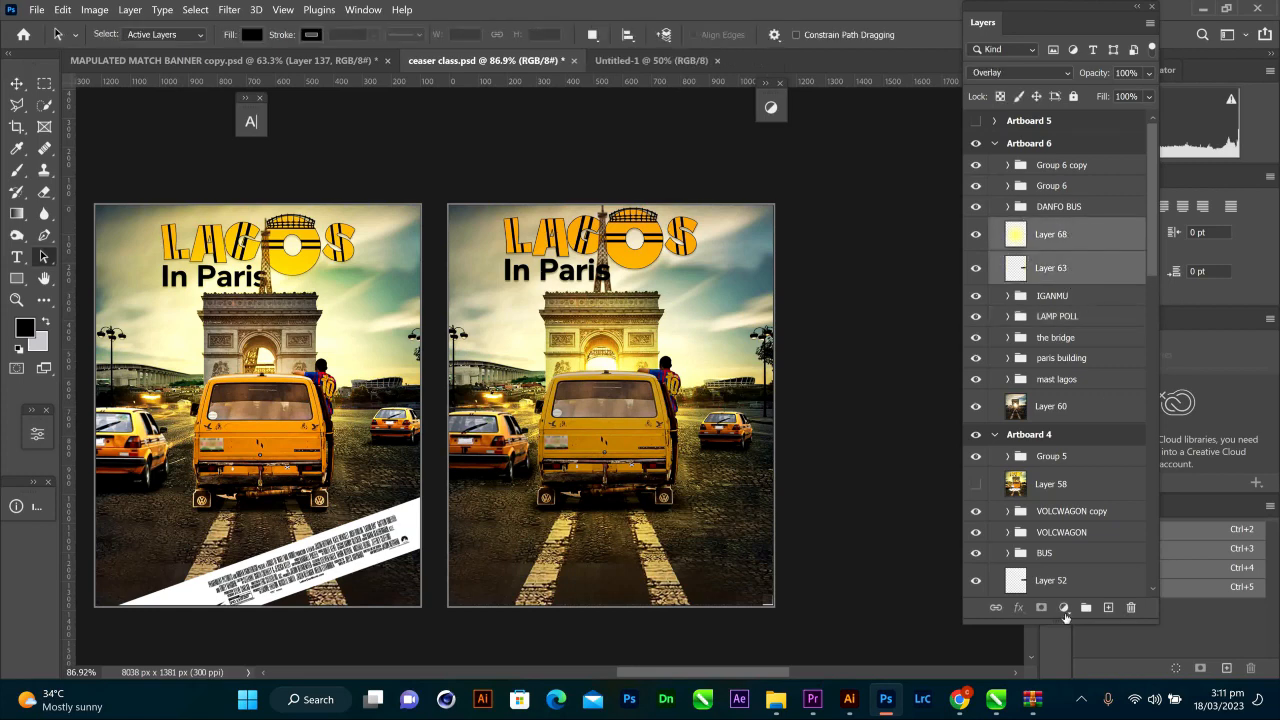
pyautogui.click(1083, 609)
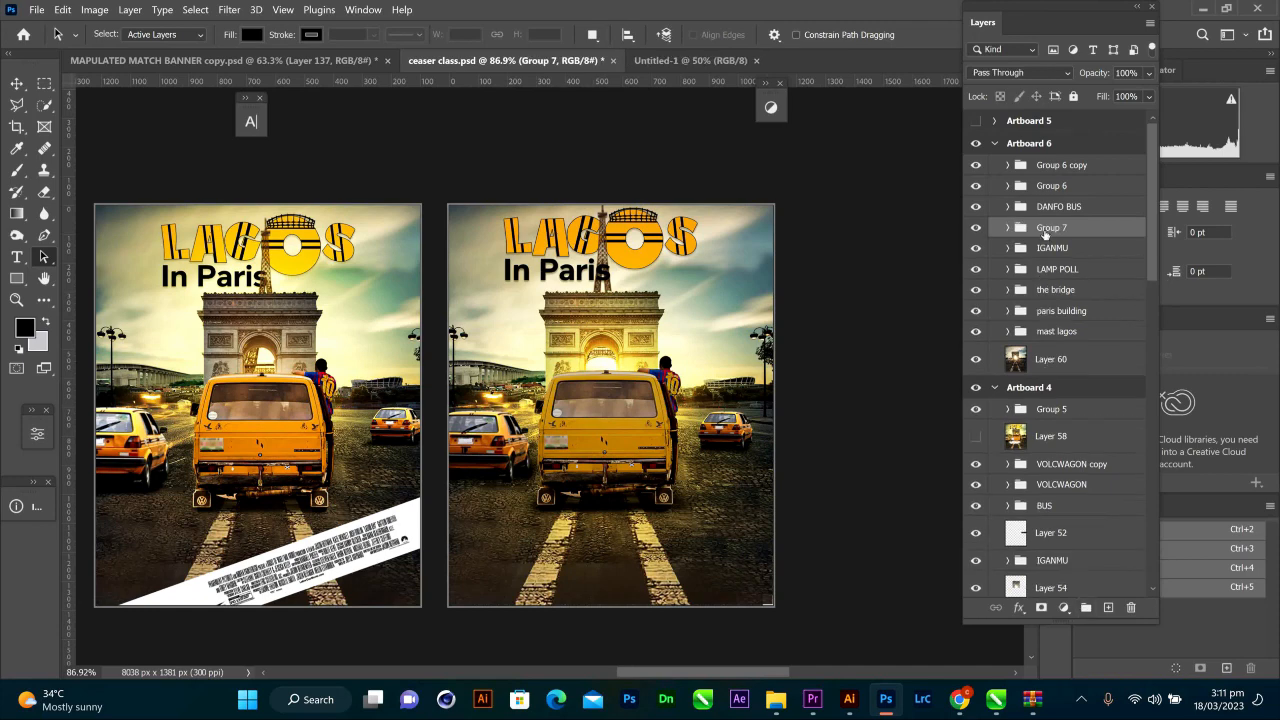
# - Rename the group holding Layers 63 and 68 as "LIGHT", toggling its visibility to check its effect on the poster
pyautogui.doubleClick(1047, 228)
pyautogui.click(976, 228)
pyautogui.click(976, 228)
pyautogui.click(976, 228)
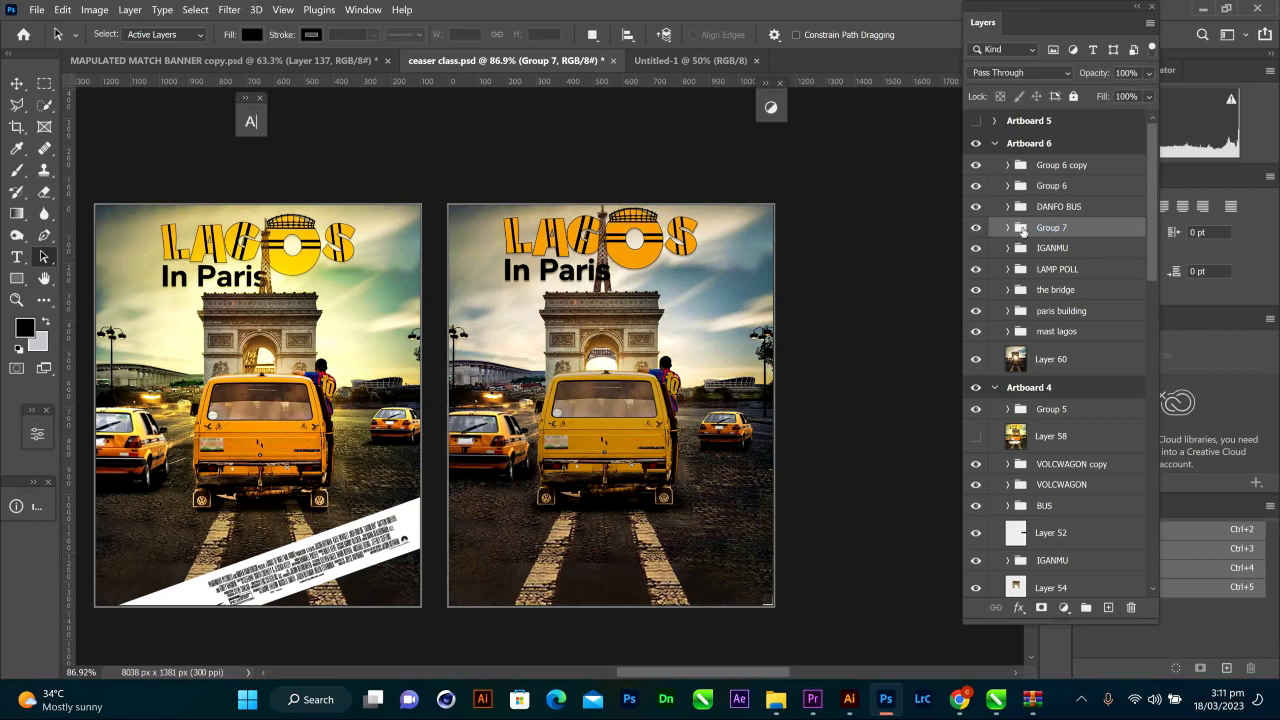
pyautogui.doubleClick(1048, 230)
pyautogui.write('LIGHT')
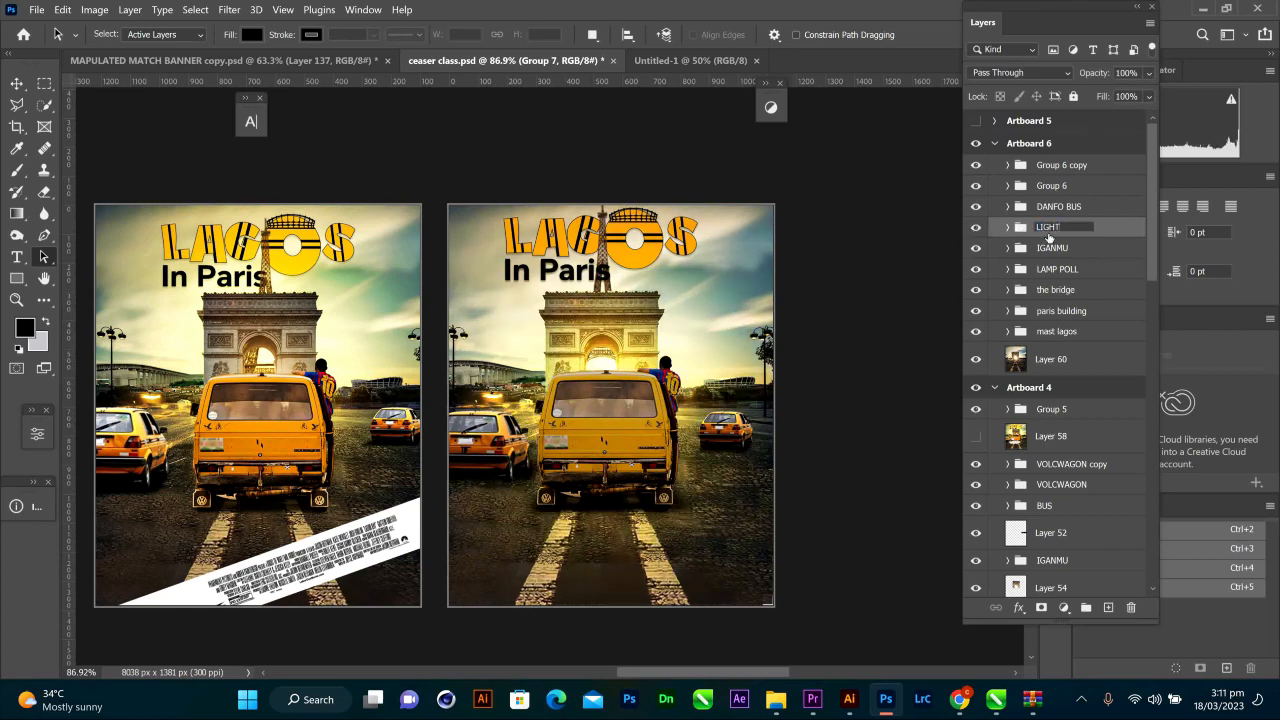
pyautogui.press('Return')
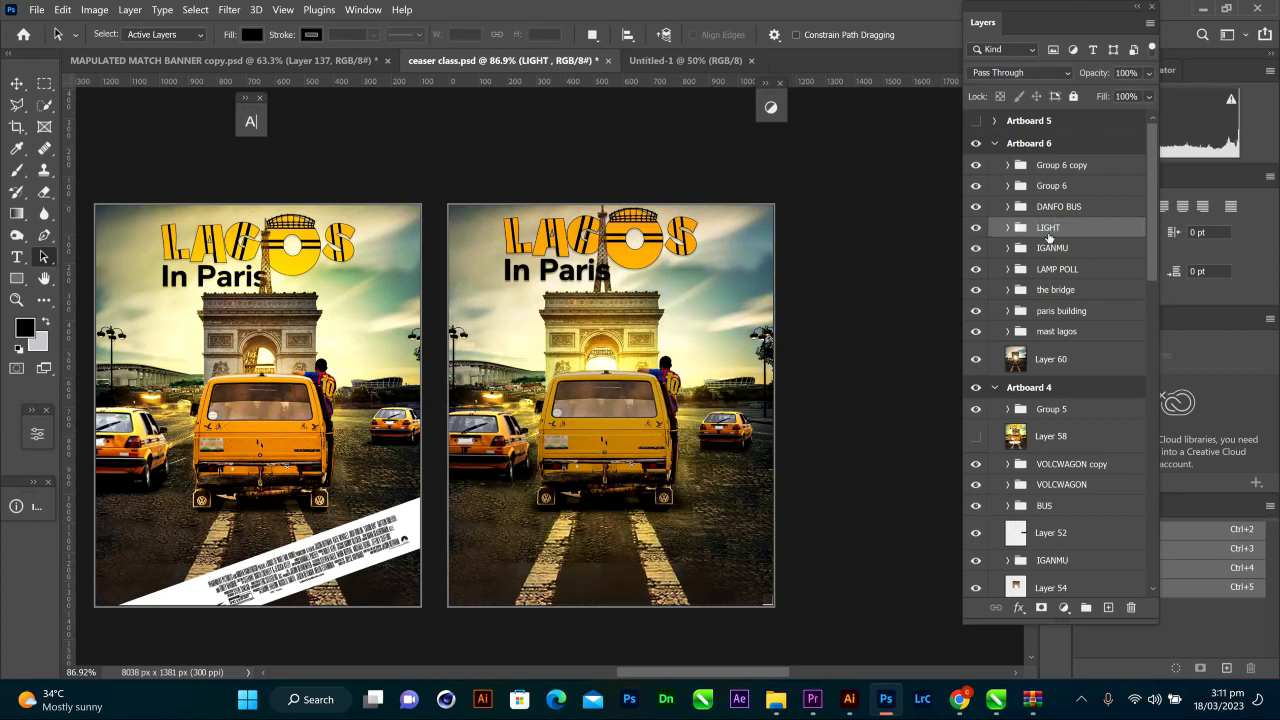
pyautogui.rightClick(1048, 237)
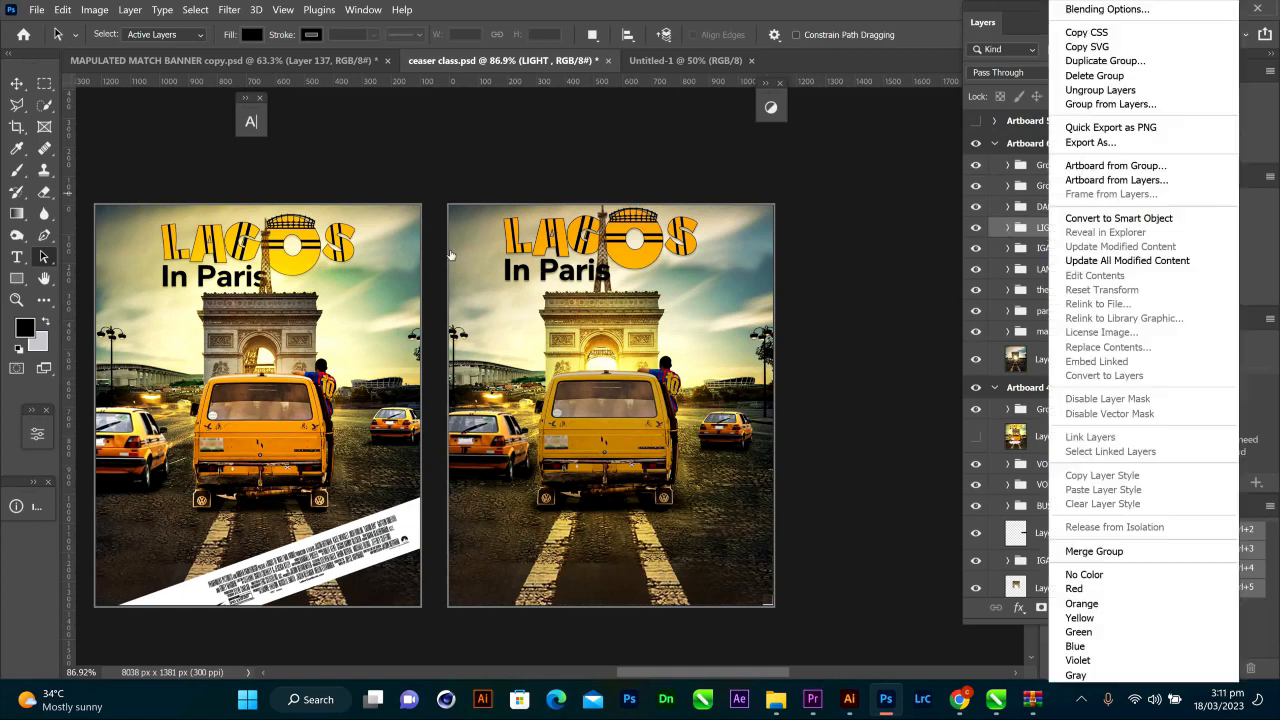
pyautogui.click(604, 6)
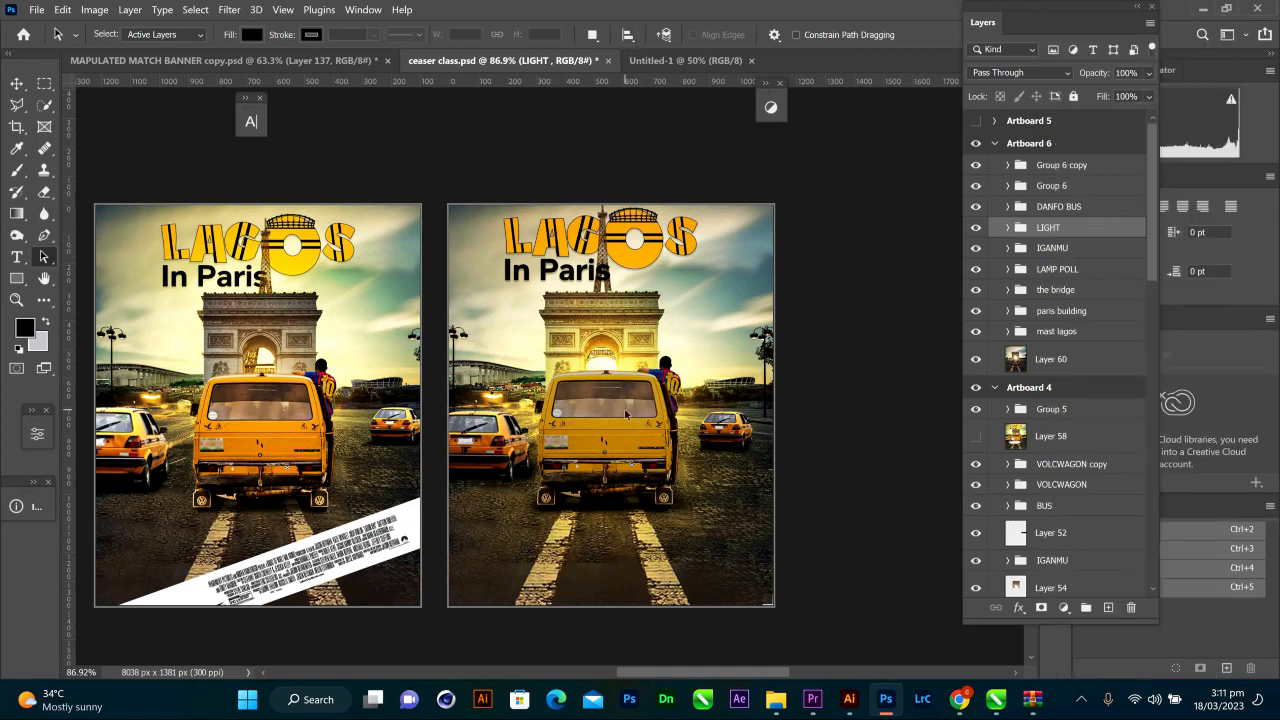
pyautogui.scroll(2, 758, 545)
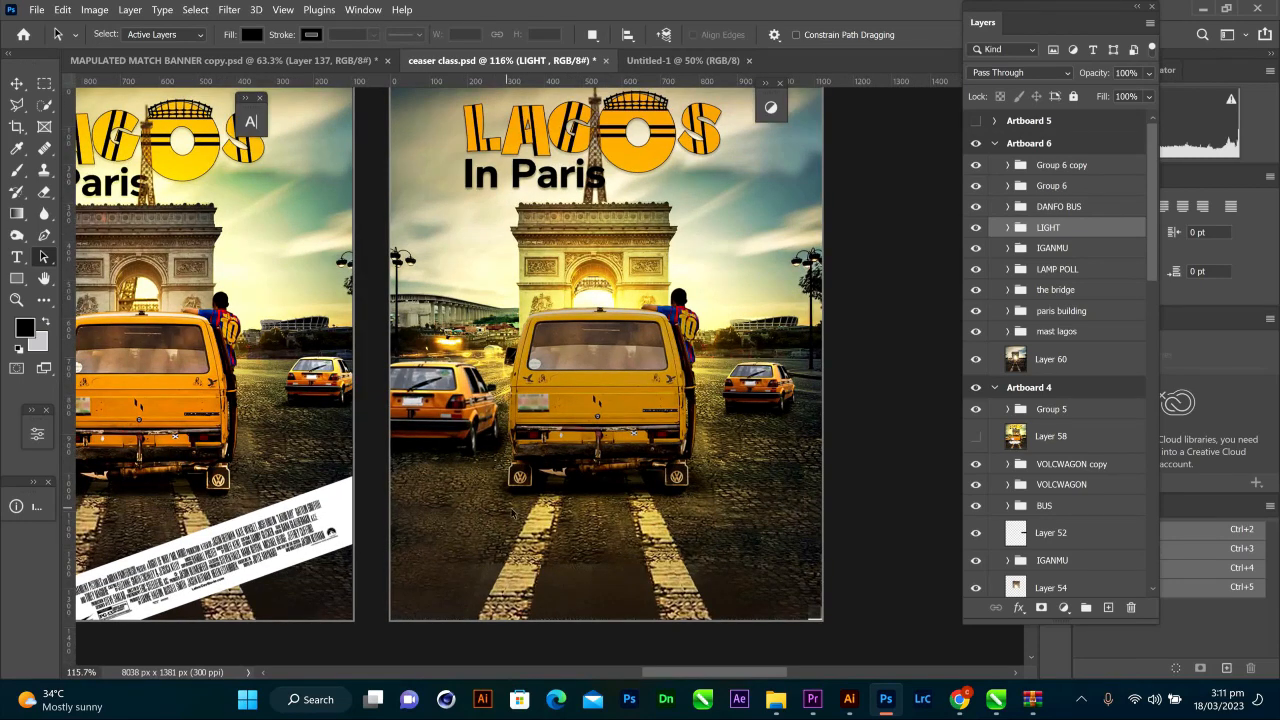
pyautogui.scroll(1, 628, 497)
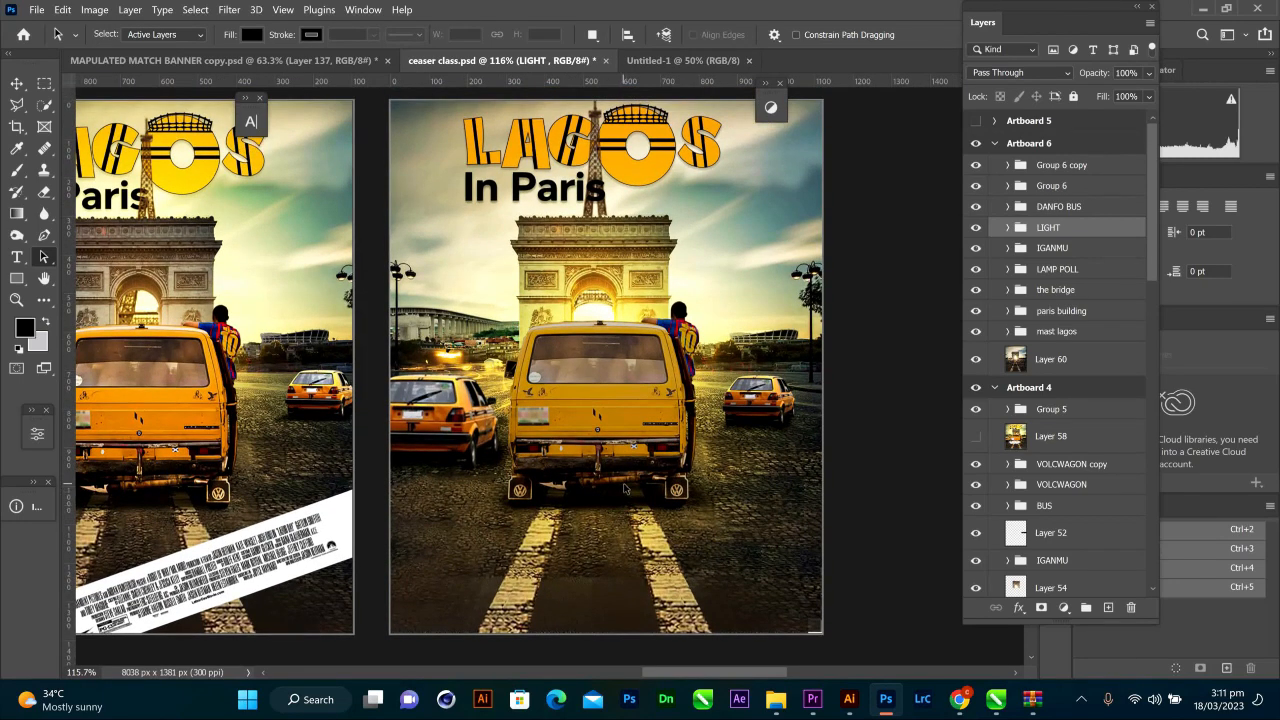